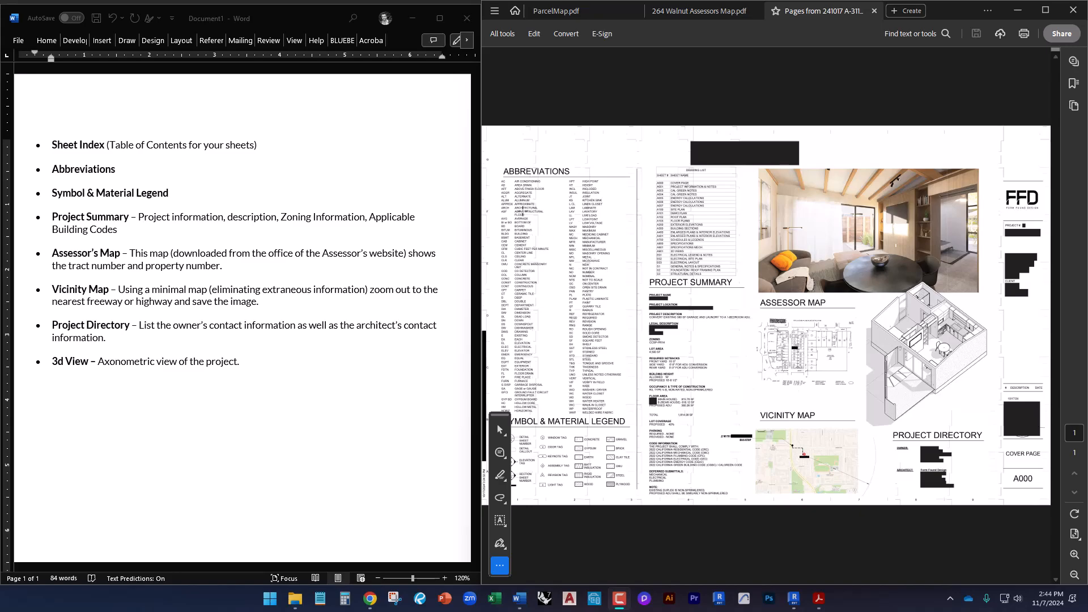
# Step: Switch to Chrome and look through the Revit Template website's home page, including its Pro Shop templates and customer reviews
pyautogui.click(552, 219)
pyautogui.click(546, 216)
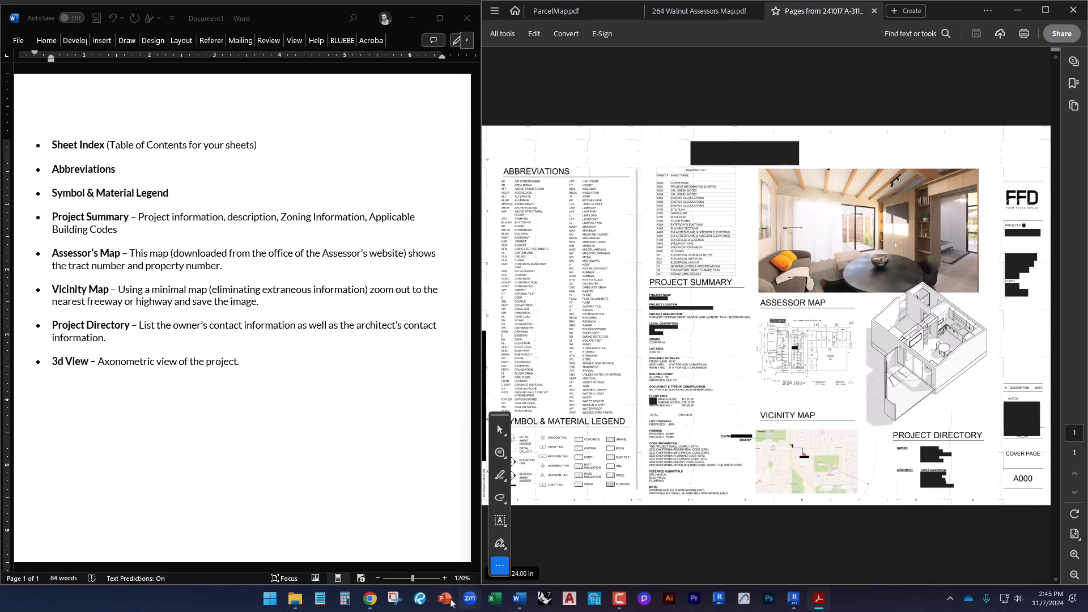
pyautogui.moveTo(370, 598)
pyautogui.click(403, 568)
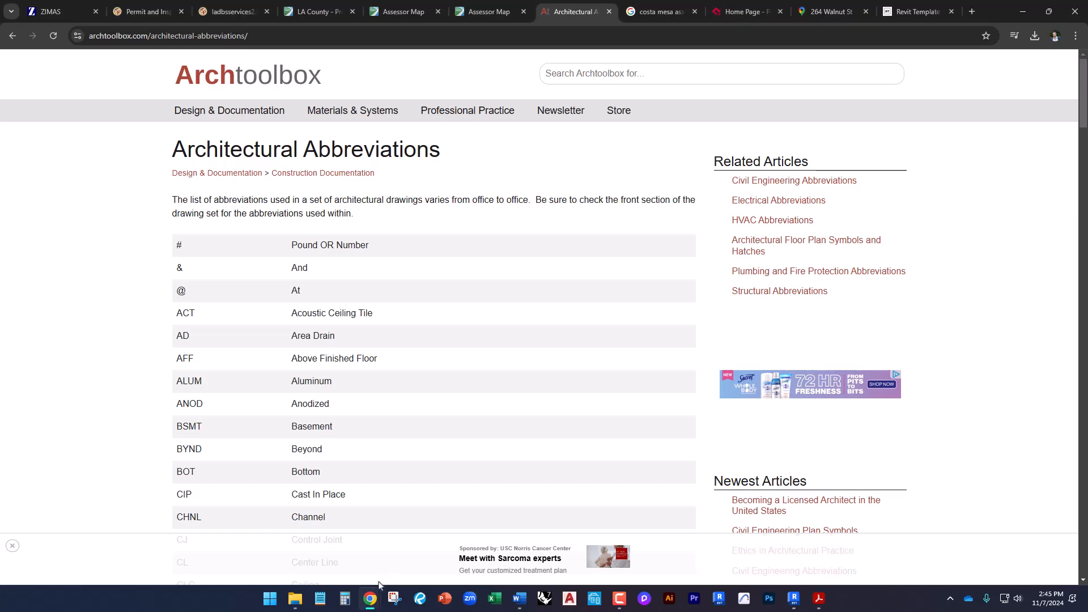
pyautogui.click(910, 11)
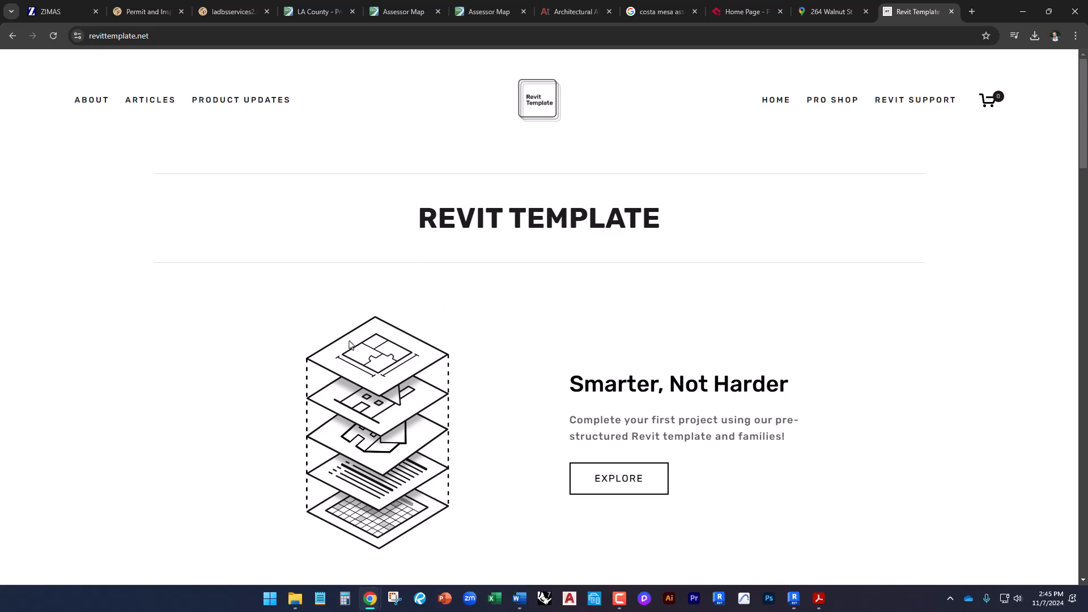
pyautogui.scroll(-7, 318, 367)
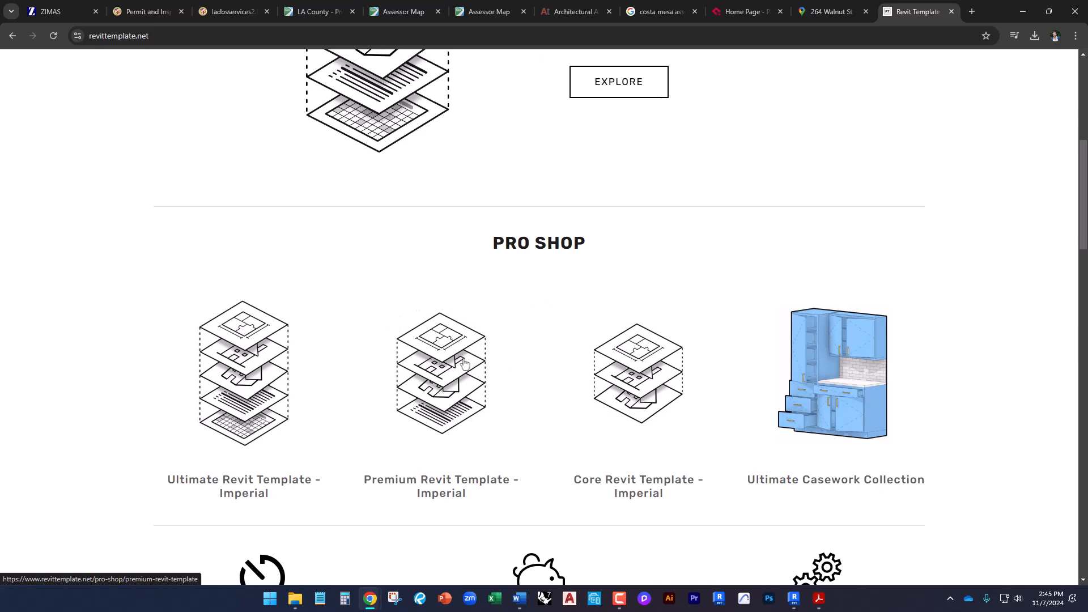
pyautogui.scroll(7, 351, 342)
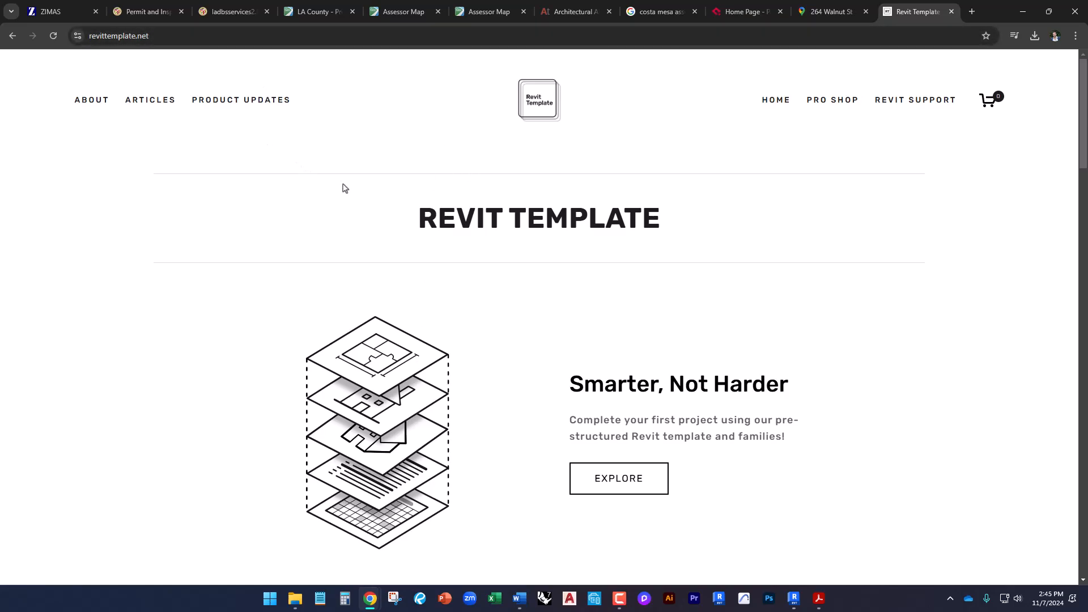
pyautogui.scroll(-5, 445, 283)
pyautogui.scroll(-7, 451, 301)
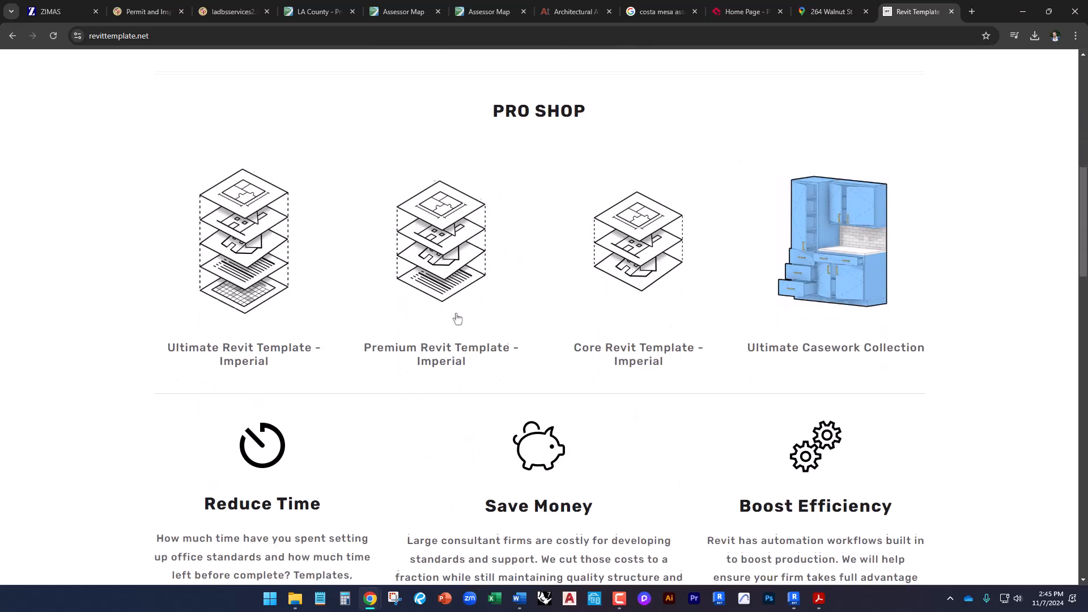
pyautogui.scroll(-1, 604, 355)
pyautogui.scroll(-6, 604, 354)
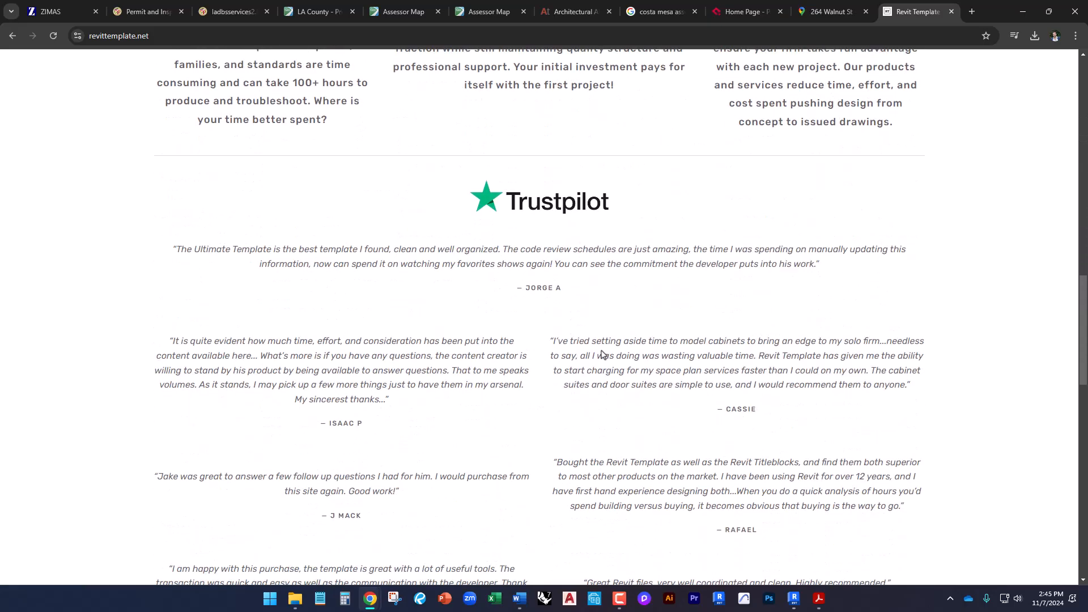
pyautogui.scroll(15, 536, 311)
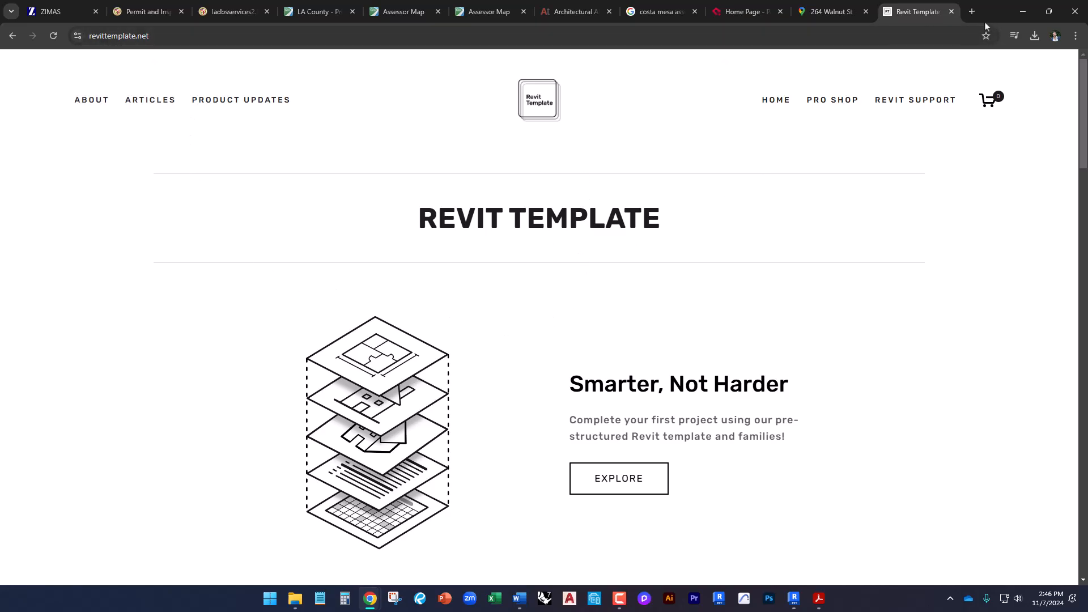
pyautogui.click(1024, 11)
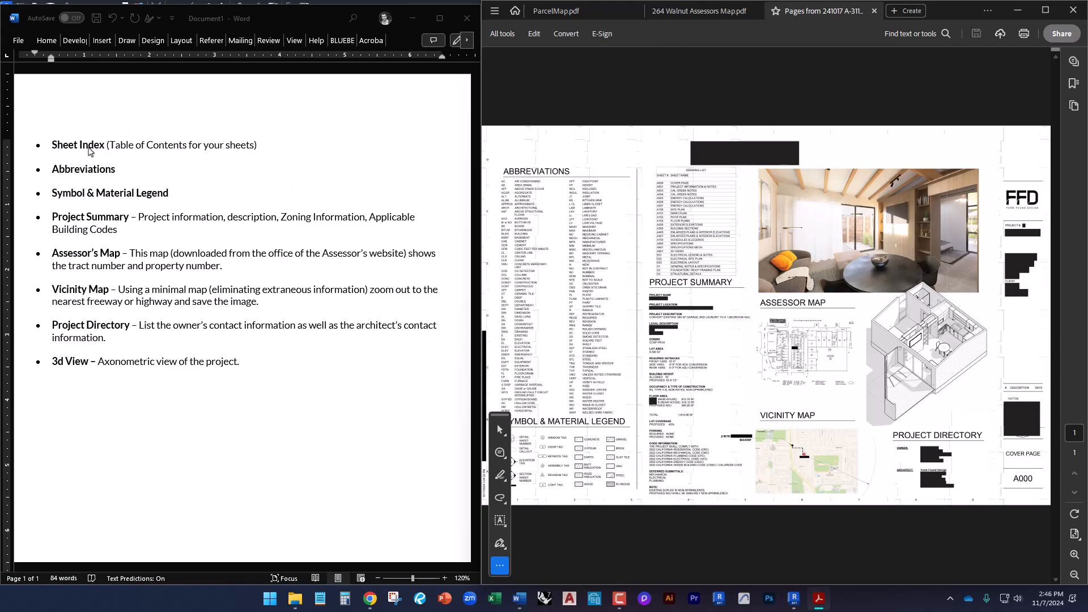
# Step: Examine the drawing list on the cover page in the PDF as an example of a sheet index
pyautogui.click(680, 149)
pyautogui.click(661, 160)
pyautogui.keyDown('ctrl'); pyautogui.scroll(3, 692, 176); pyautogui.keyUp('ctrl')
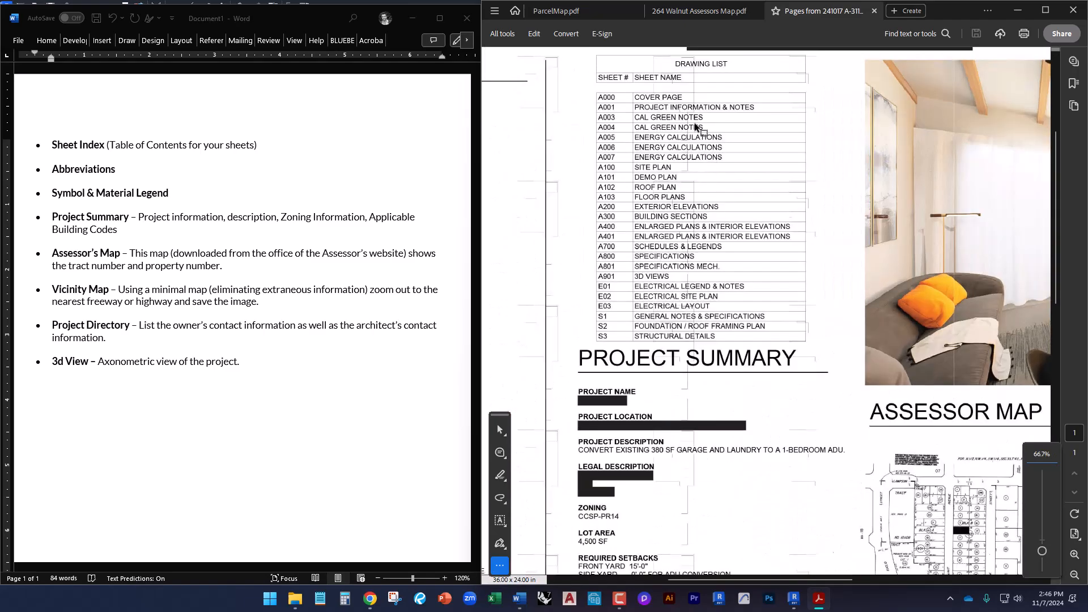
pyautogui.scroll(1, 700, 142)
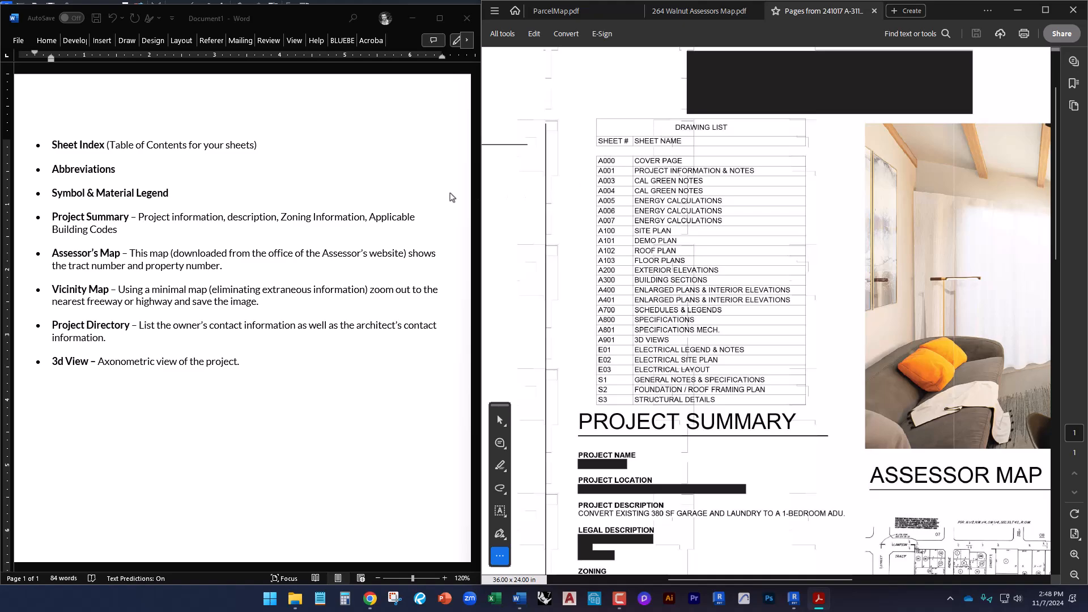
# Step: Examine the Abbreviations list on the PDF cover page from the first entries to the last
pyautogui.moveTo(610, 364); pyautogui.dragTo(941, 339)
pyautogui.moveTo(646, 389); pyautogui.dragTo(652, 372)
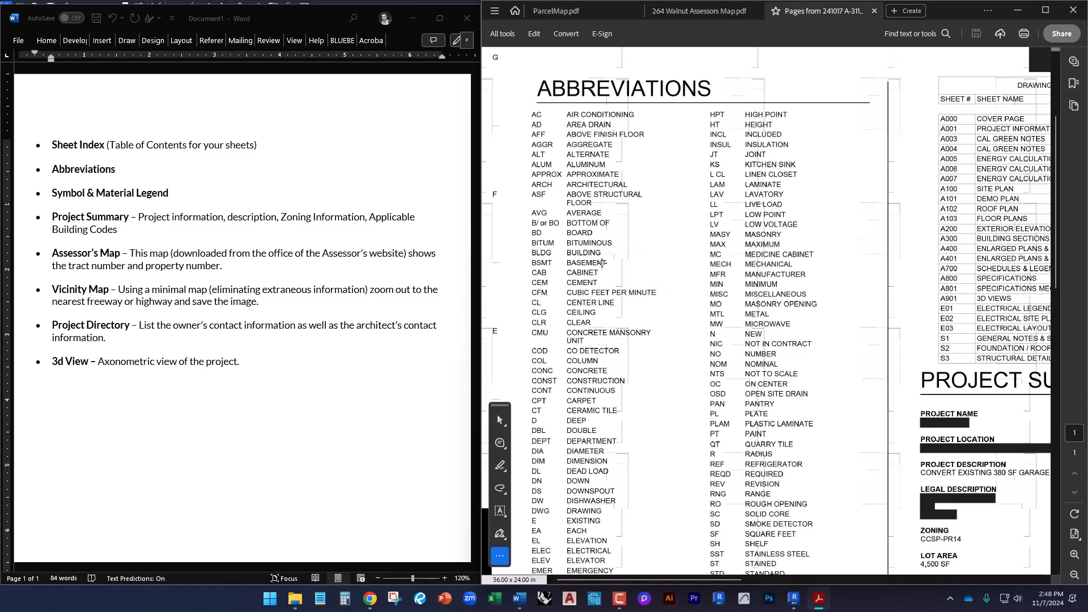
pyautogui.scroll(-3, 641, 281)
pyautogui.moveTo(641, 281); pyautogui.dragTo(648, 199)
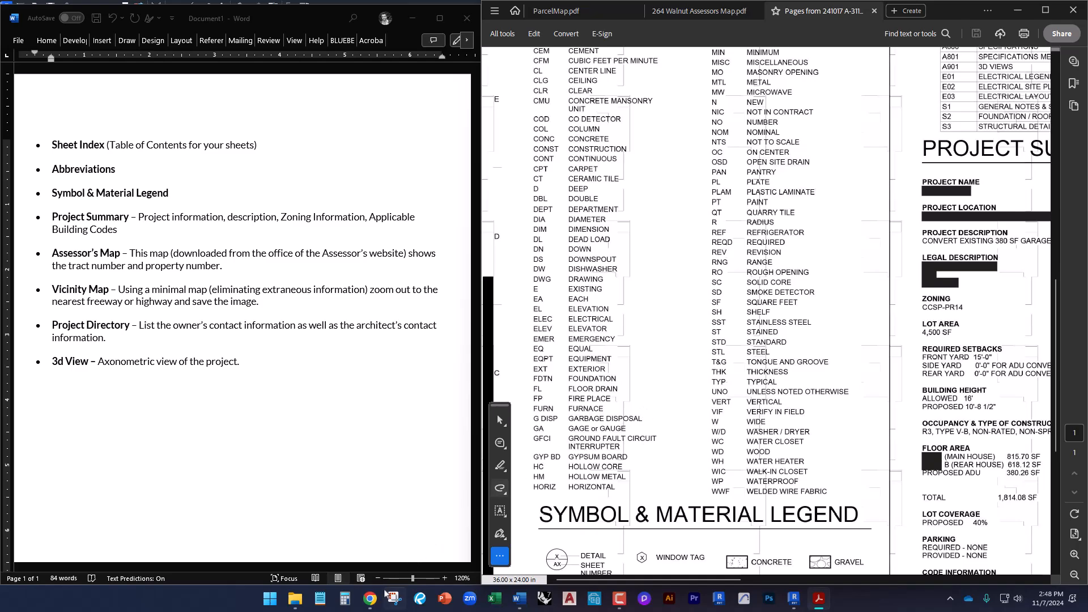
# Step: Switch to Chrome and look through the Architectural Abbreviations list on the Archtoolbox website
pyautogui.moveTo(371, 598)
pyautogui.click(384, 569)
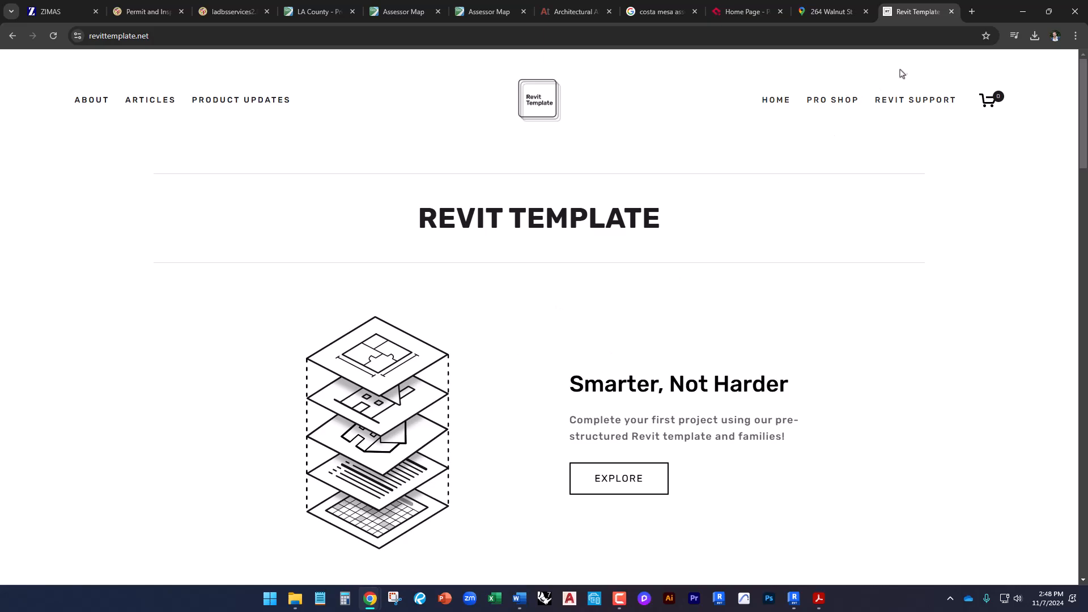
pyautogui.click(1023, 11)
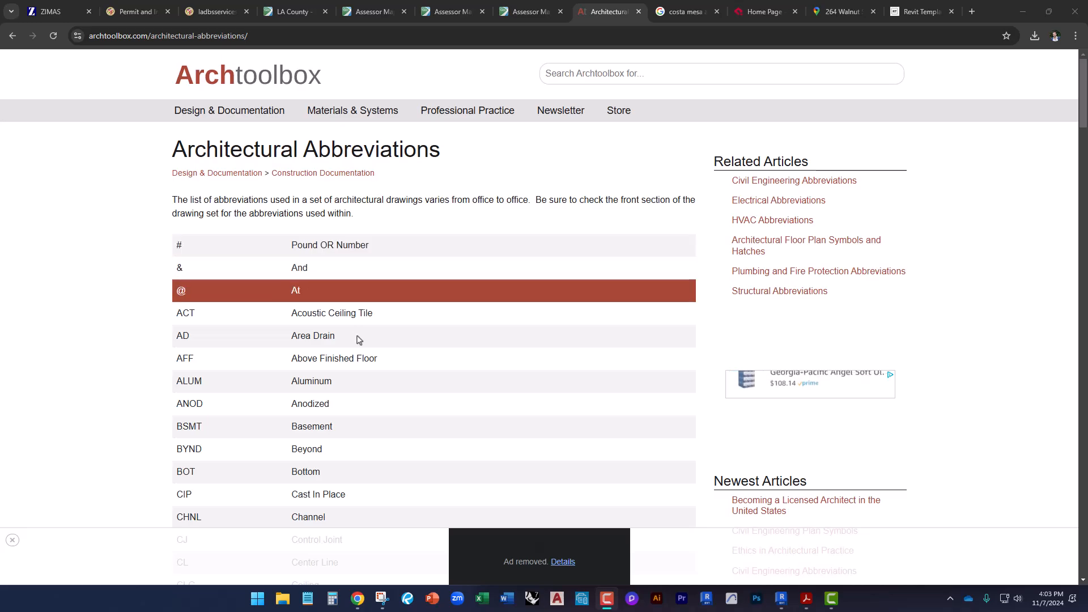
pyautogui.scroll(-8, 366, 401)
pyautogui.scroll(-15, 327, 314)
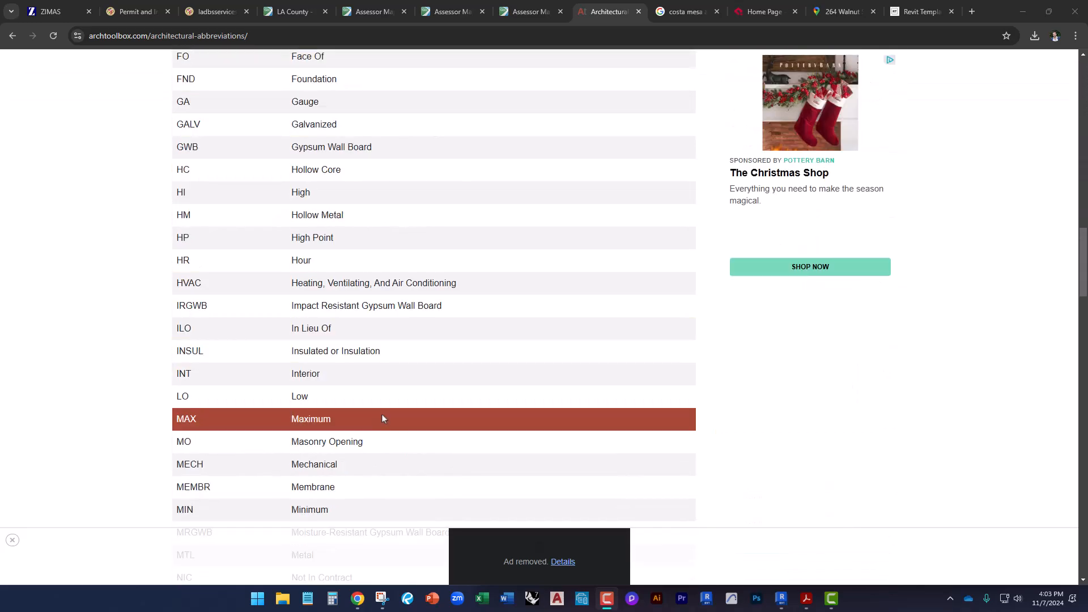
pyautogui.scroll(20, 382, 418)
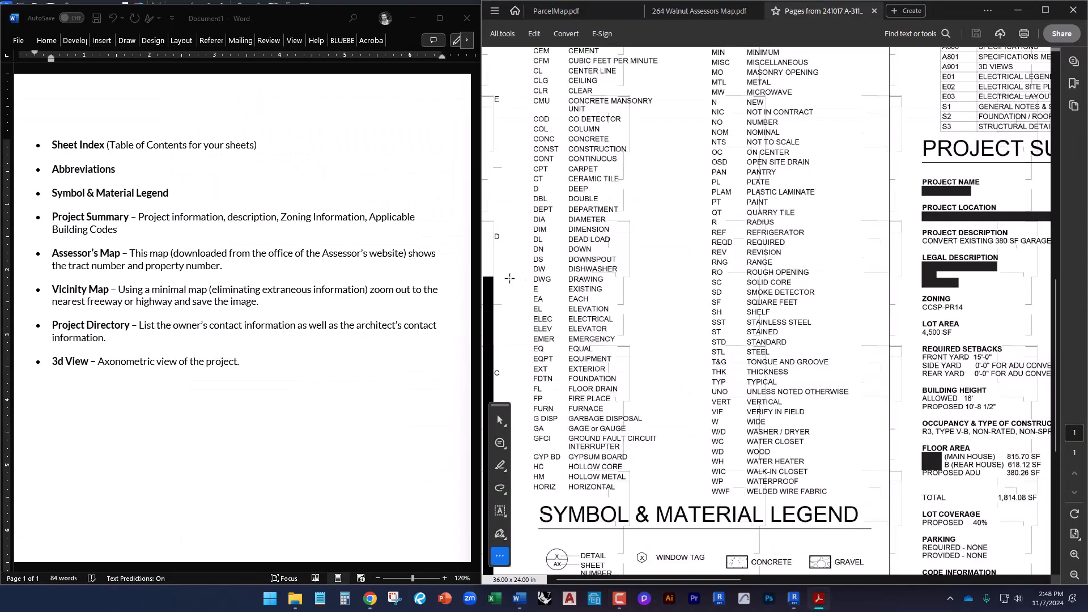
# Step: Examine the Symbol & Material Legend and the Project Summary, down to the code information and notes, on the PDF cover page
pyautogui.scroll(-3, 491, 273)
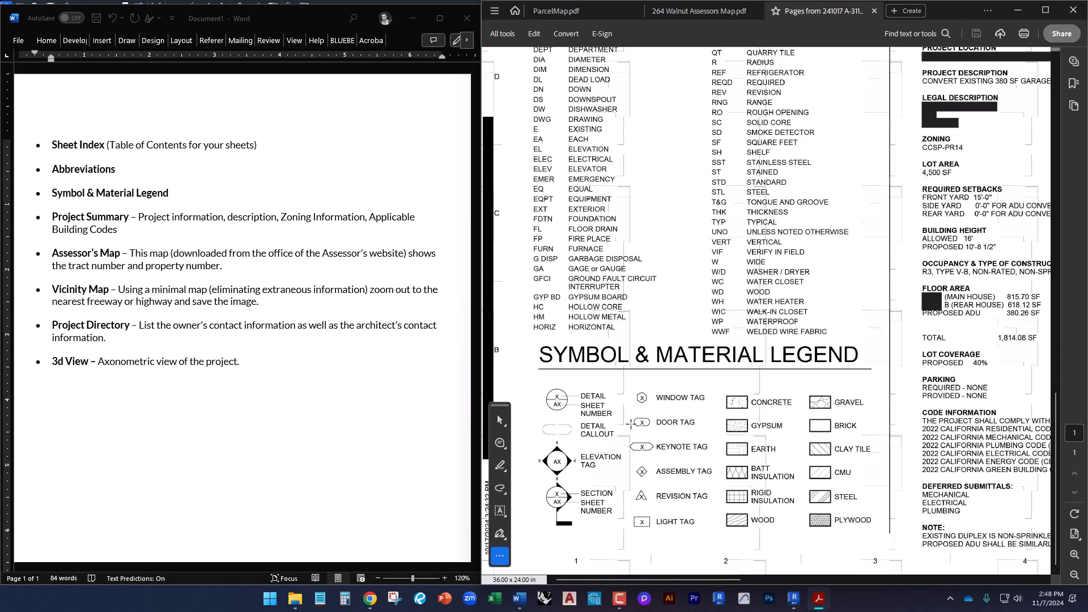
pyautogui.moveTo(631, 461); pyautogui.dragTo(645, 446, button='middle')
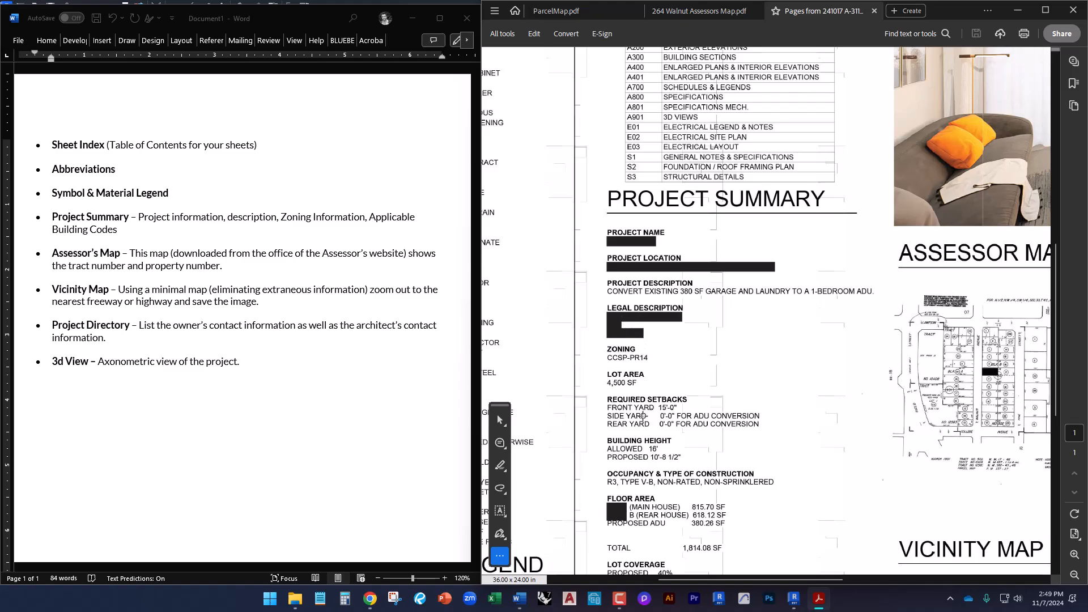
pyautogui.scroll(-2, 640, 423)
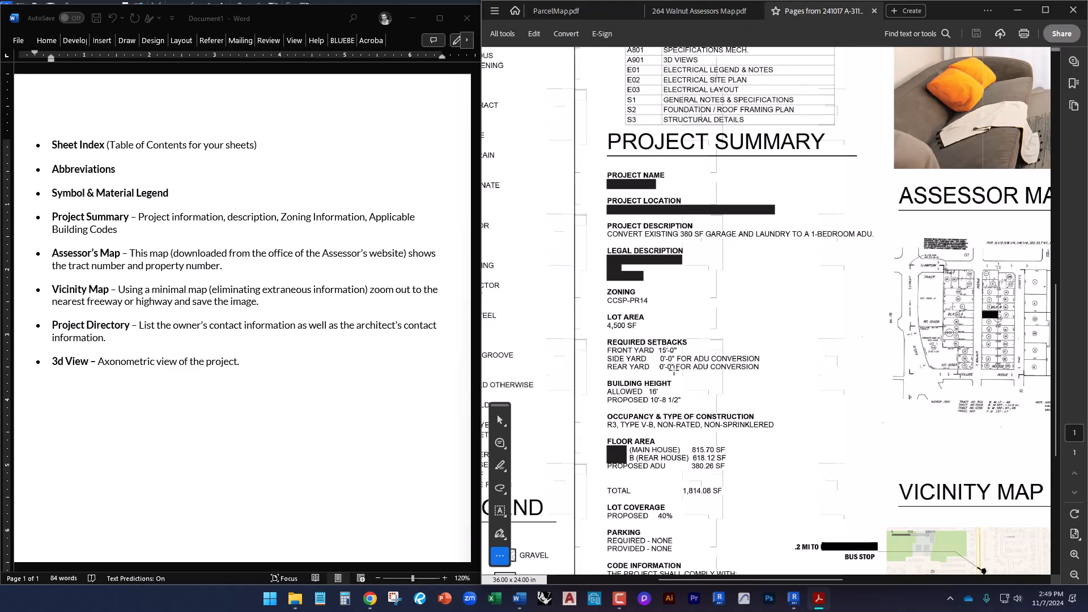
pyautogui.scroll(-1, 644, 404)
pyautogui.scroll(-5, 646, 412)
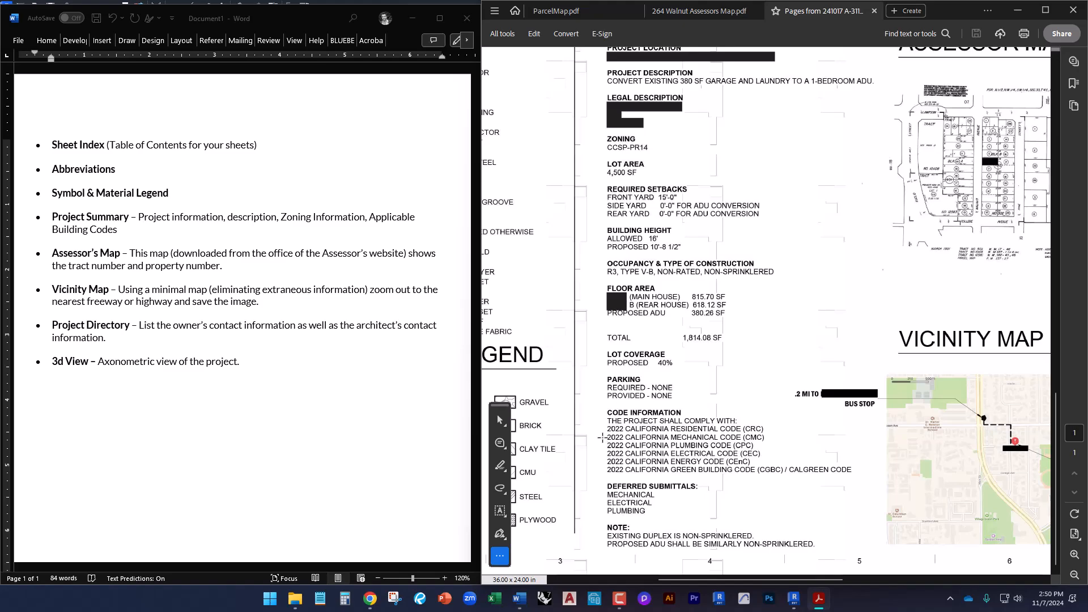
# Step: Examine the Assessor Map on the PDF cover page up close
pyautogui.keyDown('ctrl'); pyautogui.scroll(-3, 605, 439); pyautogui.keyUp('ctrl')
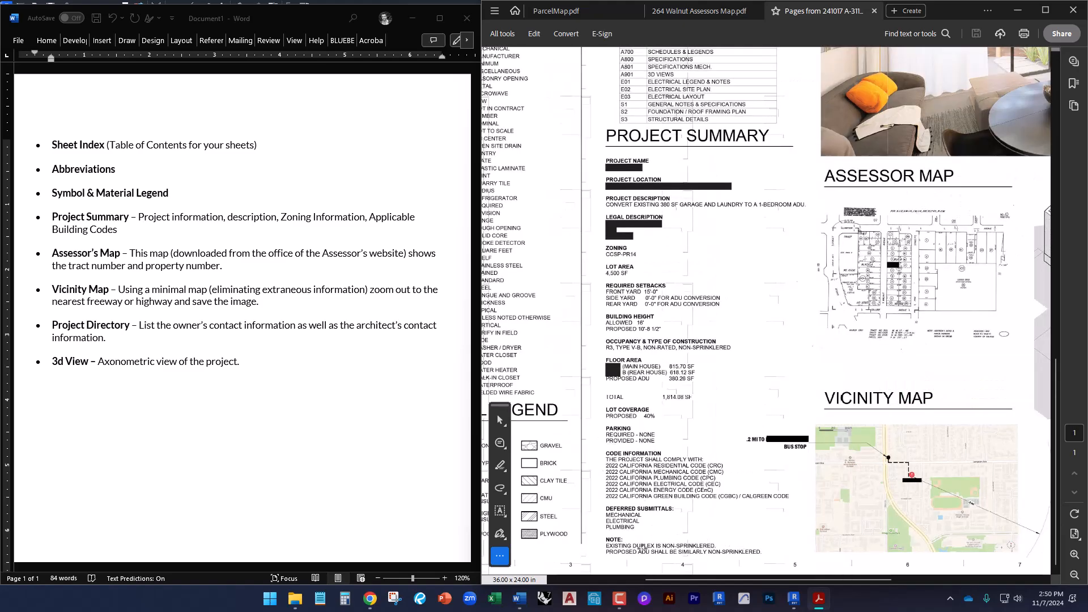
pyautogui.hscroll(5, 689, 409)
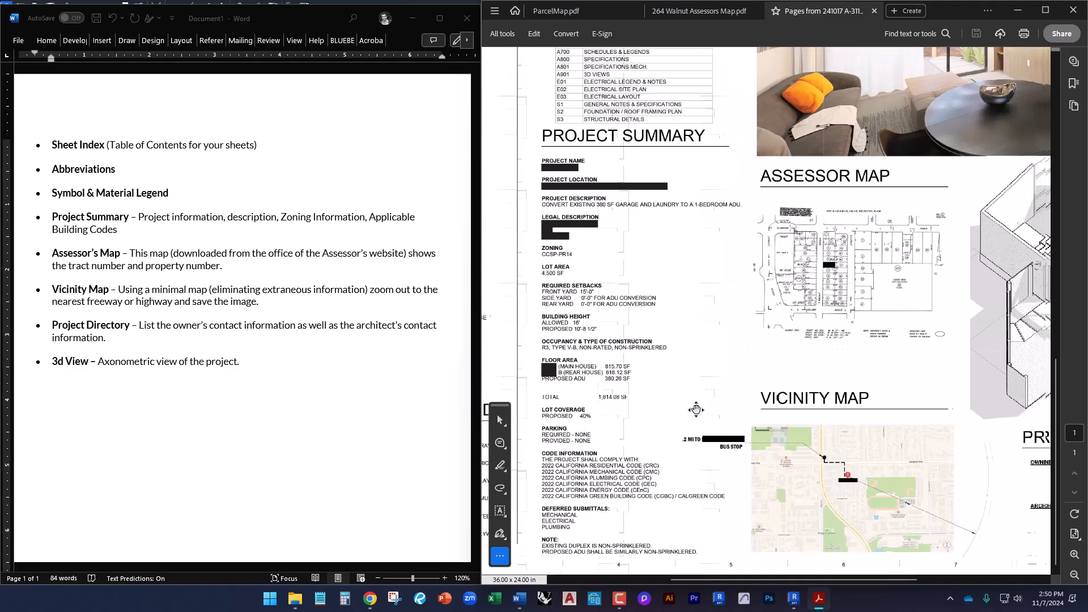
pyautogui.keyDown('ctrl'); pyautogui.scroll(2, 656, 218); pyautogui.keyUp('ctrl')
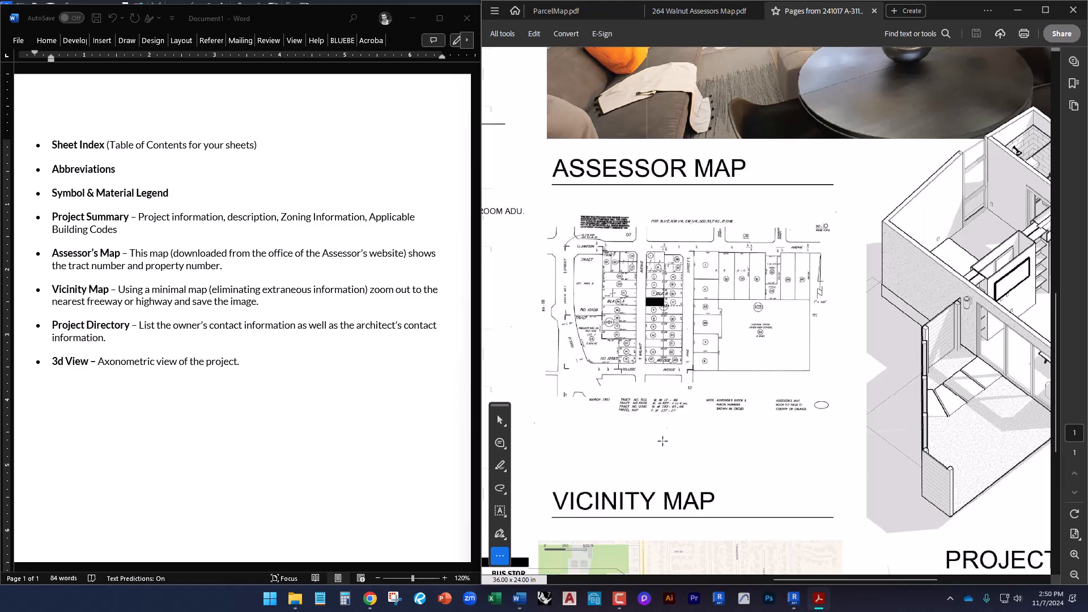
# Step: Examine the Vicinity Map on the cover page, including the site marker, bus stop route and distance radius
pyautogui.scroll(-3, 662, 440)
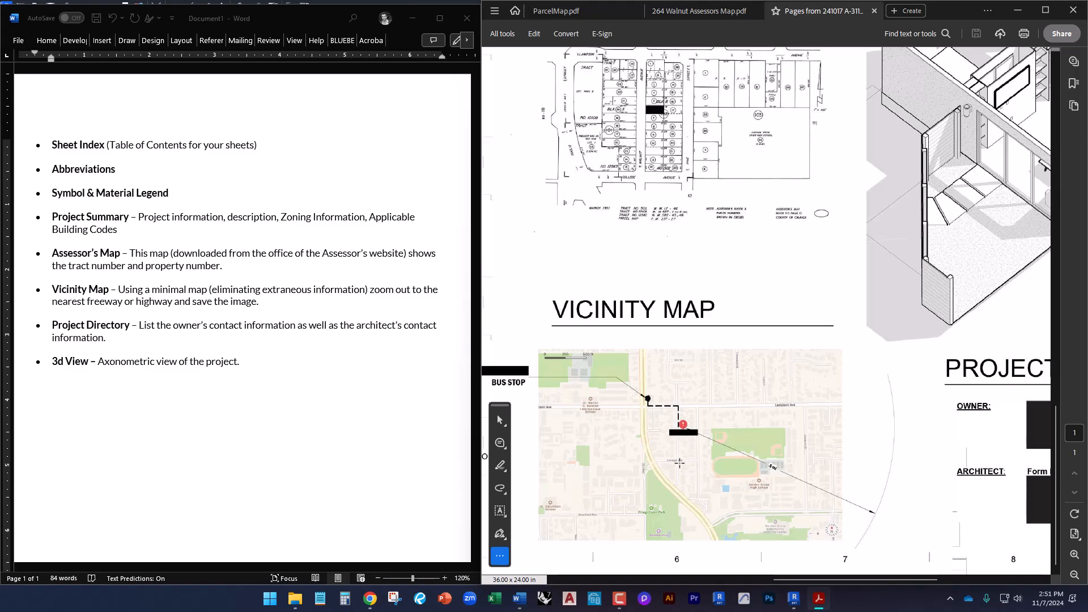
pyautogui.keyDown('ctrl'); pyautogui.scroll(-1, 708, 405); pyautogui.keyUp('ctrl')
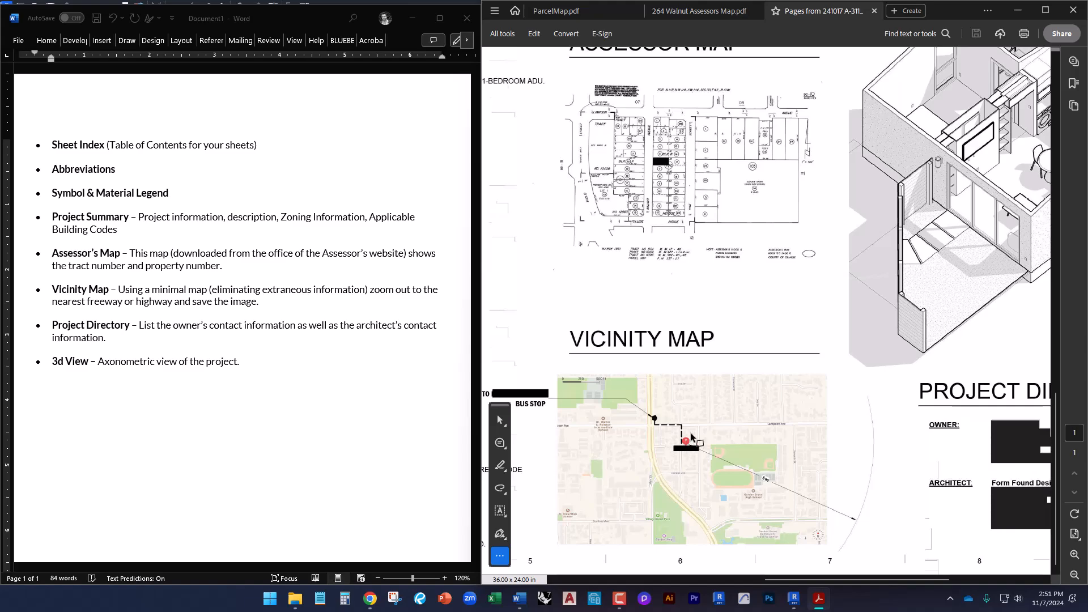
pyautogui.keyDown('ctrl'); pyautogui.scroll(-1, 696, 441); pyautogui.keyUp('ctrl')
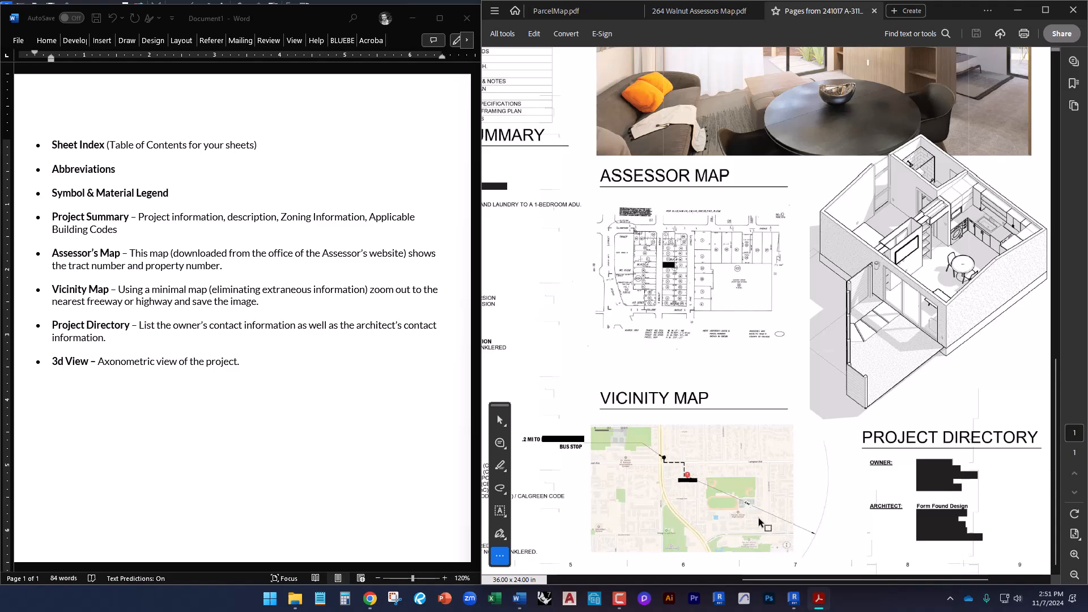
pyautogui.keyDown('ctrl'); pyautogui.scroll(3, 760, 510); pyautogui.keyUp('ctrl')
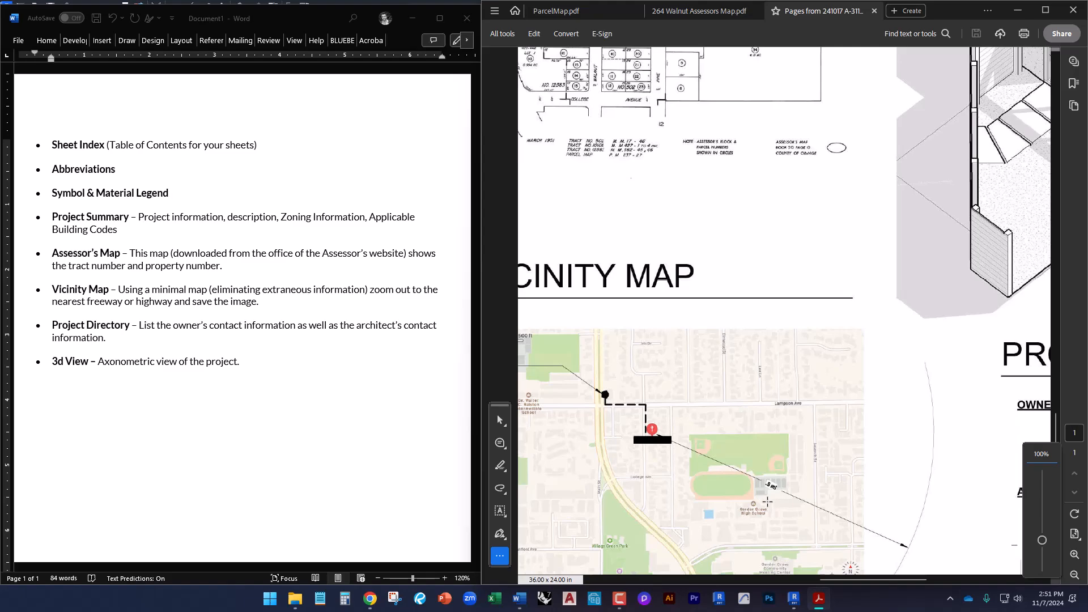
pyautogui.keyDown('ctrl'); pyautogui.scroll(-2, 764, 501); pyautogui.keyUp('ctrl')
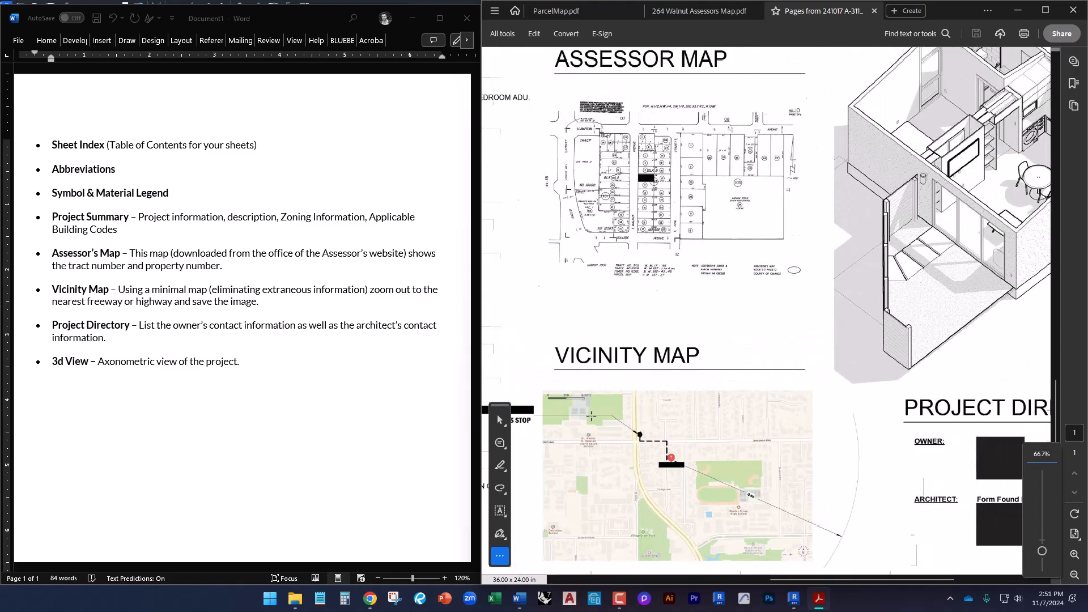
pyautogui.keyDown('ctrl'); pyautogui.scroll(-1, 674, 479); pyautogui.keyUp('ctrl')
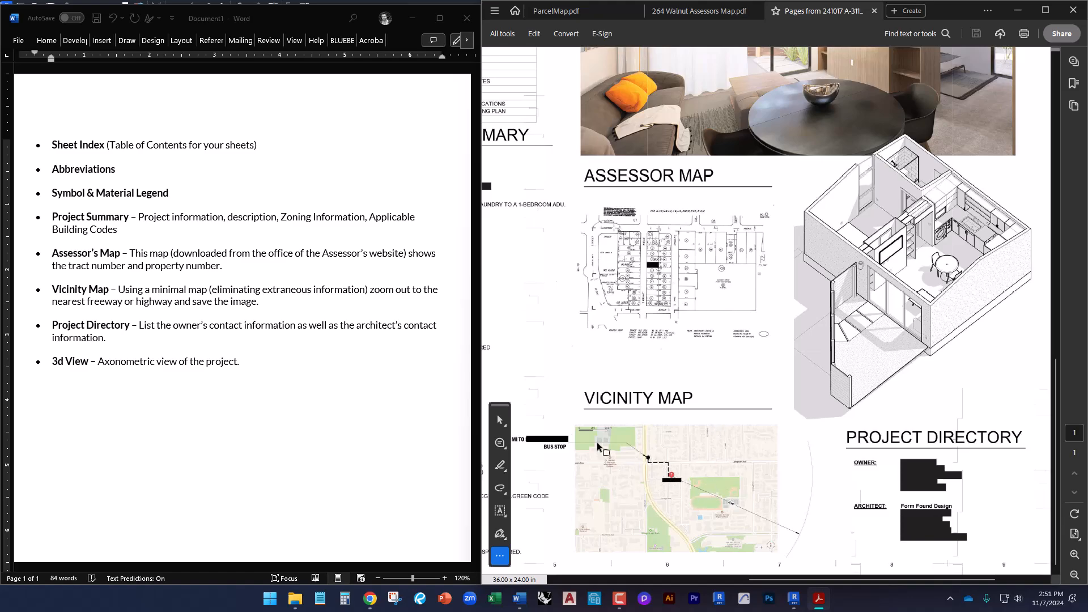
pyautogui.keyDown('ctrl'); pyautogui.scroll(-1, 831, 516); pyautogui.keyUp('ctrl')
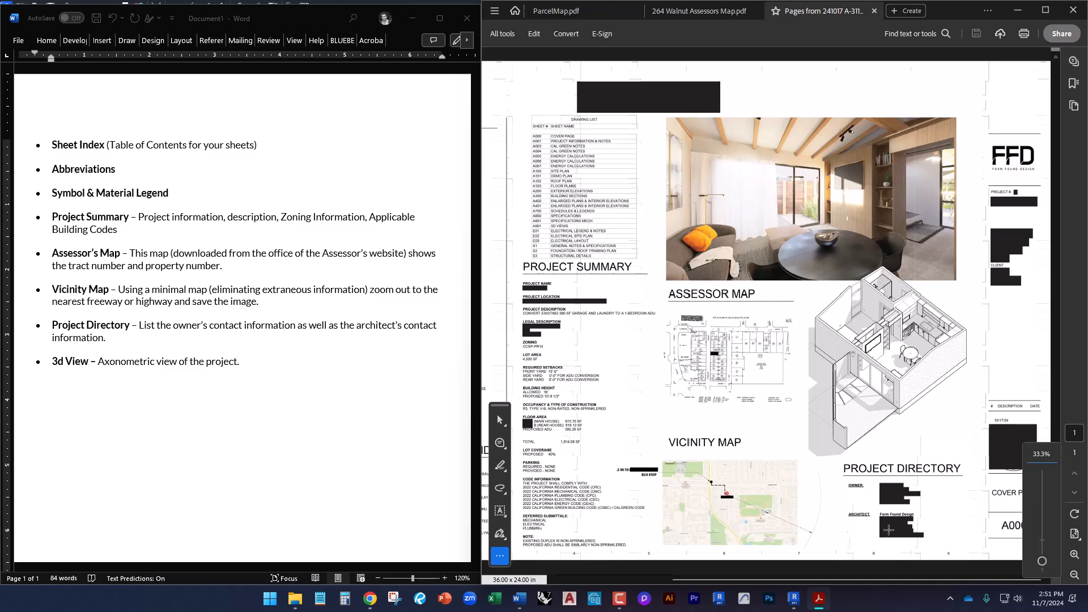
# Step: Examine the Project Directory's owner and architect entries, and return to the view of the whole cover sheet
pyautogui.keyDown('ctrl'); pyautogui.scroll(2, 960, 512); pyautogui.keyUp('ctrl')
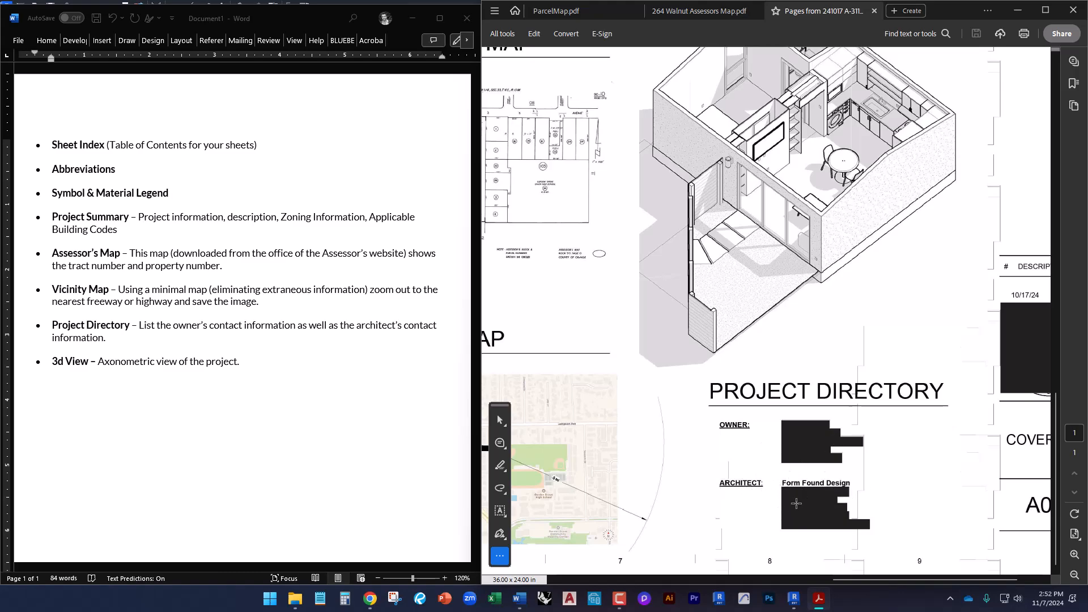
pyautogui.keyDown('ctrl'); pyautogui.scroll(-3, 618, 466); pyautogui.keyUp('ctrl')
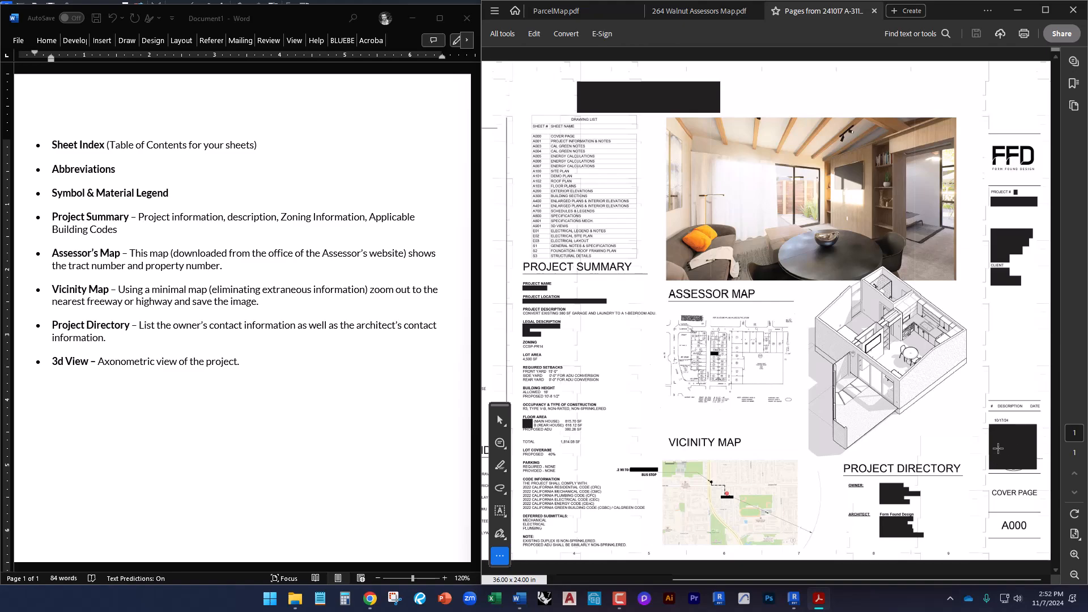
pyautogui.keyDown('ctrl'); pyautogui.scroll(-1, 928, 426); pyautogui.keyUp('ctrl')
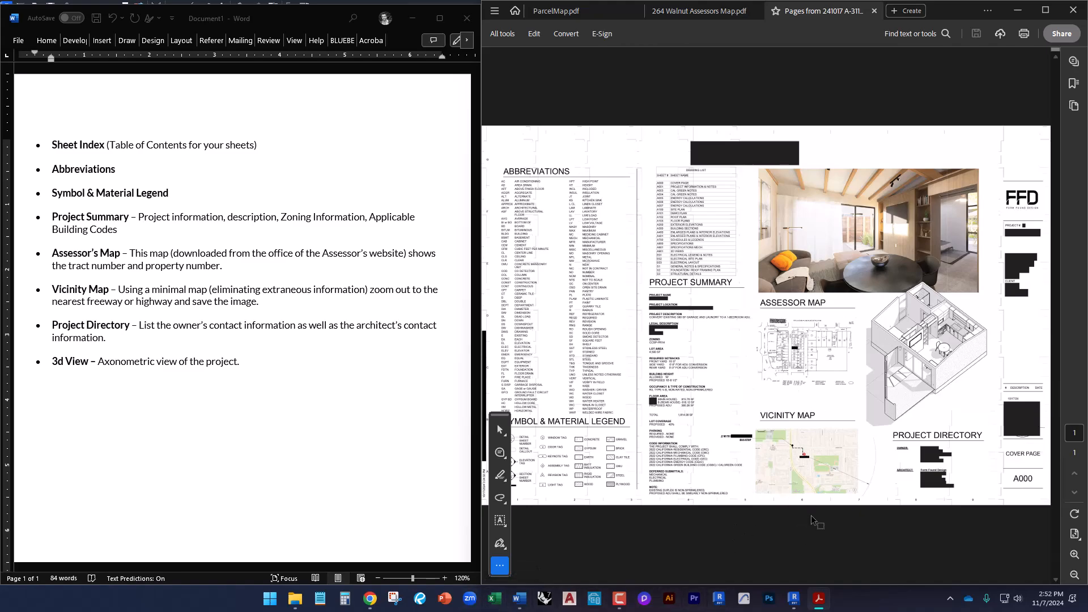
pyautogui.moveTo(795, 601)
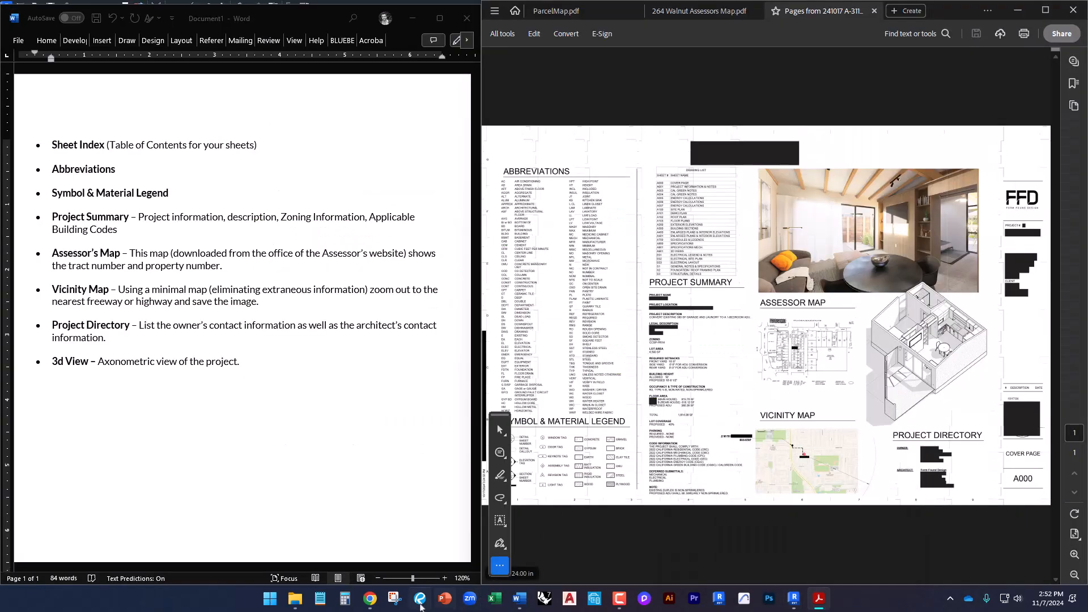
# Step: Switch to the Revit project and create a new sheet with the titleblock OCC V2 - 36x24 : DLA - 36 x 24 - NFC
pyautogui.moveTo(370, 600)
pyautogui.click(793, 599)
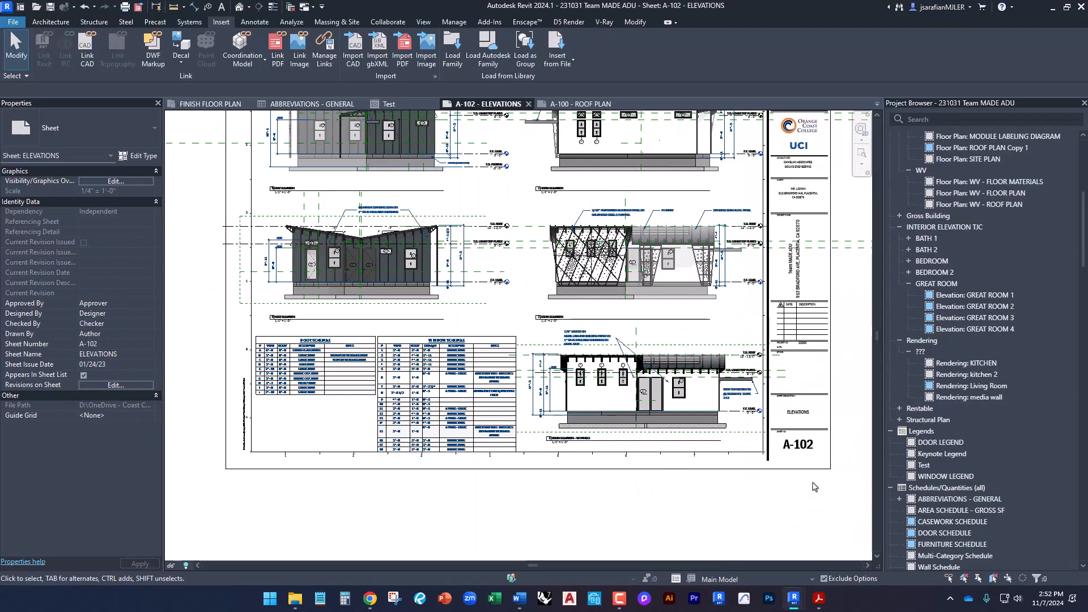
pyautogui.moveTo(834, 413); pyautogui.dragTo(812, 498, button='middle')
pyautogui.scroll(-1, 657, 469)
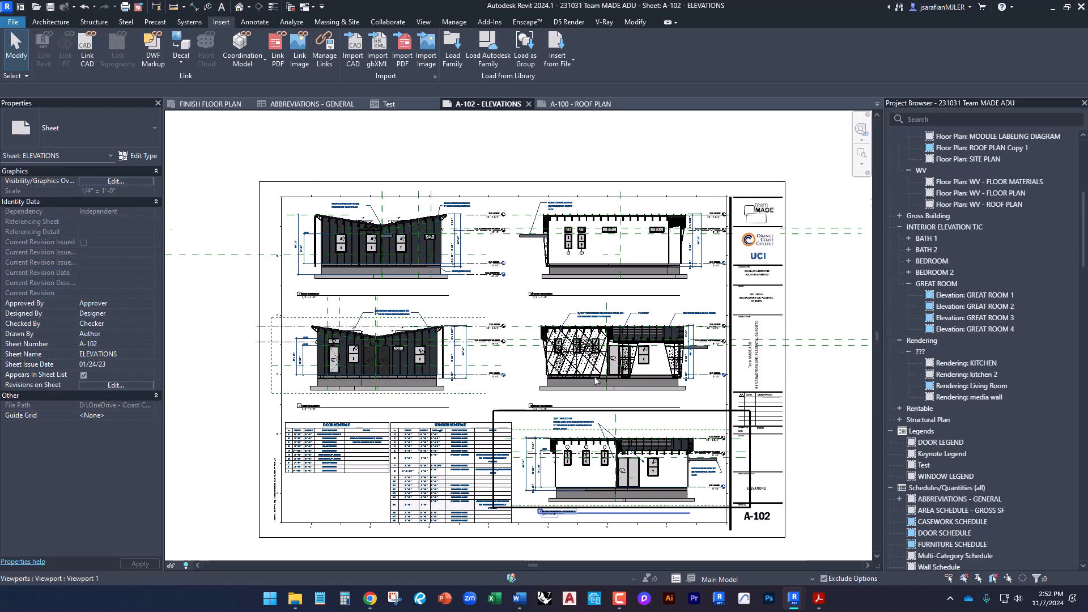
pyautogui.click(422, 23)
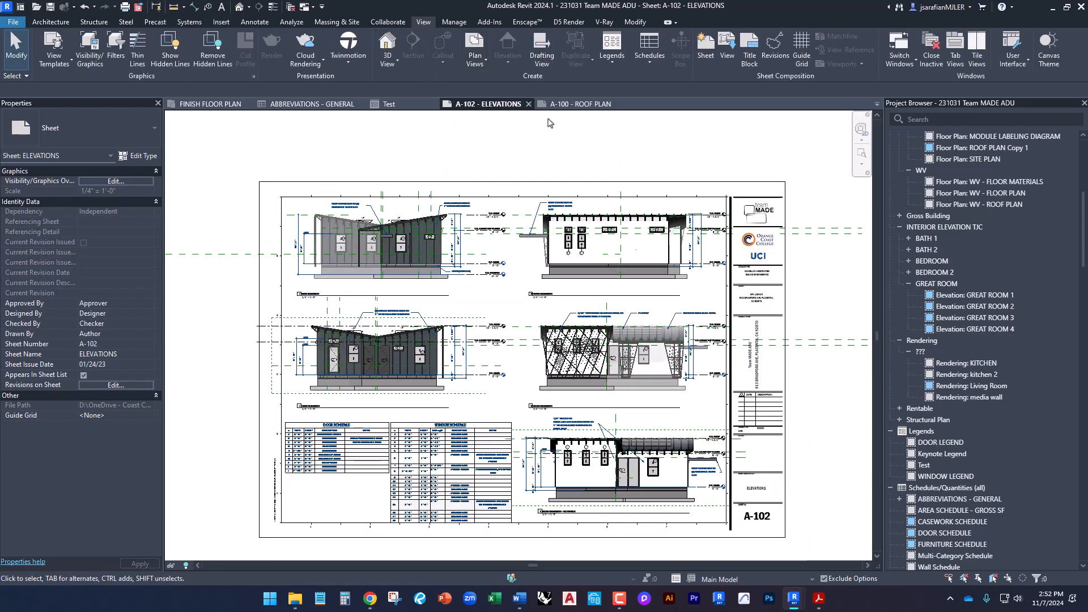
pyautogui.click(704, 57)
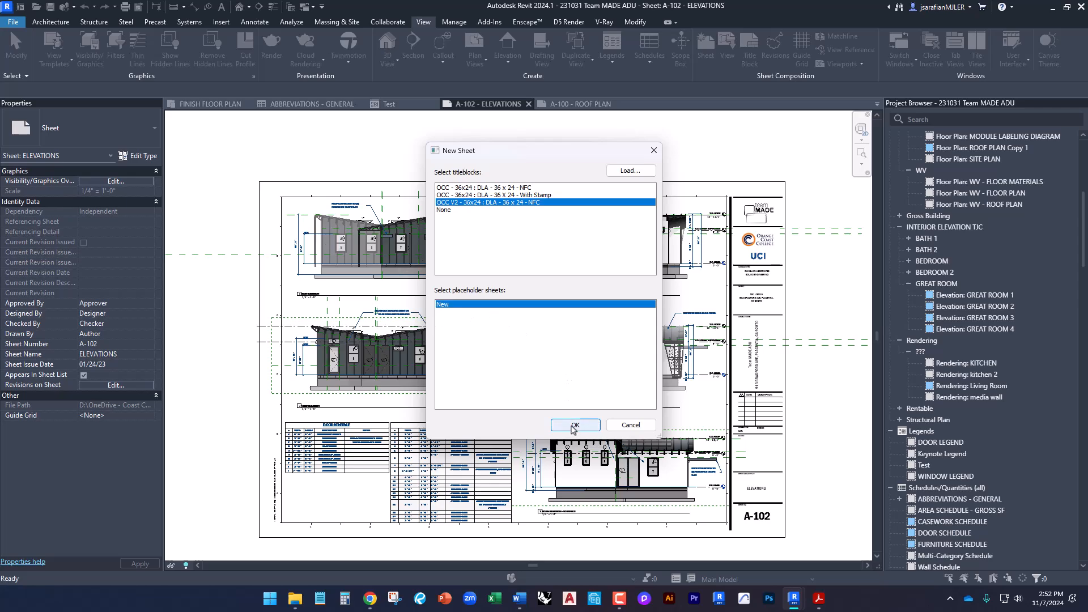
pyautogui.click(574, 426)
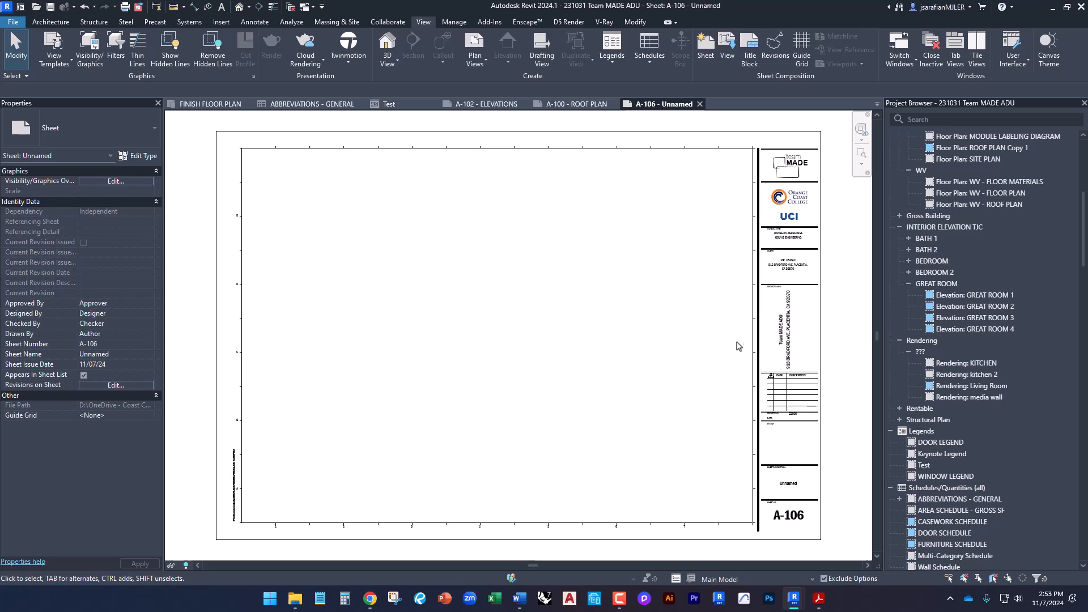
# Step: Place a text note reading "GARAGE CONVERSION ADU" on the upper part of the new sheet, and keep its text
pyautogui.scroll(1, 466, 360)
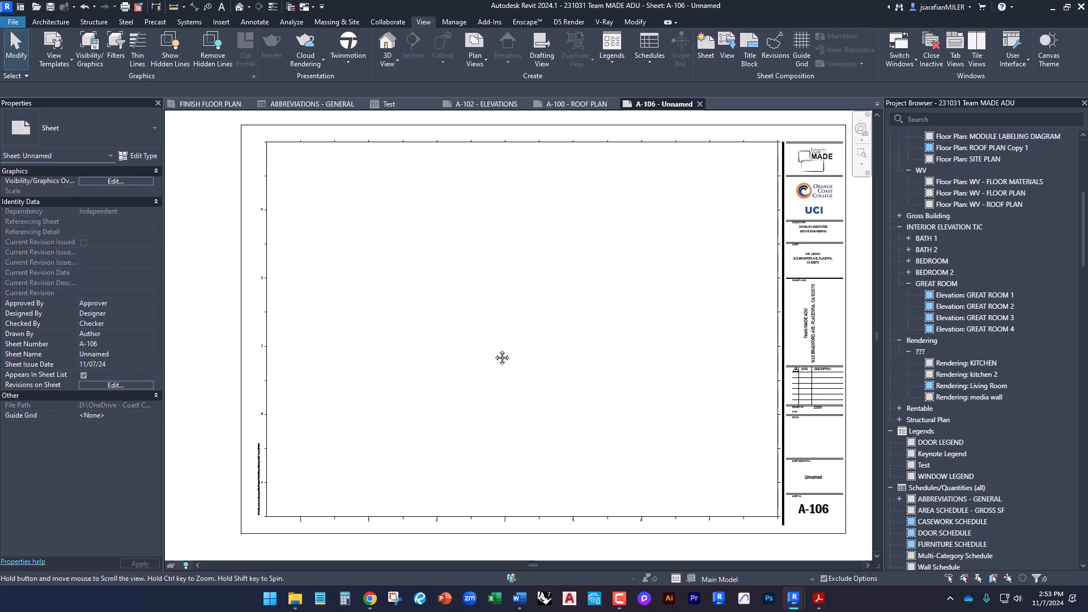
pyautogui.scroll(2, 483, 372)
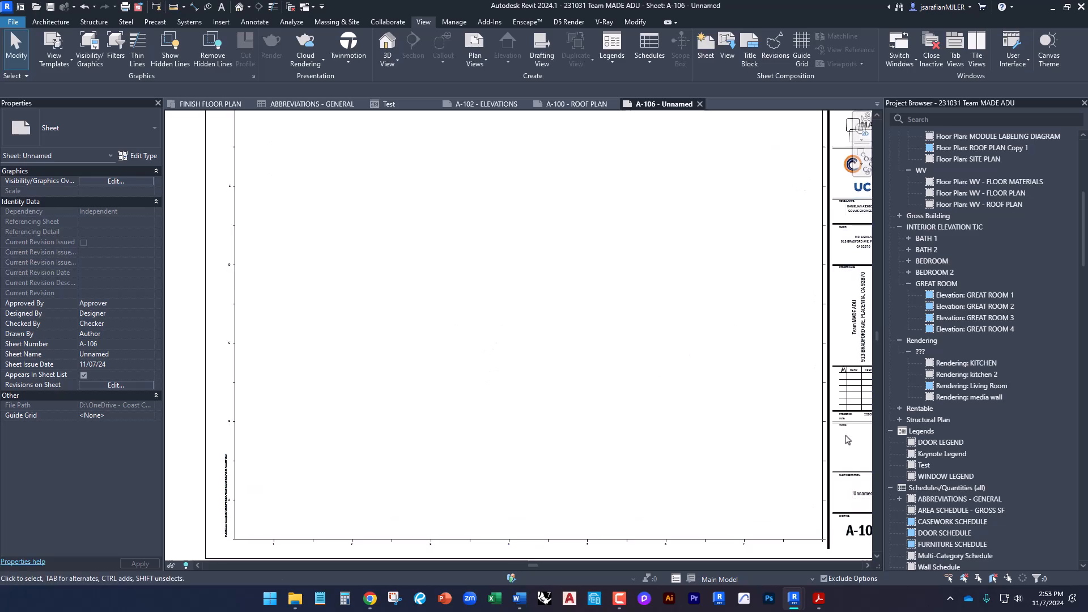
pyautogui.scroll(-1, 453, 441)
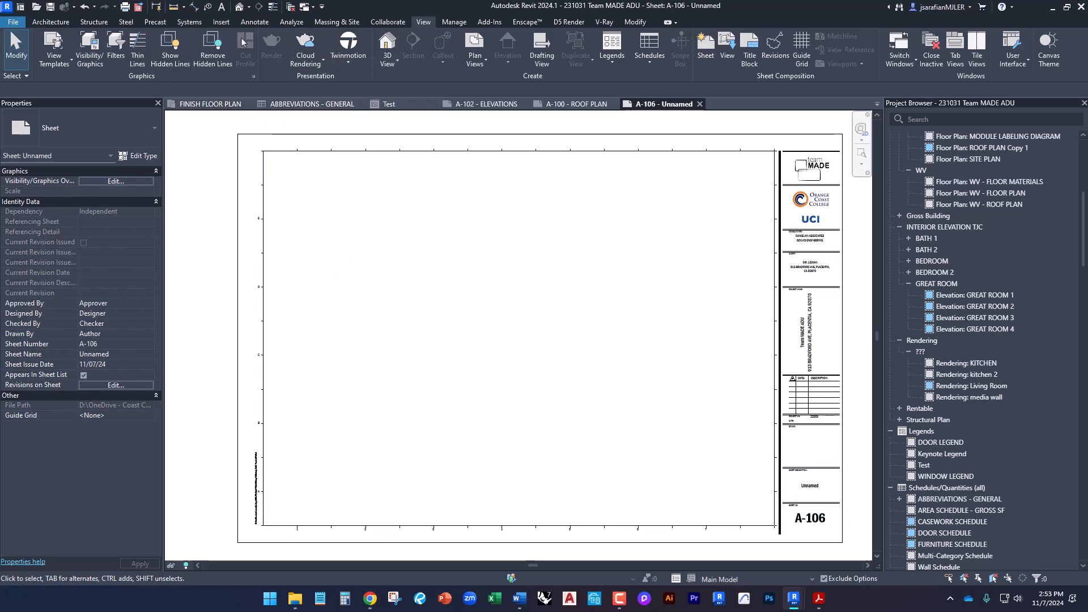
pyautogui.click(222, 7)
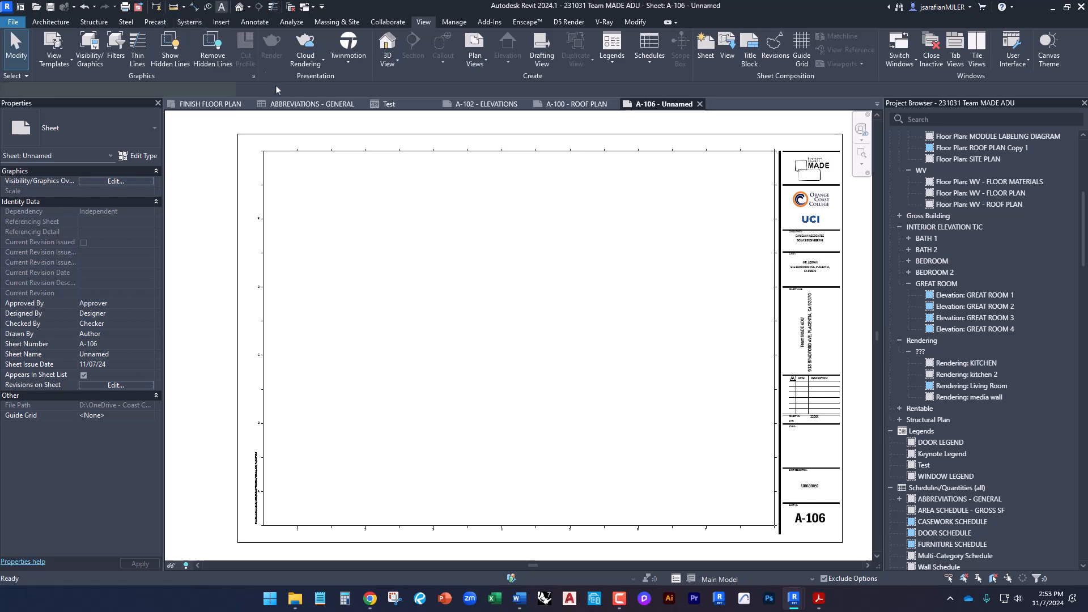
pyautogui.click(395, 215)
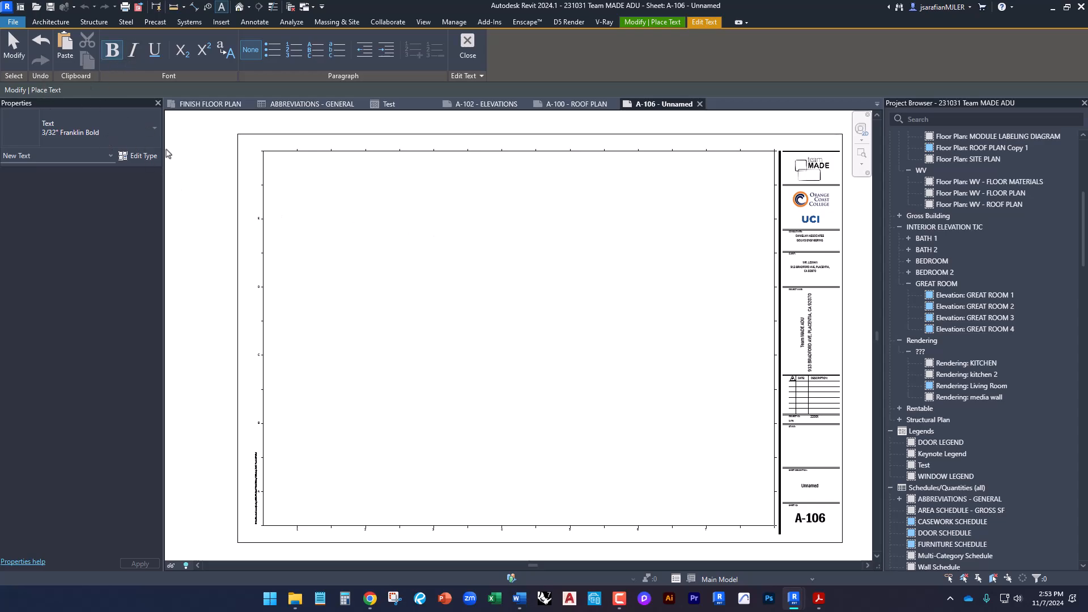
pyautogui.press('Escape')
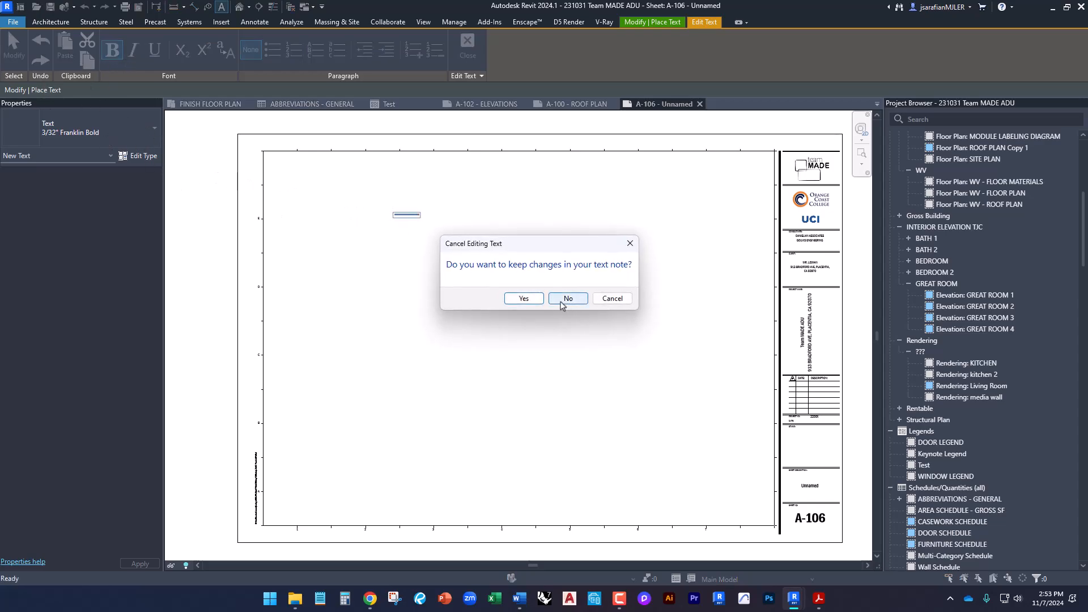
pyautogui.click(523, 298)
pyautogui.scroll(2, 387, 203)
pyautogui.scroll(3, 393, 210)
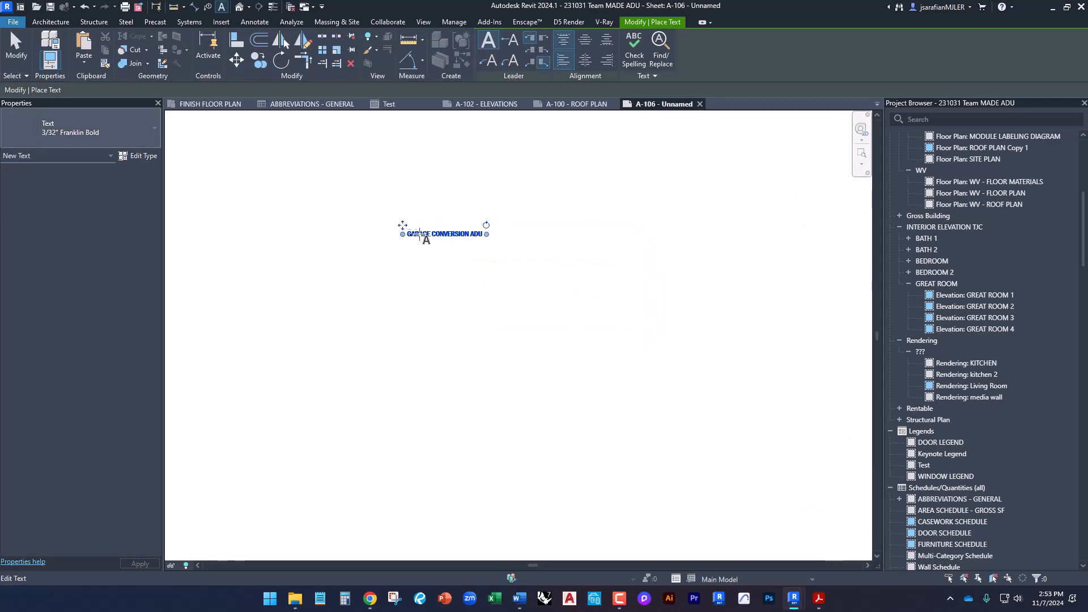
pyautogui.press('Escape')
pyautogui.press('Escape')
# Step: Change the text note's type to 1/4" Arial
pyautogui.click(432, 230)
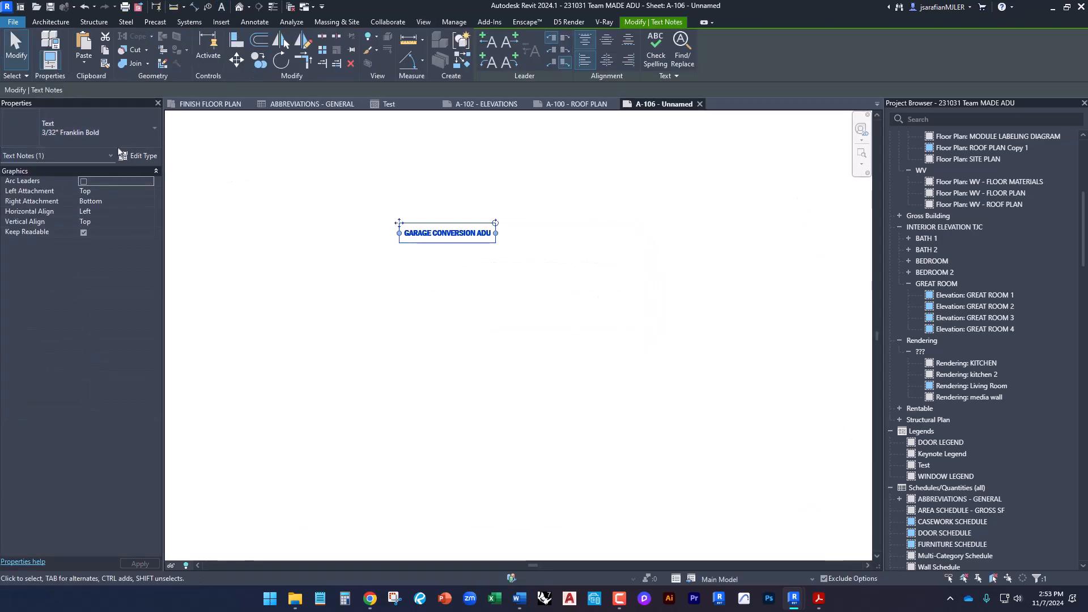
pyautogui.click(105, 139)
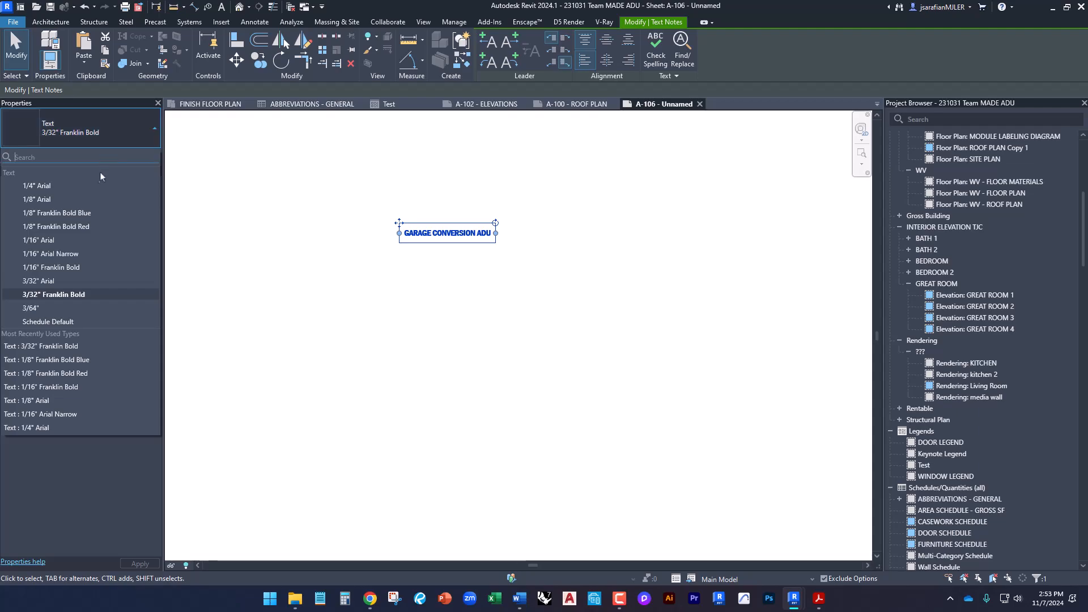
pyautogui.click(64, 195)
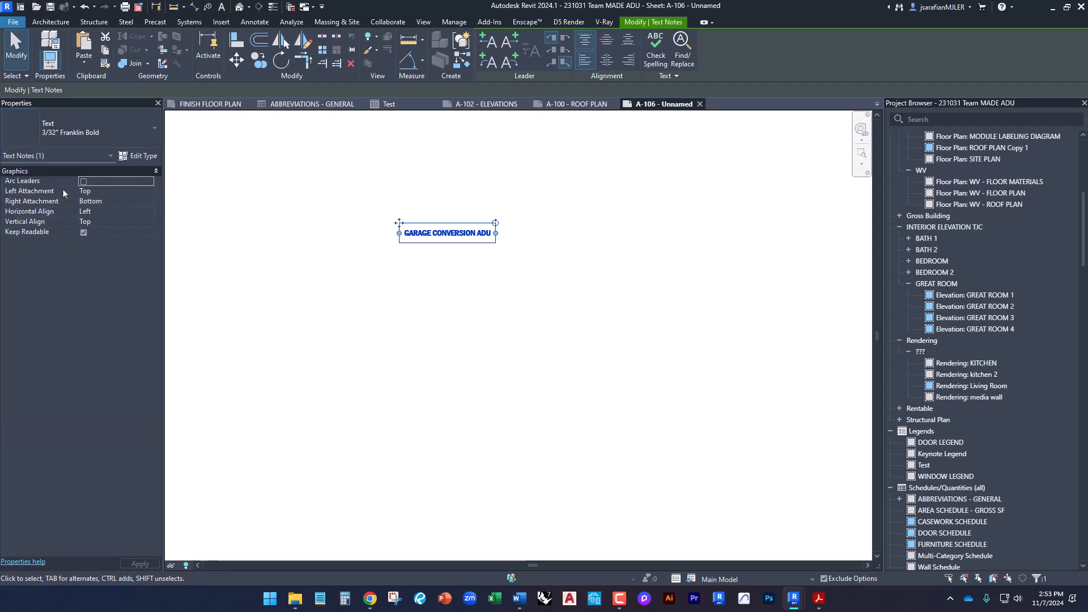
pyautogui.click(427, 289)
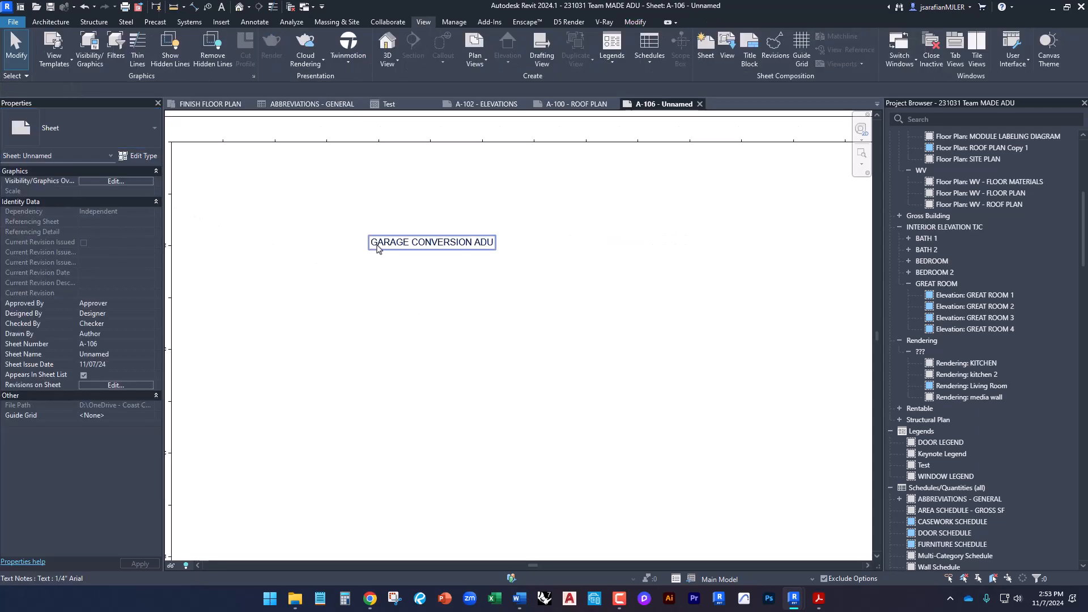
# Step: Duplicate the title note's text type as 1" TEXT and set its text size to 1"
pyautogui.click(377, 243)
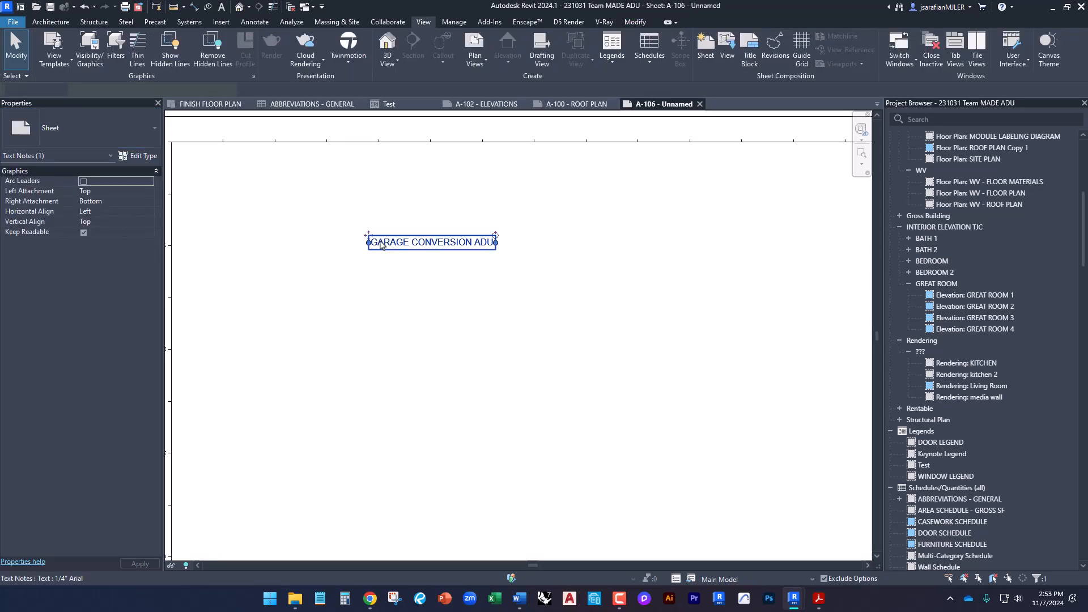
pyautogui.click(137, 155)
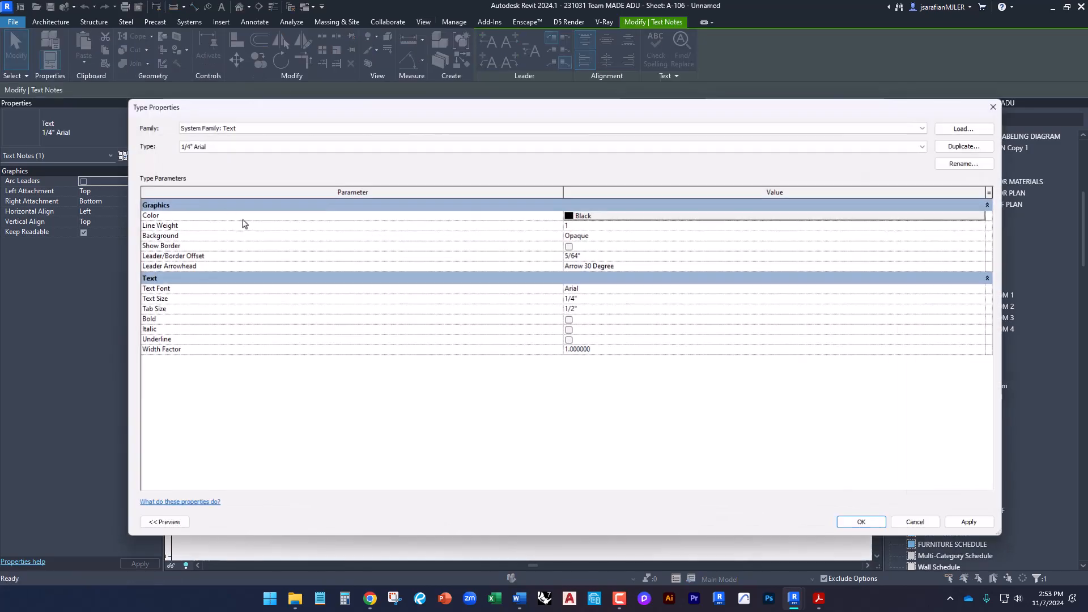
pyautogui.click(967, 146)
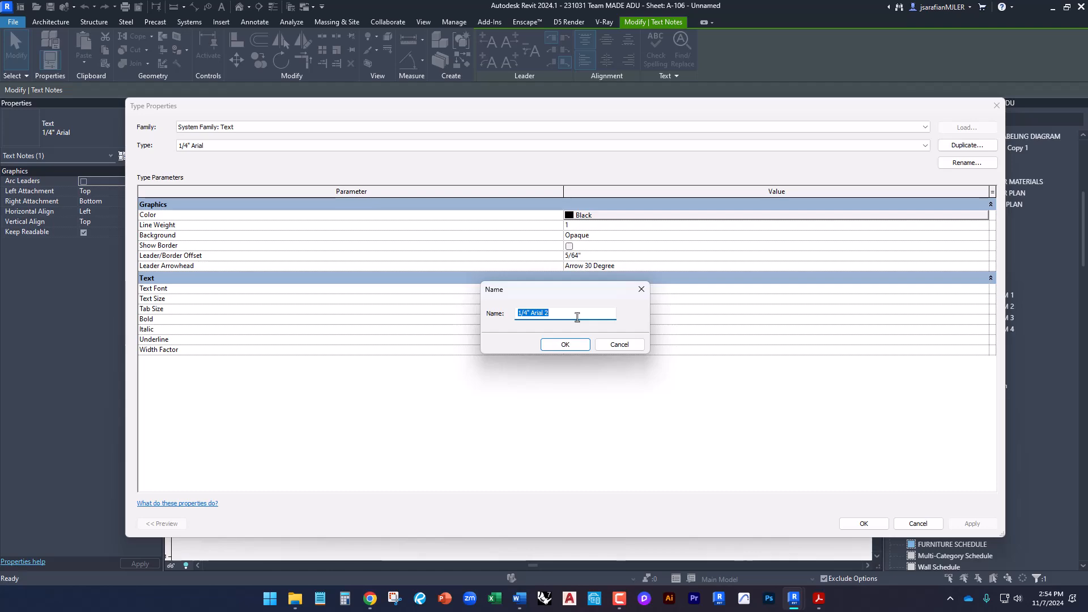
pyautogui.write('1" TEXT')
pyautogui.click(566, 345)
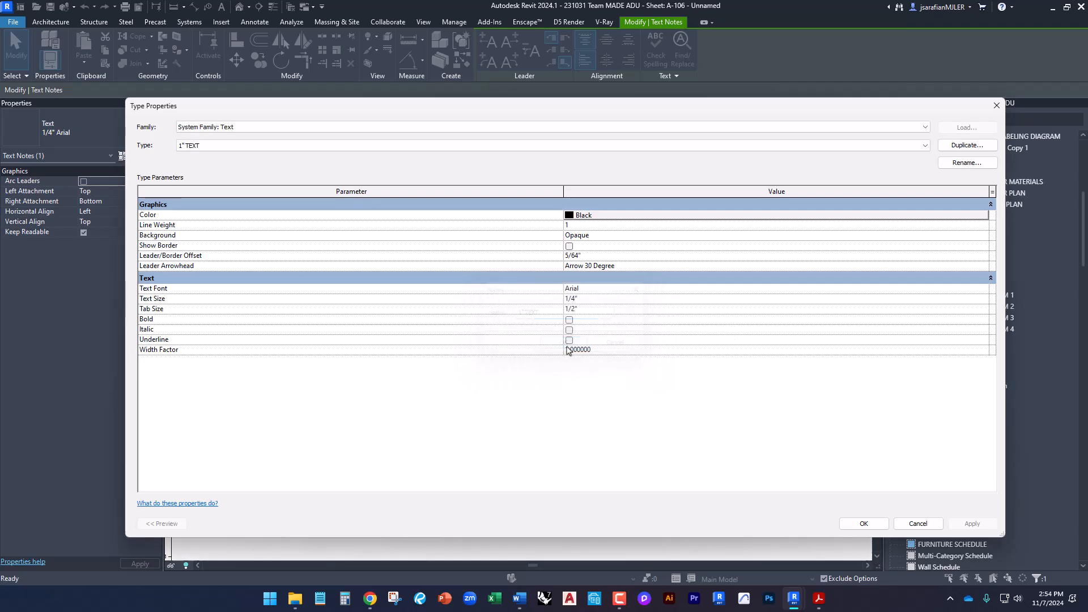
pyautogui.click(591, 300)
pyautogui.write('1"')
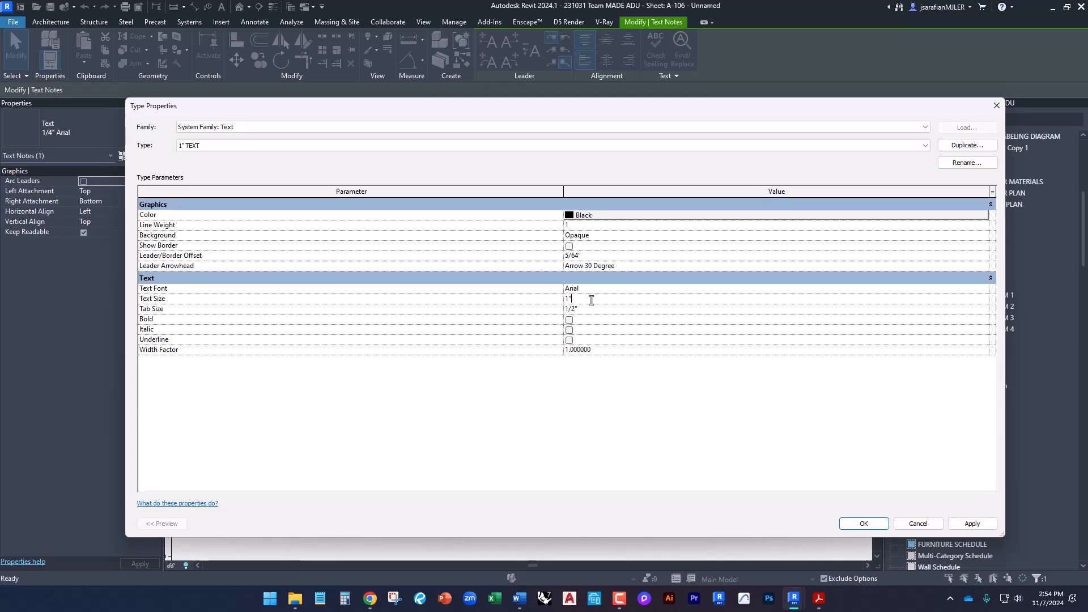
pyautogui.click(858, 522)
# Step: Move the "GARAGE CONVERSION ADU" title up to the sheet's upper border, roughly centred in the drawing area
pyautogui.scroll(-2, 335, 342)
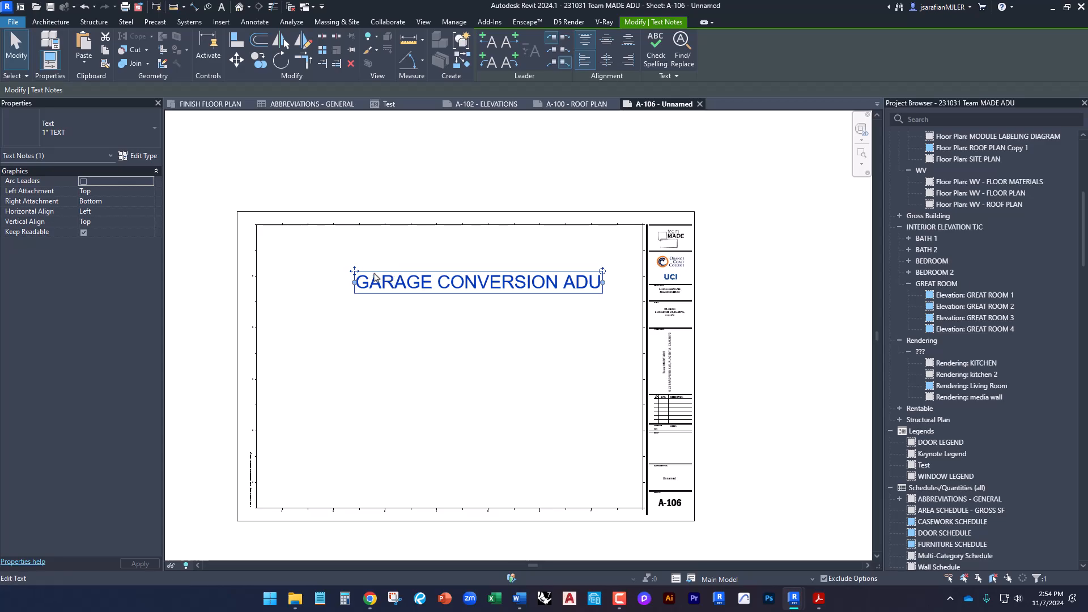
pyautogui.scroll(1, 369, 283)
pyautogui.moveTo(347, 271); pyautogui.dragTo(321, 229)
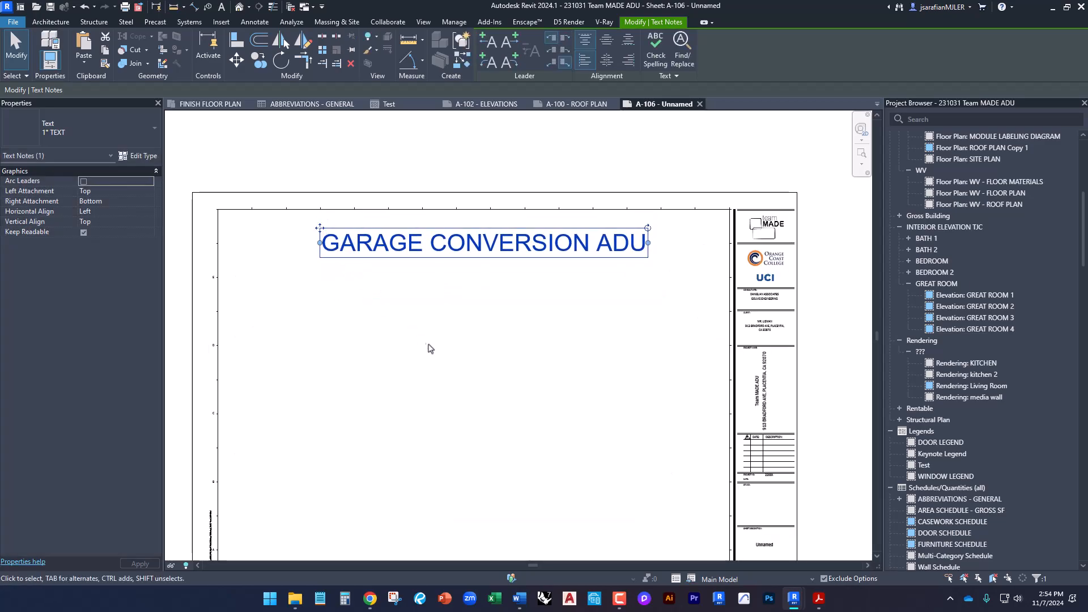
pyautogui.click(429, 345)
# Step: Create a sheet list with the fields Sheet Number and Sheet Name, and widen the Sheet Name column to fit the full names
pyautogui.scroll(-1, 472, 317)
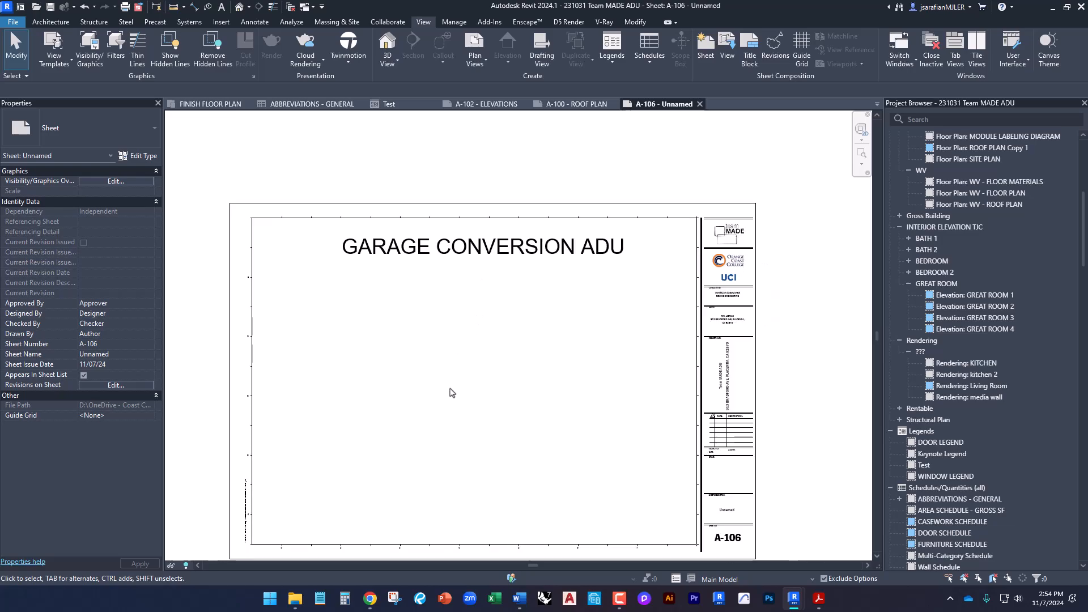
pyautogui.scroll(1, 452, 400)
pyautogui.moveTo(486, 401); pyautogui.dragTo(517, 323, button='middle')
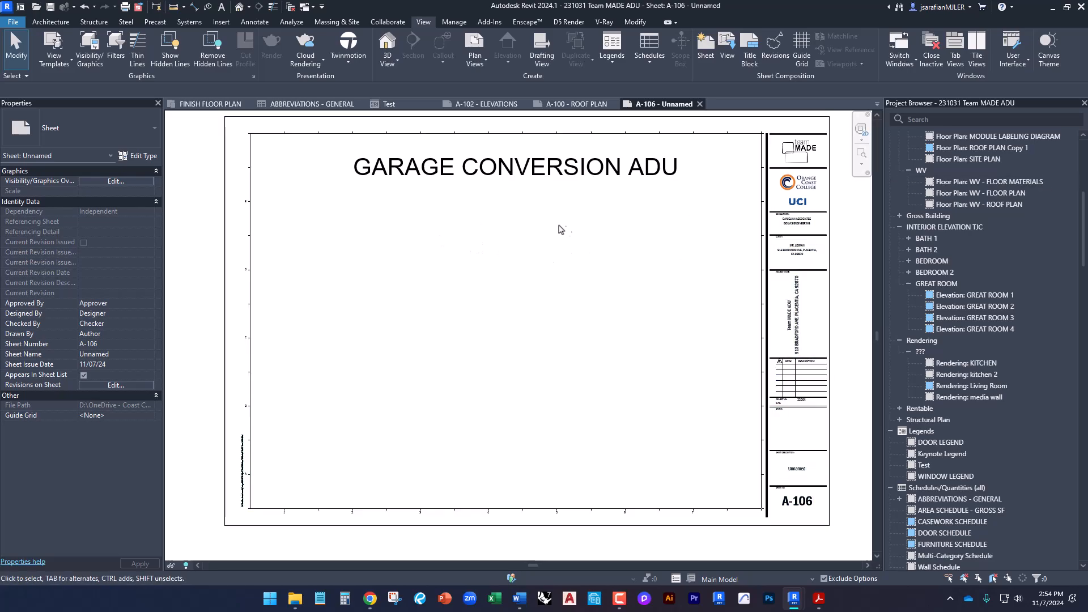
pyautogui.scroll(-10, 935, 400)
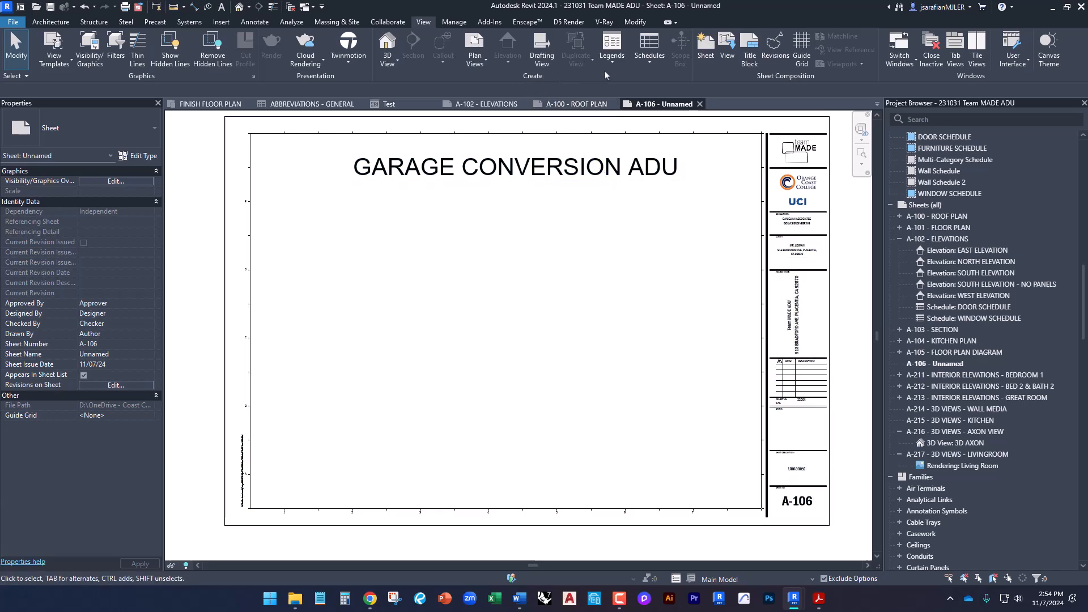
pyautogui.click(649, 58)
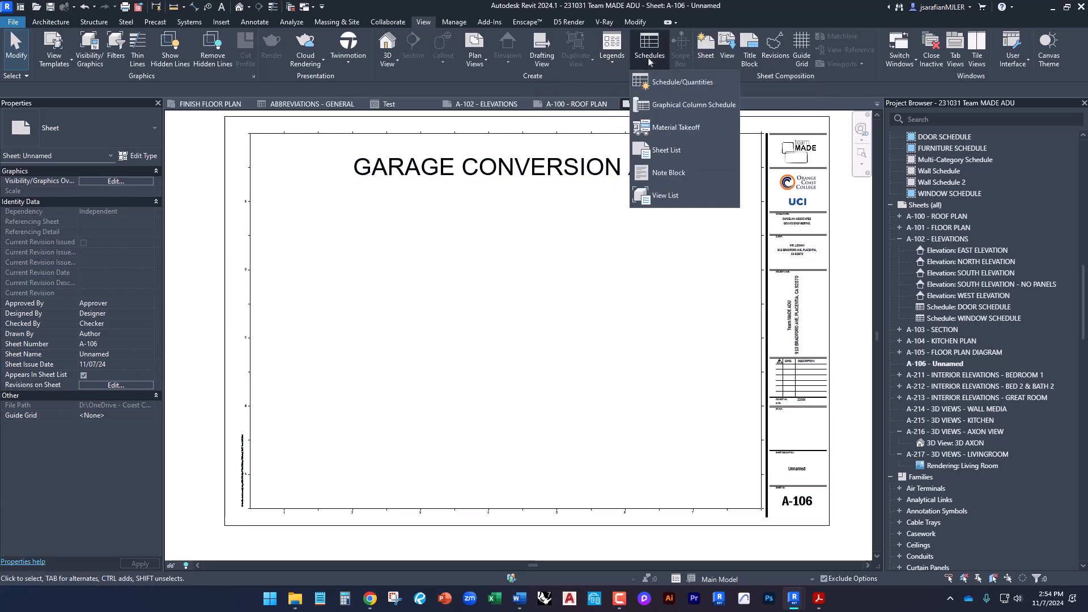
pyautogui.click(675, 152)
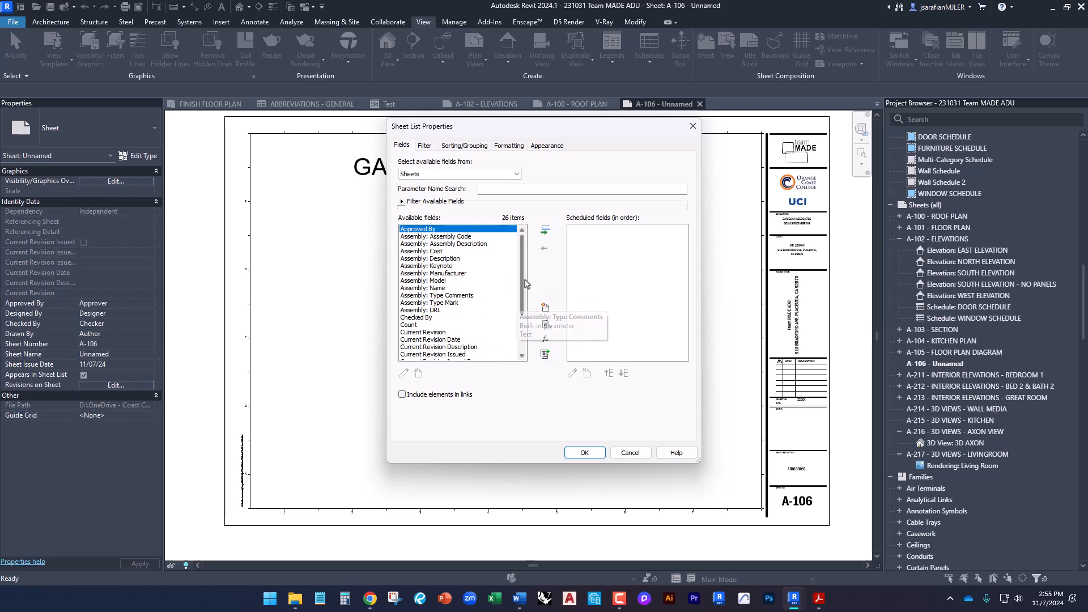
pyautogui.moveTo(523, 278); pyautogui.dragTo(520, 328)
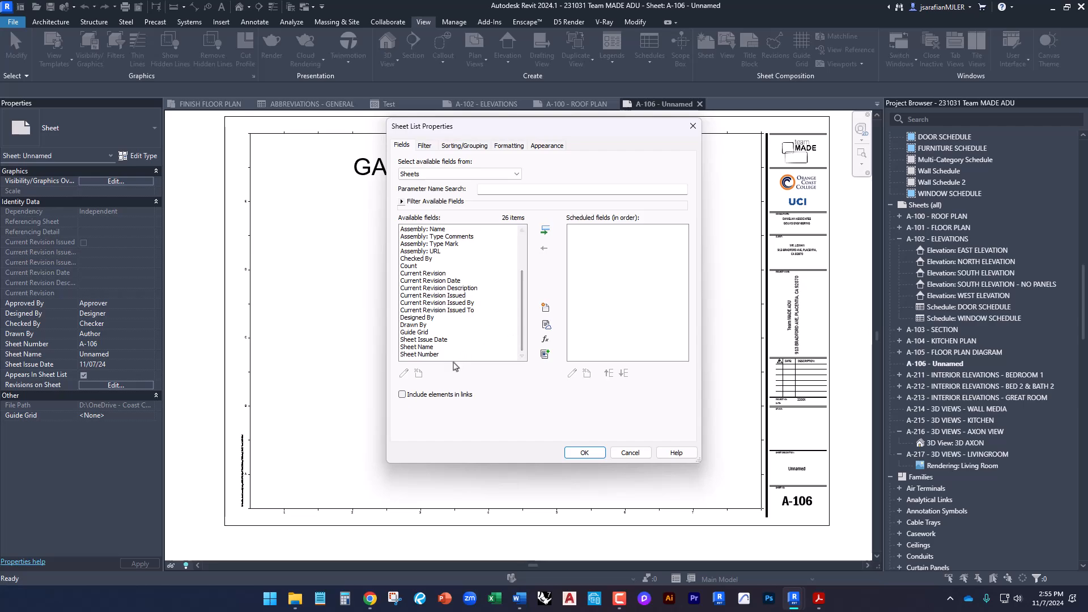
pyautogui.click(428, 354)
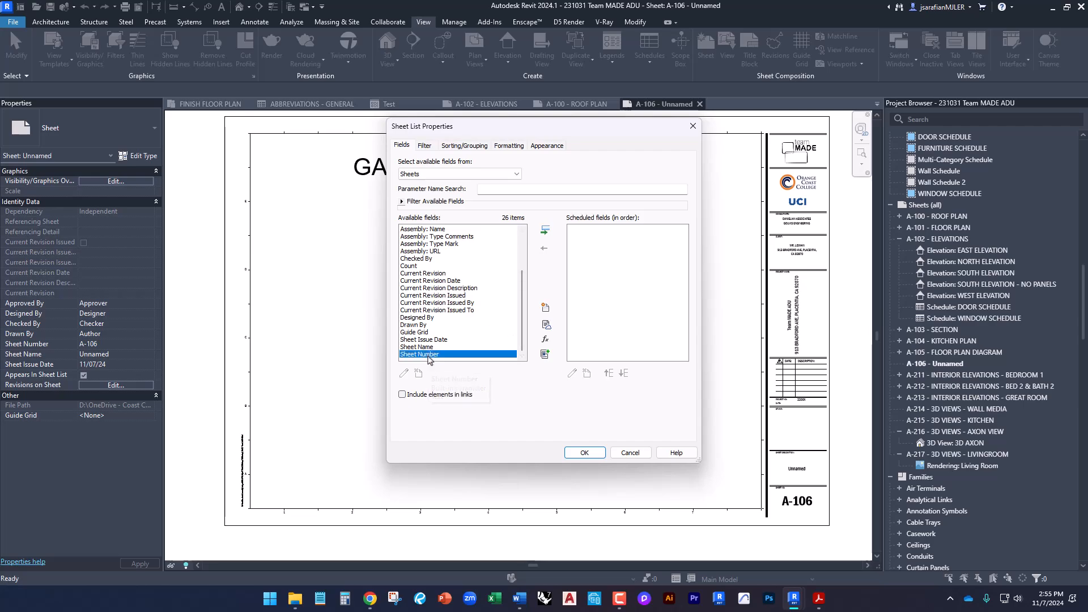
pyautogui.click(545, 231)
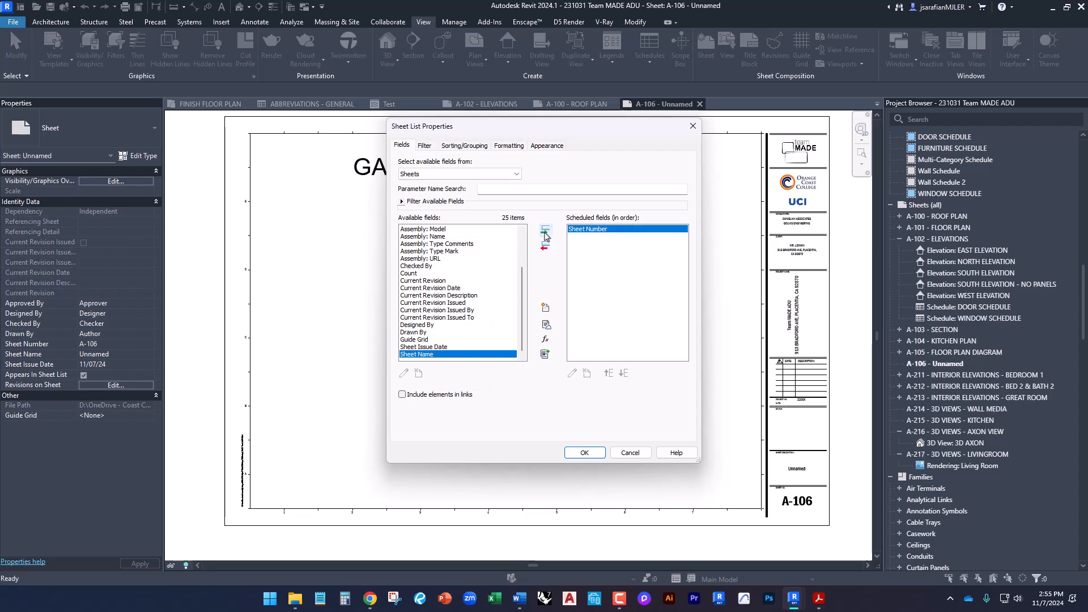
pyautogui.click(546, 233)
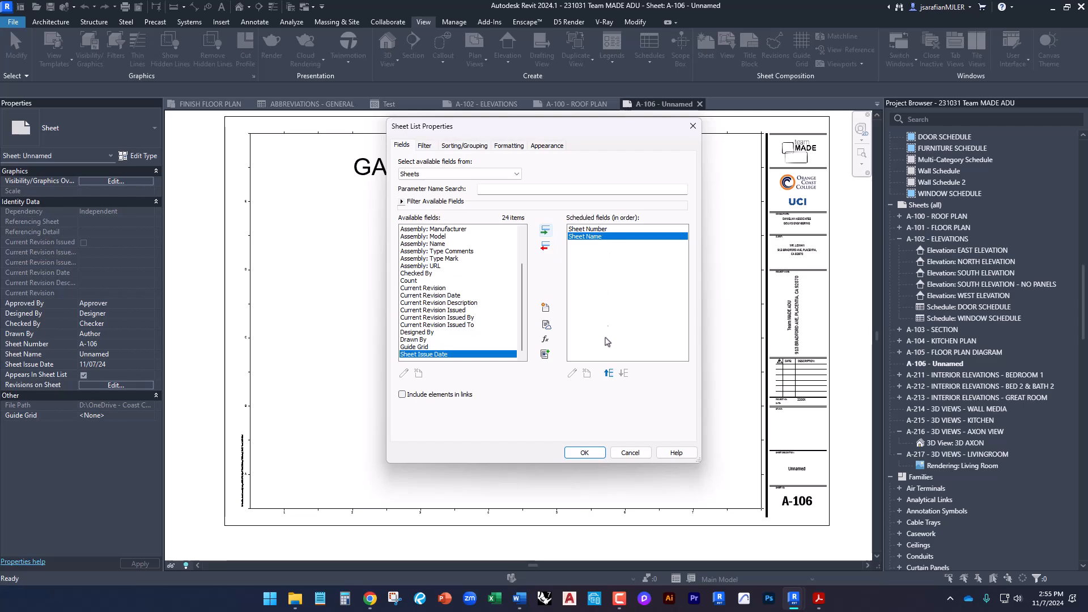
pyautogui.click(583, 453)
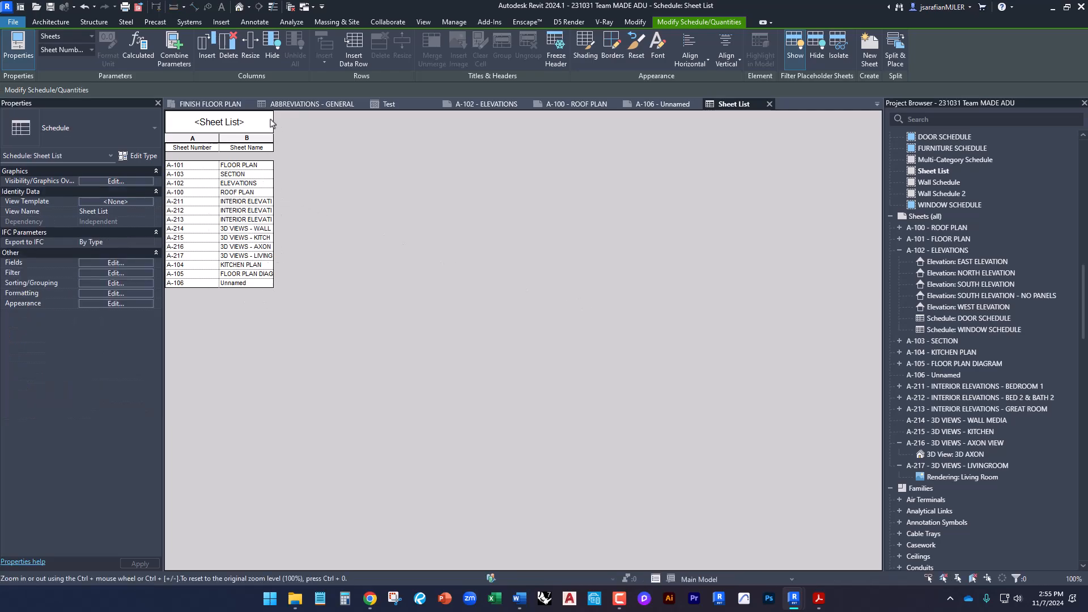
pyautogui.moveTo(273, 286); pyautogui.dragTo(356, 264)
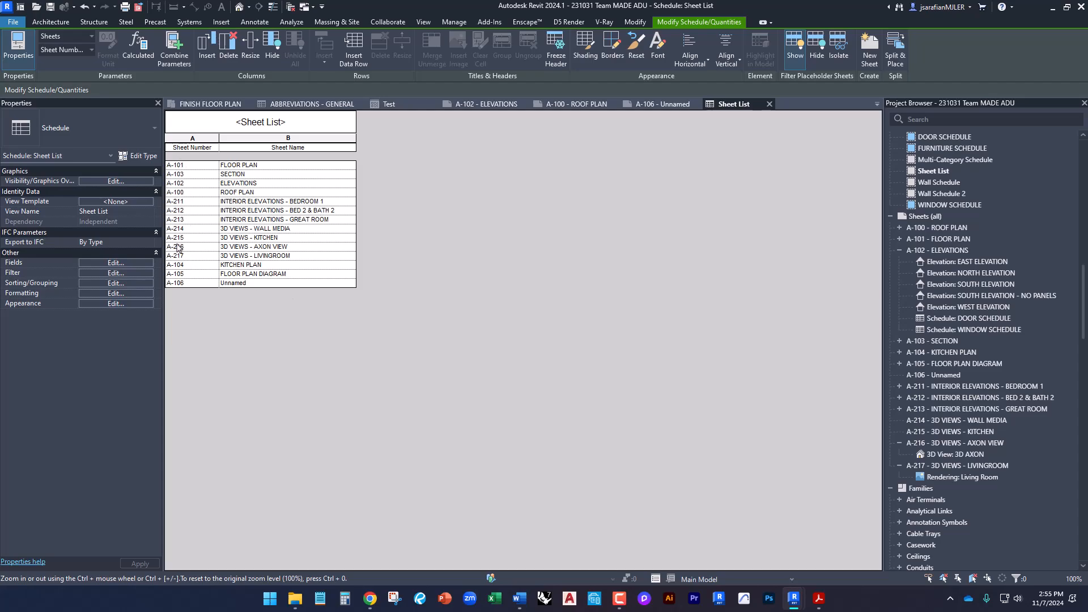
# Step: Sort the sheet list by Sheet Number in ascending order
pyautogui.click(94, 263)
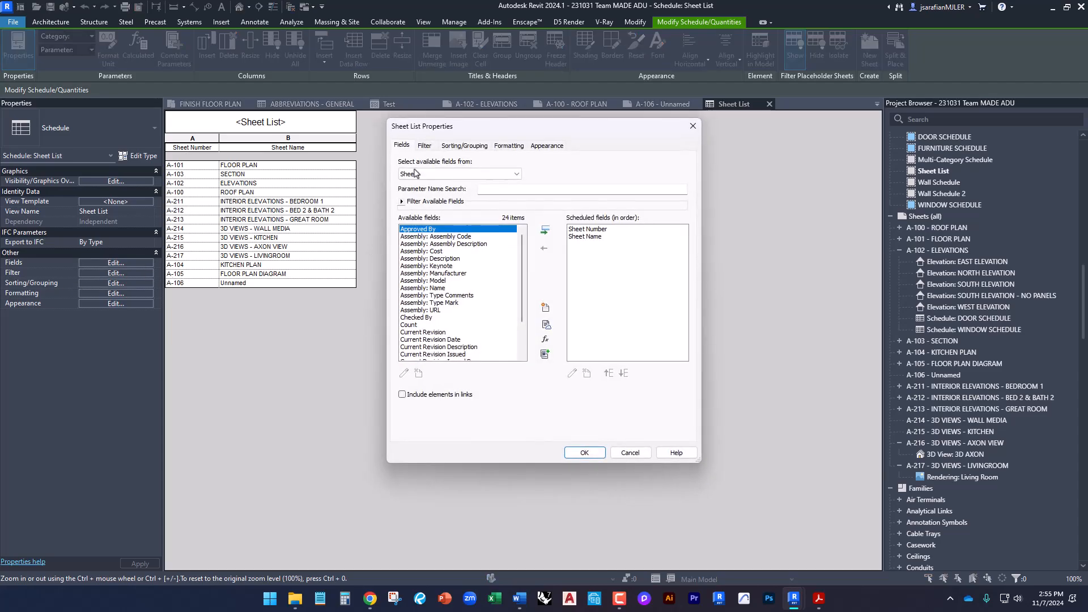
pyautogui.click(457, 145)
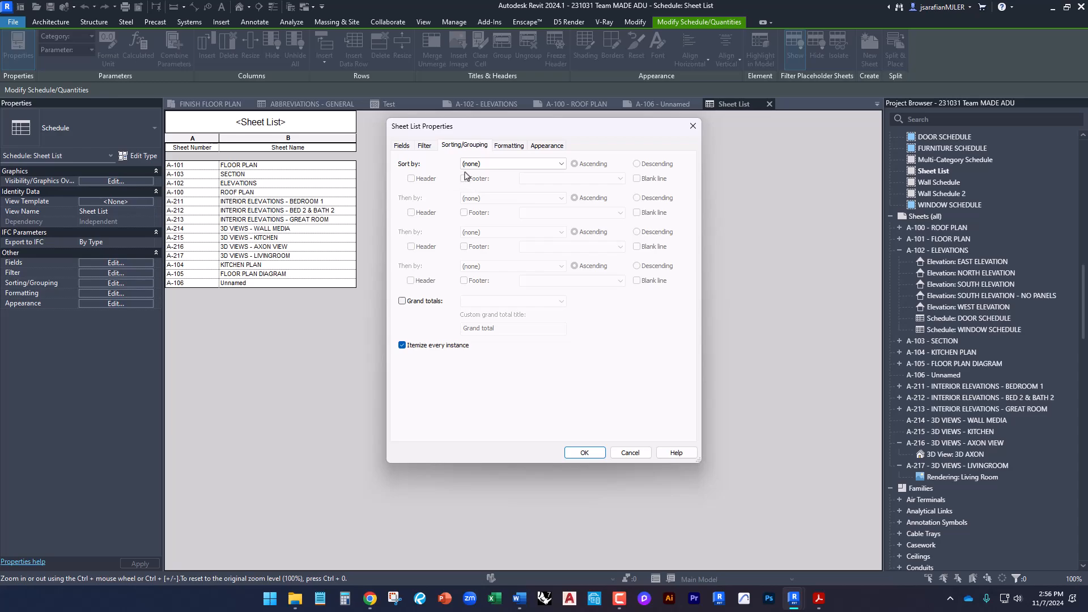
pyautogui.click(520, 165)
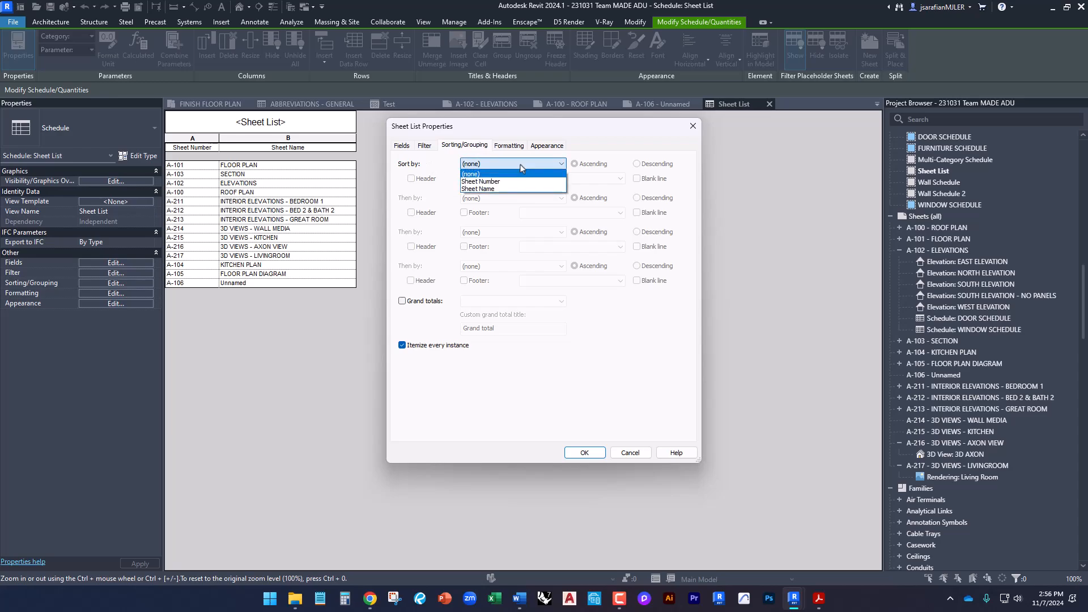
pyautogui.click(488, 181)
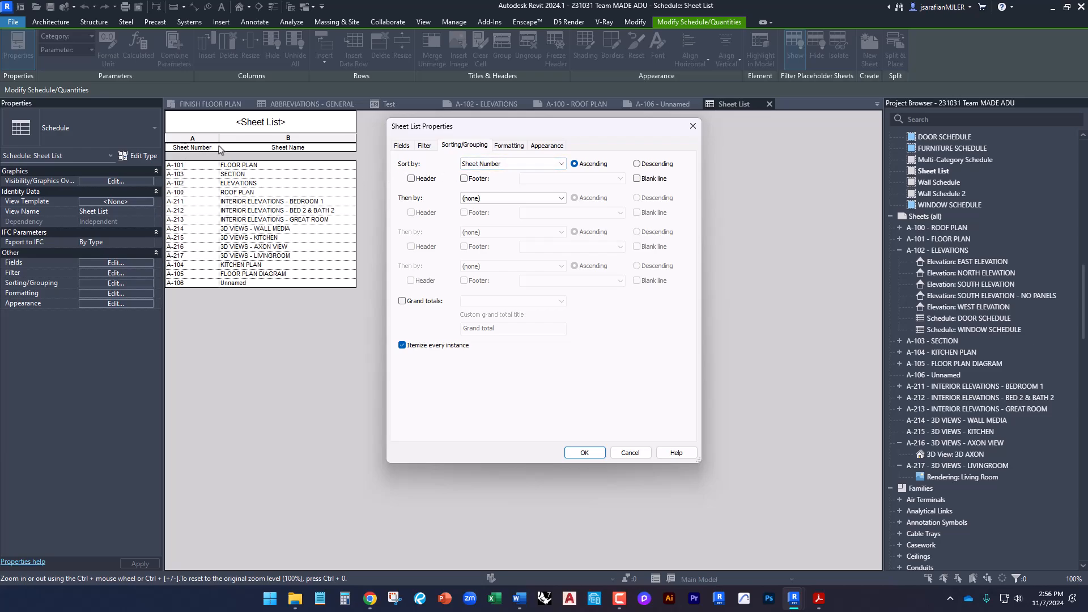
pyautogui.click(583, 452)
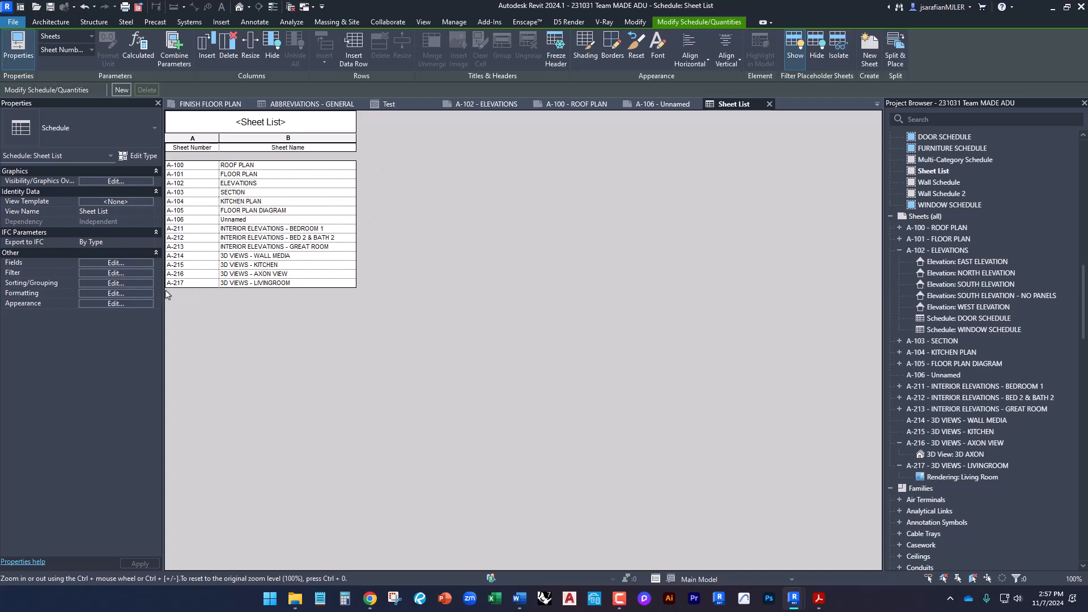
# Step: Add a project parameter named SHEET ORDER with data type Text as a field of the sheet list
pyautogui.click(124, 263)
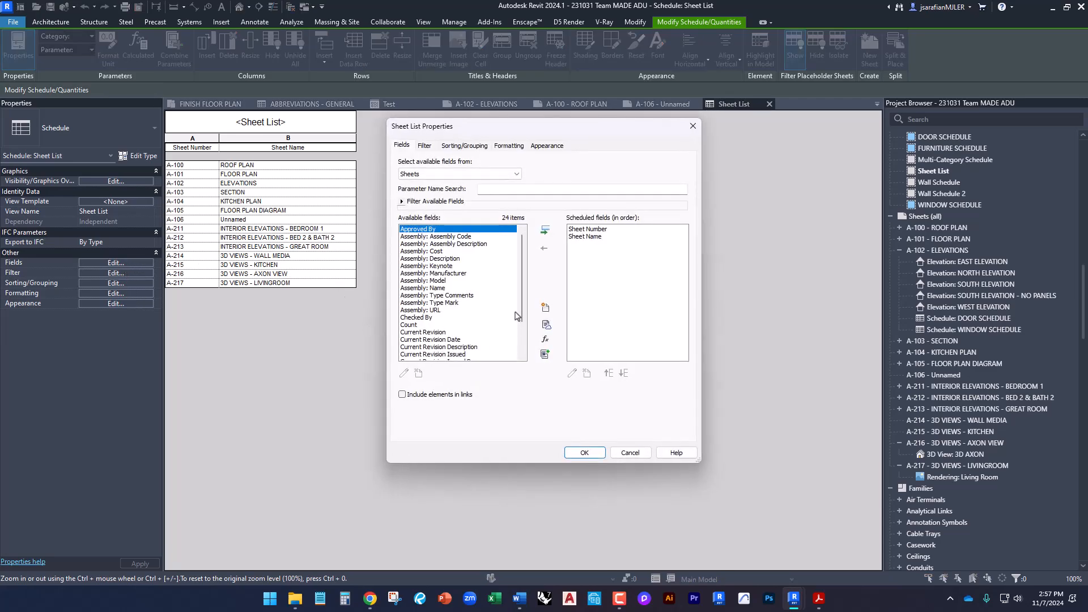
pyautogui.moveTo(522, 317)
pyautogui.mouseDown()
pyautogui.moveTo(524, 338)
pyautogui.moveTo(522, 296)
pyautogui.mouseUp()
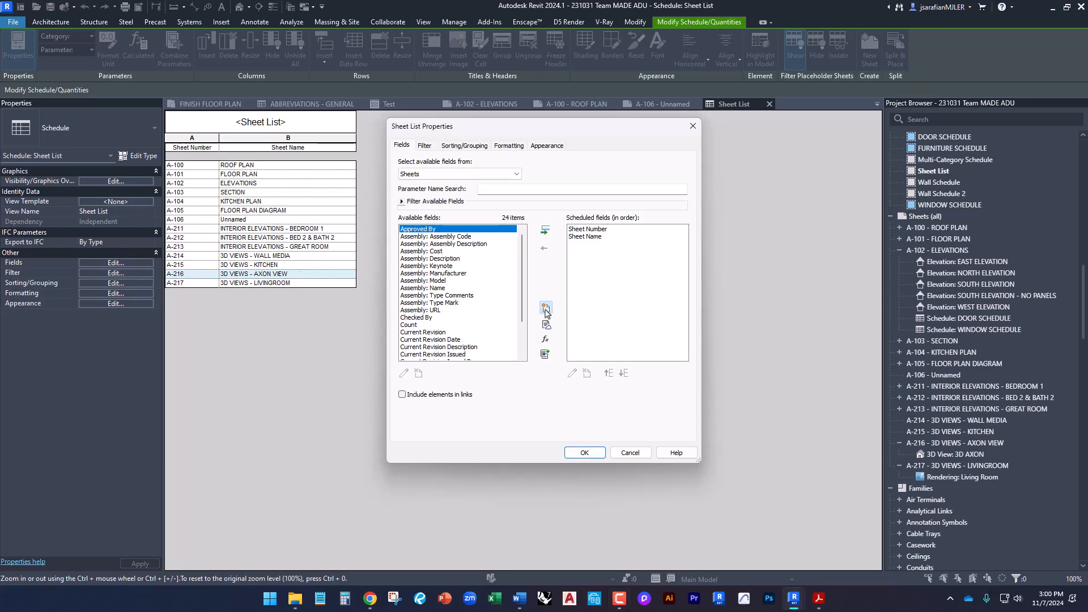
pyautogui.click(546, 312)
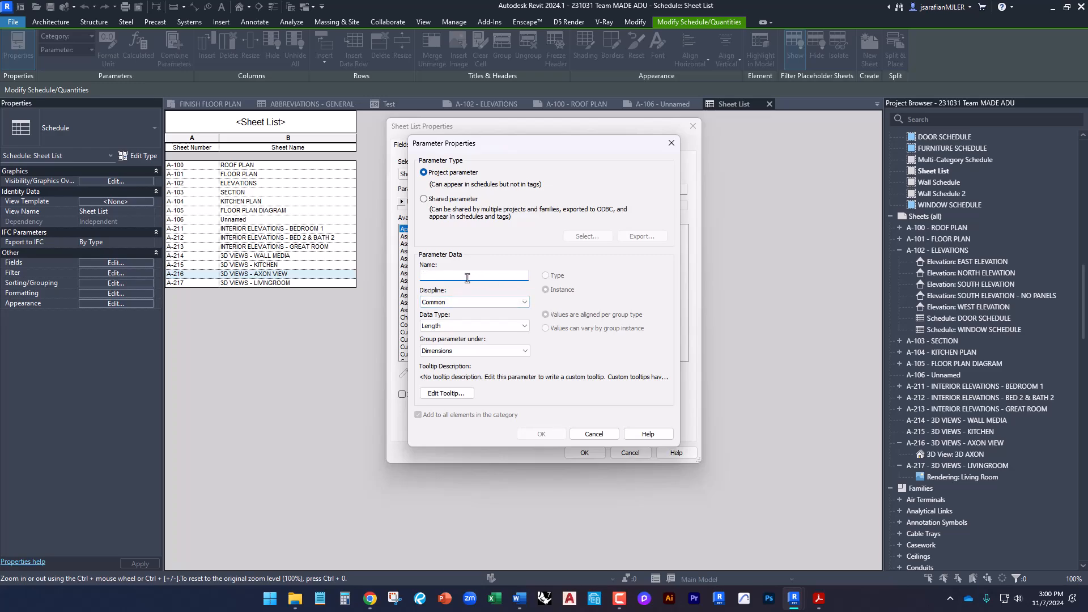
pyautogui.write('SHEET ORDER')
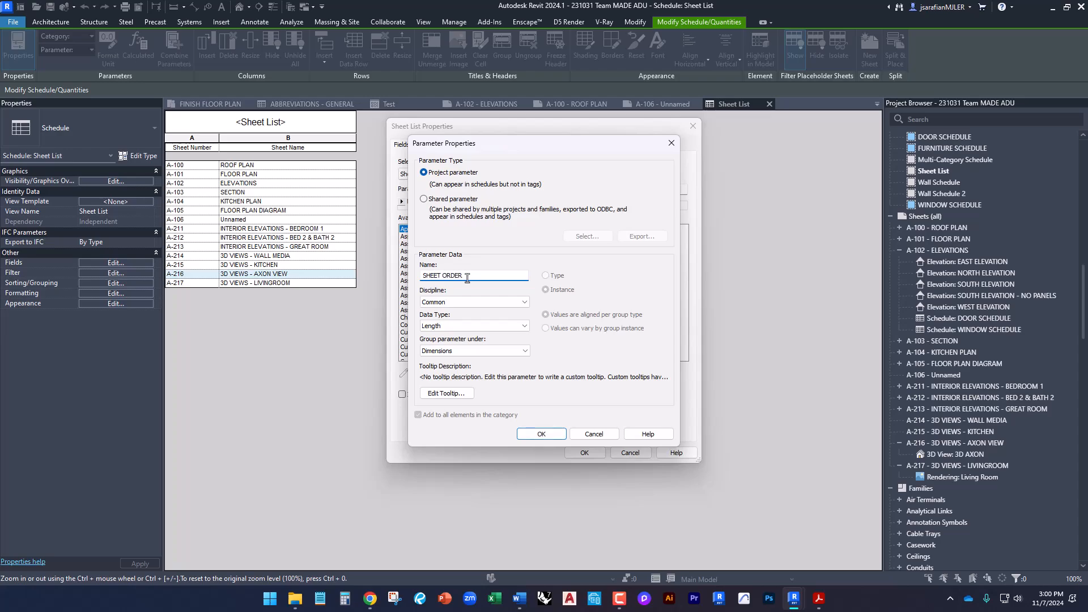
pyautogui.click(483, 326)
pyautogui.click(465, 337)
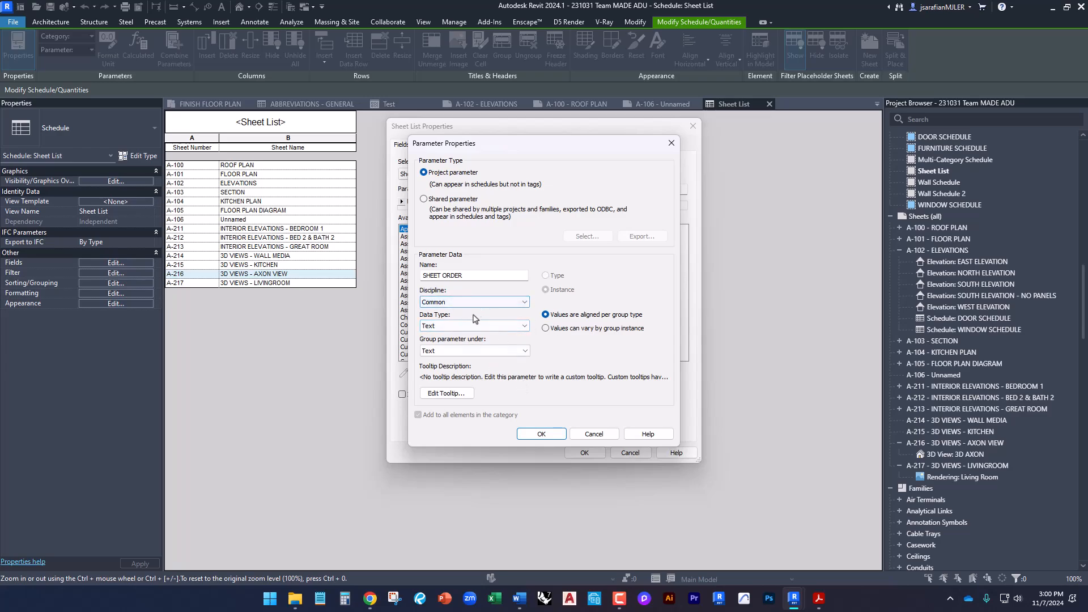
pyautogui.click(543, 434)
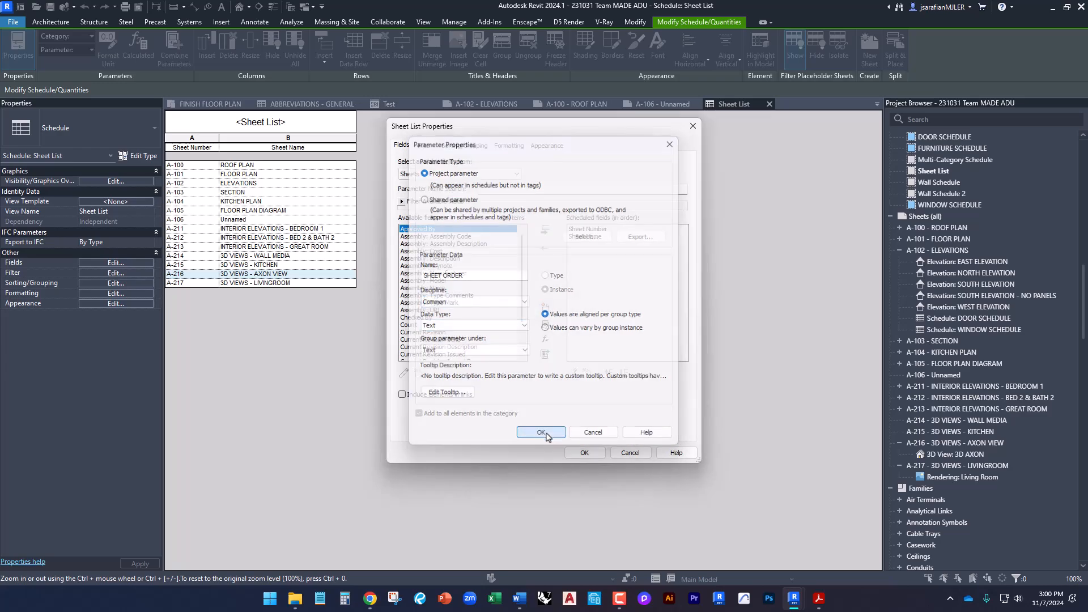
pyautogui.click(584, 453)
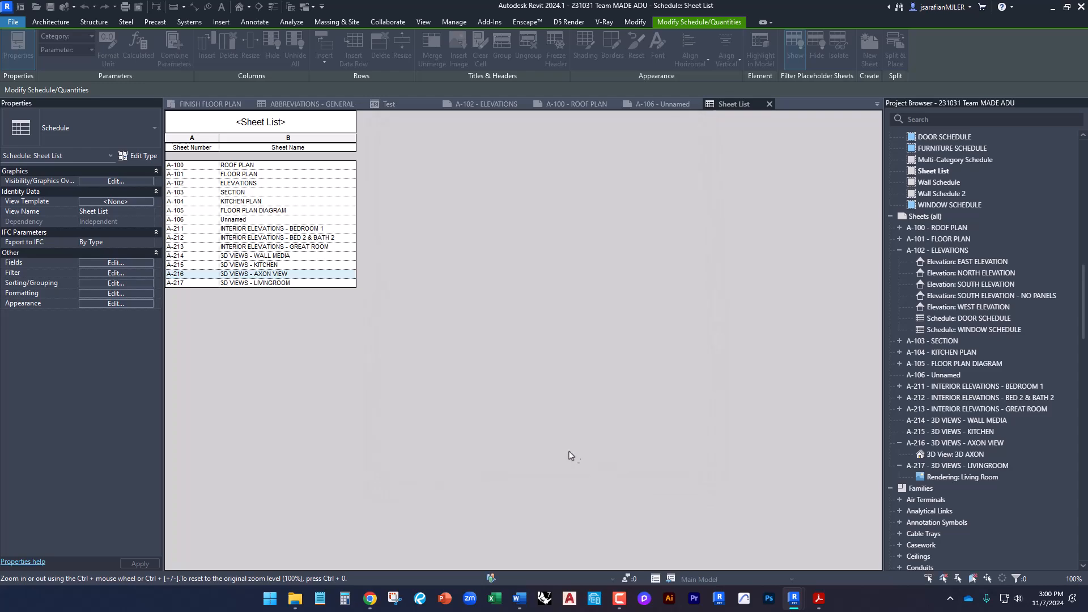
# Step: Fill in SHEET ORDER with 1 for A-217 and 2 through 14 for sheets A-100 to A-216 in sequence
pyautogui.click(373, 168)
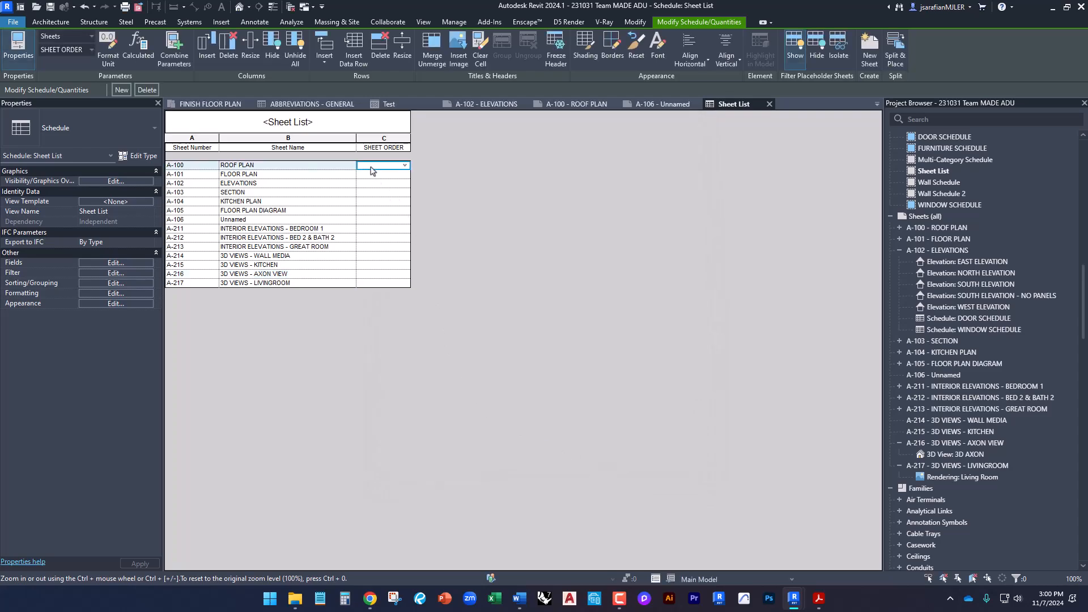
pyautogui.click(381, 285)
pyautogui.write('1')
pyautogui.click(390, 275)
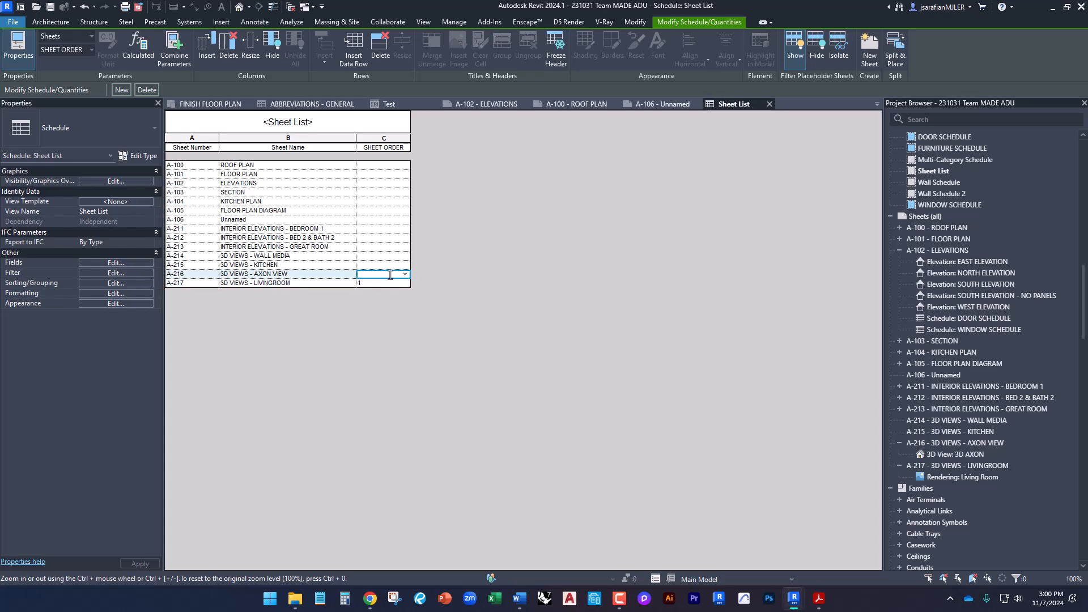
pyautogui.click(381, 169)
pyautogui.write('2')
pyautogui.click(368, 175)
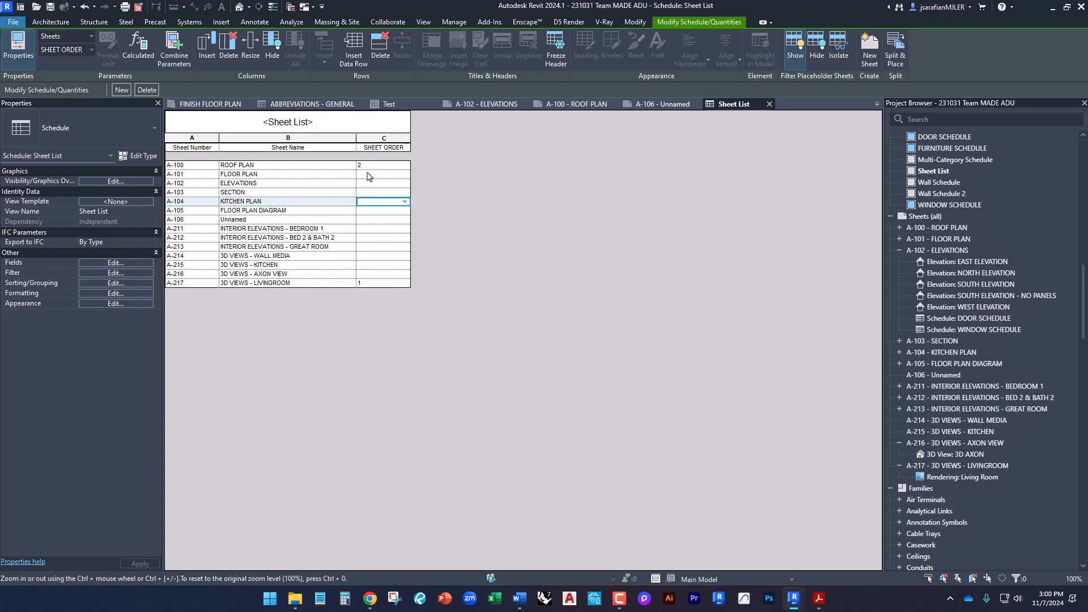
pyautogui.write('3')
pyautogui.click(369, 182)
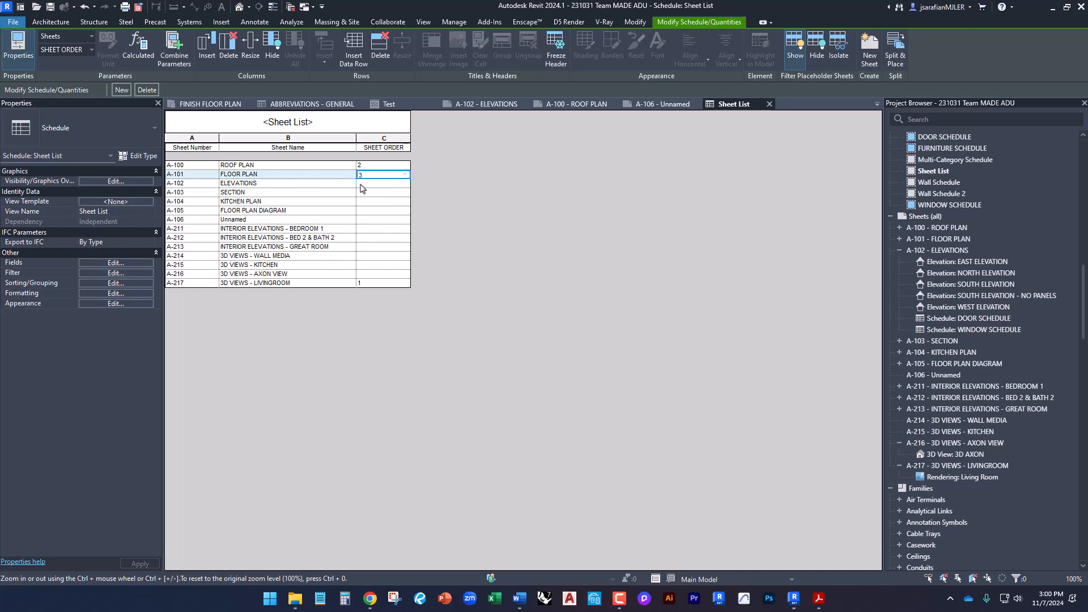
pyautogui.write('3')
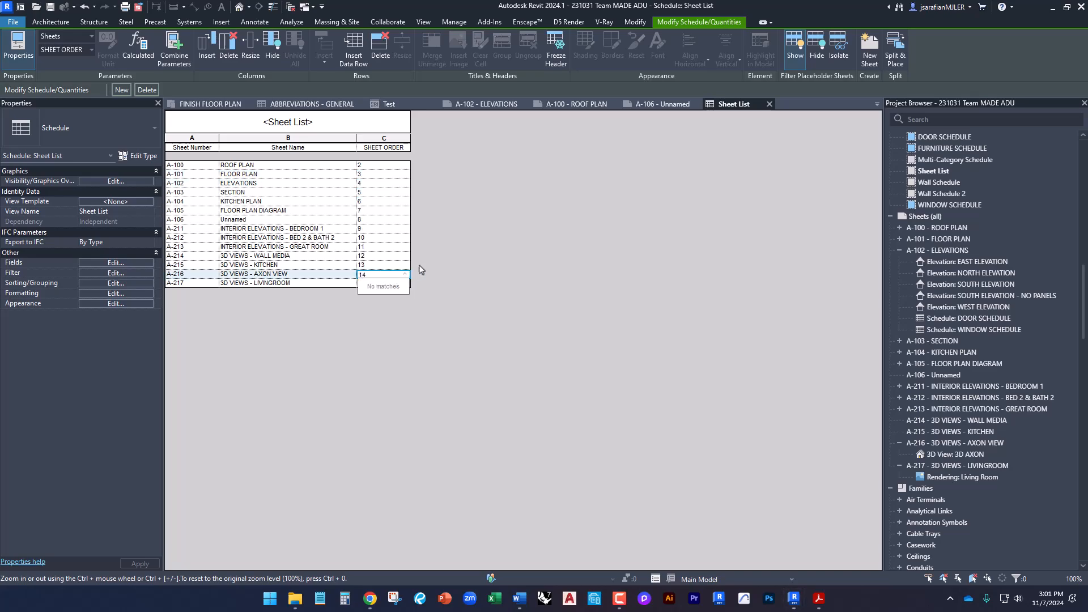
pyautogui.click(420, 265)
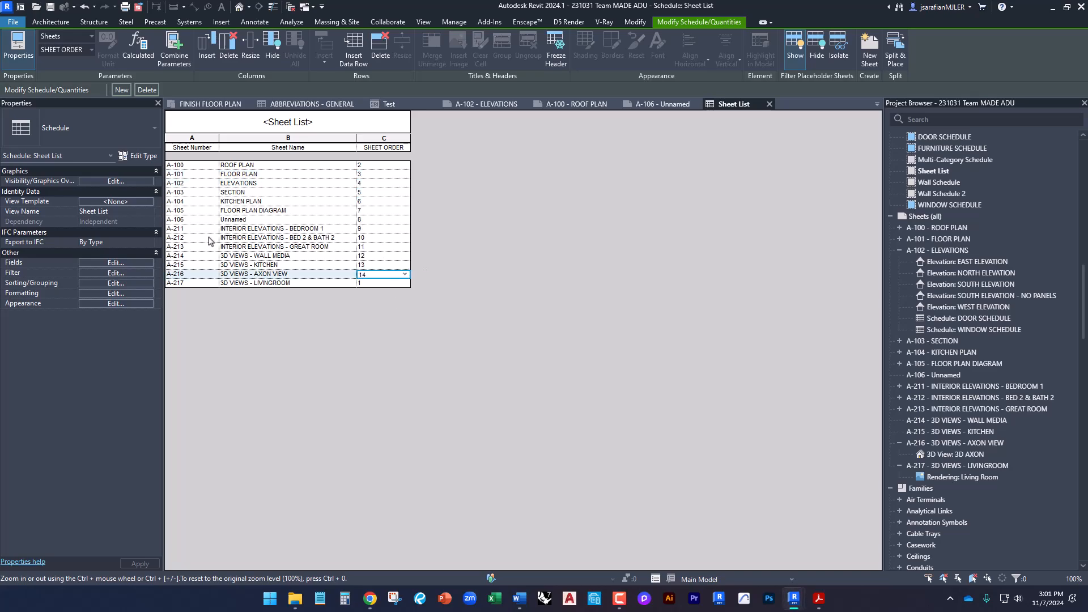
# Step: Sort the sheet list by SHEET ORDER and hide the SHEET ORDER column
pyautogui.click(89, 284)
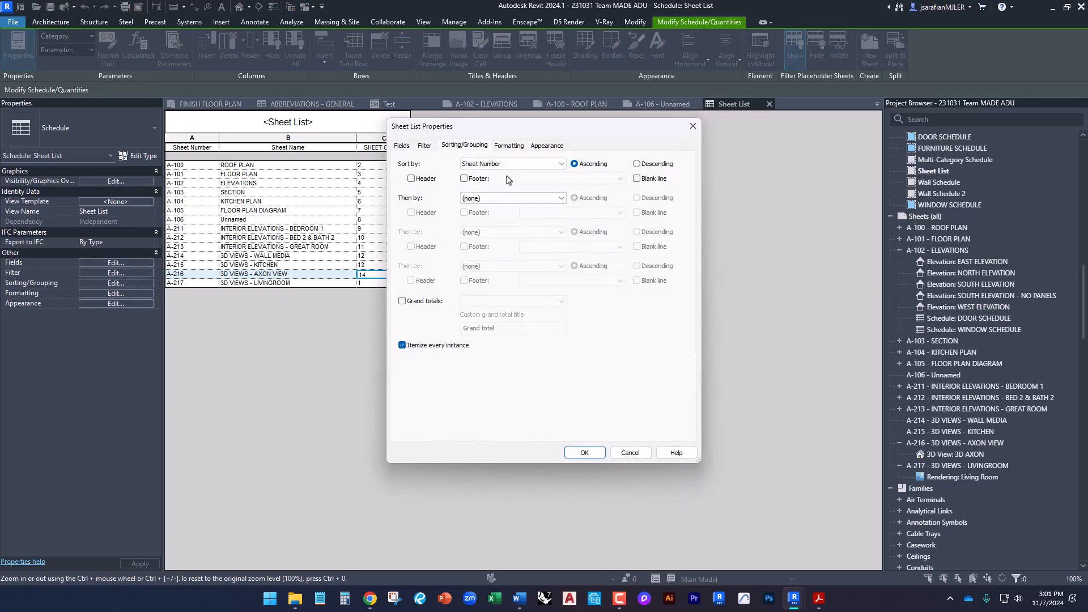
pyautogui.click(526, 164)
pyautogui.click(490, 196)
pyautogui.click(584, 453)
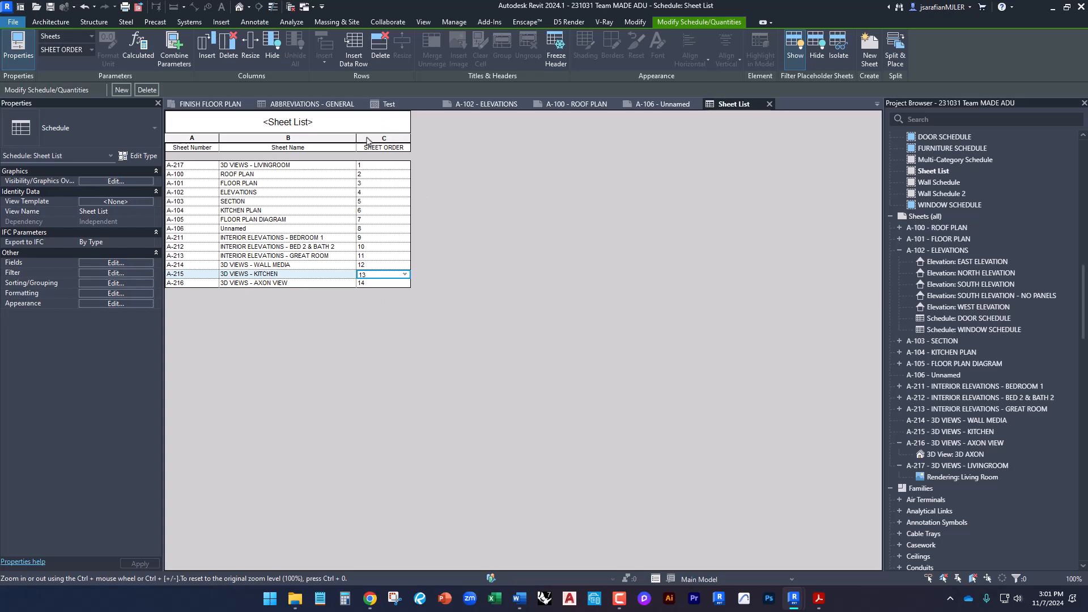
pyautogui.rightClick(392, 140)
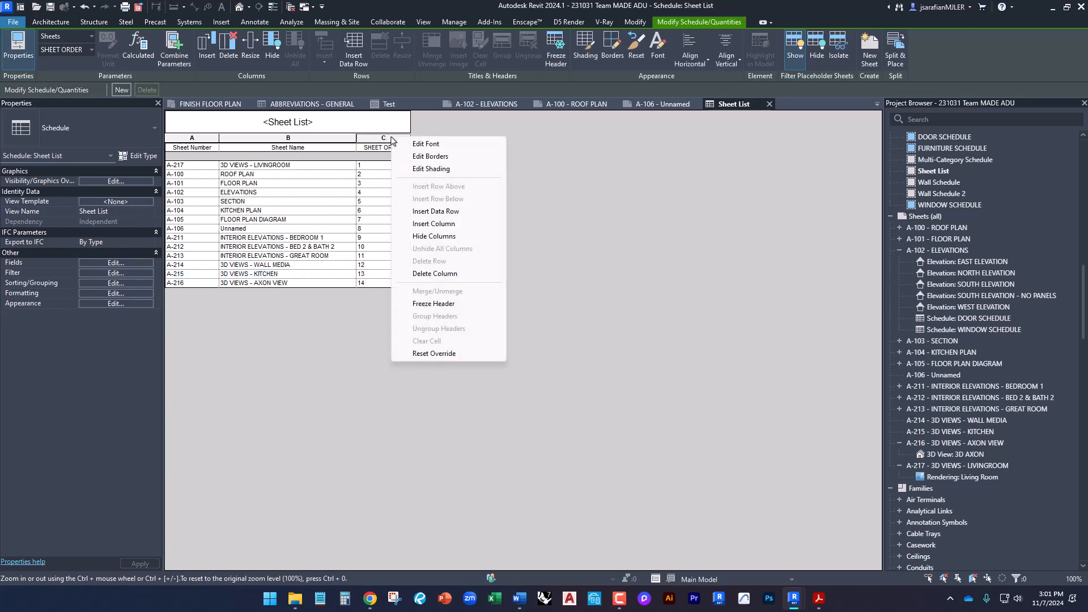
pyautogui.click(434, 236)
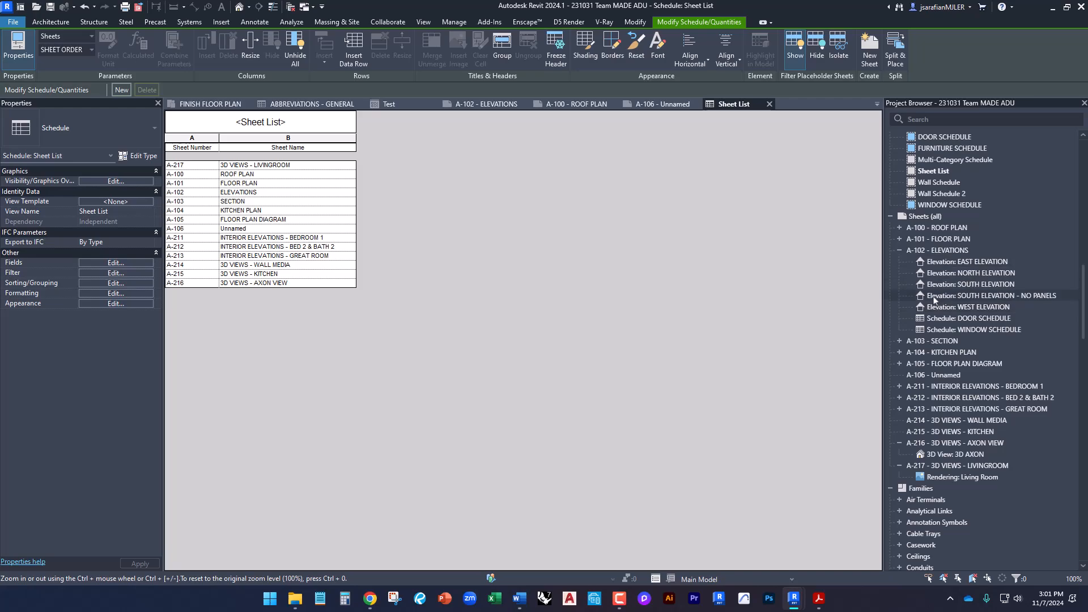
# Step: Rename the sheet list's title to SHEET INDEX
pyautogui.click(263, 122)
pyautogui.click(263, 122)
pyautogui.moveTo(278, 119); pyautogui.dragTo(268, 119)
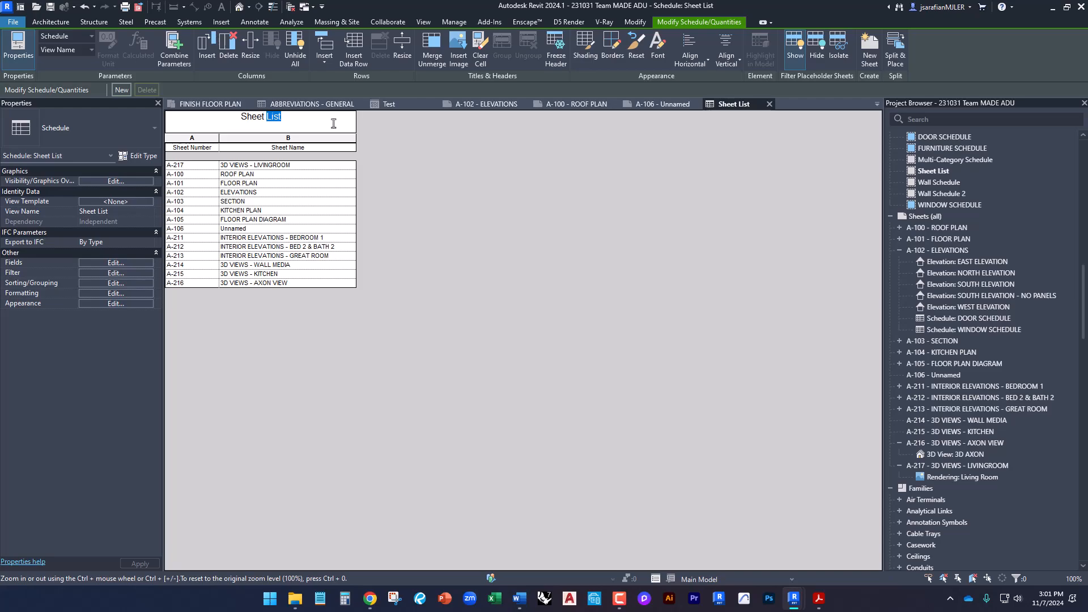
pyautogui.press('BackSpace')
pyautogui.press('BackSpace')
pyautogui.press('BackSpace')
pyautogui.press('BackSpace')
pyautogui.press('BackSpace')
pyautogui.press('BackSpace')
pyautogui.write('HEET INDEX')
pyautogui.click(476, 208)
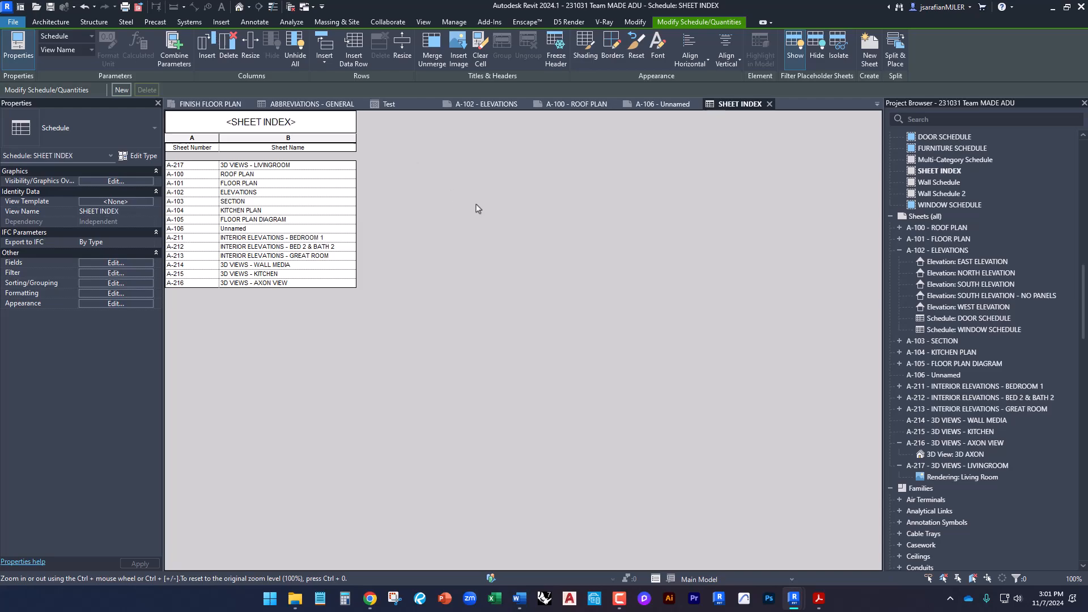
# Step: Place the SHEET INDEX schedule on sheet A-106 near the upper-left corner of the drawing area
pyautogui.scroll(10, 946, 364)
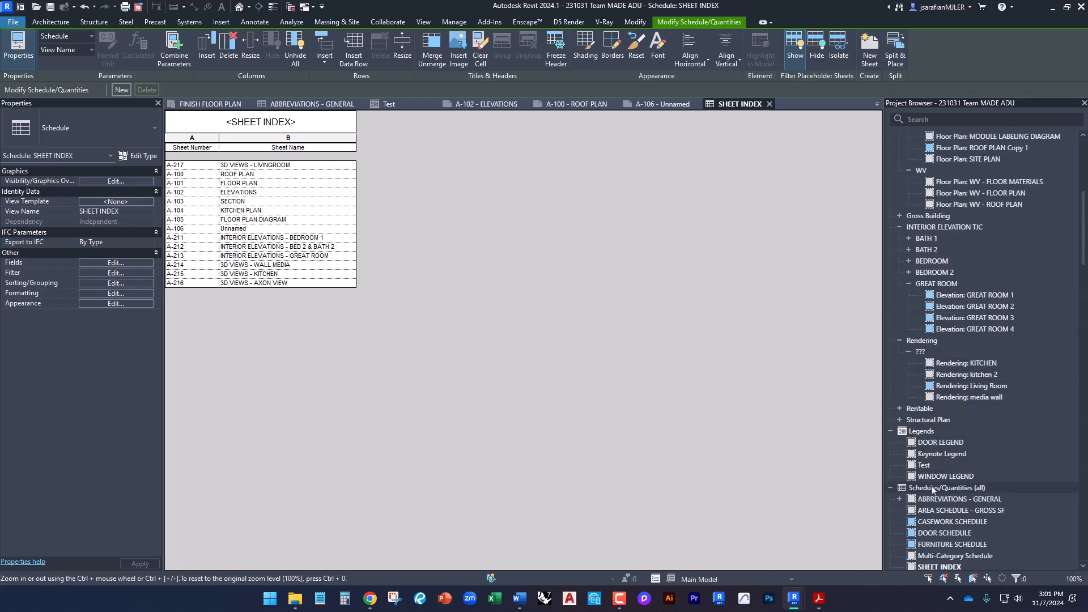
pyautogui.scroll(-4, 932, 500)
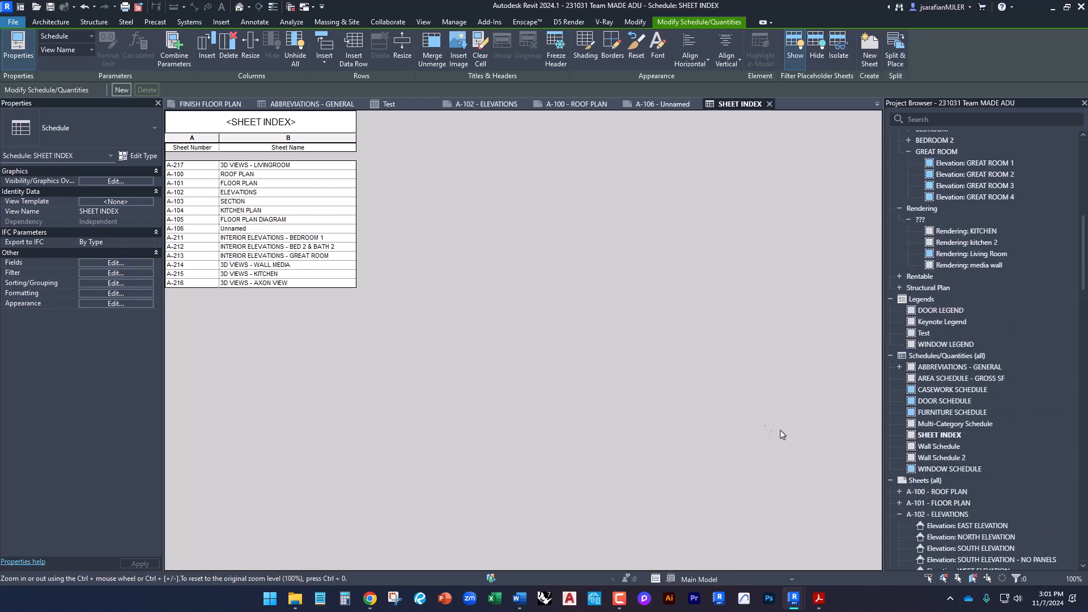
pyautogui.click(929, 435)
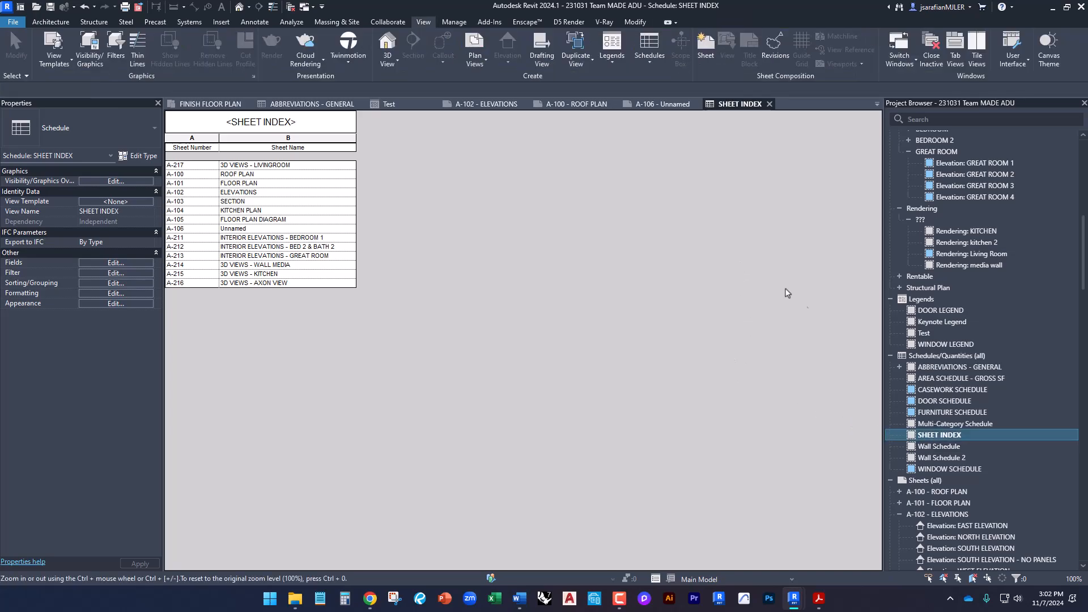
pyautogui.click(663, 104)
pyautogui.moveTo(934, 435); pyautogui.dragTo(612, 391)
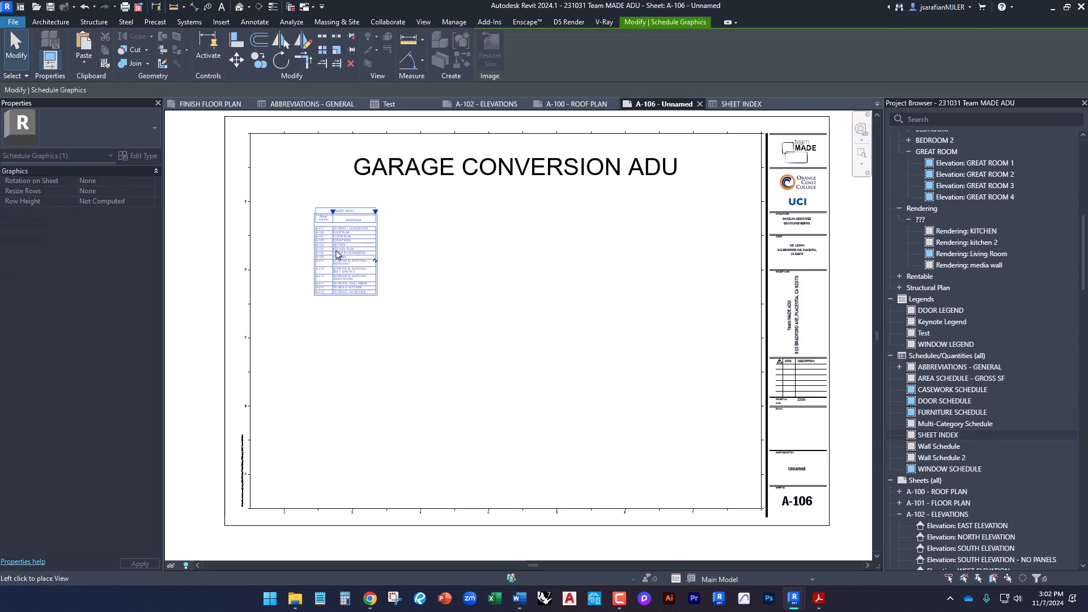
pyautogui.click(296, 238)
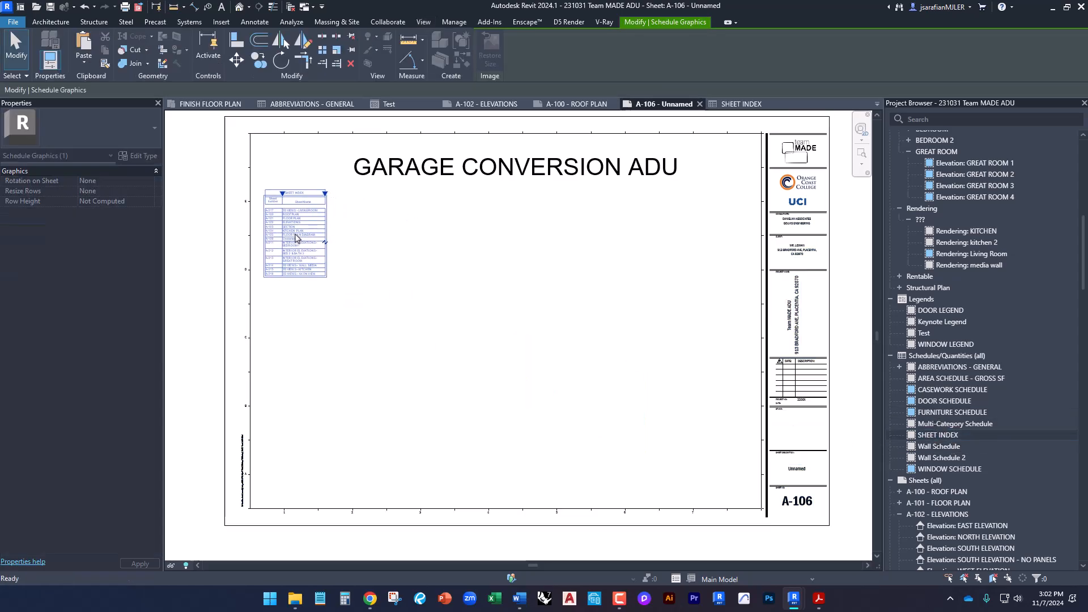
pyautogui.click(395, 243)
# Step: Move the SHEET INDEX schedule on the sheet to the right, beneath the GARAGE CONVERSION ADU title
pyautogui.scroll(2, 284, 196)
pyautogui.click(297, 192)
pyautogui.moveTo(297, 192); pyautogui.dragTo(531, 194)
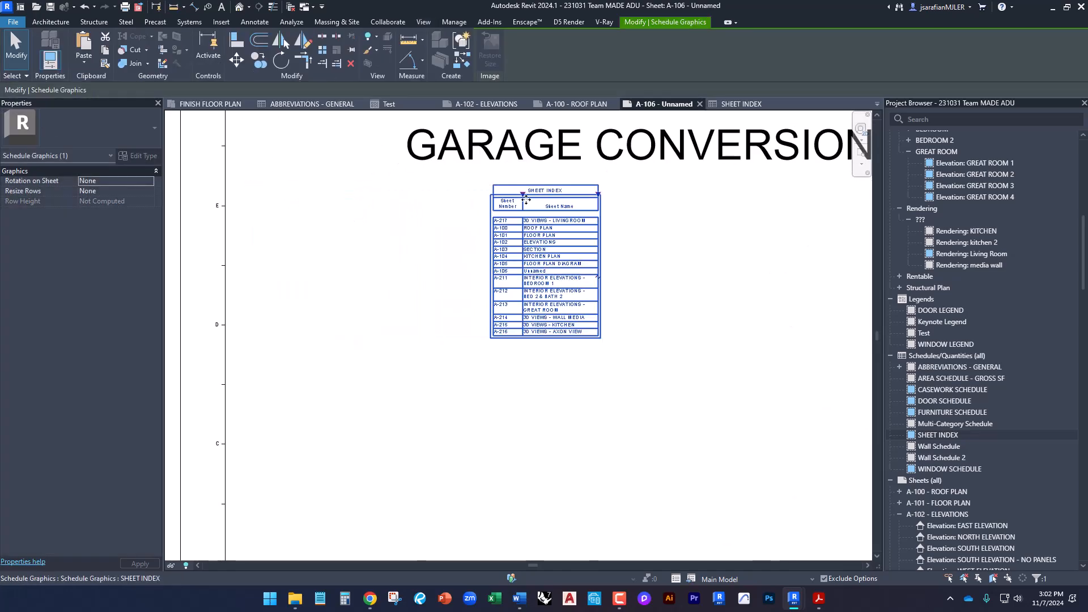
pyautogui.click(442, 232)
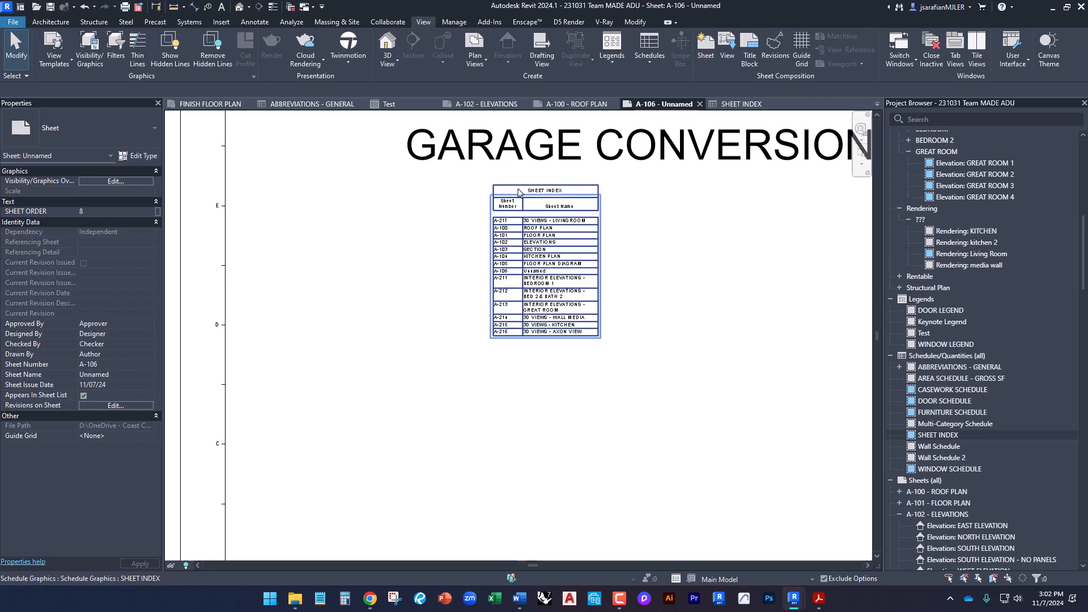
# Step: Open the ABBREVIATIONS - GENERAL schedule in the Abbreviations and General Notes project and expand its segments in the project tree
pyautogui.click(398, 106)
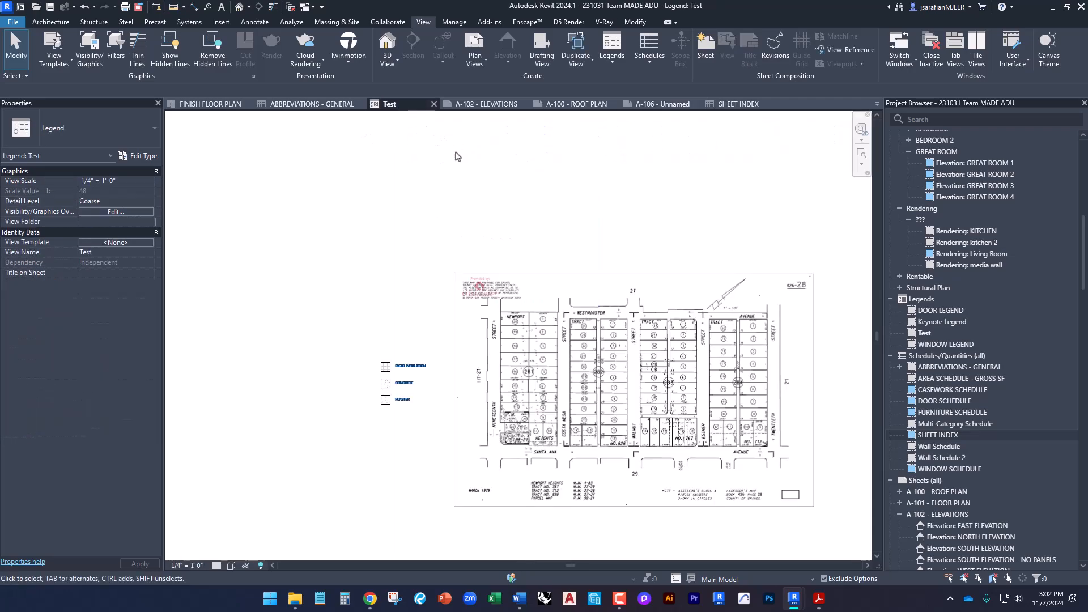
pyautogui.click(462, 105)
pyautogui.click(583, 105)
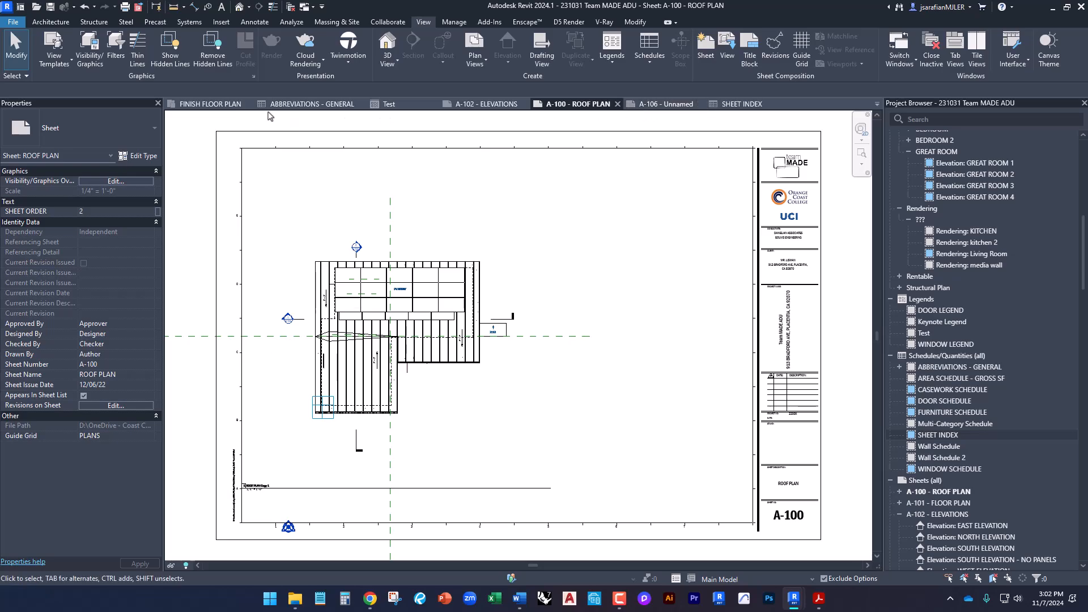
pyautogui.click(309, 104)
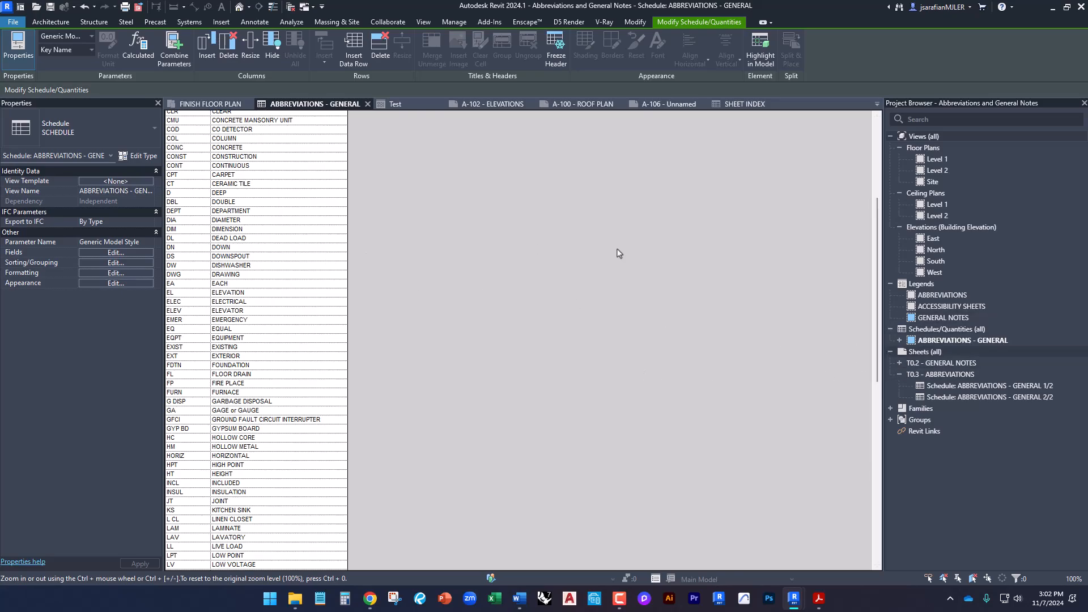
pyautogui.click(900, 340)
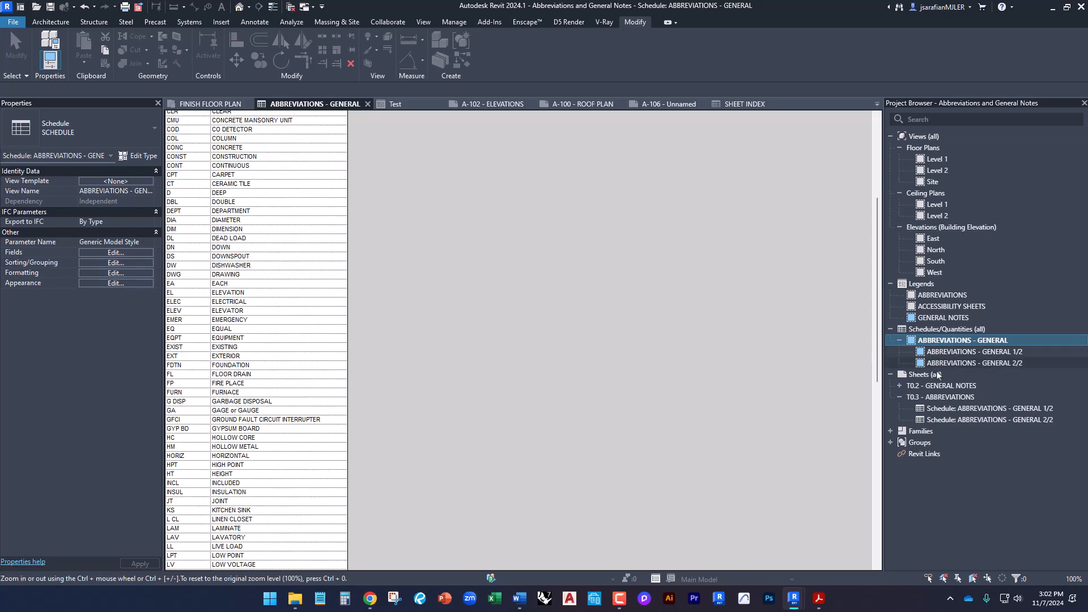
# Step: Open sheet T0.3 - ABBREVIATIONS and select its title together with both abbreviation schedule columns
pyautogui.doubleClick(939, 400)
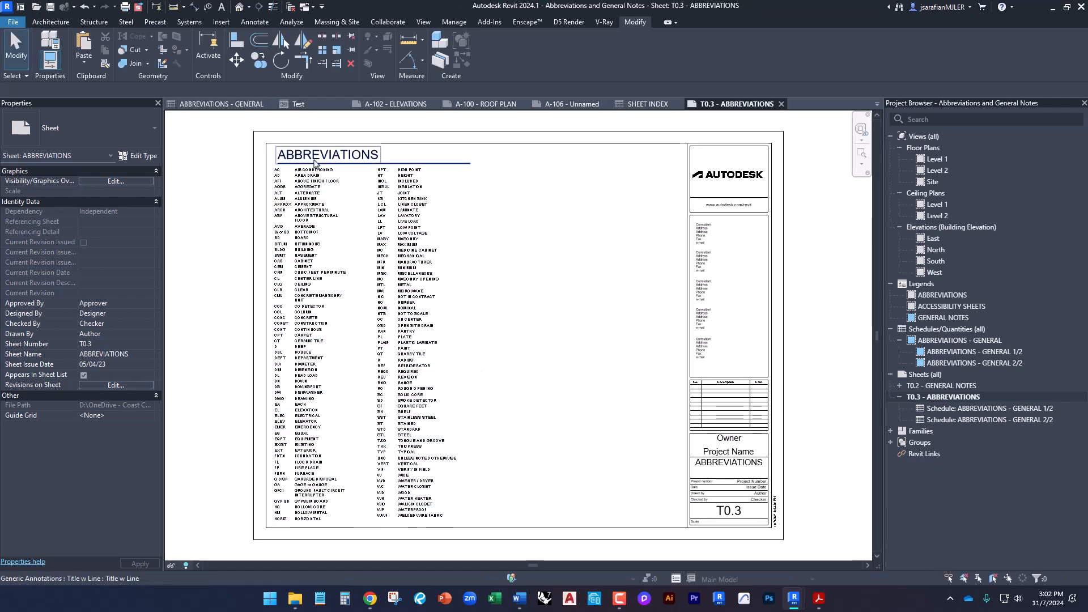
pyautogui.click(316, 161)
pyautogui.keyDown('ctrl'); pyautogui.click(316, 173); pyautogui.keyUp('ctrl')
pyautogui.keyDown('ctrl'); pyautogui.click(412, 216); pyautogui.keyUp('ctrl')
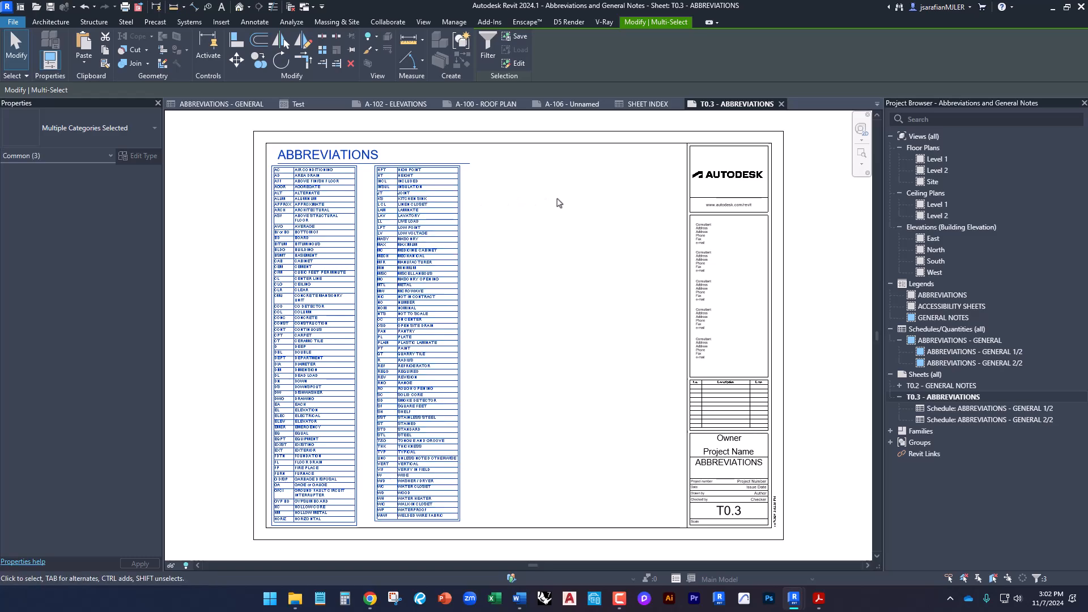
pyautogui.click(598, 168)
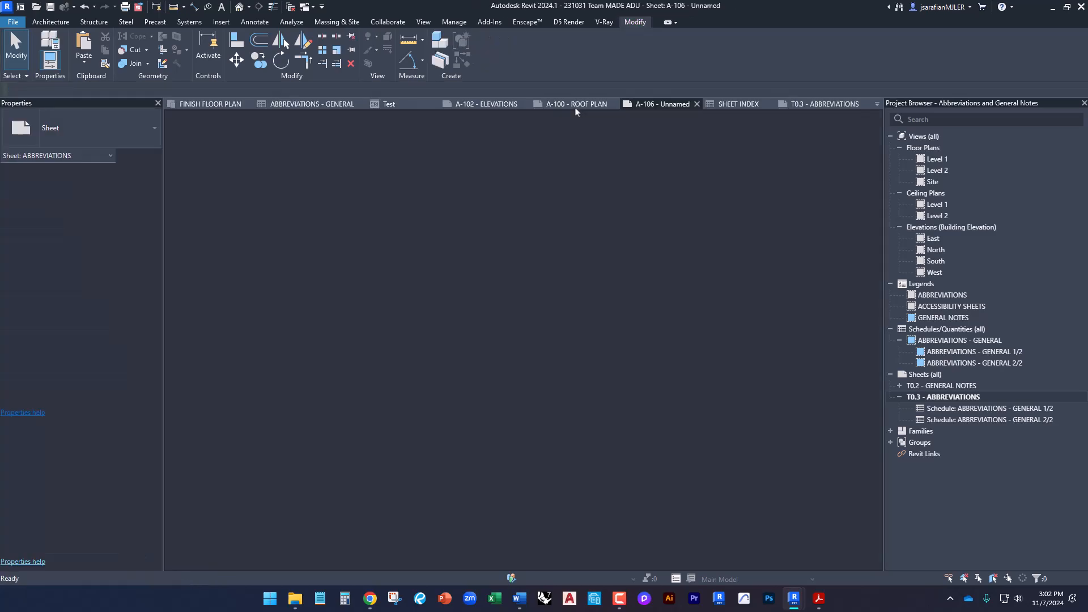
# Step: Paste the ABBREVIATIONS - GENERAL schedule onto sheet A-106, to the left of the SHEET INDEX schedule
pyautogui.click(575, 107)
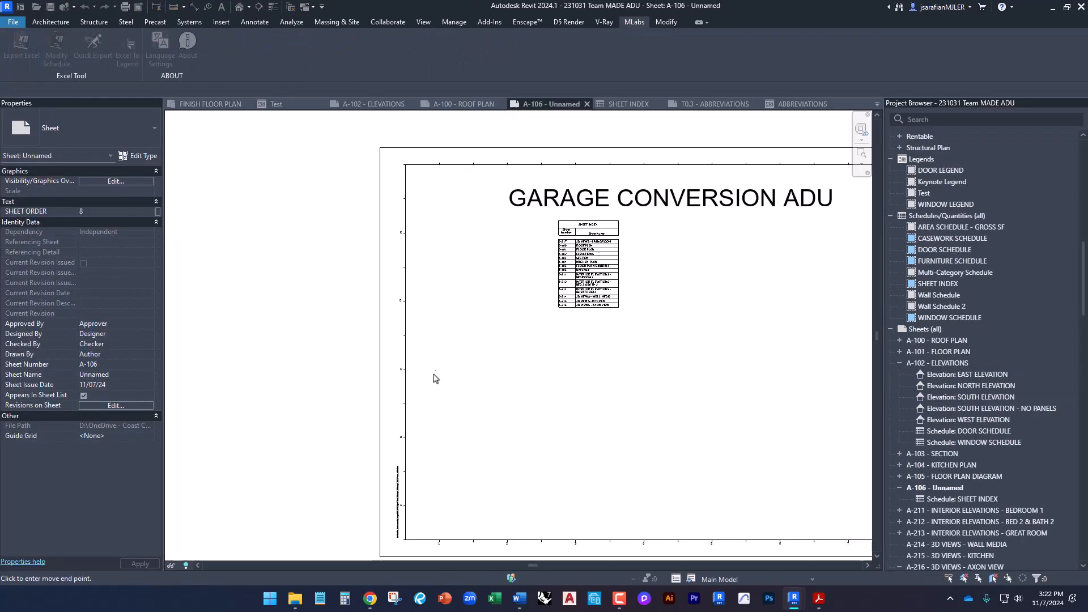
pyautogui.click(423, 472)
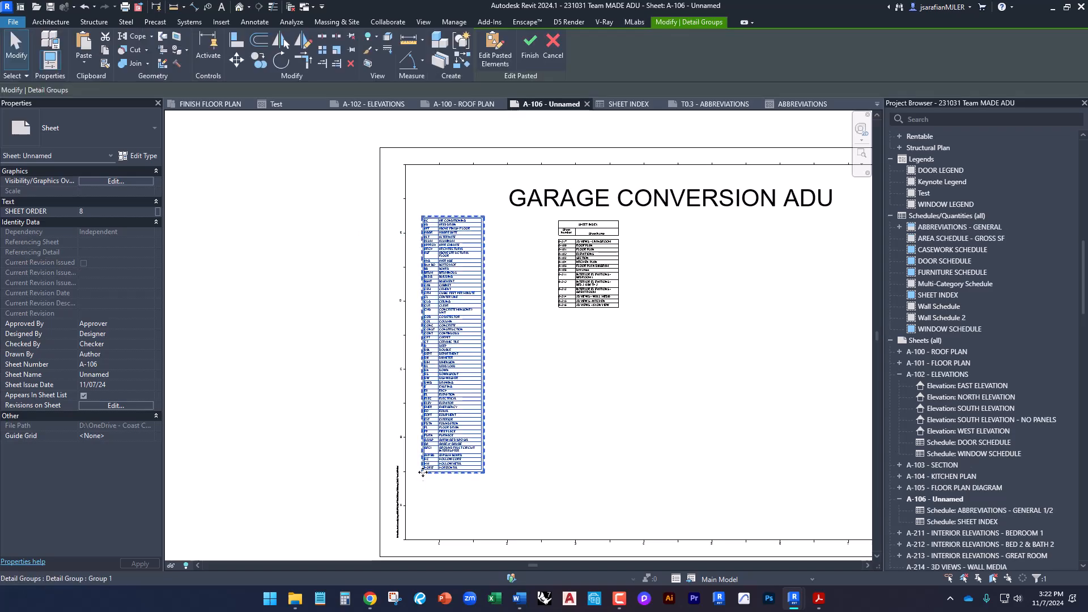
pyautogui.click(501, 420)
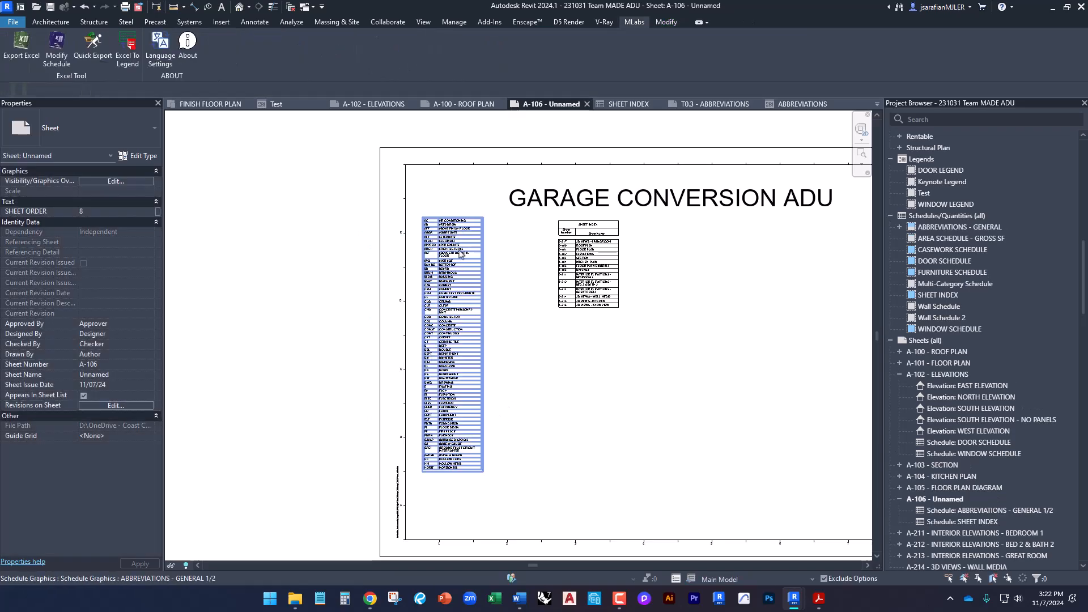
pyautogui.scroll(4, 448, 224)
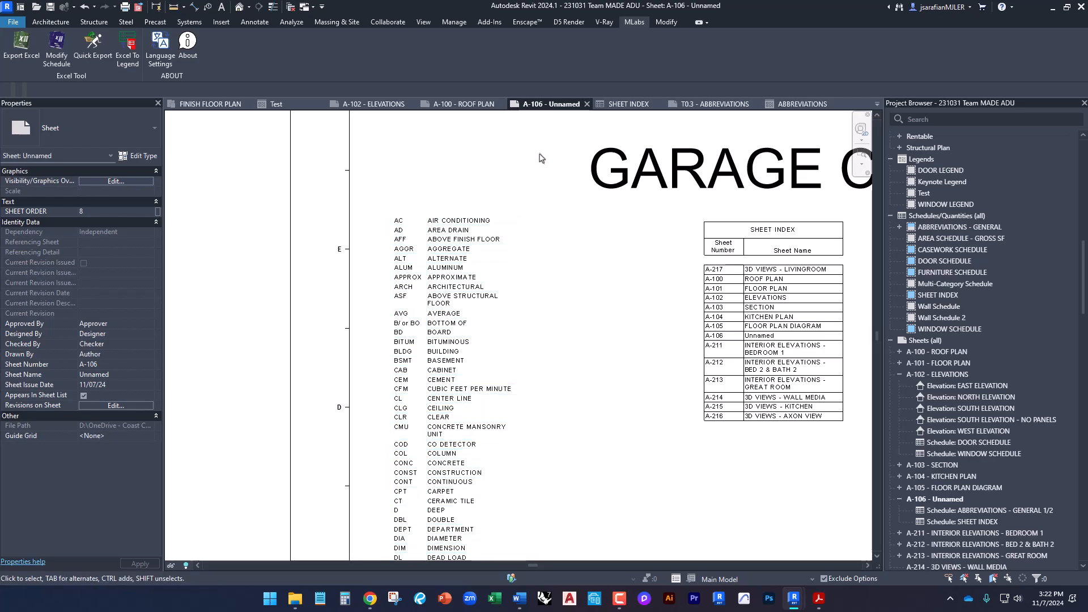
pyautogui.scroll(-4, 533, 160)
# Step: Extend the placed abbreviations schedule downward to include its remaining rows, and split it into two side-by-side columns
pyautogui.click(507, 326)
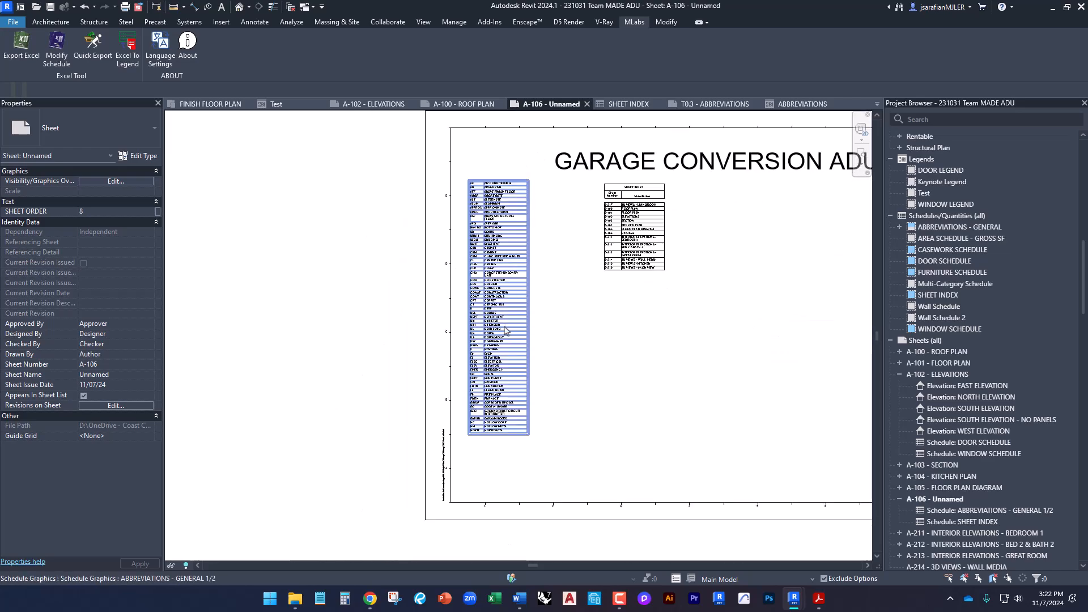
pyautogui.scroll(-5, 487, 397)
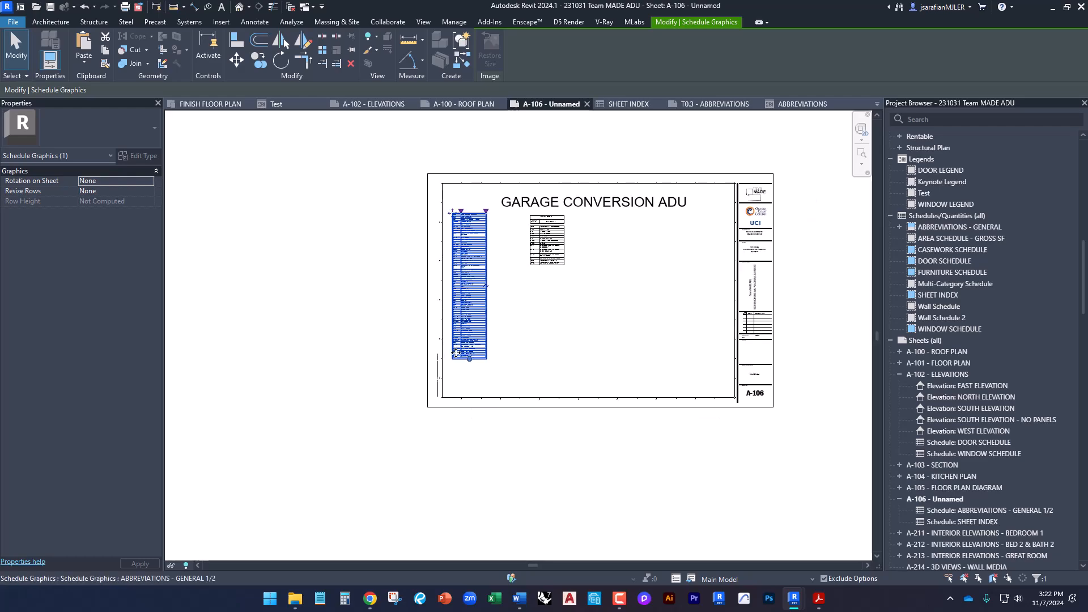
pyautogui.moveTo(469, 362); pyautogui.dragTo(466, 509)
pyautogui.scroll(3, 485, 362)
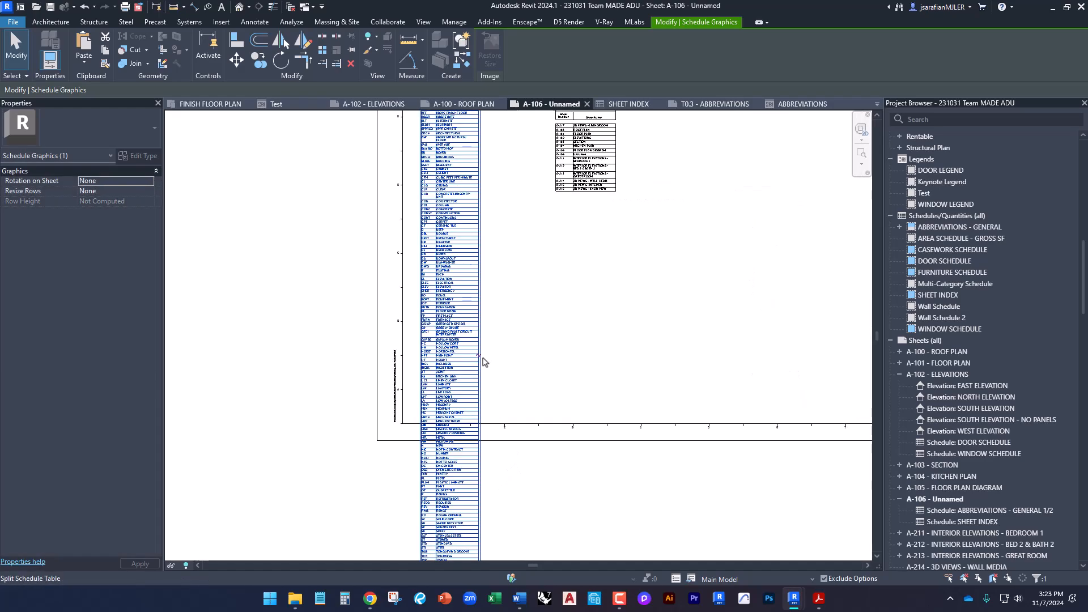
pyautogui.click(481, 360)
pyautogui.click(555, 358)
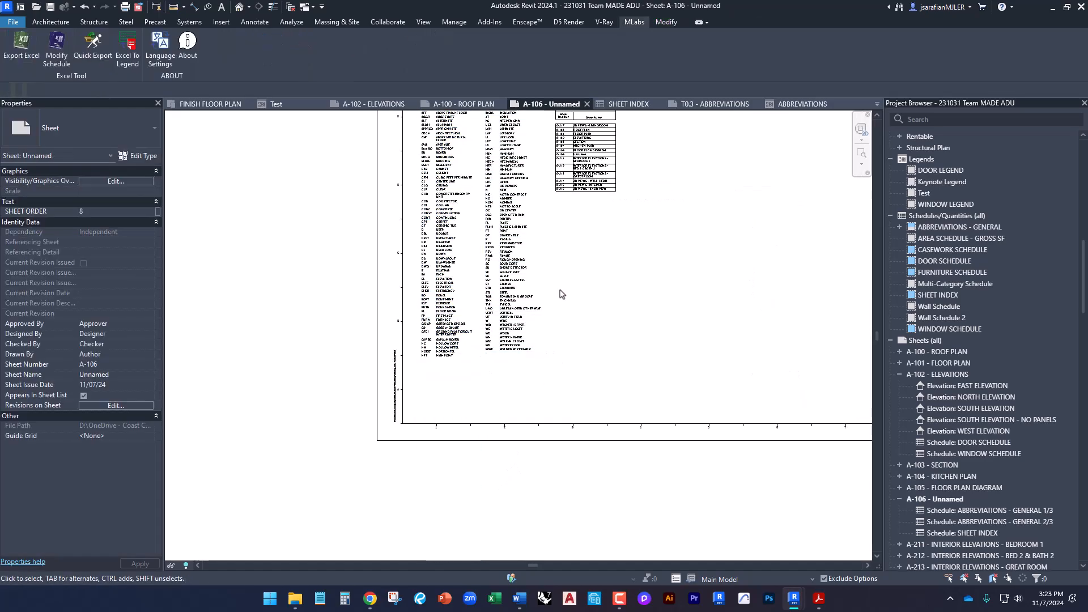
# Step: Select both abbreviation columns and move them down slightly on sheet A-106 to leave room above them
pyautogui.moveTo(533, 270); pyautogui.dragTo(510, 378, button='middle')
pyautogui.moveTo(499, 492); pyautogui.dragTo(433, 438)
pyautogui.click(608, 409)
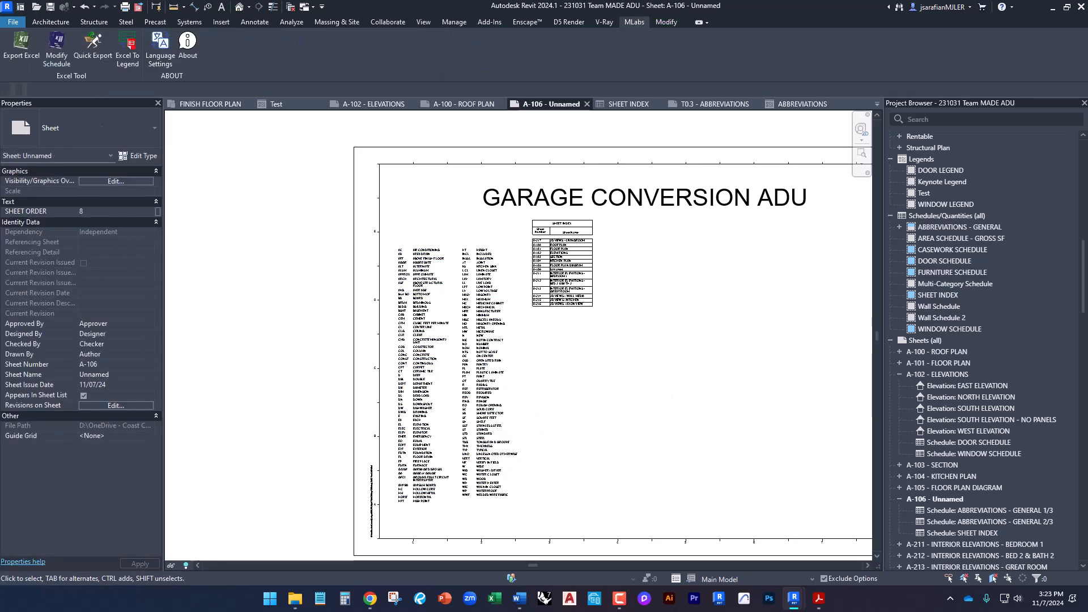
# Step: Copy the ABBREVIATIONS title annotation from the A000 - COVER PAGE sheet and paste it above the abbreviation columns on A-106
pyautogui.click(714, 104)
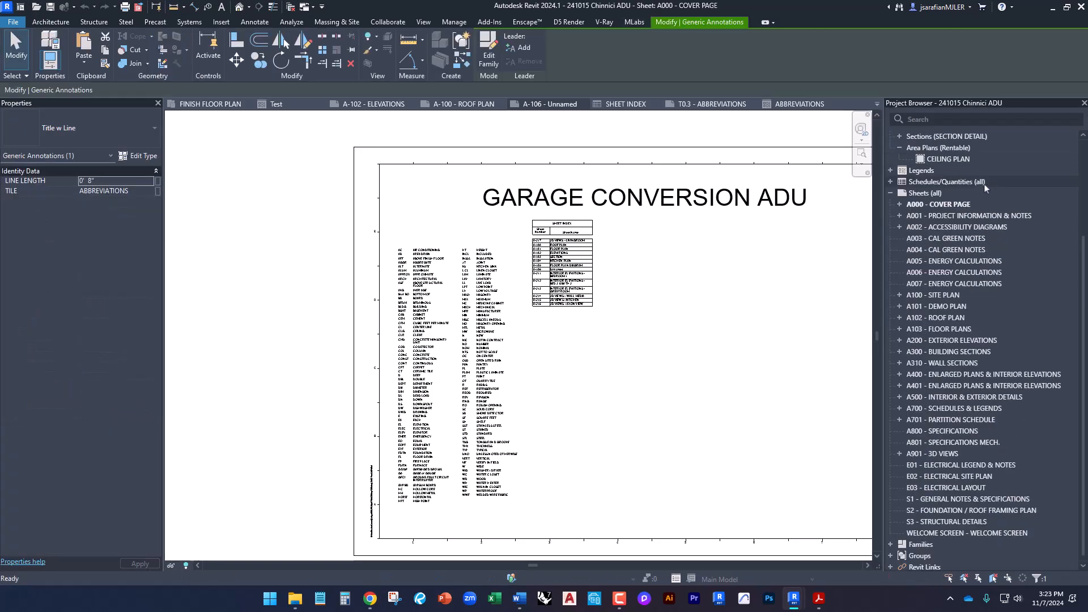
pyautogui.click(539, 362)
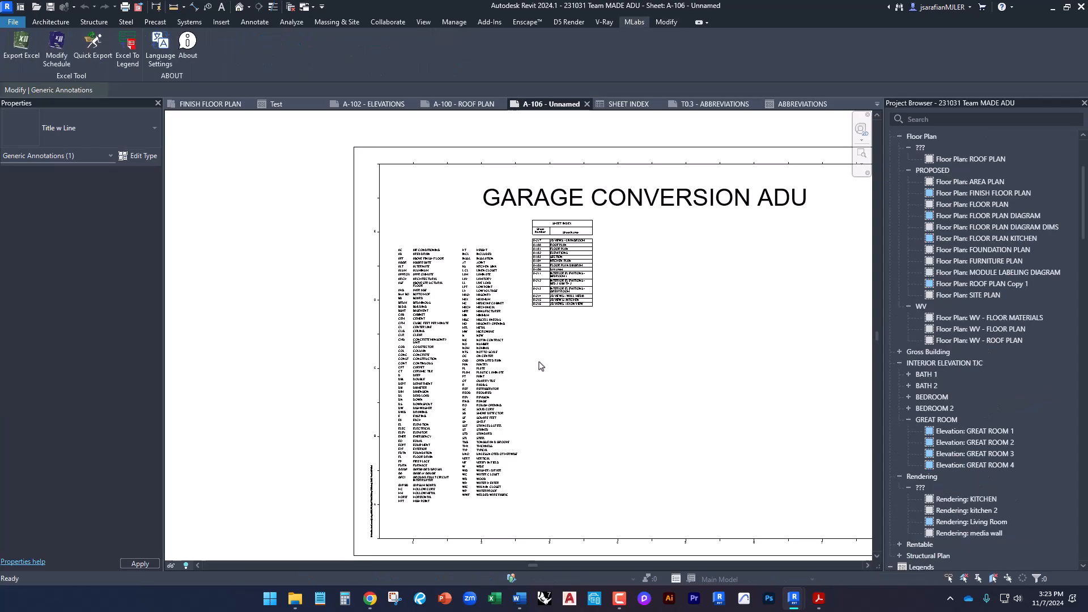
pyautogui.hotkey('ctrl', 'v')
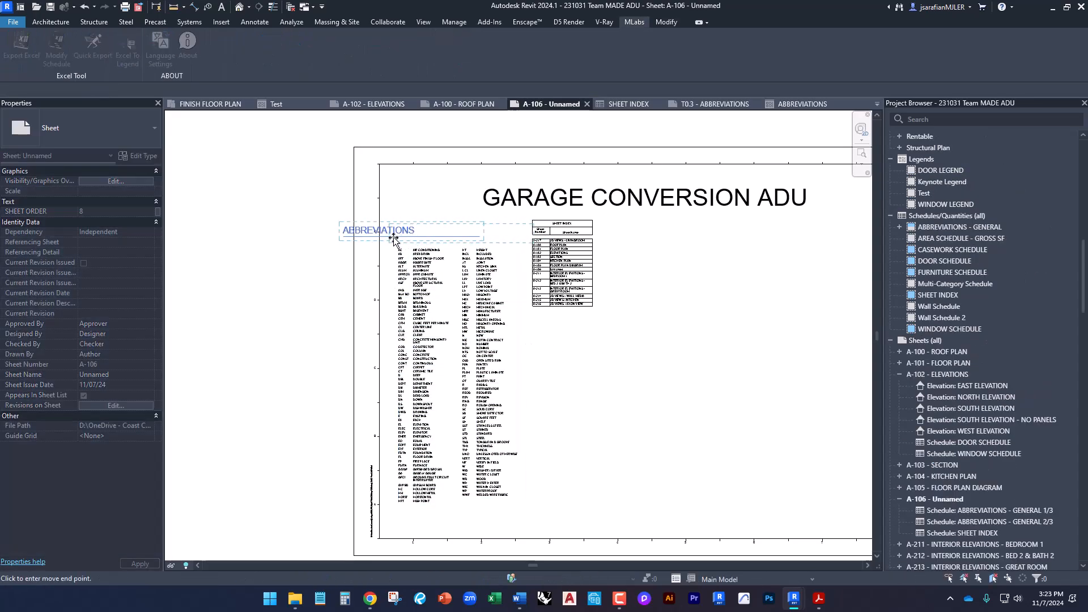
pyautogui.click(393, 238)
pyautogui.click(588, 361)
# Step: Move the SHEET INDEX schedule right and slightly down, clear of the ABBREVIATIONS title line
pyautogui.scroll(3, 541, 236)
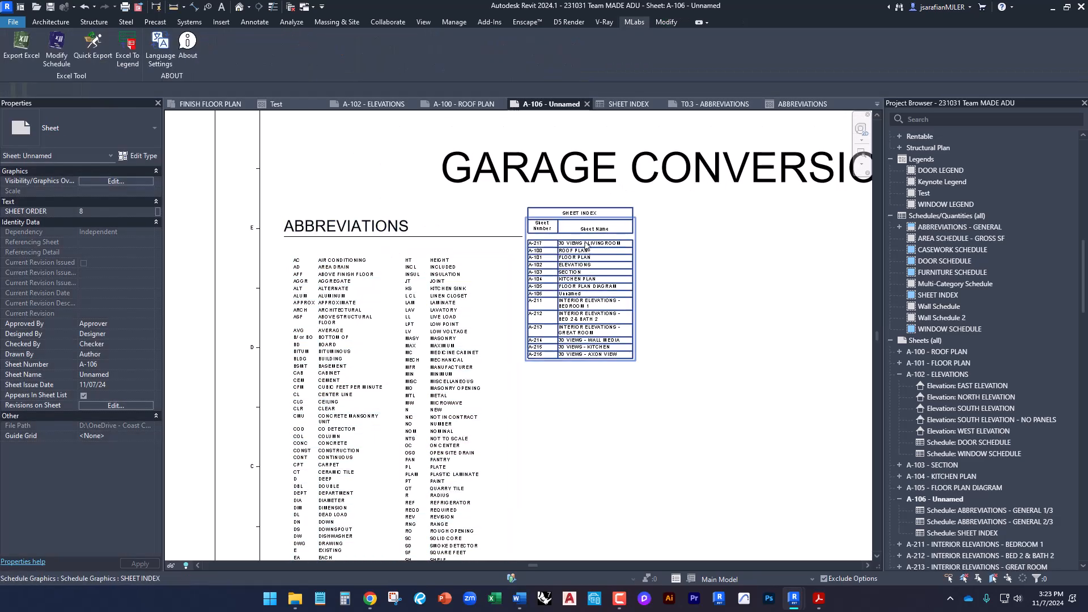
pyautogui.click(571, 225)
pyautogui.moveTo(595, 226); pyautogui.dragTo(698, 261)
pyautogui.click(556, 223)
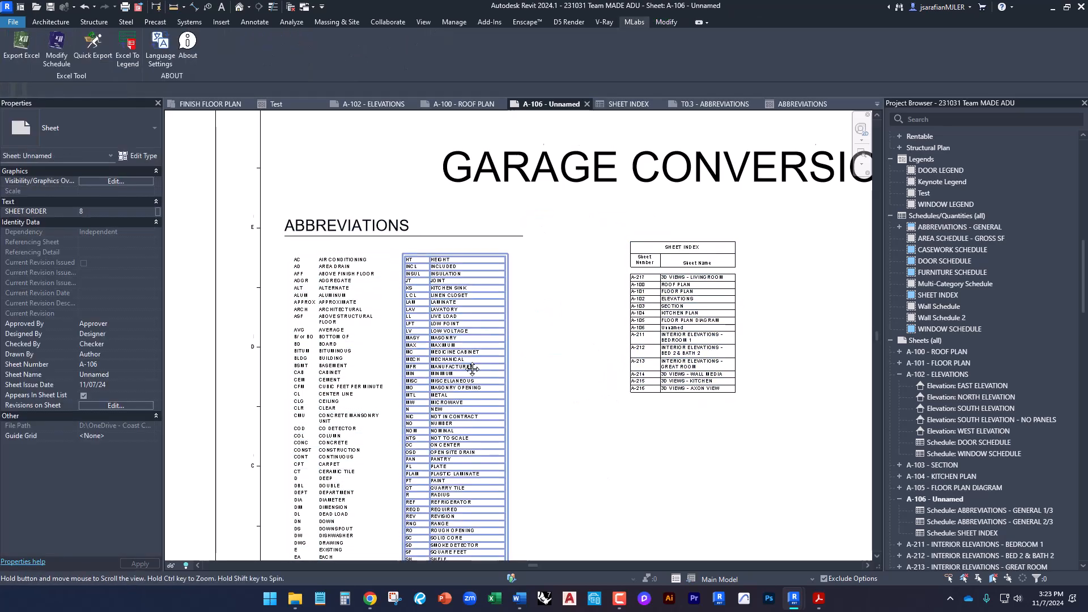
# Step: Shift the ABBREVIATIONS title slightly to the right to line it up with the columns beneath it
pyautogui.moveTo(457, 425); pyautogui.dragTo(453, 348, button='middle')
pyautogui.scroll(-1, 453, 348)
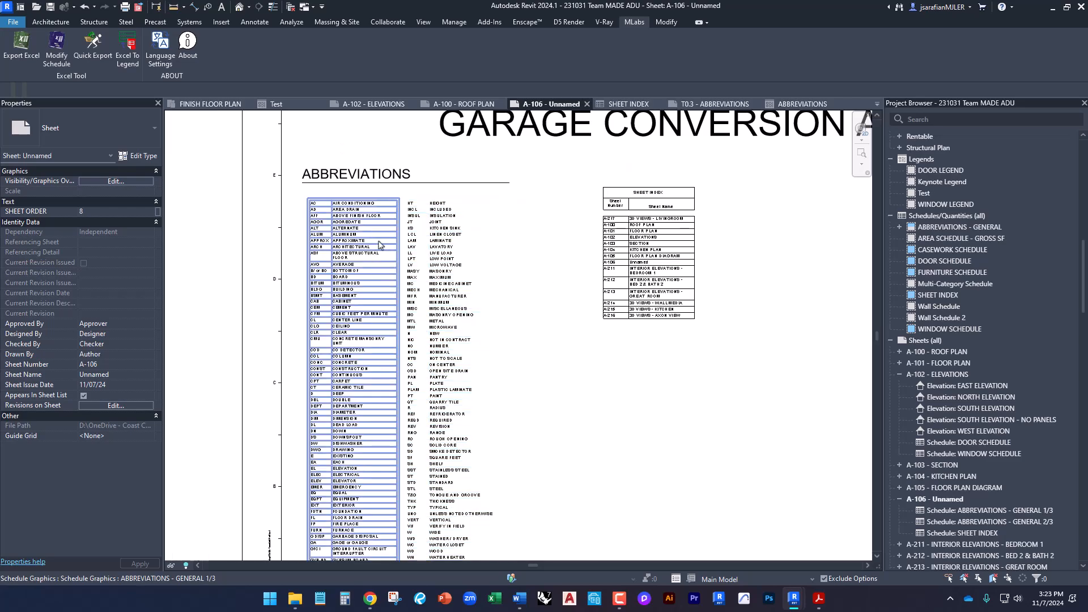
pyautogui.click(396, 189)
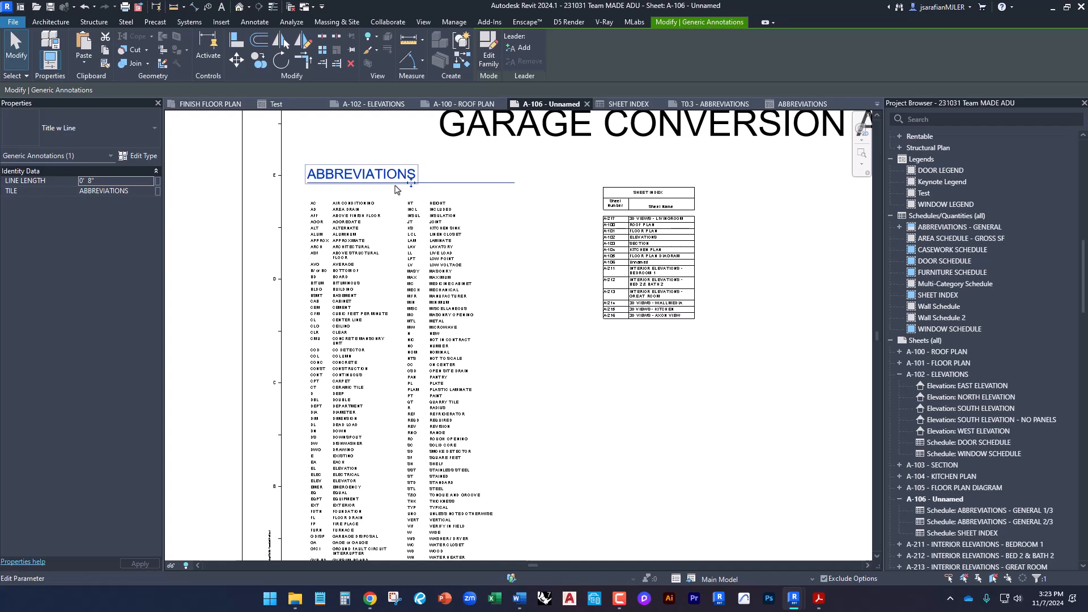
pyautogui.scroll(-1, 399, 159)
pyautogui.scroll(-3, 399, 158)
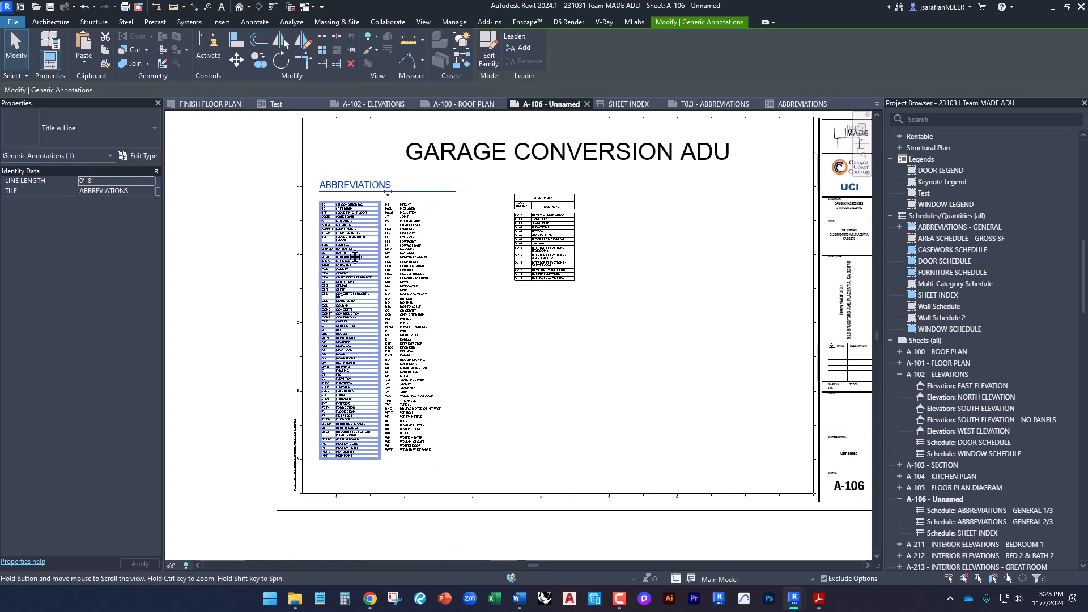
pyautogui.press('Escape')
pyautogui.click(343, 211)
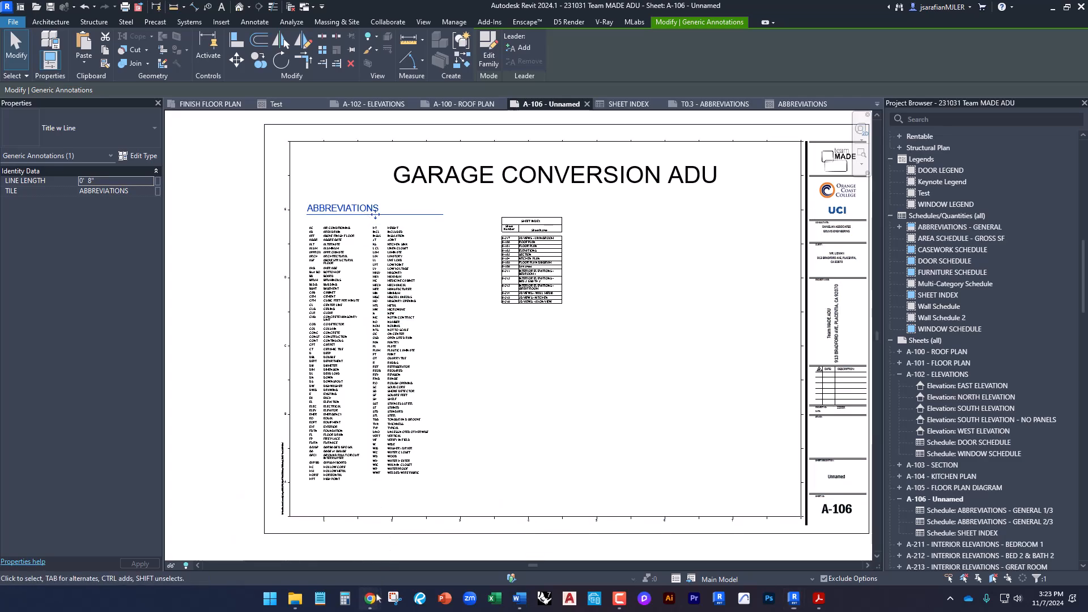
# Step: Switch to Chrome to view the revittemplate.net home page, and return to Revit
pyautogui.moveTo(370, 596)
pyautogui.click(432, 535)
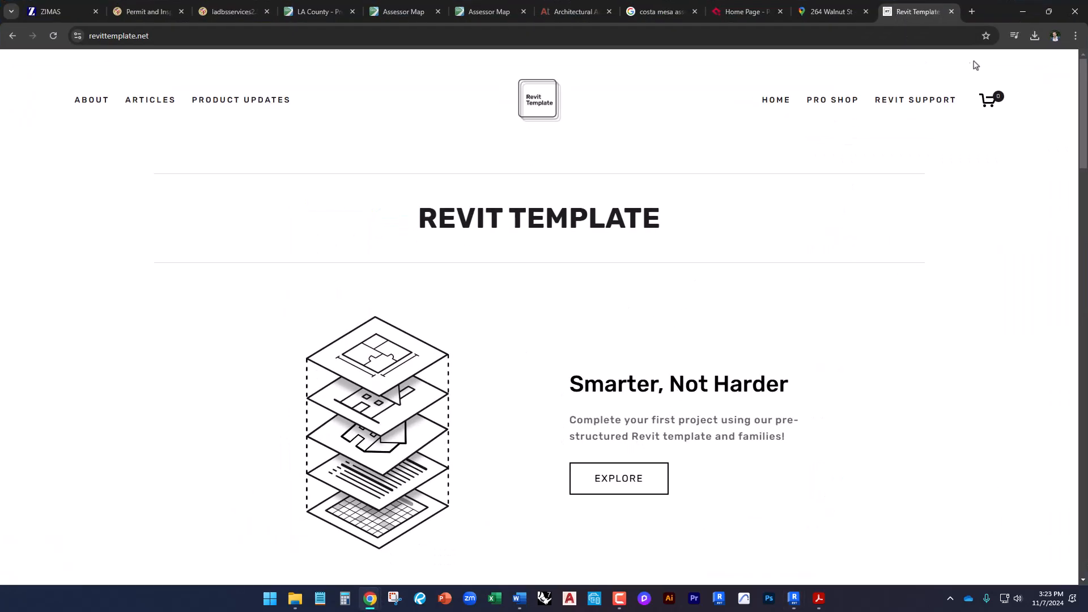
pyautogui.click(1023, 11)
# Step: Copy the ABBREVIATIONS title annotation to the empty area below the SHEET INDEX schedule
pyautogui.scroll(2, 372, 233)
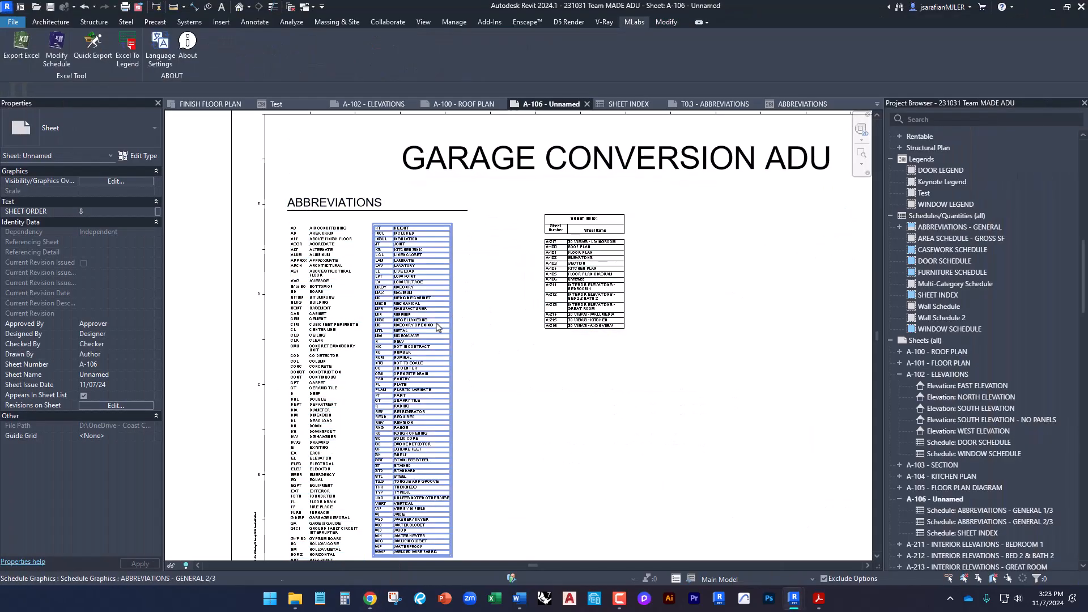
pyautogui.moveTo(440, 327); pyautogui.dragTo(426, 292, button='middle')
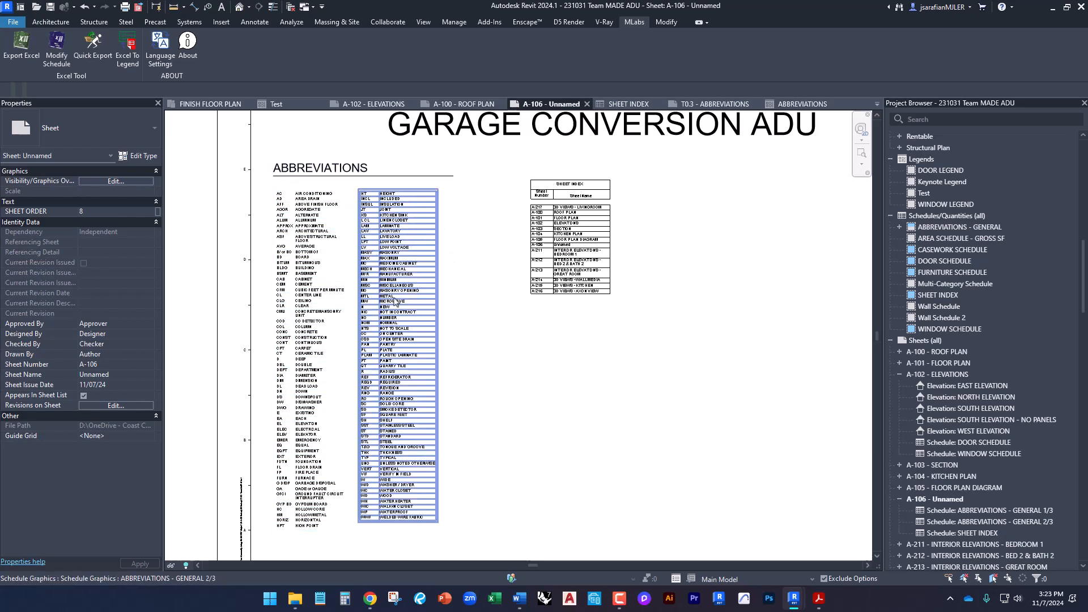
pyautogui.moveTo(443, 328); pyautogui.dragTo(423, 353, button='middle')
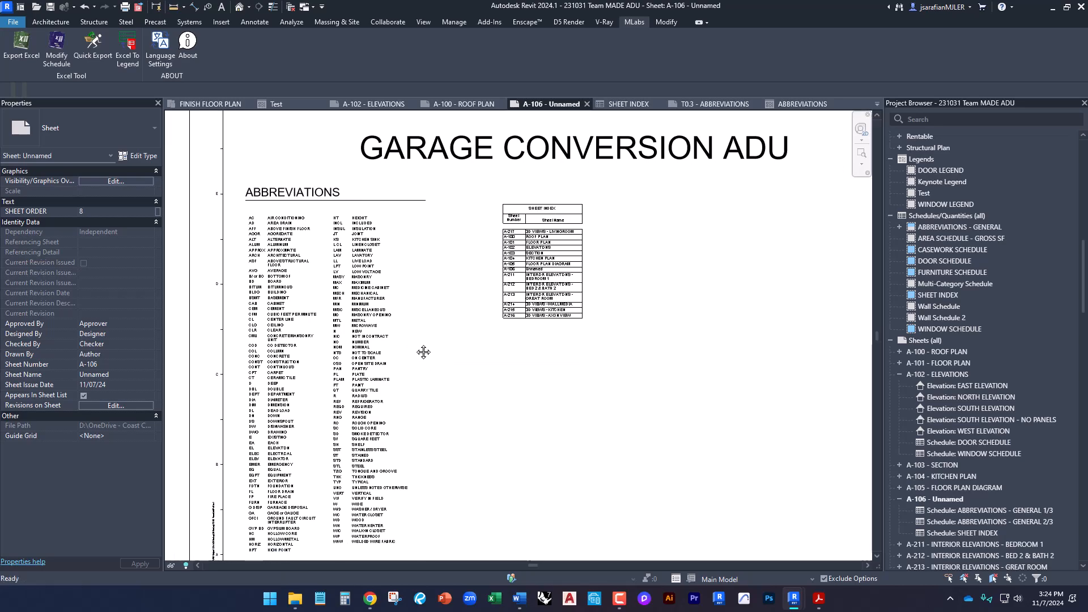
pyautogui.click(315, 201)
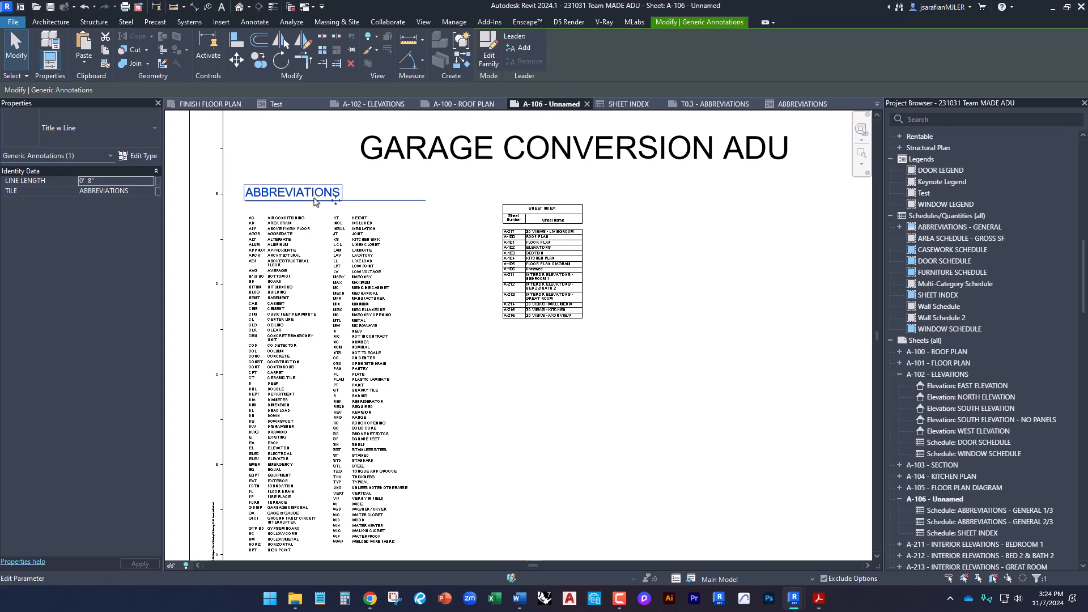
pyautogui.press('c')
pyautogui.press('o')
pyautogui.click(429, 220)
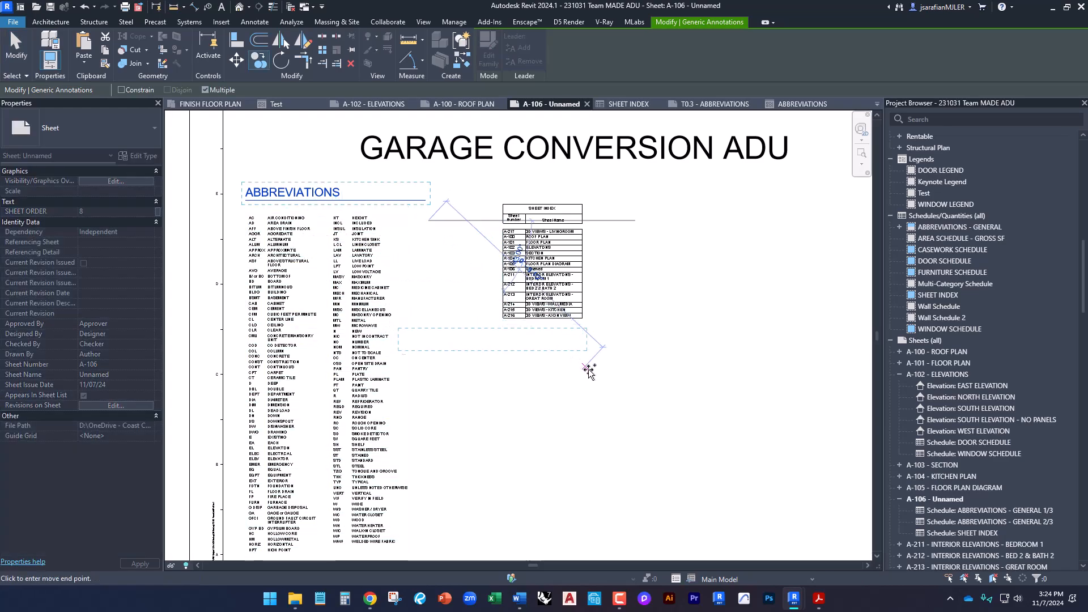
pyautogui.click(630, 393)
pyautogui.press('Escape')
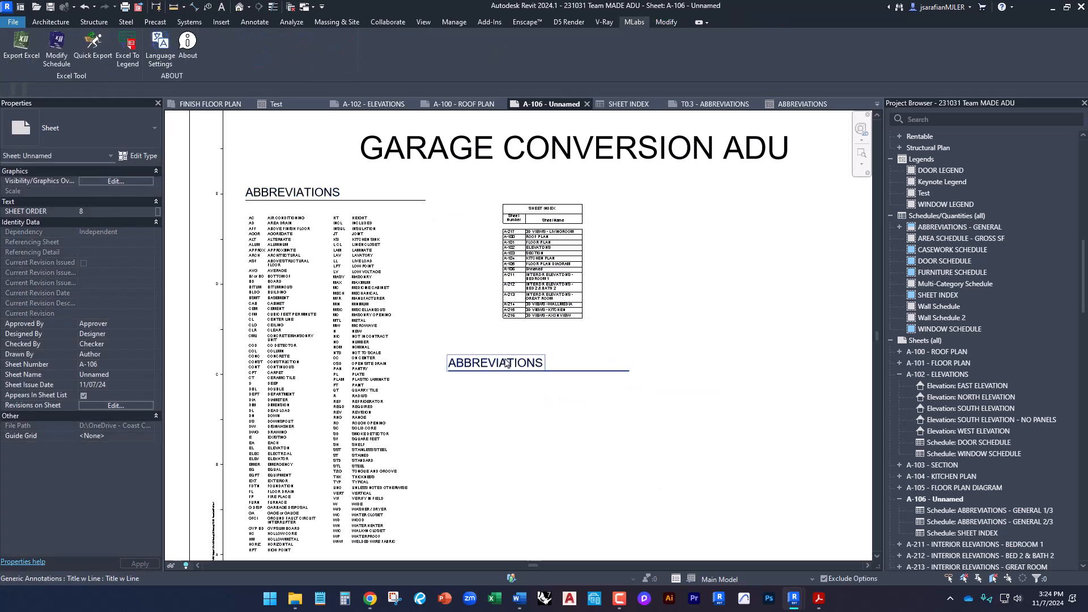
# Step: Change the copied title's text to SYMBOL & MATERIAL LEGEND
pyautogui.scroll(3, 515, 367)
pyautogui.click(516, 367)
pyautogui.click(515, 365)
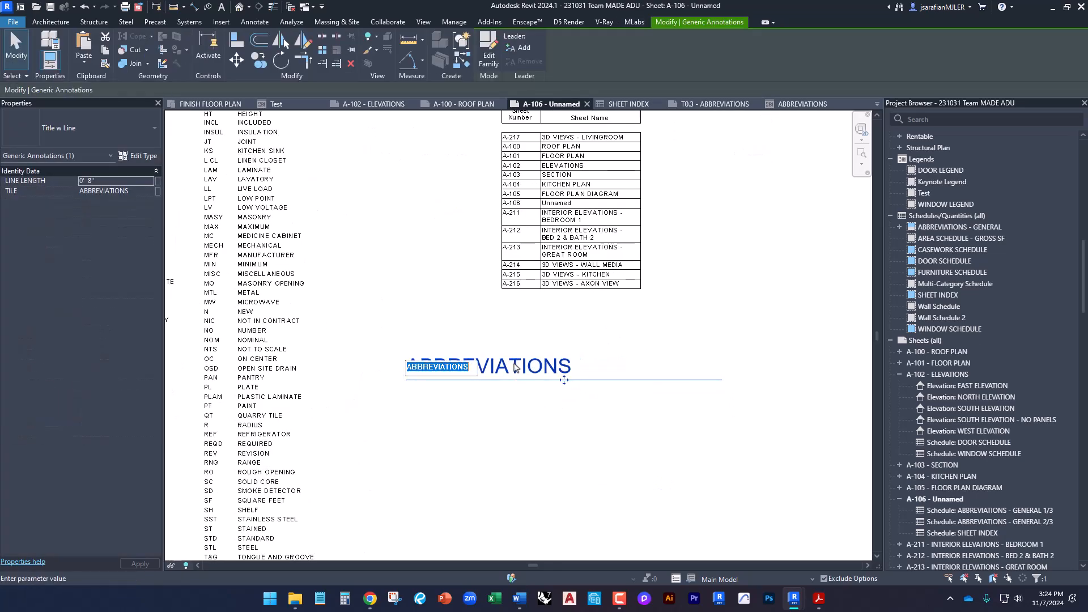
pyautogui.write('S')
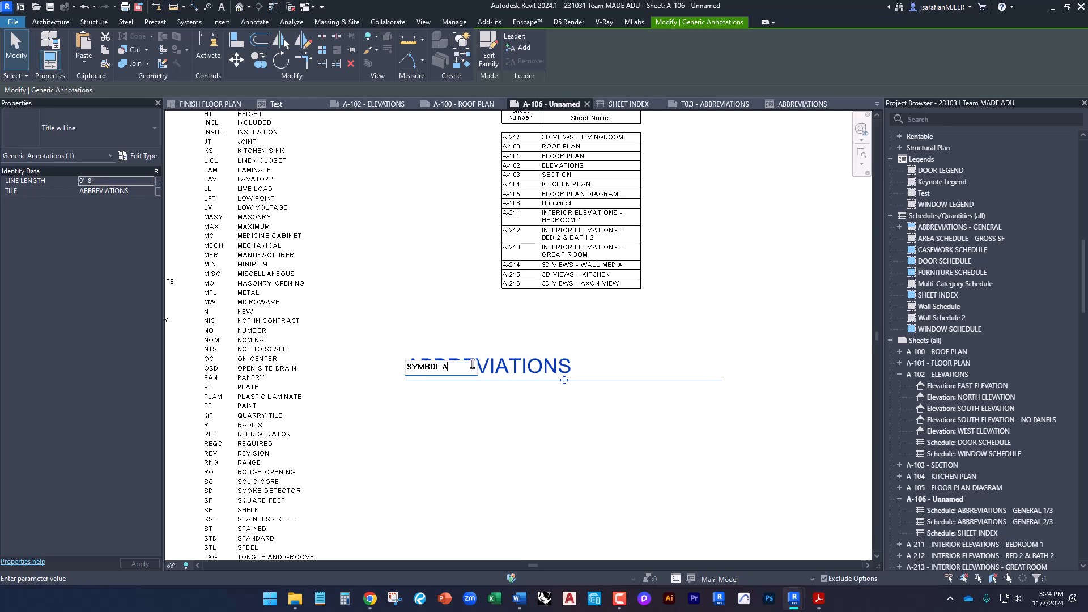
pyautogui.write('YMBOL & ')
pyautogui.write('MATERIAL')
pyautogui.write(' LEGEND')
pyautogui.click(479, 426)
pyautogui.click(479, 427)
# Step: Collapse the INTERIOR ELEVATION TJC view group in the project browser to reach the Legends category
pyautogui.scroll(-2, 455, 311)
pyautogui.moveTo(491, 402); pyautogui.dragTo(492, 352, button='middle')
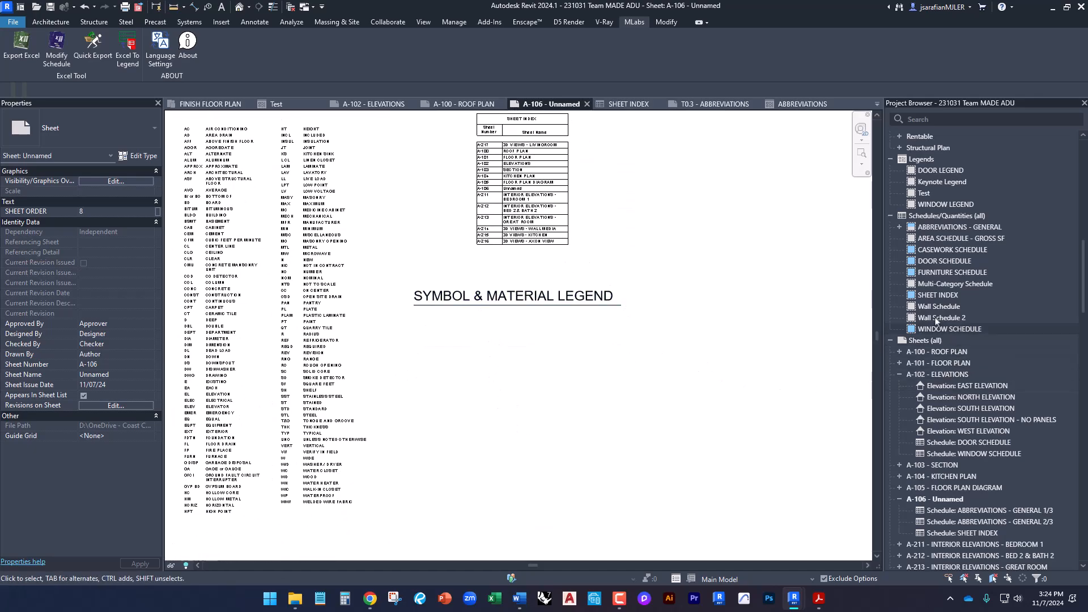
pyautogui.scroll(-4, 952, 351)
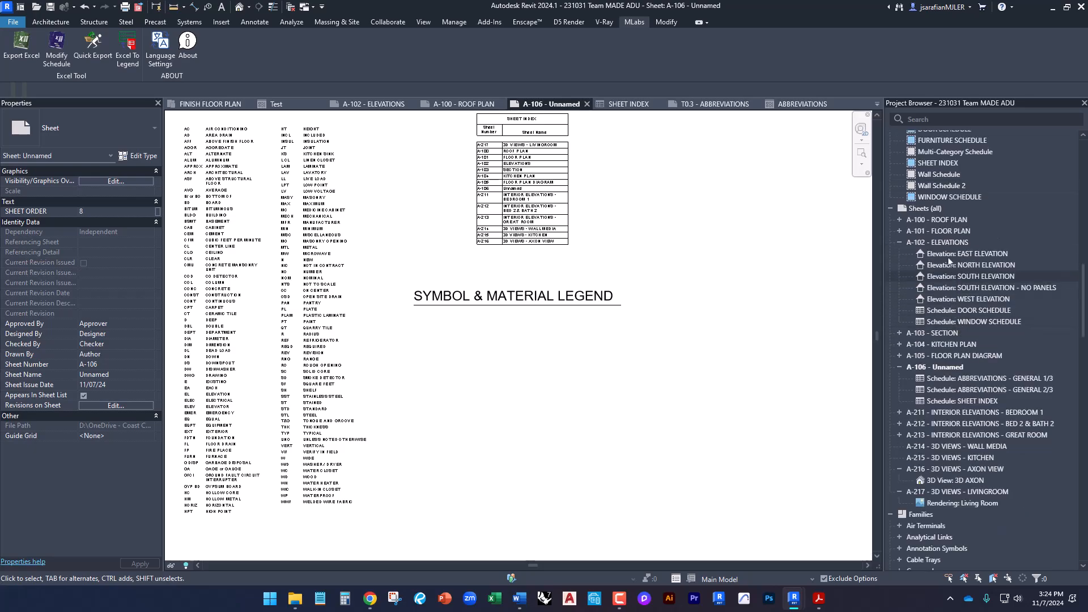
pyautogui.scroll(12, 958, 293)
pyautogui.scroll(8, 946, 282)
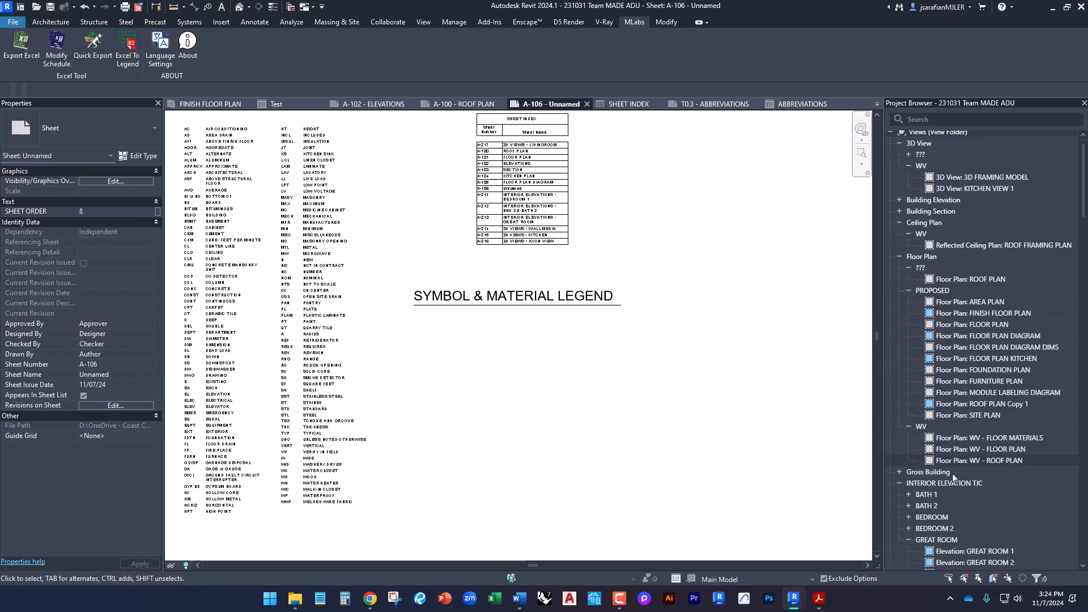
pyautogui.click(900, 483)
pyautogui.scroll(-4, 906, 497)
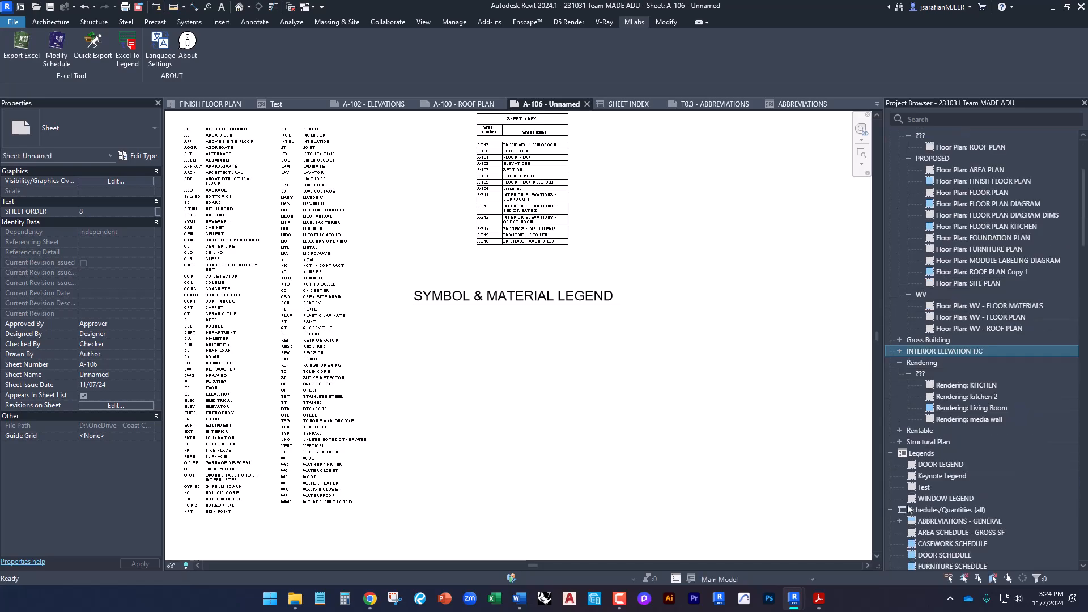
# Step: Create a new legend view named SYMBOL AND MATERIAL LEGEND at 1/4" = 1'-0" scale
pyautogui.click(919, 454)
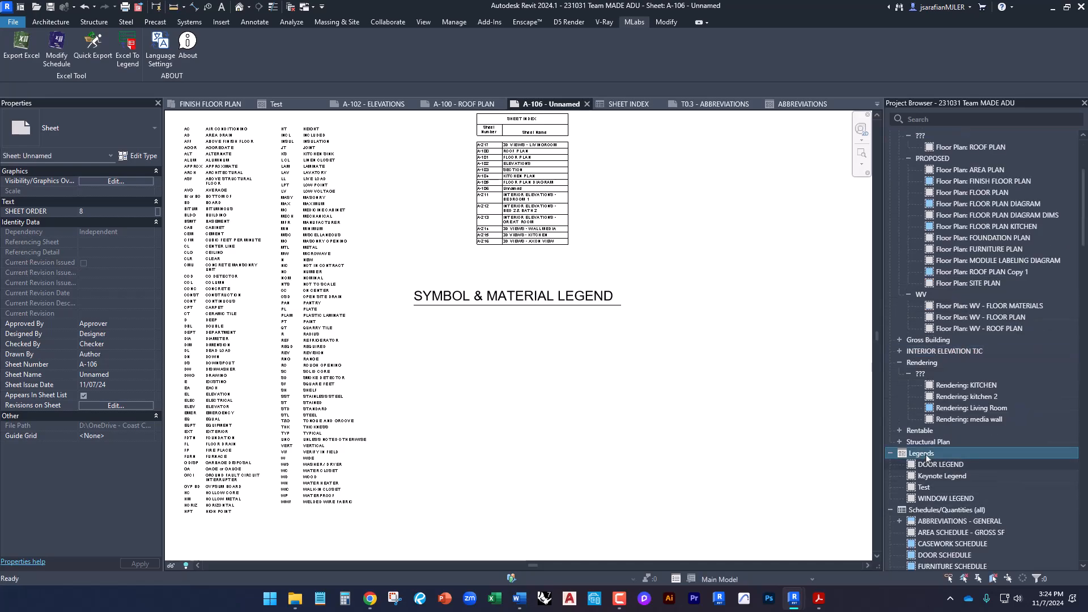
pyautogui.rightClick(922, 457)
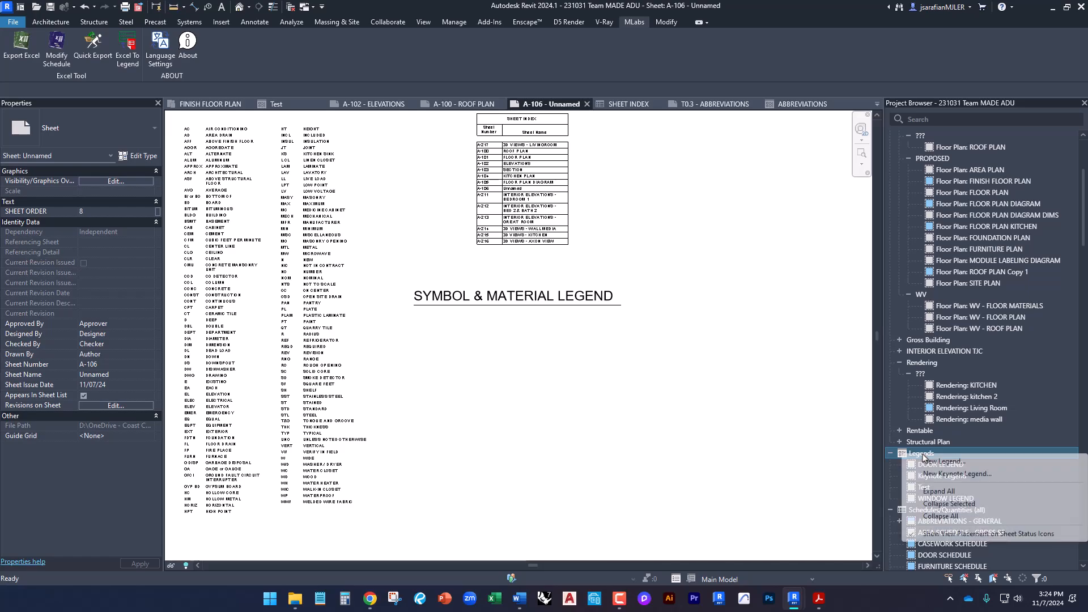
pyautogui.click(928, 466)
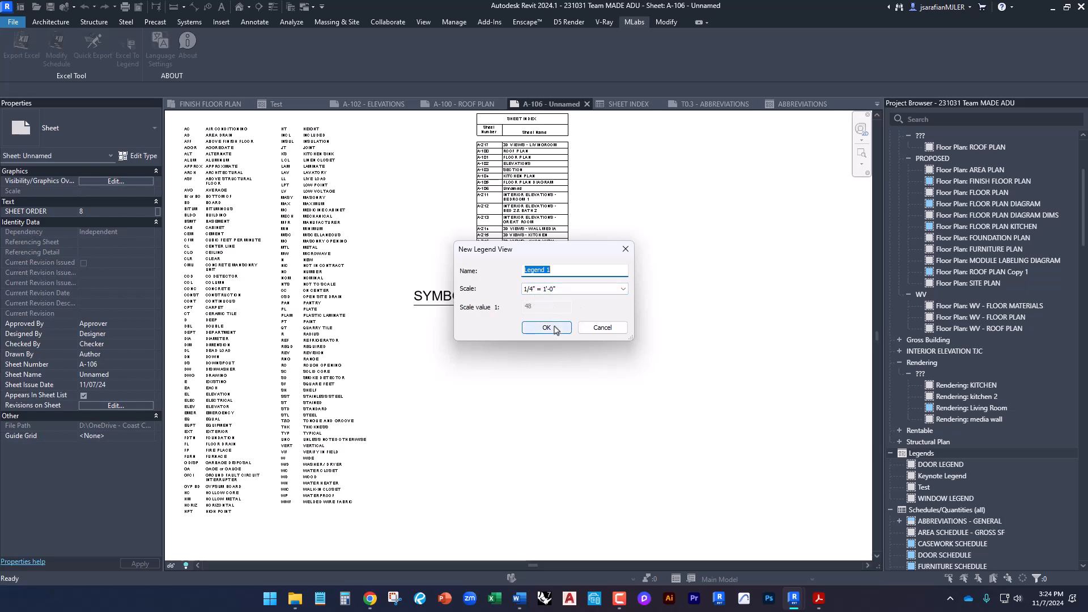
pyautogui.moveTo(569, 269); pyautogui.dragTo(504, 268)
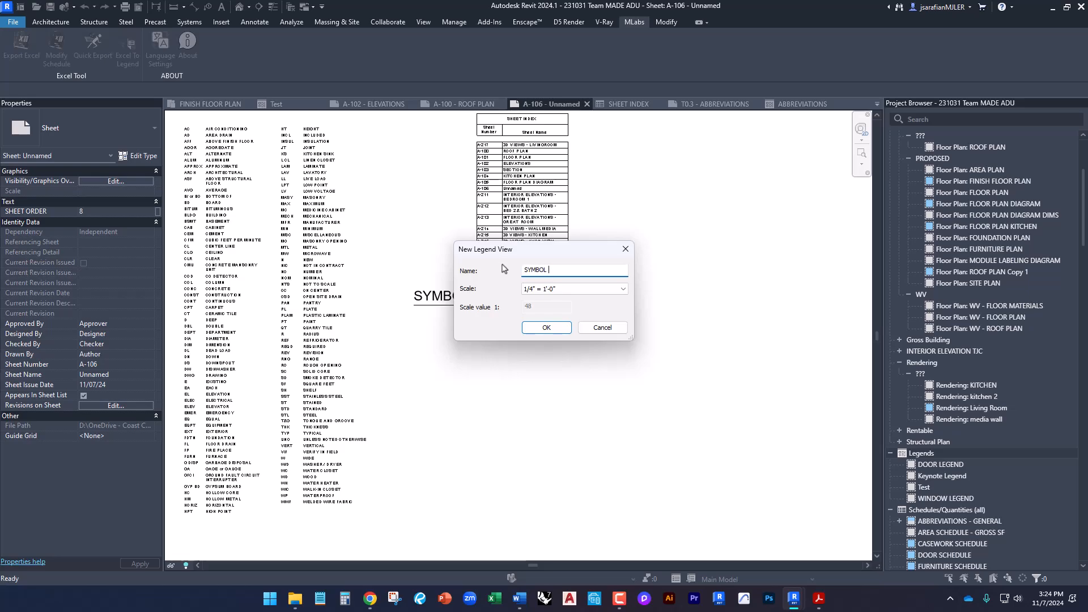
pyautogui.write('SYMBOL AND MATERIAL ')
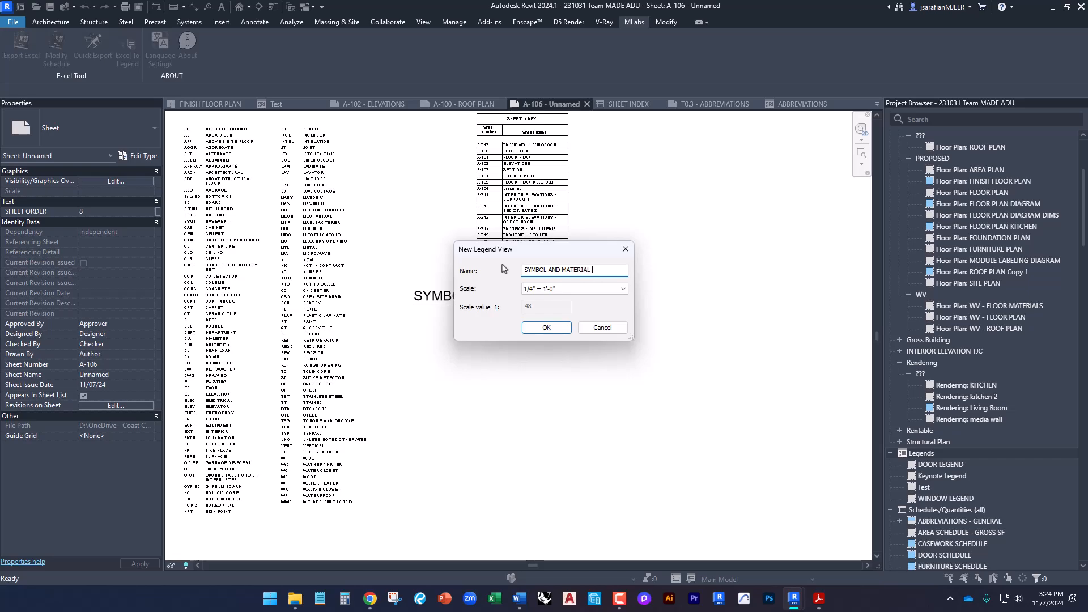
pyautogui.write('LEGEND')
pyautogui.click(541, 329)
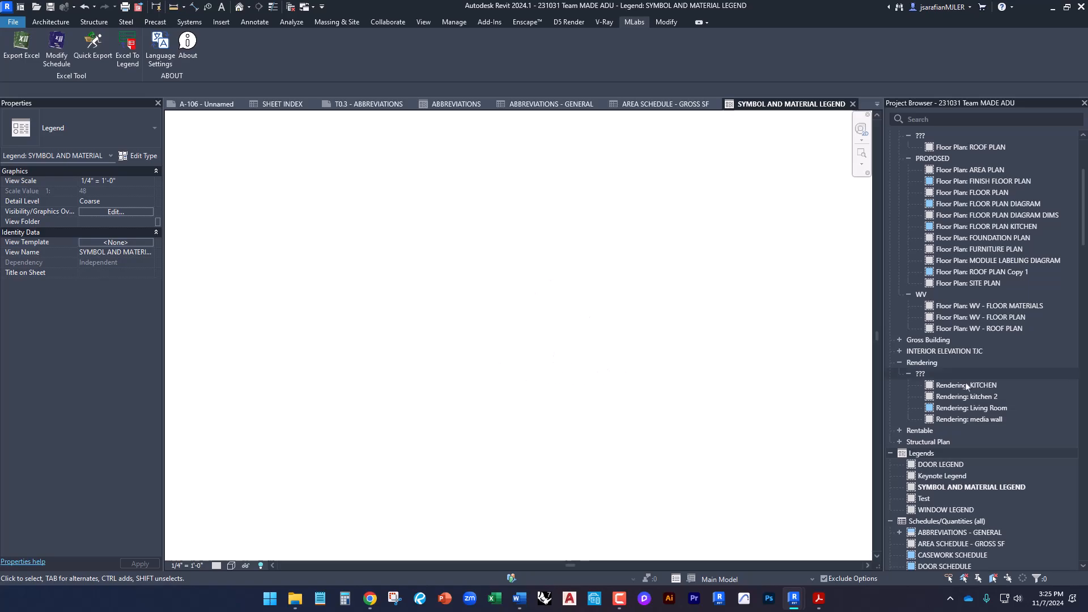
# Step: Switch to Acrobat to examine the material swatches in the sample cover page's Symbol & Material Legend, and return to Revit
pyautogui.moveTo(819, 598)
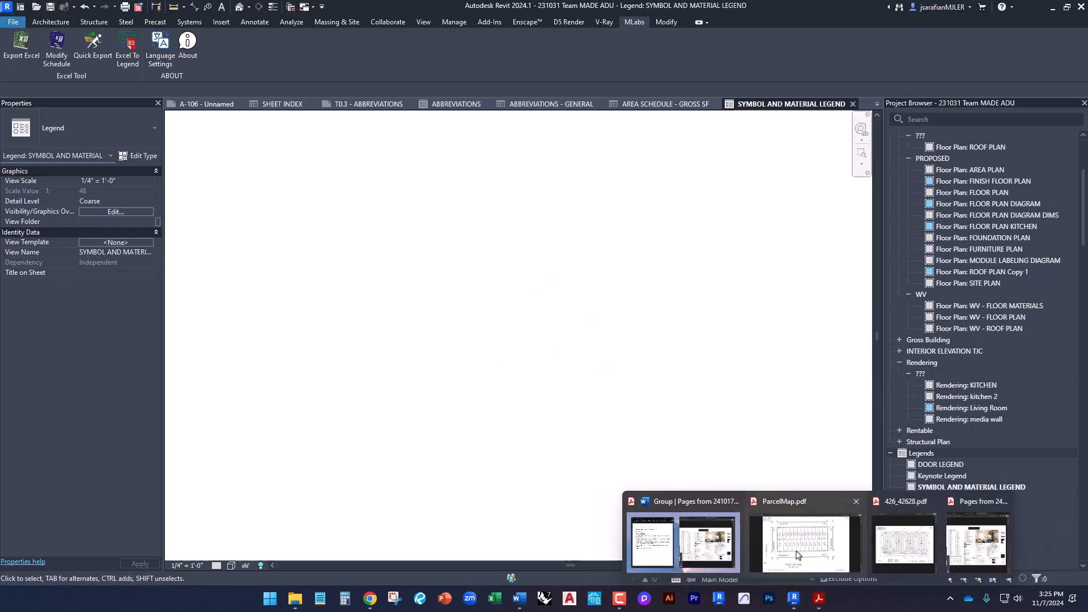
pyautogui.click(978, 544)
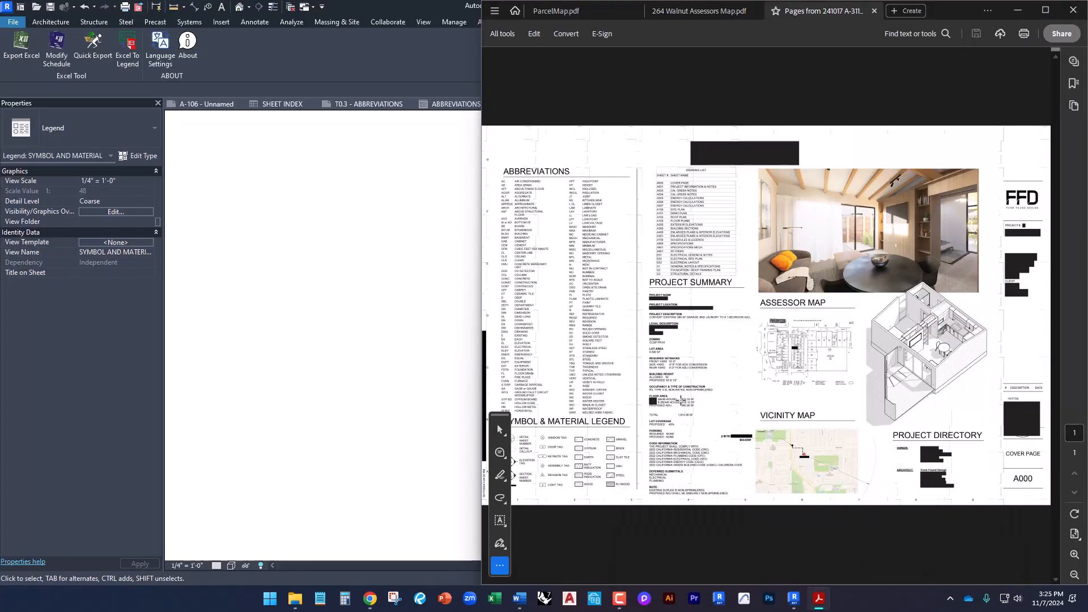
pyautogui.keyDown('ctrl'); pyautogui.scroll(3, 576, 474); pyautogui.keyUp('ctrl')
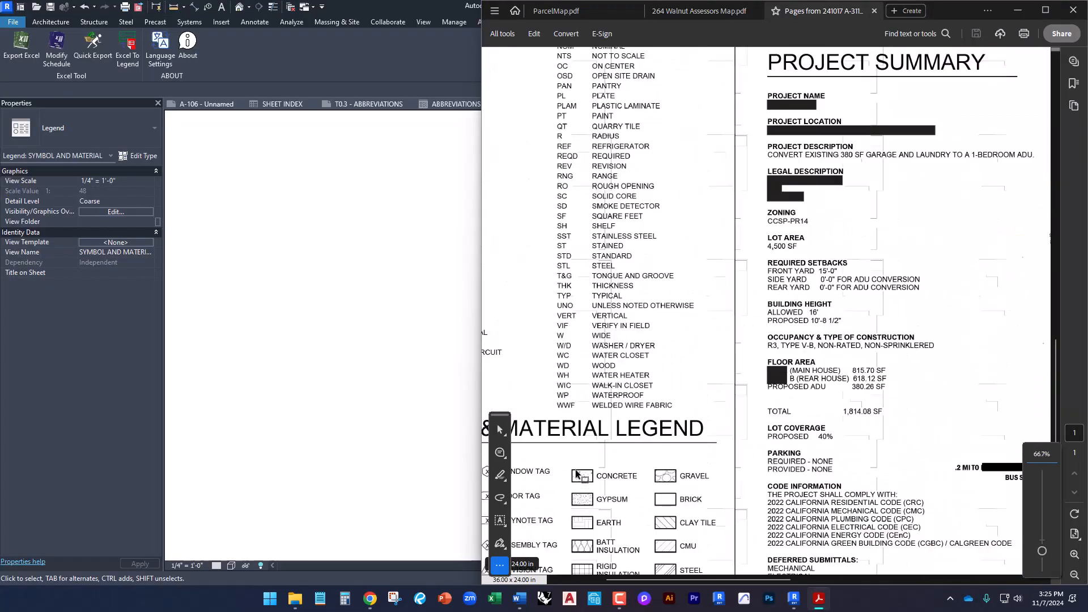
pyautogui.keyDown('ctrl'); pyautogui.scroll(1, 588, 502); pyautogui.keyUp('ctrl')
pyautogui.scroll(-3, 606, 454)
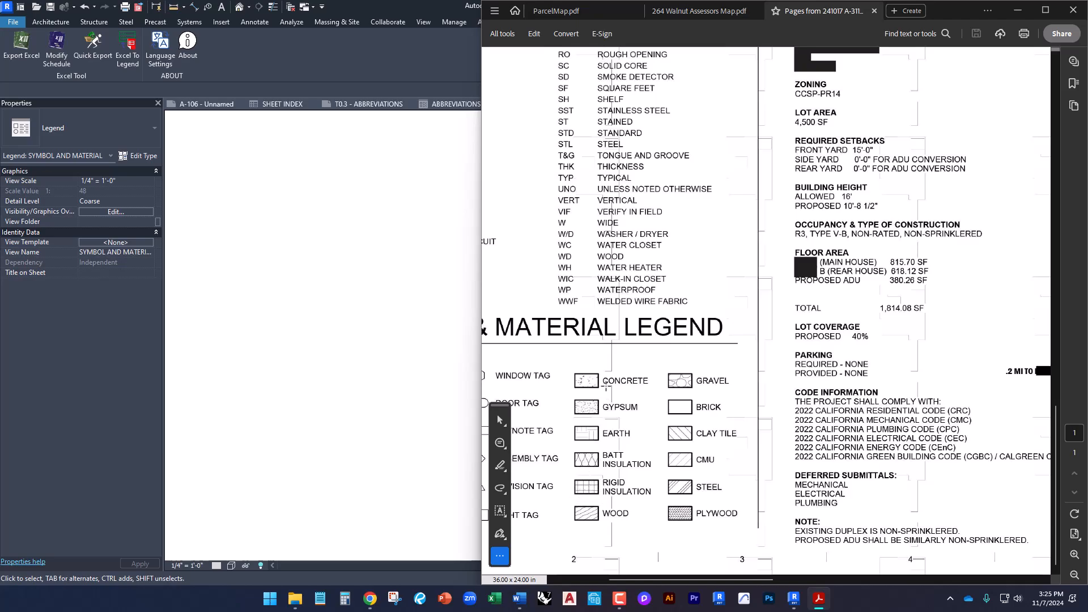
pyautogui.click(1018, 10)
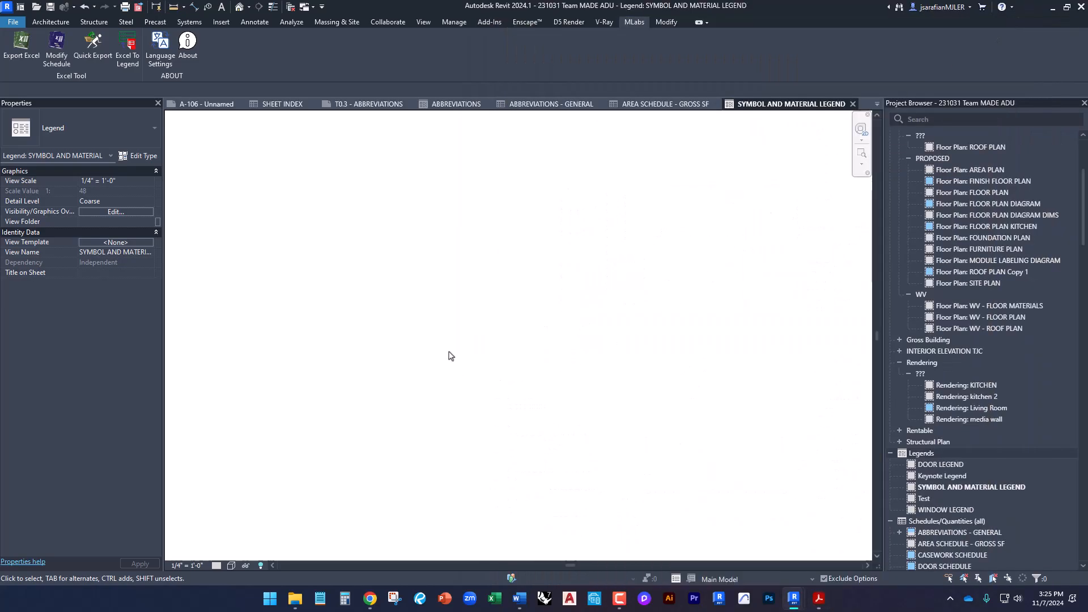
# Step: Draw a square Concrete filled region about 1'-0" by 1'-0" in the empty legend view
pyautogui.click(51, 22)
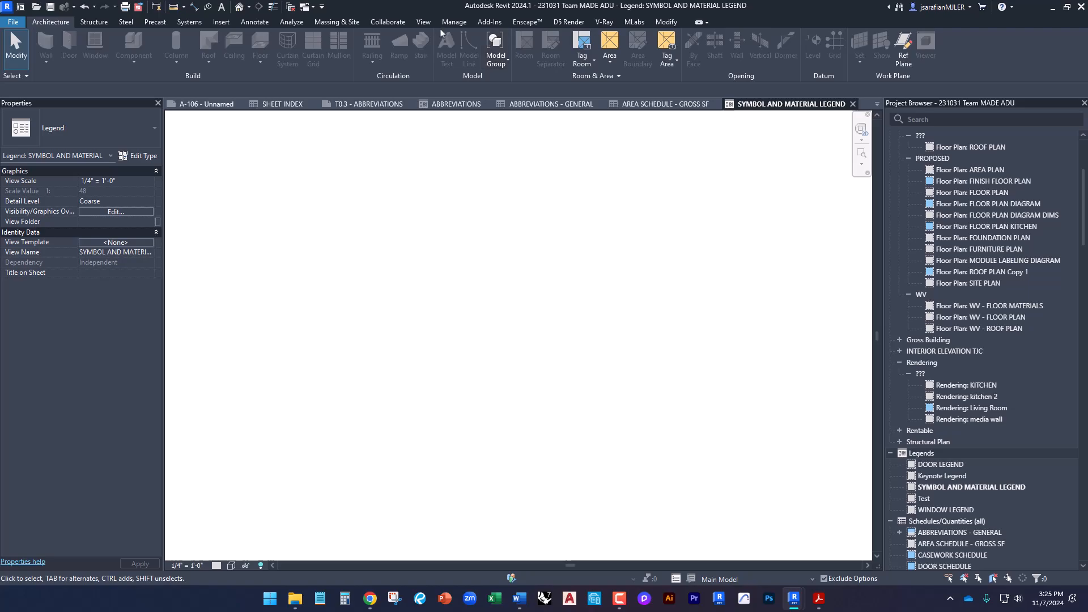
pyautogui.click(254, 22)
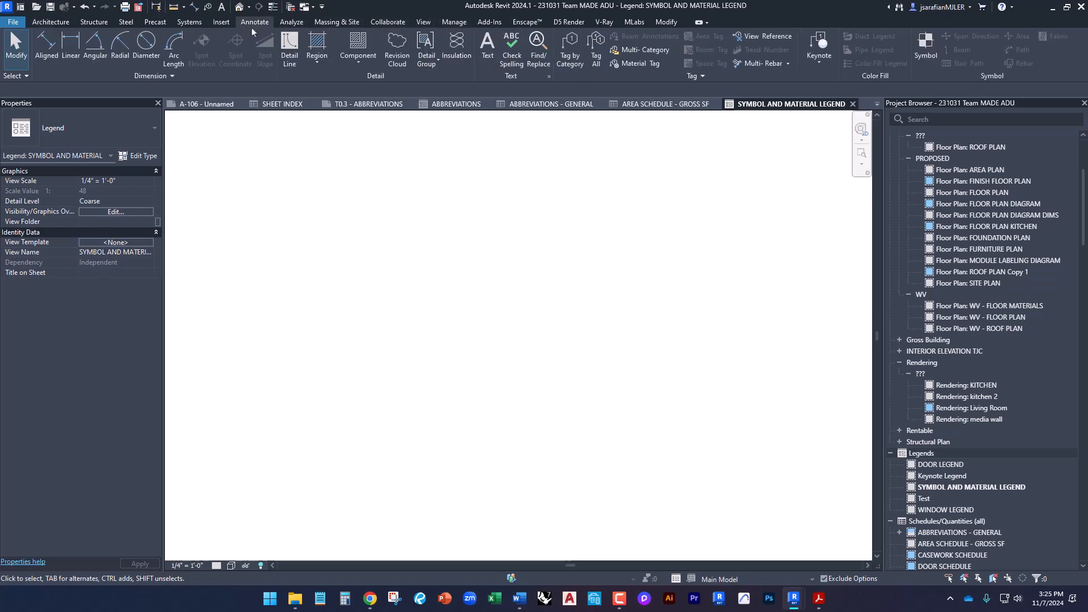
pyautogui.click(311, 63)
pyautogui.click(326, 84)
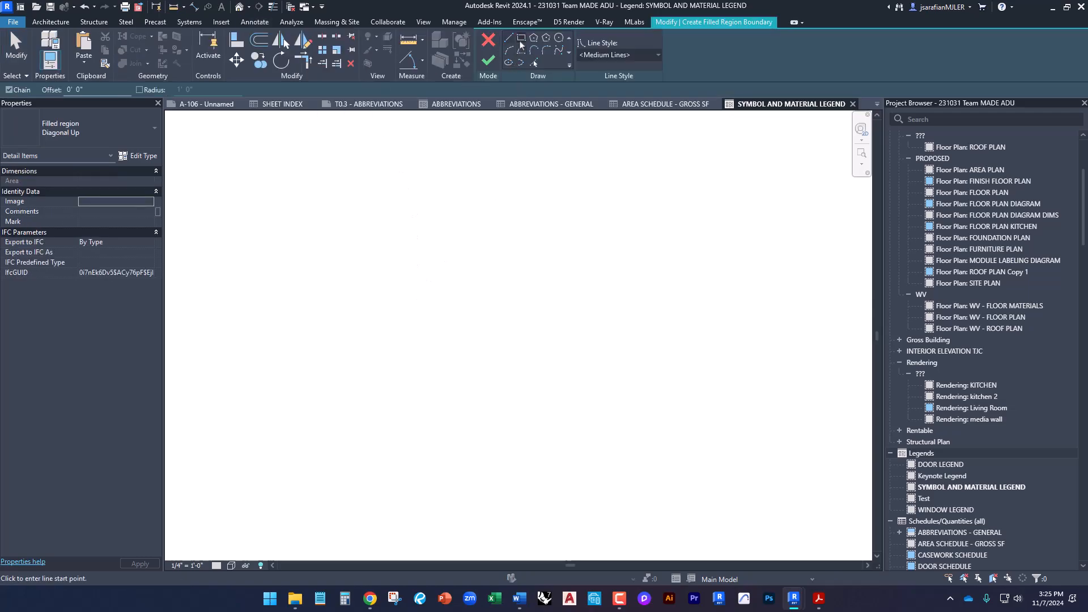
pyautogui.click(518, 41)
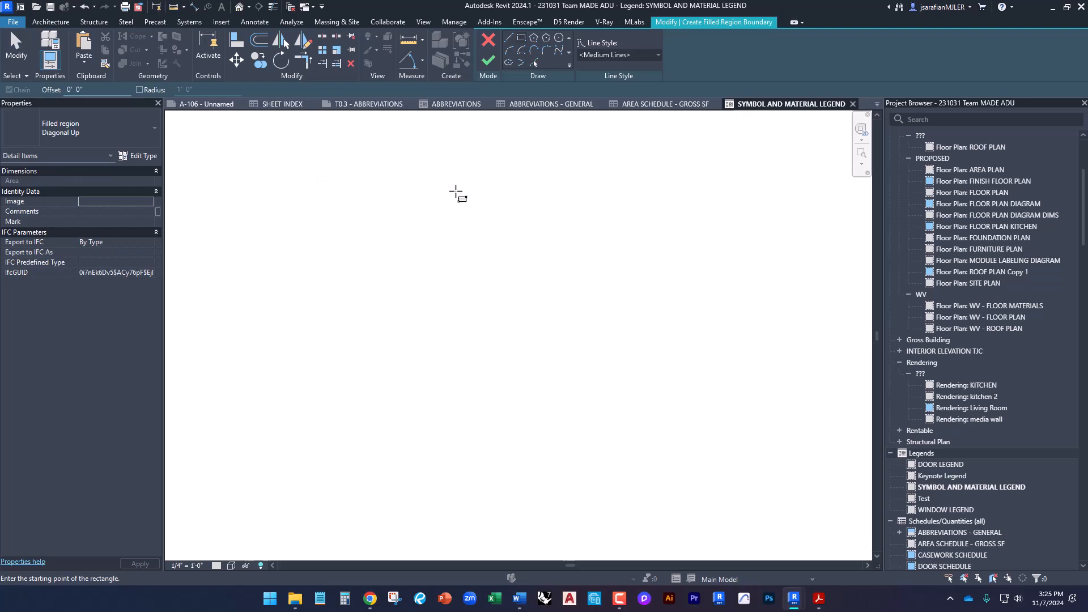
pyautogui.click(103, 135)
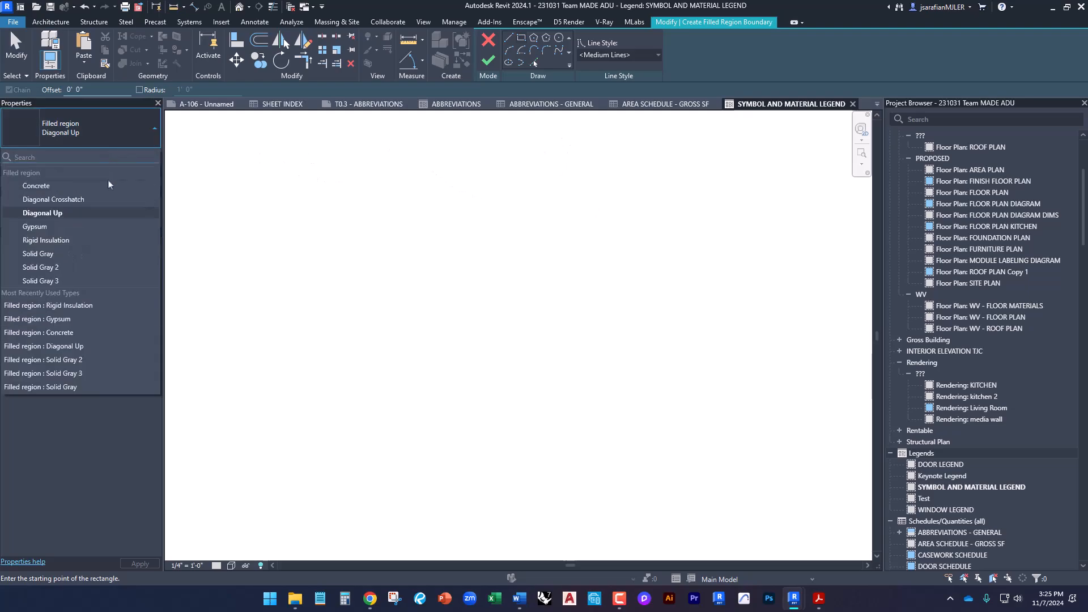
pyautogui.click(60, 184)
pyautogui.click(442, 298)
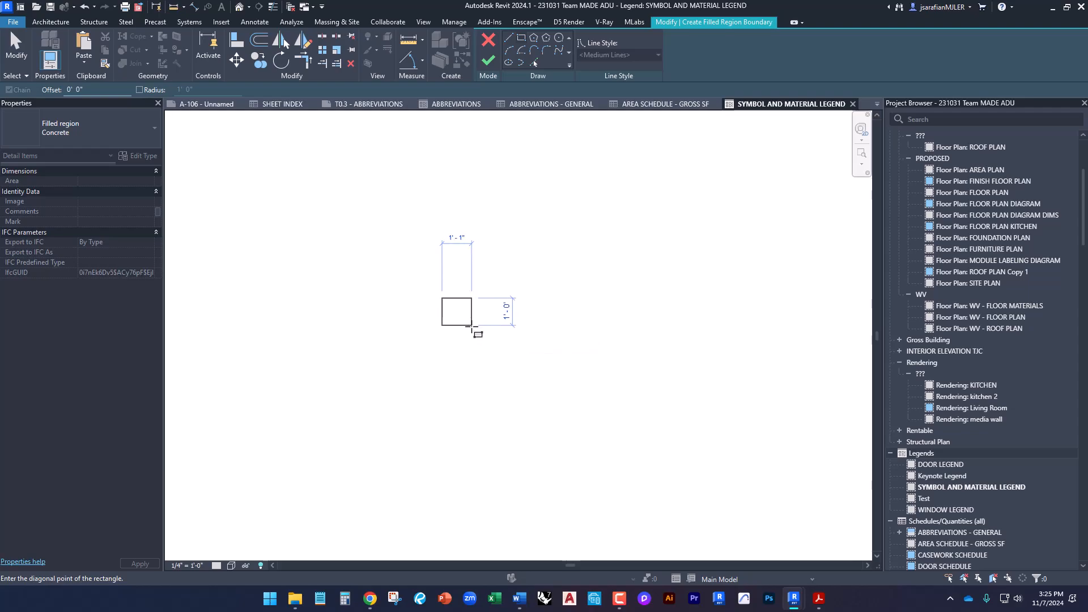
pyautogui.click(470, 326)
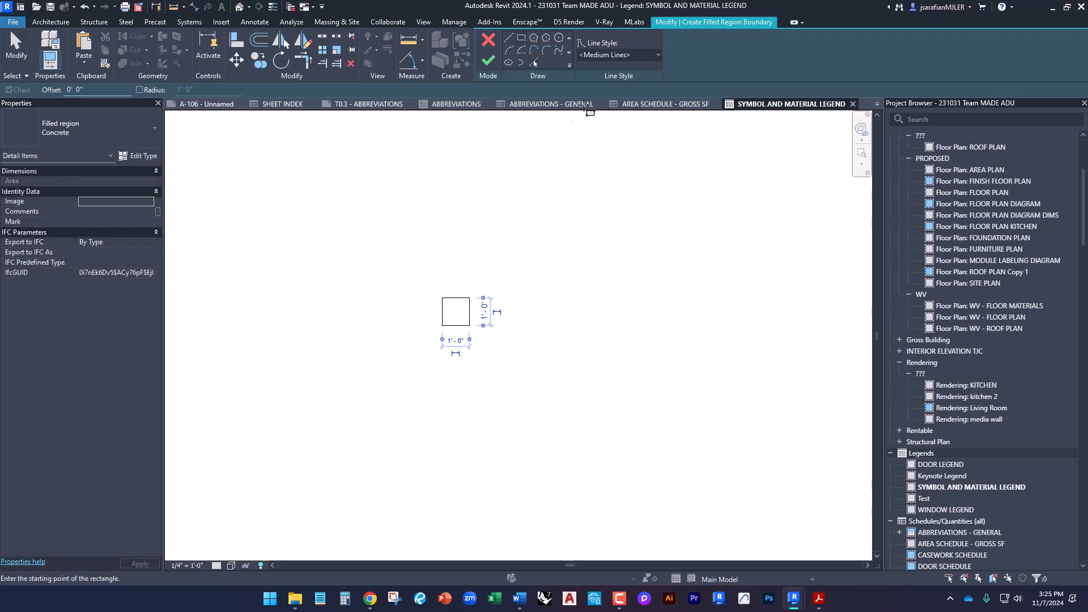
pyautogui.click(520, 323)
pyautogui.scroll(3, 474, 324)
pyautogui.click(465, 321)
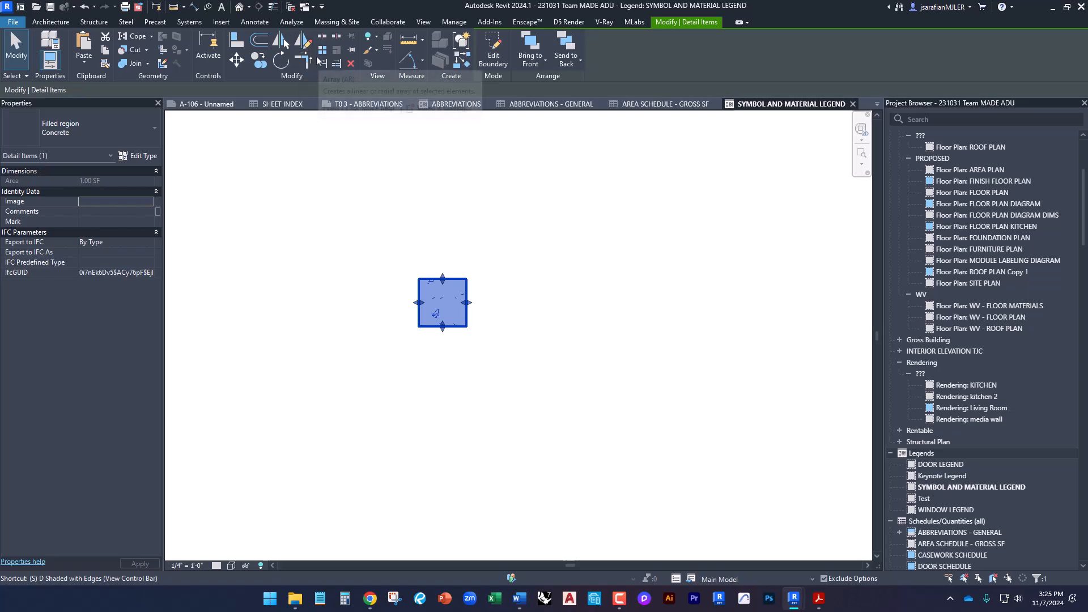
pyautogui.click(397, 210)
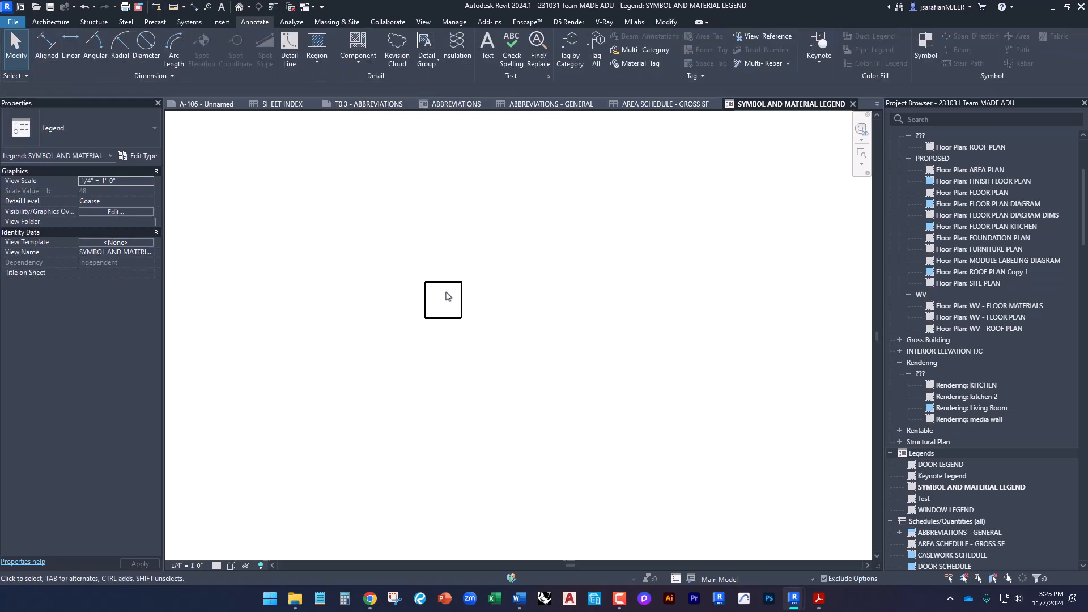
# Step: Add a text note reading CONCRETE directly beside the concrete swatch
pyautogui.press('t')
pyautogui.press('x')
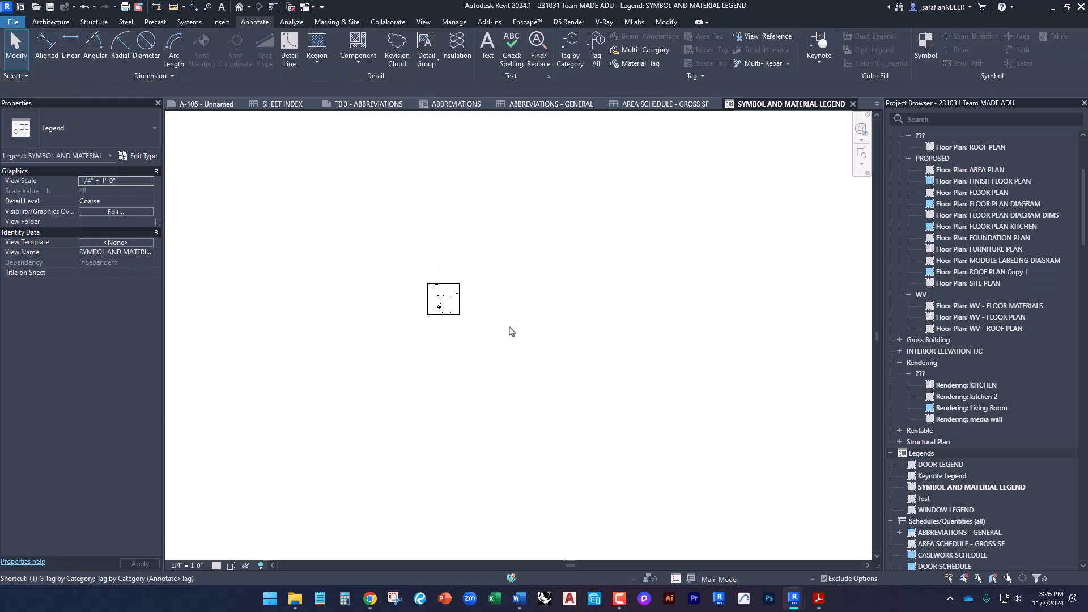
pyautogui.moveTo(475, 287); pyautogui.dragTo(608, 321)
pyautogui.write('CONCRETE')
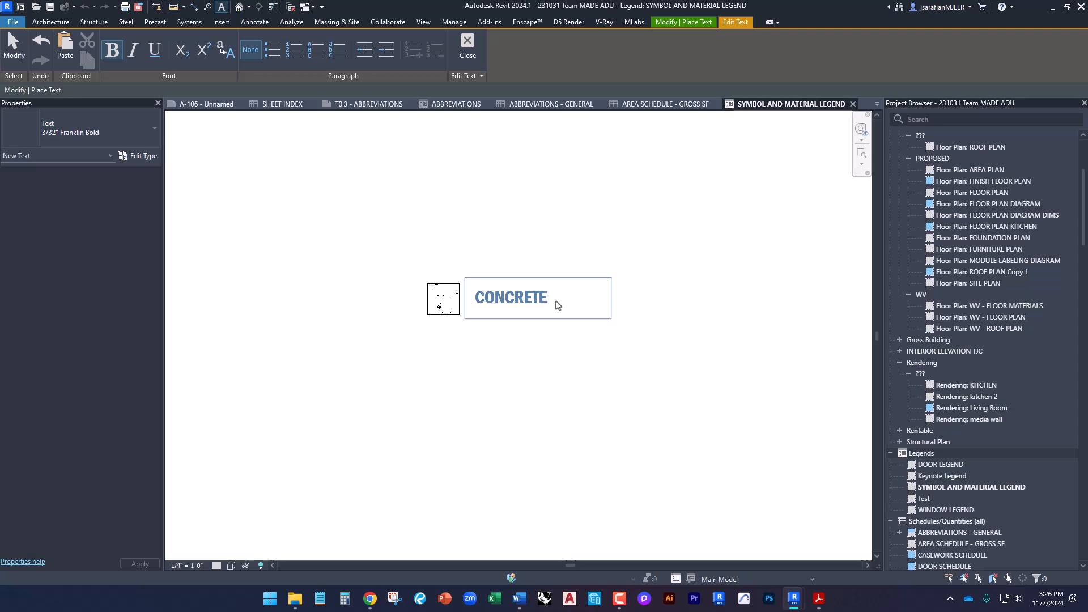
pyautogui.click(594, 373)
pyautogui.press('Escape')
# Step: Copy the concrete swatch and its label together about 2'-1" straight down
pyautogui.click(539, 310)
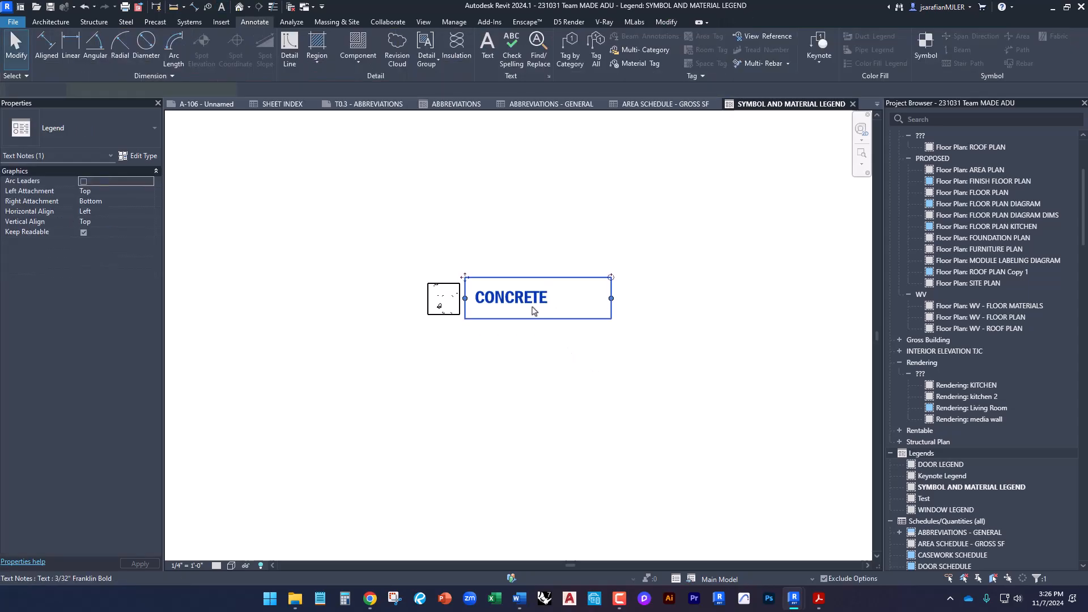
pyautogui.keyDown('ctrl'); pyautogui.click(442, 306); pyautogui.keyUp('ctrl')
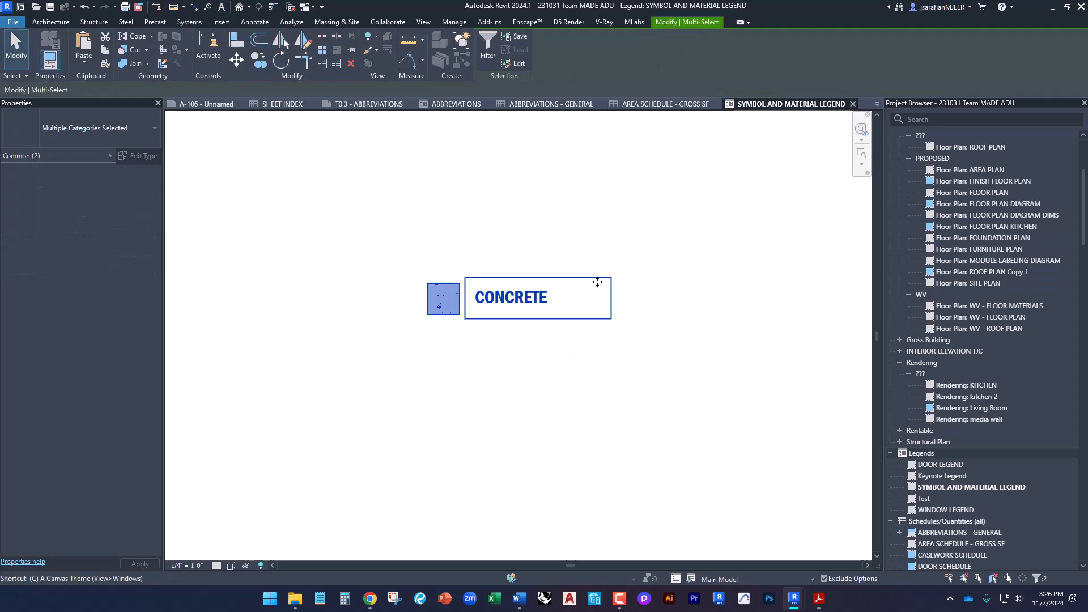
pyautogui.press('c')
pyautogui.click(671, 280)
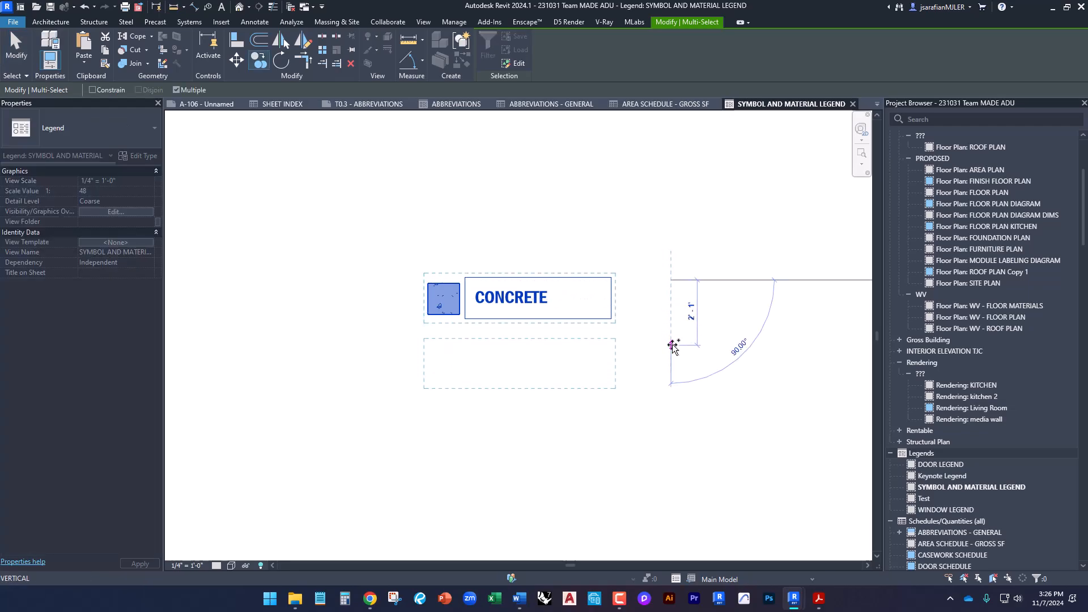
pyautogui.click(672, 344)
pyautogui.press('Escape')
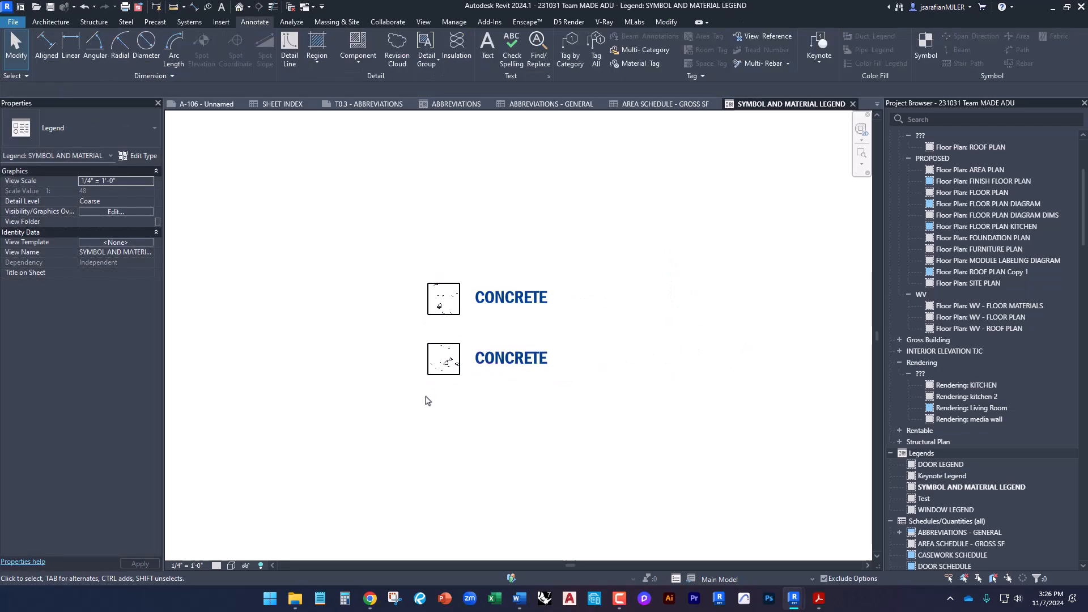
# Step: Change the copied label's text to STUCCO
pyautogui.scroll(2, 419, 364)
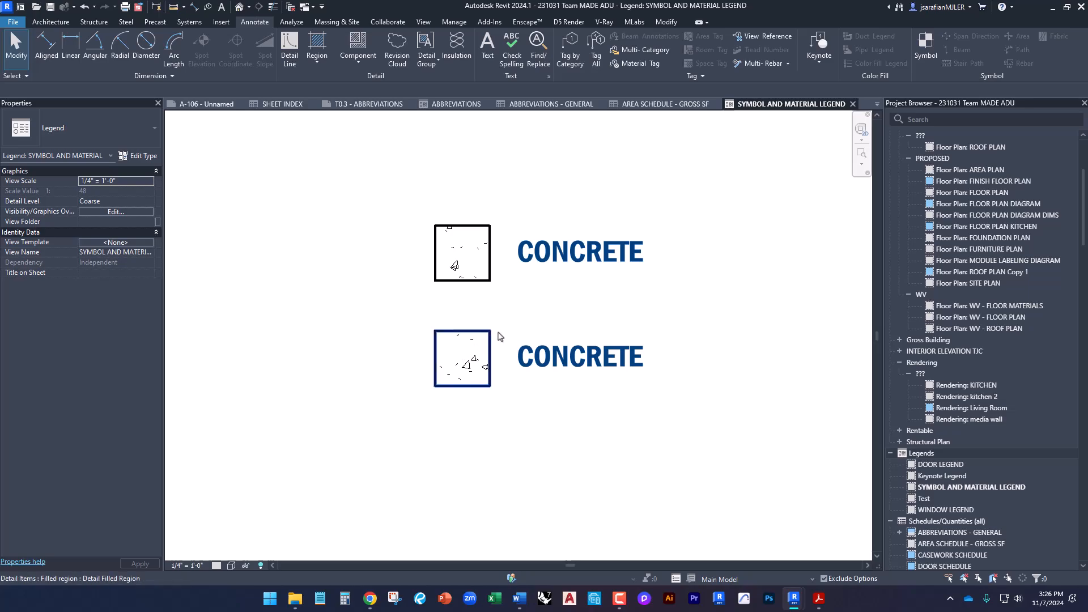
pyautogui.click(539, 357)
pyautogui.click(539, 357)
pyautogui.doubleClick(613, 364)
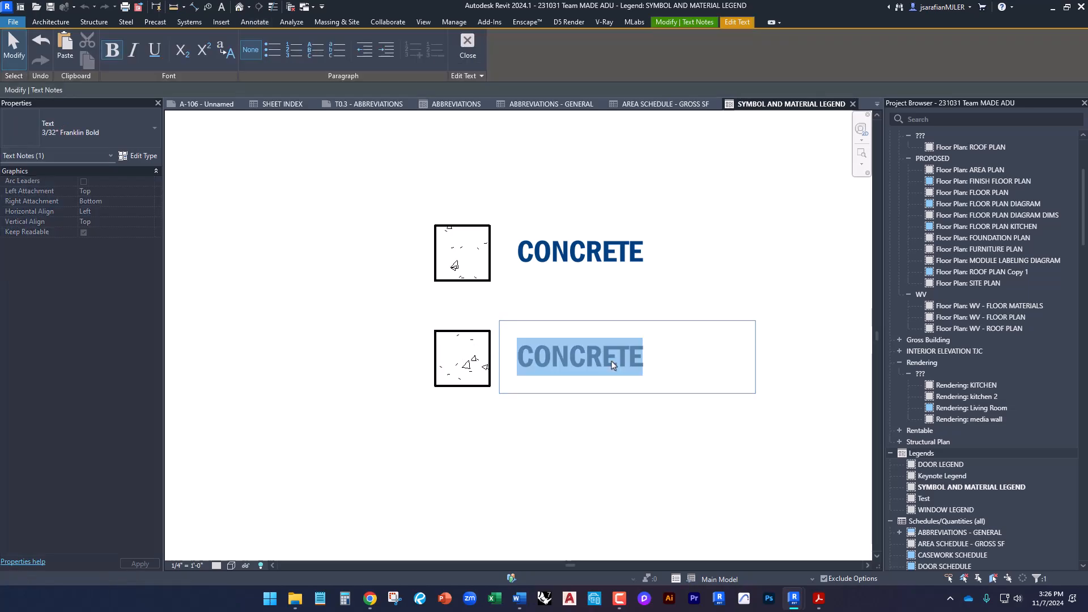
pyautogui.write('G')
pyautogui.press('BackSpace')
pyautogui.write('STUCCO')
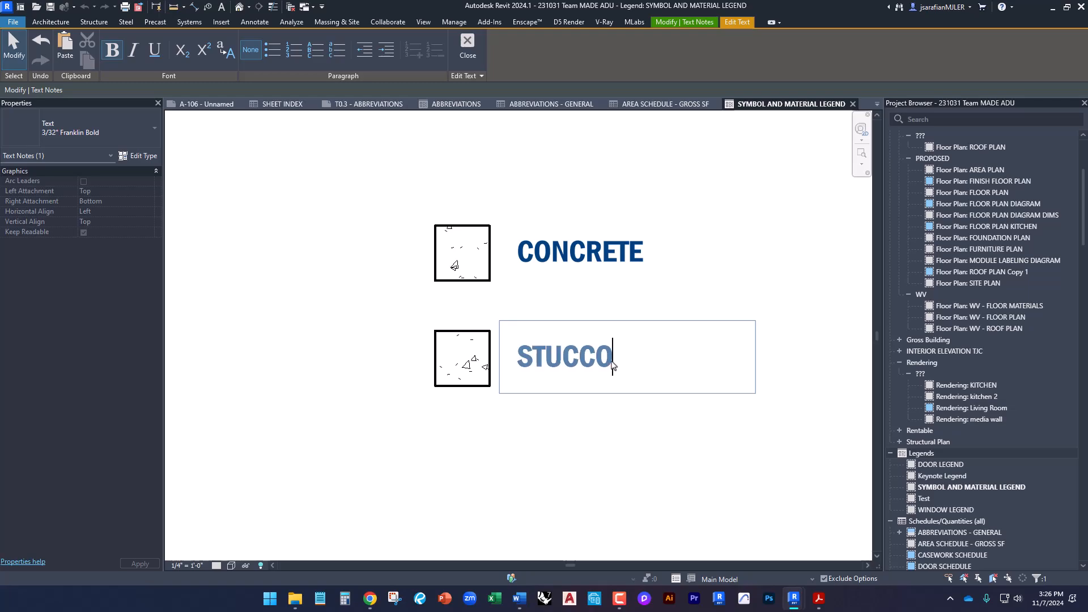
pyautogui.click(636, 457)
pyautogui.click(636, 457)
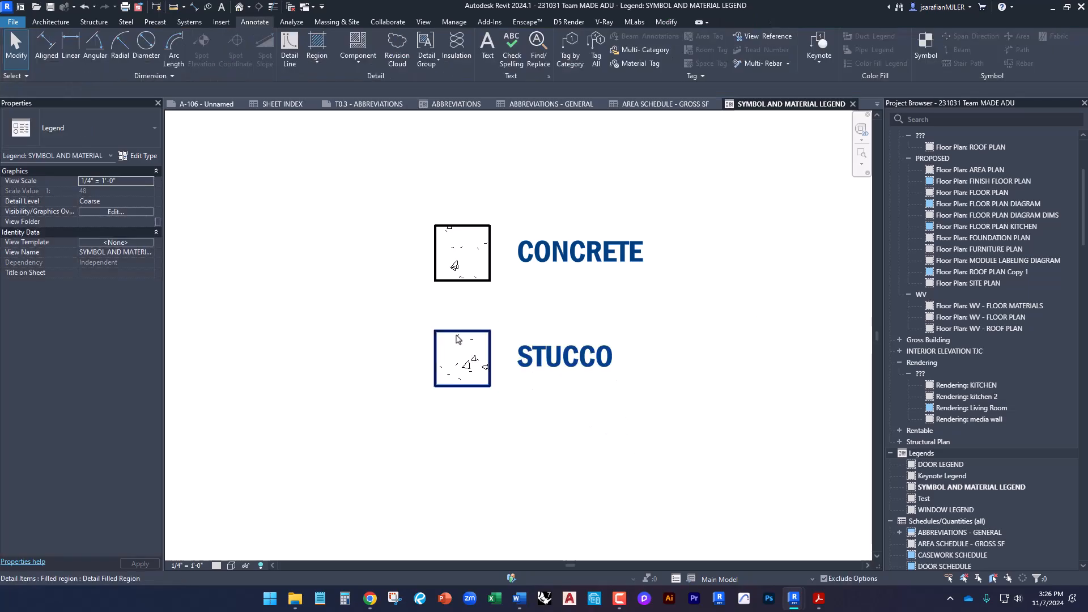
# Step: Change the filled region type of the swatch beside STUCCO to Gypsum
pyautogui.click(462, 358)
pyautogui.click(124, 138)
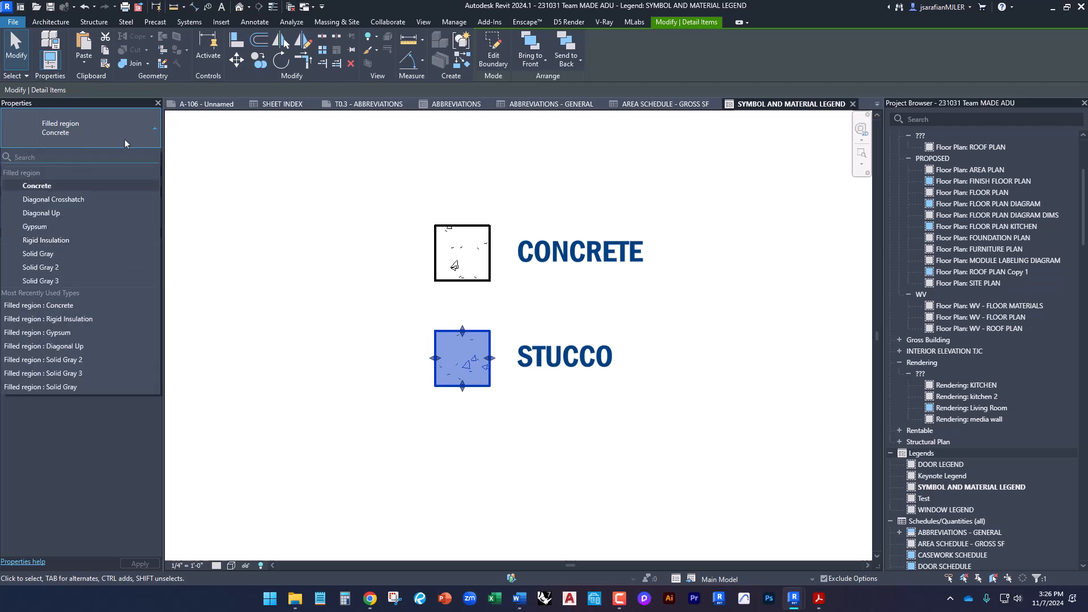
pyautogui.click(54, 226)
pyautogui.click(571, 457)
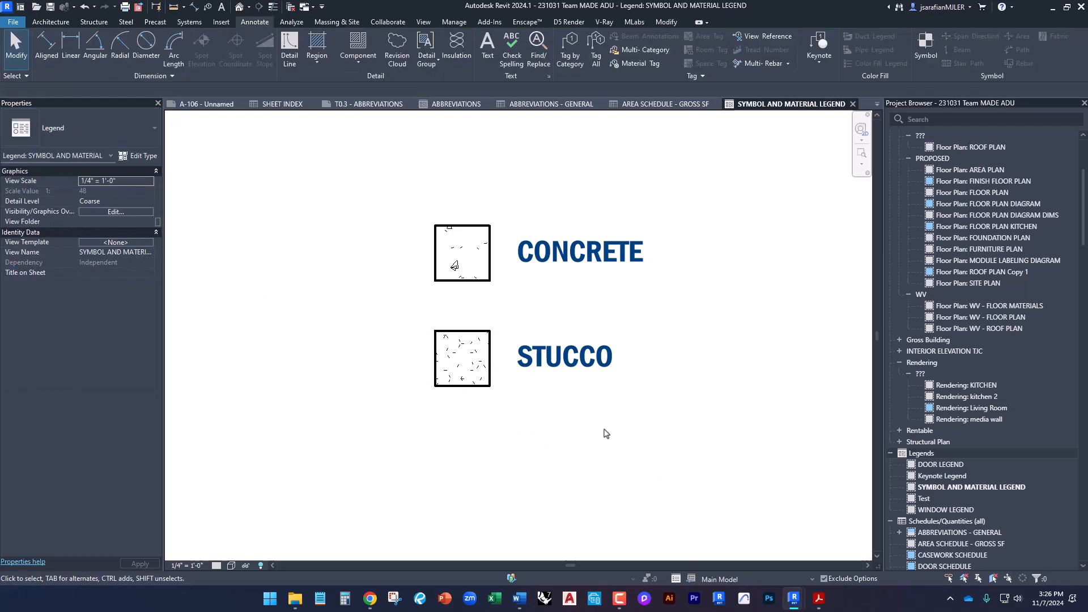
# Step: Copy the stucco swatch and its label together about 2'-2" straight down
pyautogui.moveTo(600, 423); pyautogui.dragTo(570, 369, button='middle')
pyautogui.moveTo(673, 379); pyautogui.dragTo(422, 296)
pyautogui.press('c')
pyautogui.press('o')
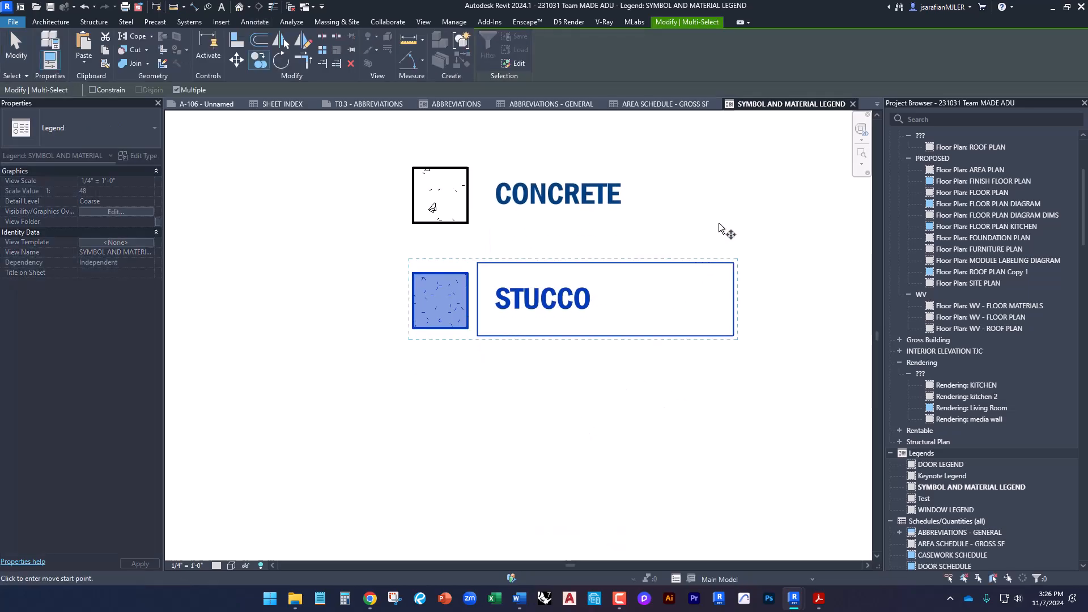
pyautogui.click(776, 209)
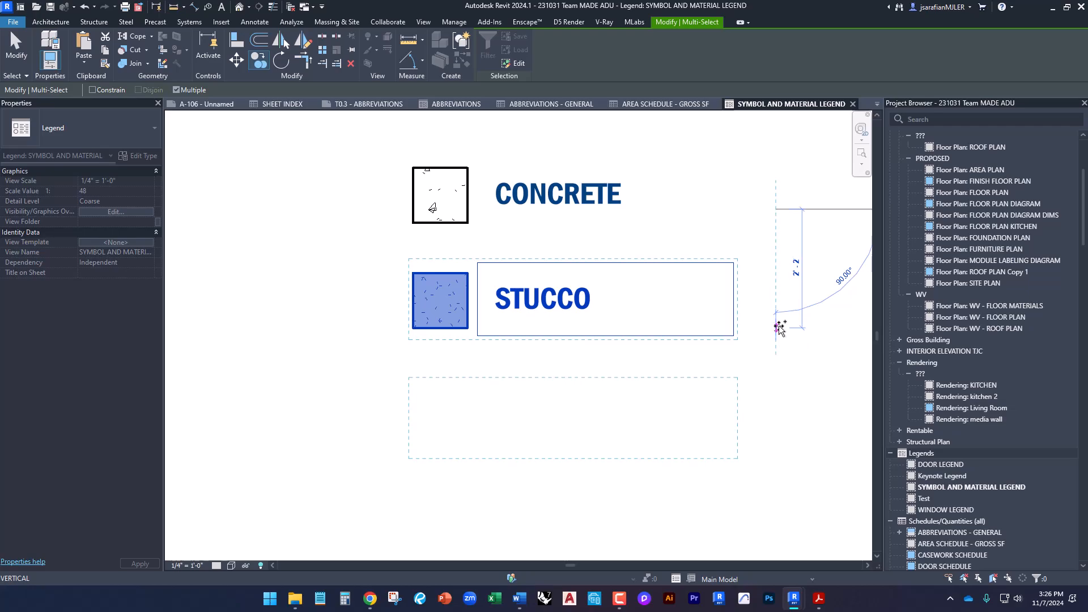
pyautogui.click(776, 329)
pyautogui.press('Escape')
pyautogui.press('Escape')
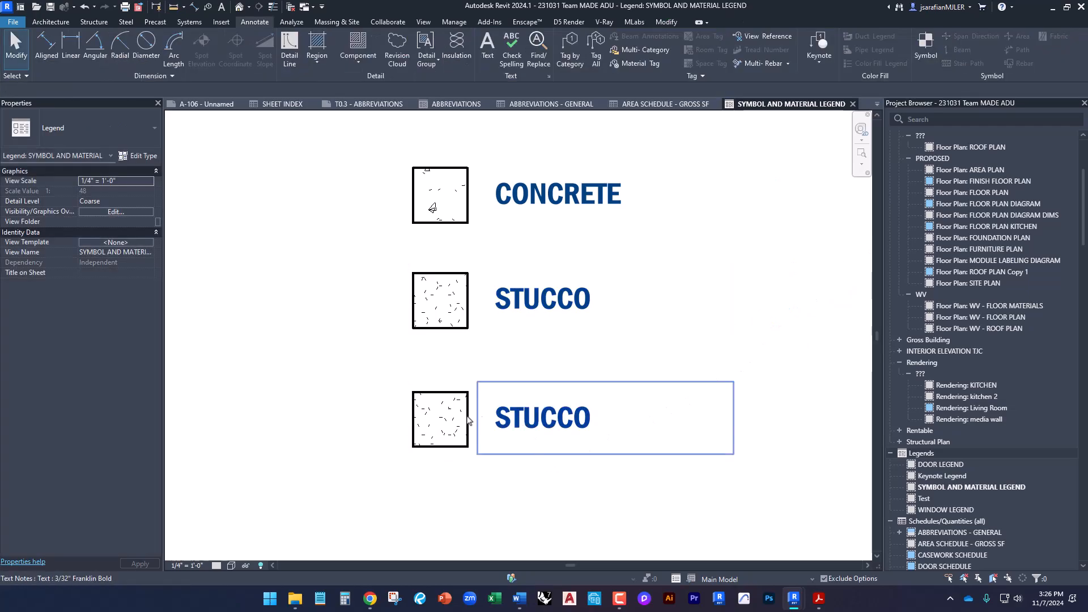
# Step: Duplicate the lowest swatch's Gypsum filled region type under the name EARTH HATCH
pyautogui.click(448, 411)
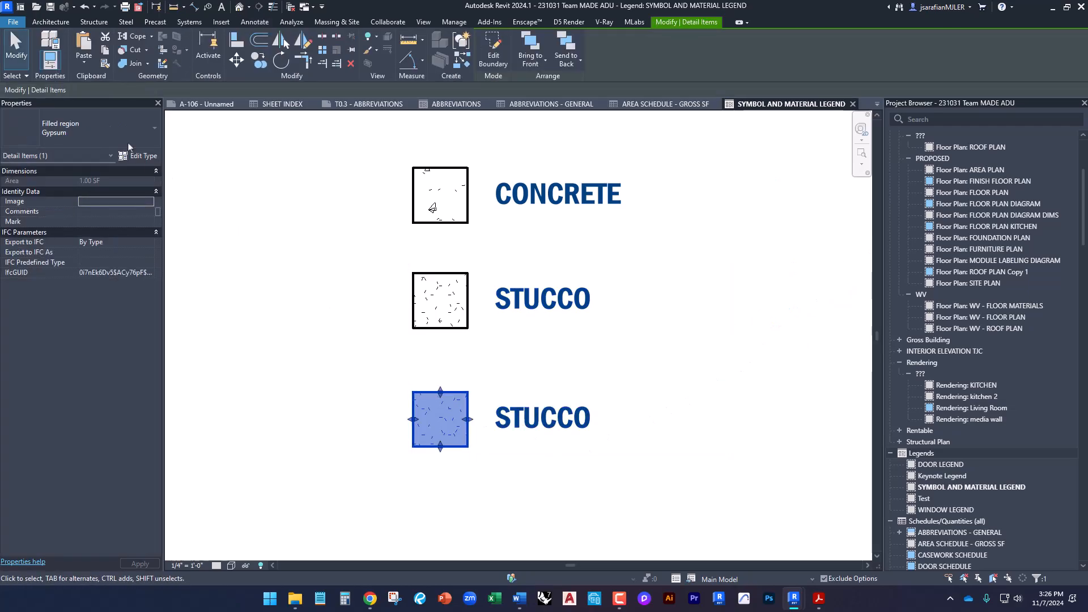
pyautogui.click(104, 113)
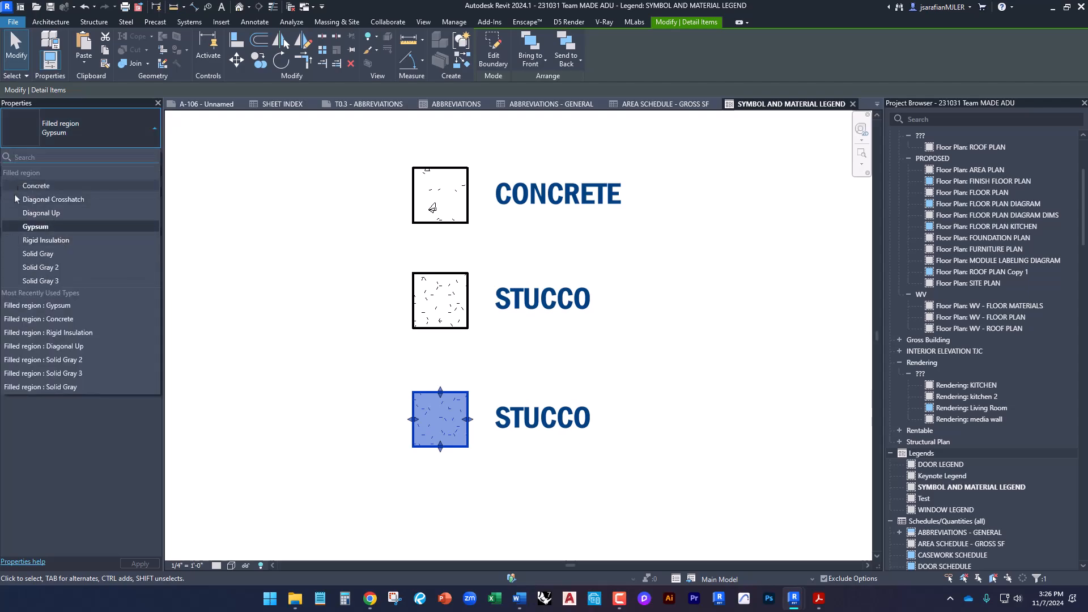
pyautogui.click(278, 332)
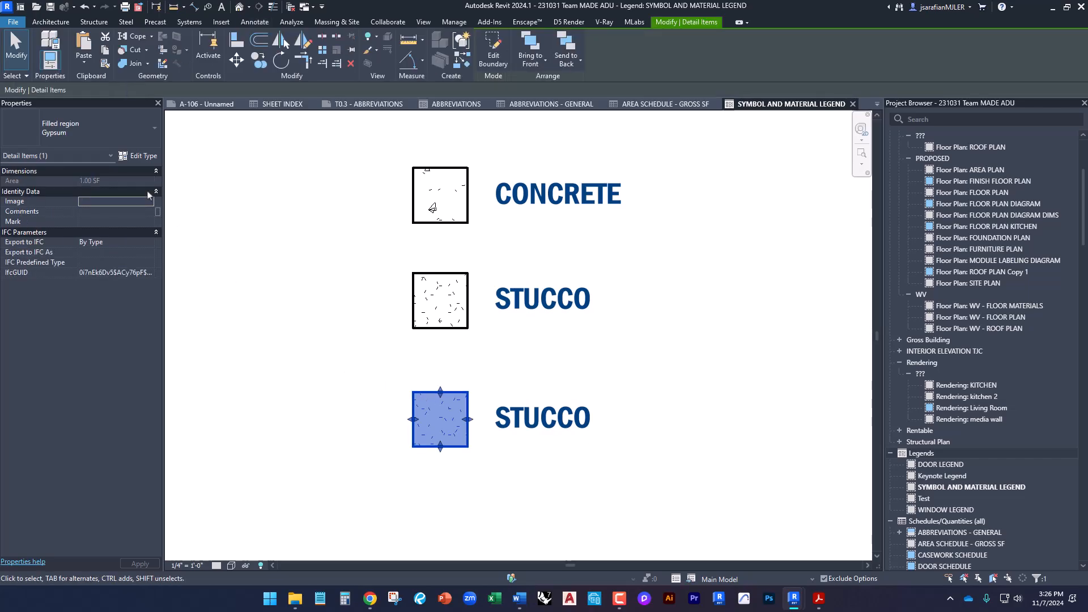
pyautogui.click(138, 155)
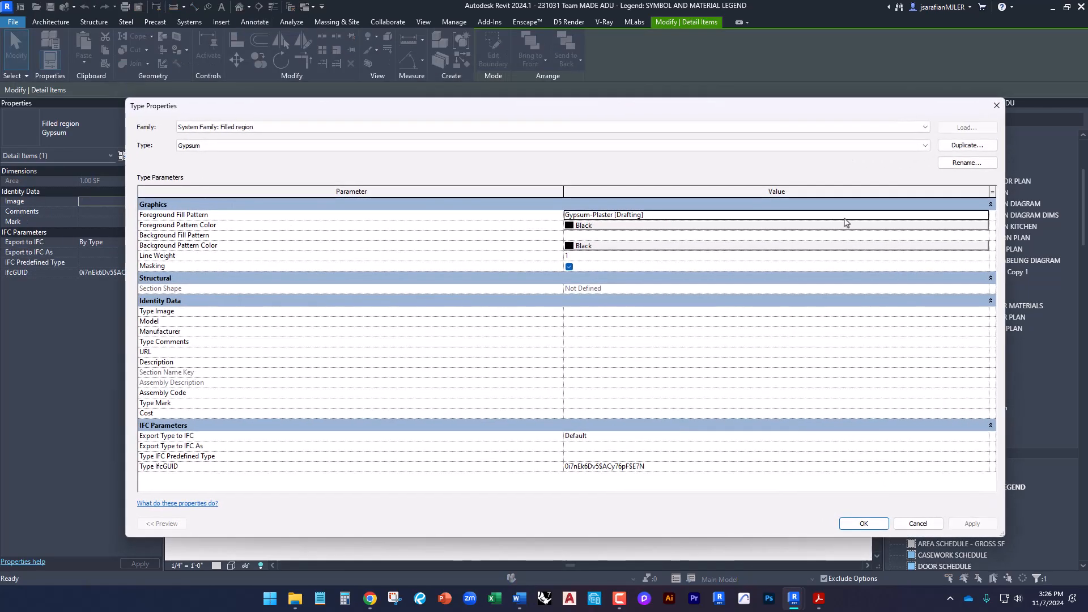
pyautogui.click(963, 145)
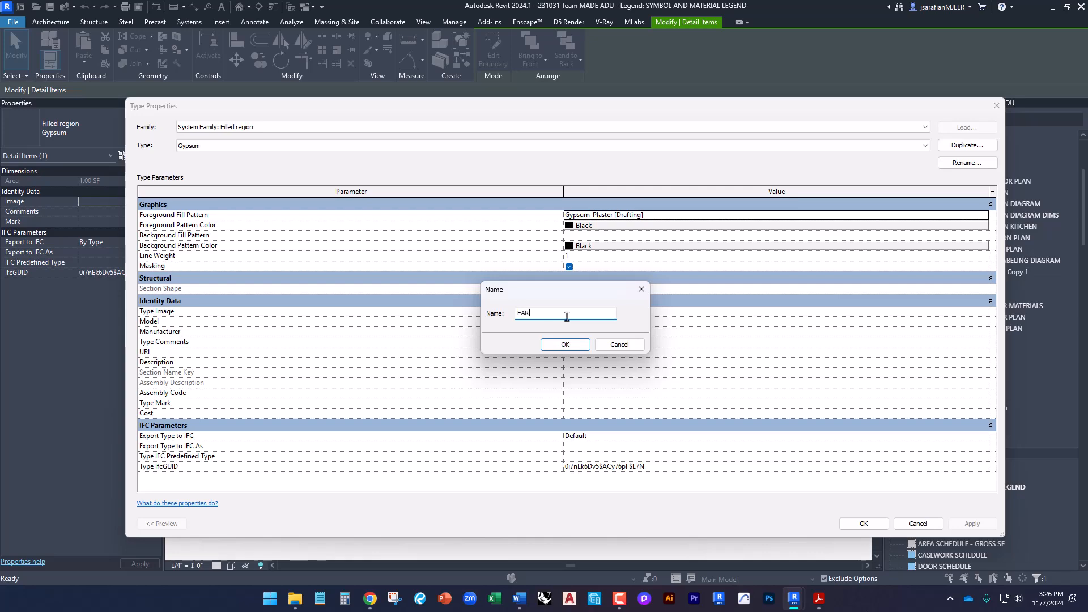
pyautogui.write('EARTH HATCH')
pyautogui.click(565, 345)
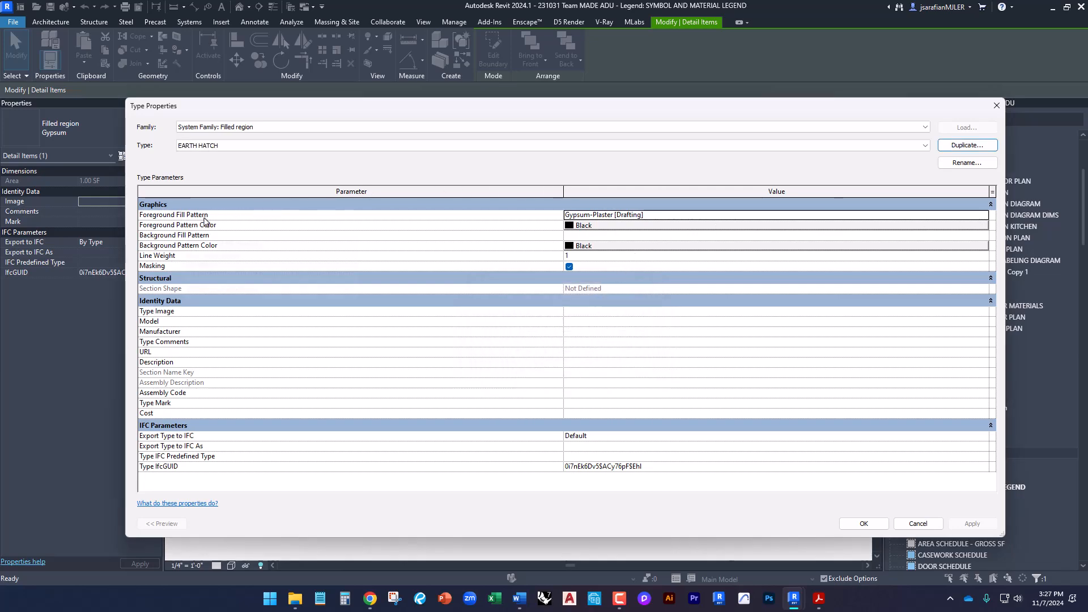
# Step: Set the EARTH HATCH type's foreground fill pattern to the Earth drafting pattern and apply it to the swatch
pyautogui.click(986, 215)
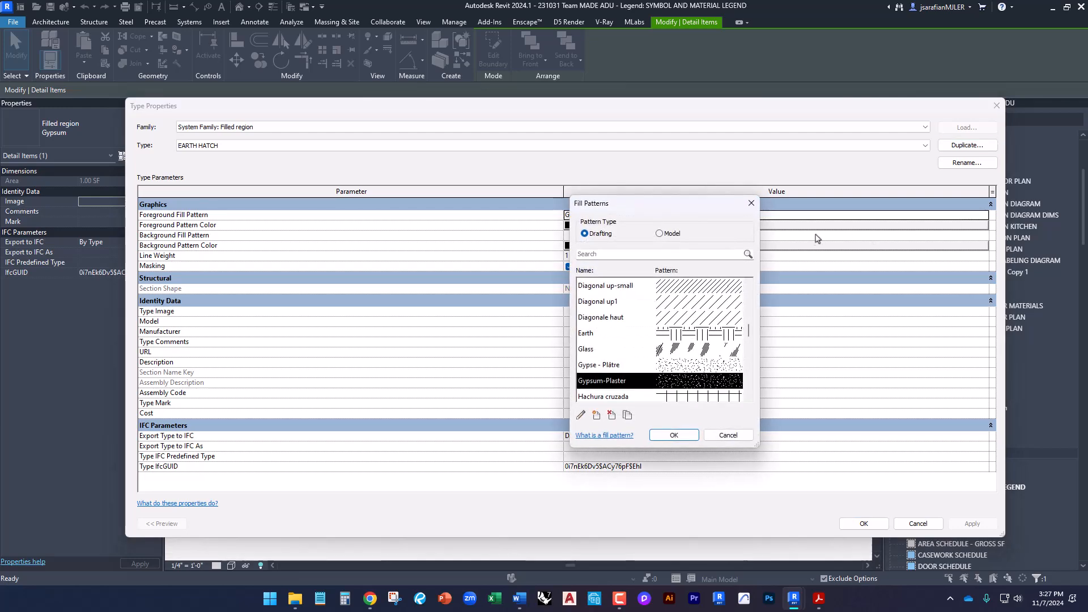
pyautogui.click(691, 336)
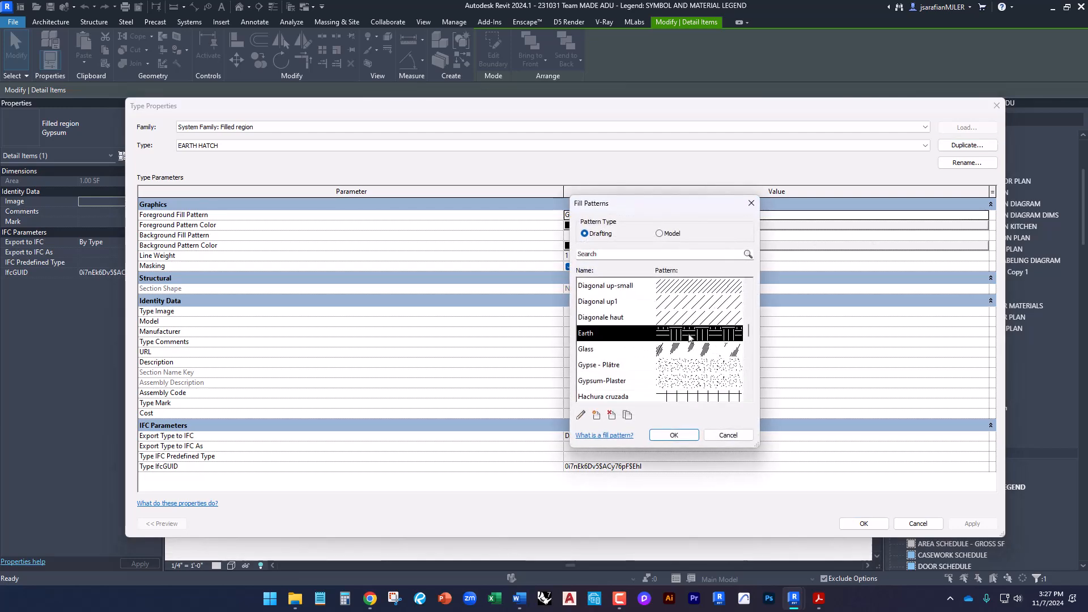
pyautogui.click(674, 435)
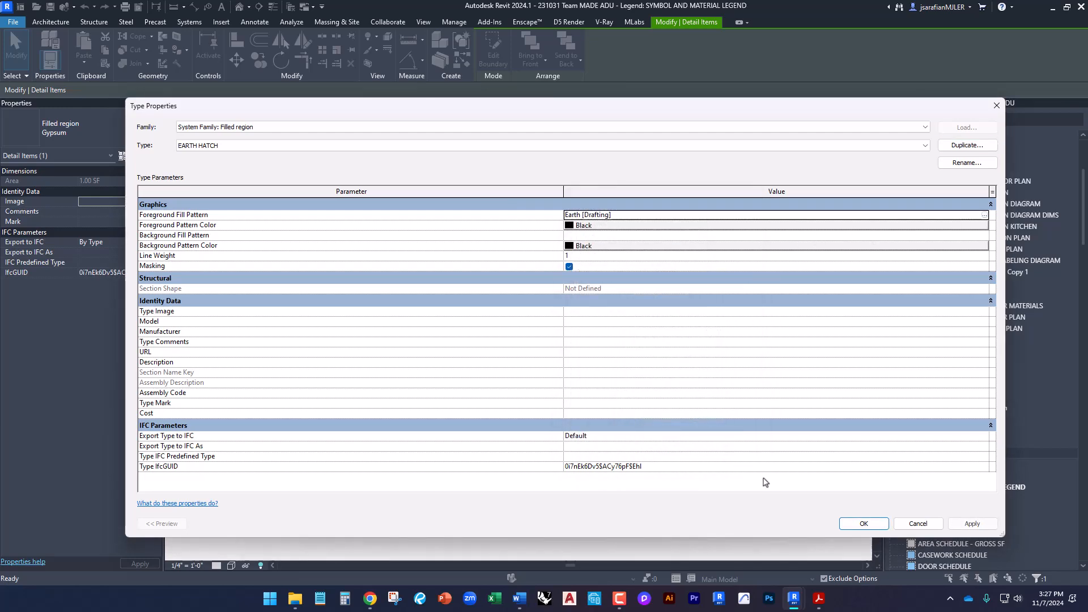
pyautogui.click(864, 524)
# Step: Change the text of the label beside the earth swatch to EARTH
pyautogui.scroll(-2, 444, 434)
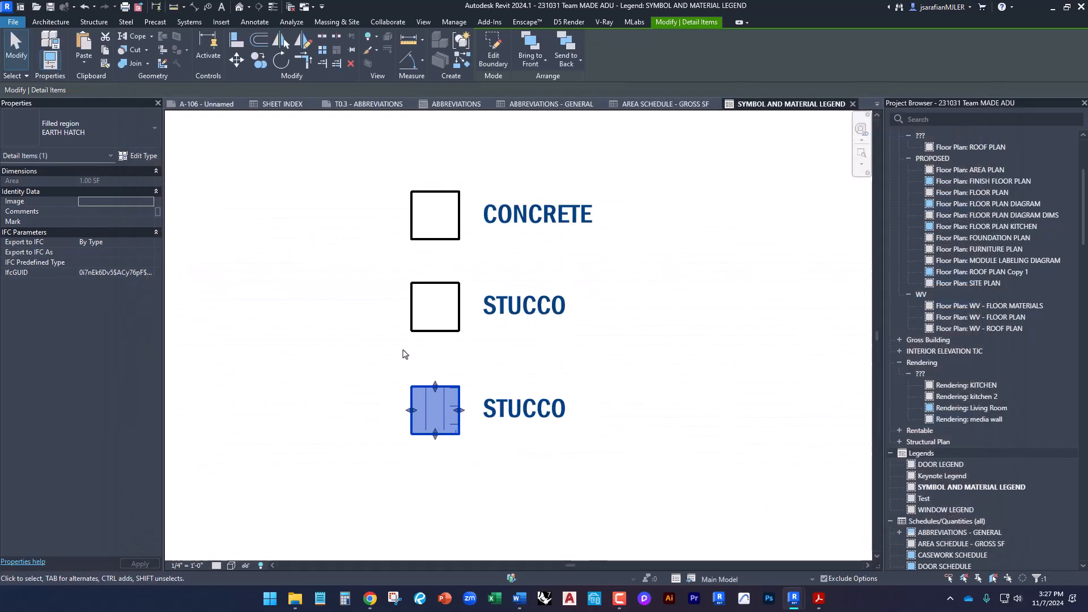
pyautogui.click(467, 449)
pyautogui.click(486, 397)
pyautogui.click(491, 398)
pyautogui.moveTo(550, 403); pyautogui.dragTo(449, 409)
pyautogui.write('EART')
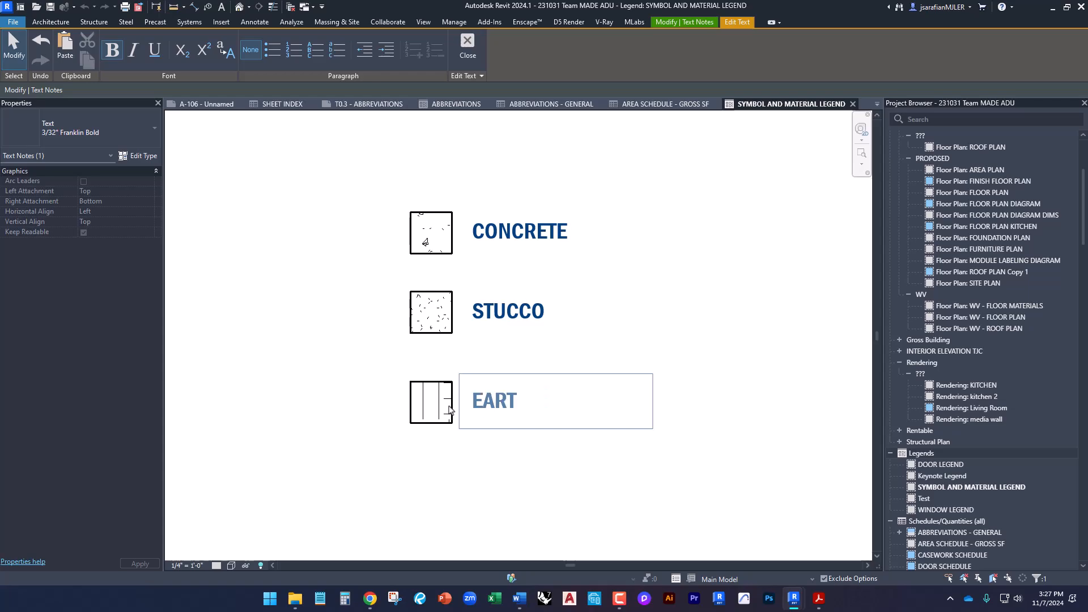
pyautogui.write('H')
pyautogui.click(498, 462)
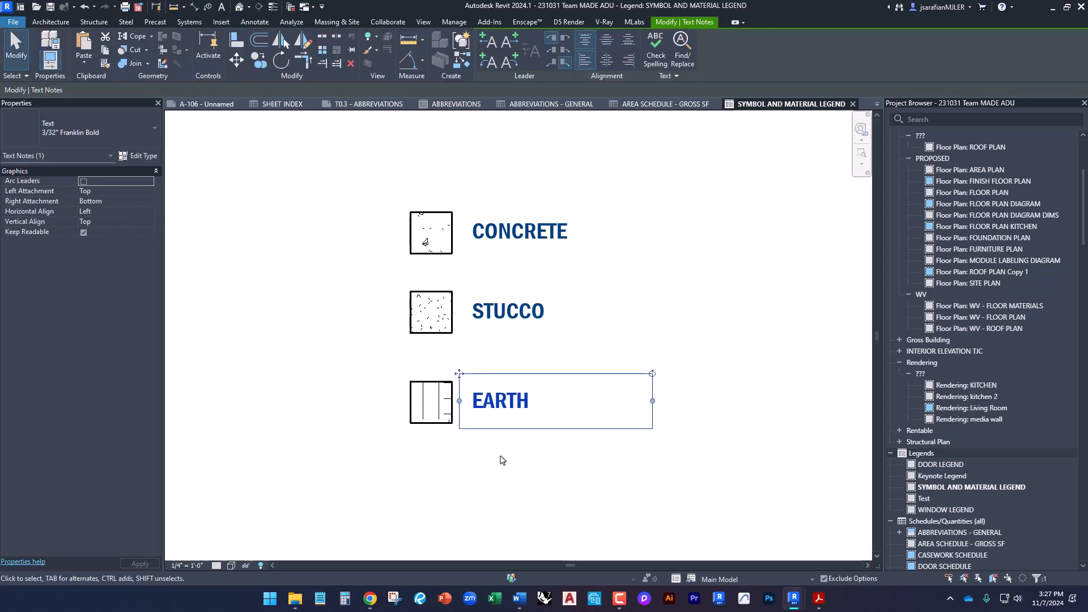
# Step: Set the legend's view scale to 1/2" = 1'-0" and lower the EARTH label to the middle of its swatch
pyautogui.click(187, 565)
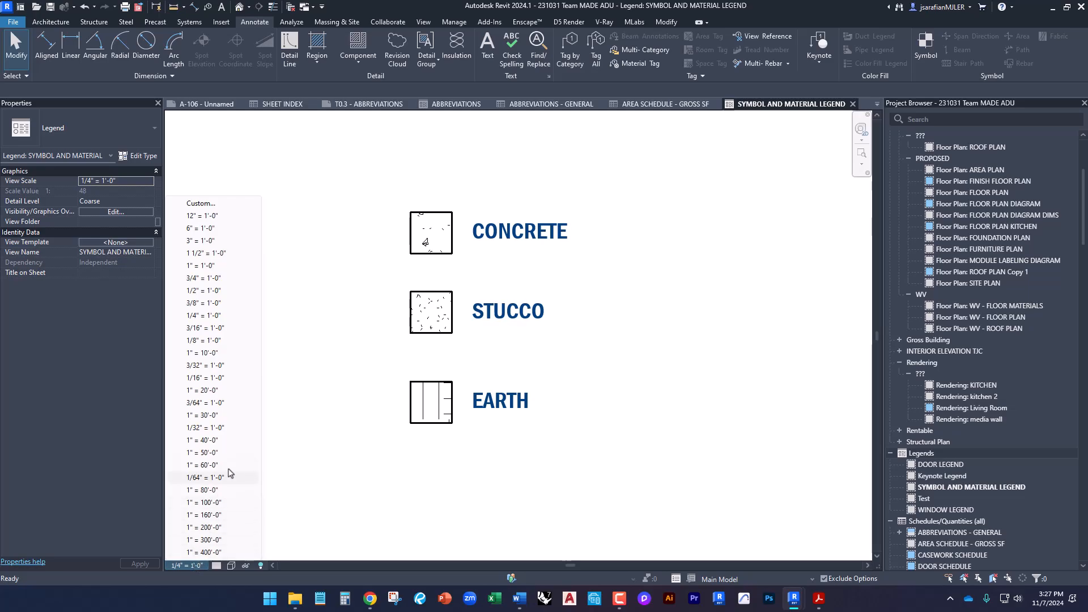
pyautogui.click(211, 291)
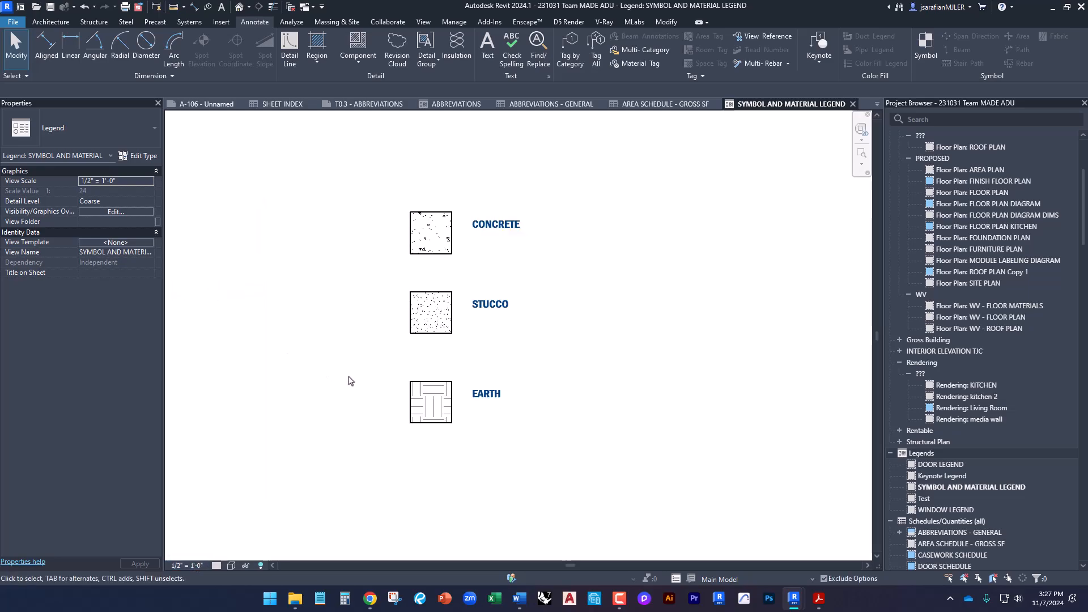
pyautogui.scroll(4, 462, 358)
pyautogui.click(459, 383)
pyautogui.moveTo(457, 374)
pyautogui.mouseDown()
pyautogui.moveTo(457, 399)
pyautogui.moveTo(457, 390)
pyautogui.mouseUp()
pyautogui.click(485, 325)
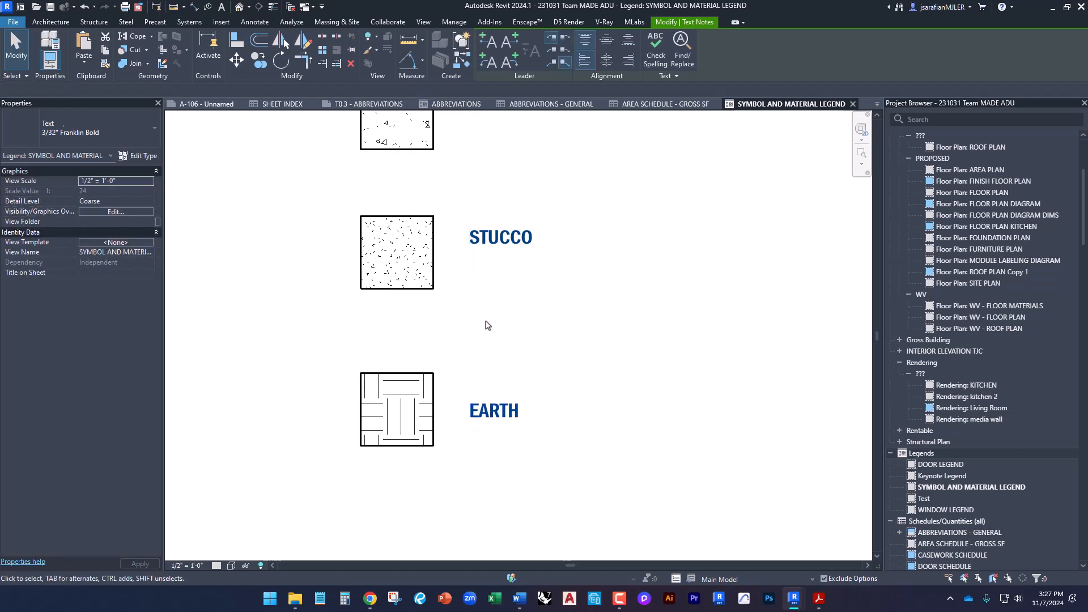
# Step: Lower the STUCCO and CONCRETE labels so each lines up with the middle of its swatch
pyautogui.click(484, 222)
pyautogui.moveTo(453, 212); pyautogui.dragTo(452, 229)
pyautogui.click(481, 474)
pyautogui.scroll(-2, 480, 453)
pyautogui.click(480, 181)
pyautogui.moveTo(464, 168); pyautogui.dragTo(464, 181)
pyautogui.click(492, 375)
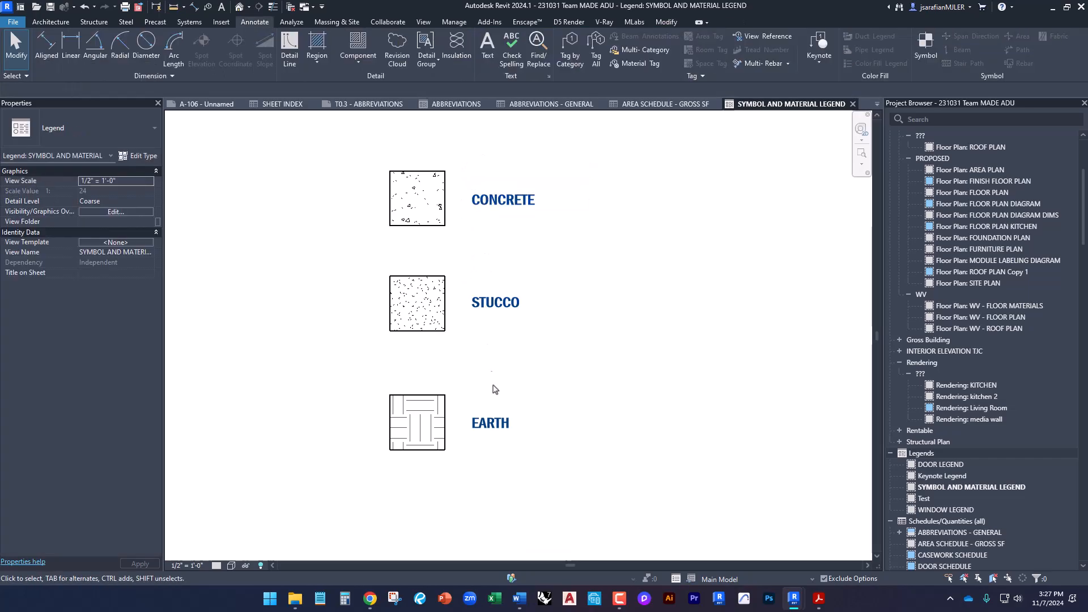
# Step: Move the stucco swatch and its label straight up to sit just below the concrete swatch
pyautogui.moveTo(546, 358); pyautogui.dragTo(356, 261)
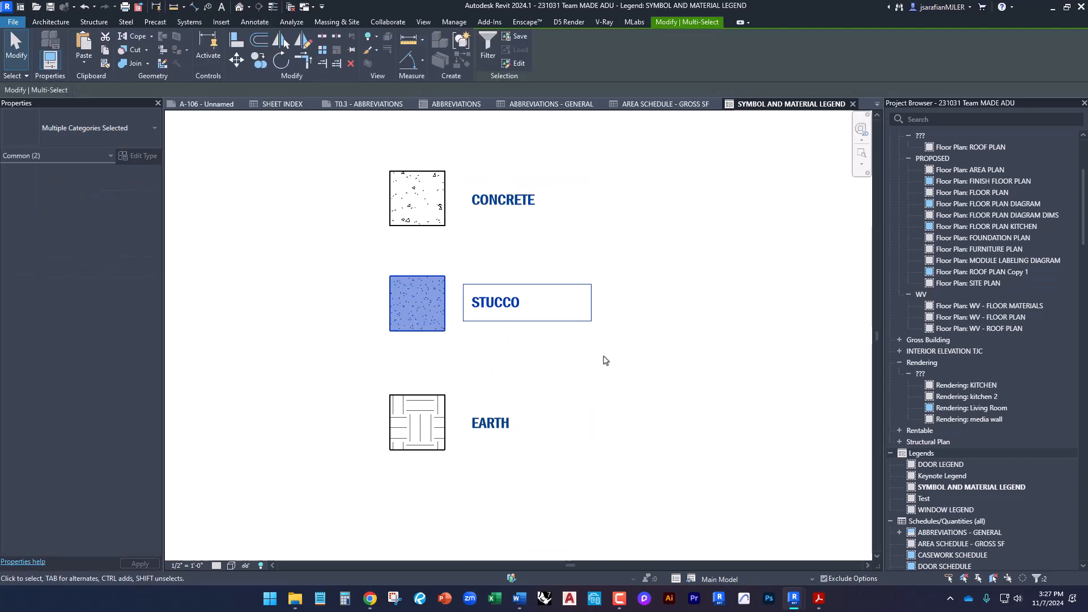
pyautogui.click(646, 367)
pyautogui.moveTo(564, 336); pyautogui.dragTo(343, 261)
pyautogui.press('m')
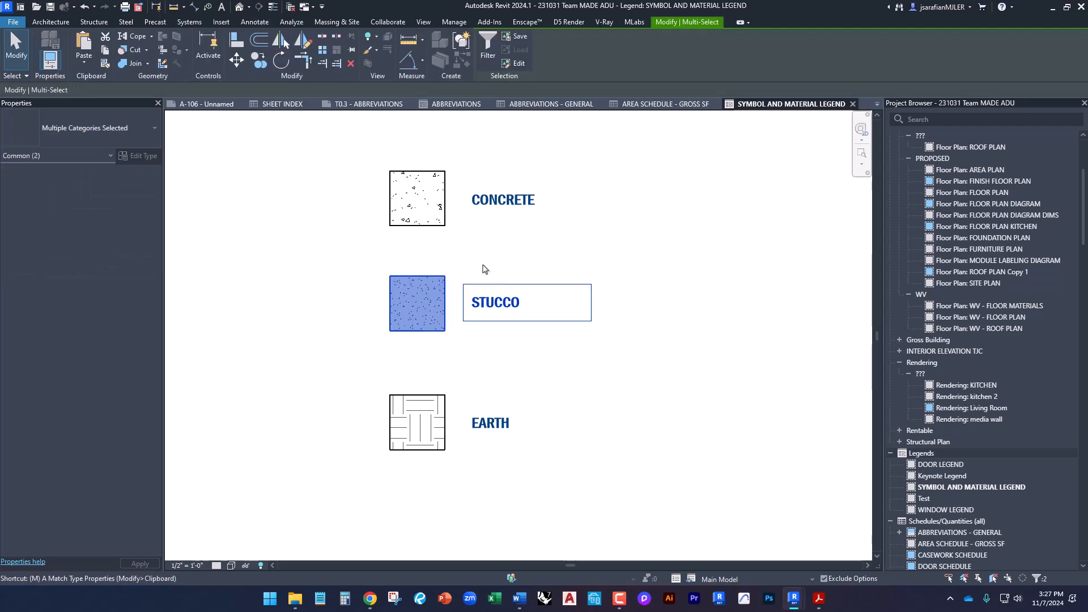
pyautogui.press('v')
pyautogui.click(626, 346)
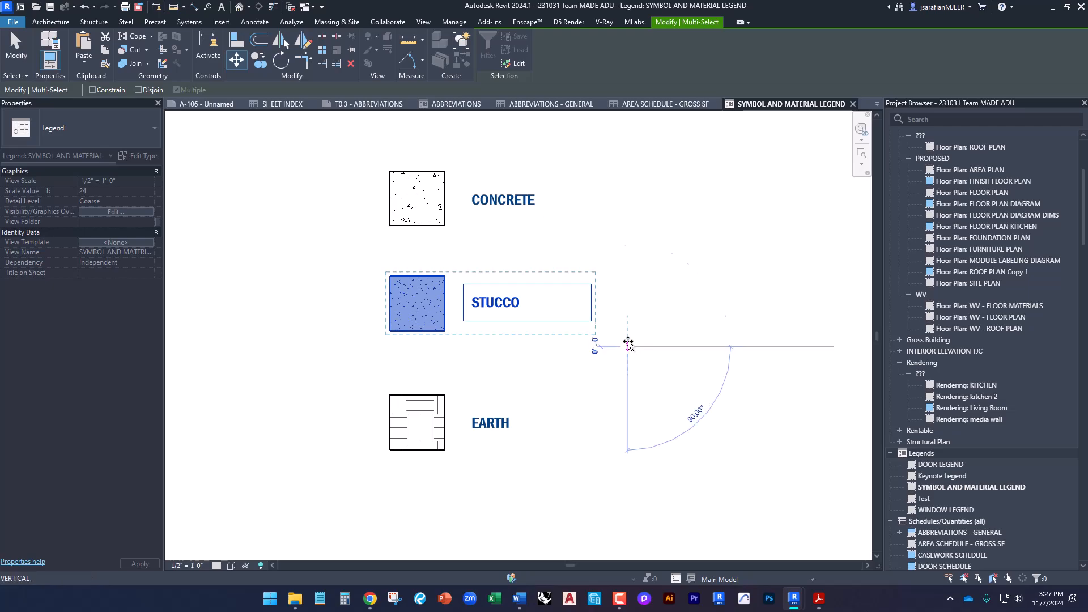
pyautogui.click(627, 314)
pyautogui.click(554, 476)
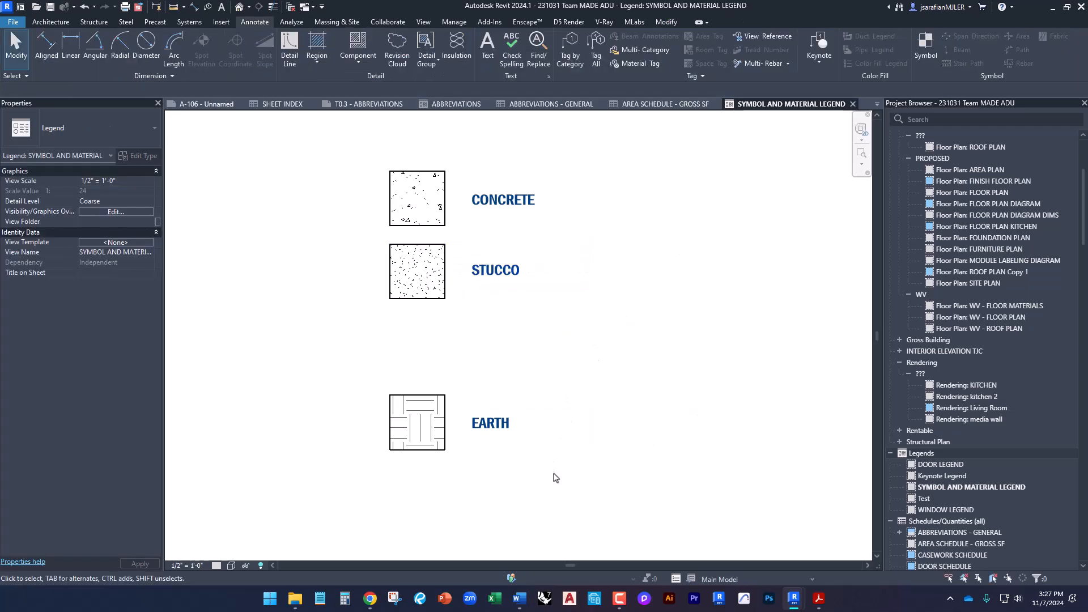
# Step: Move the earth swatch and its label straight up below the stucco swatch, leaving a small gap similar to the one above
pyautogui.press('m')
pyautogui.press('v')
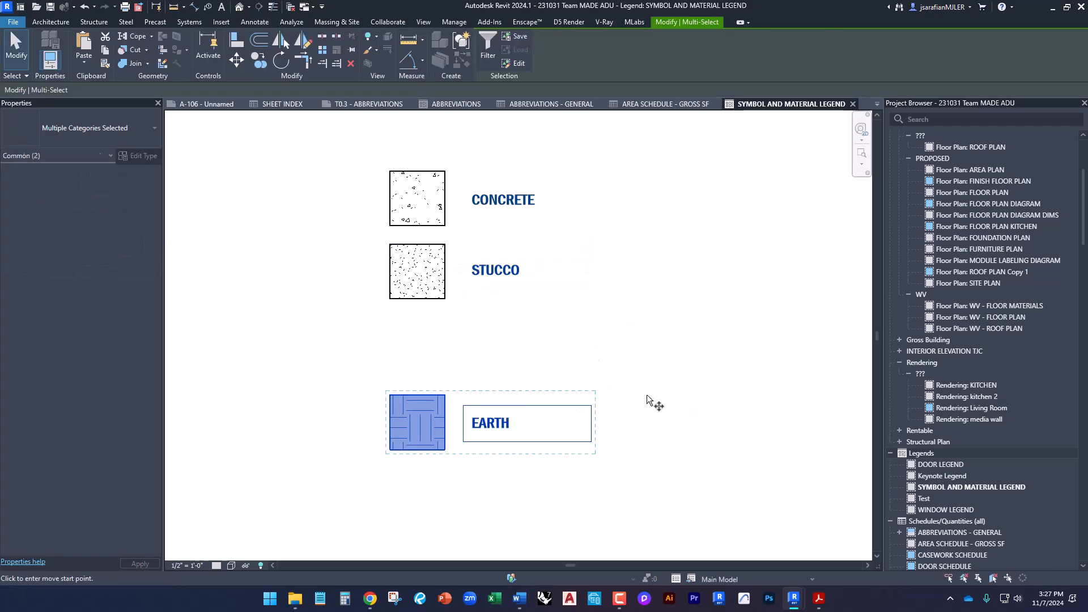
pyautogui.click(651, 395)
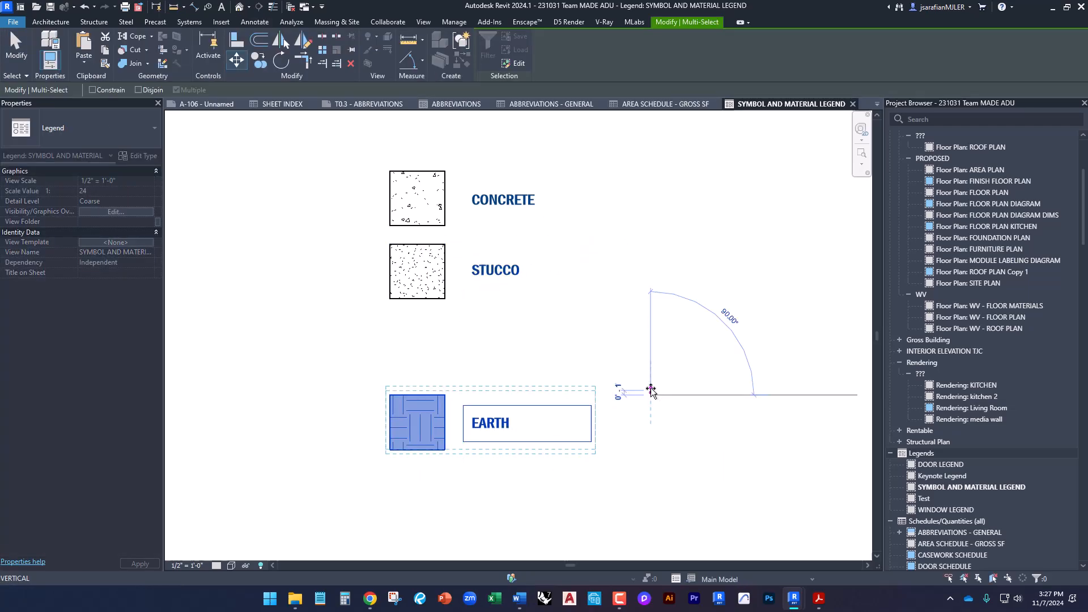
pyautogui.click(650, 313)
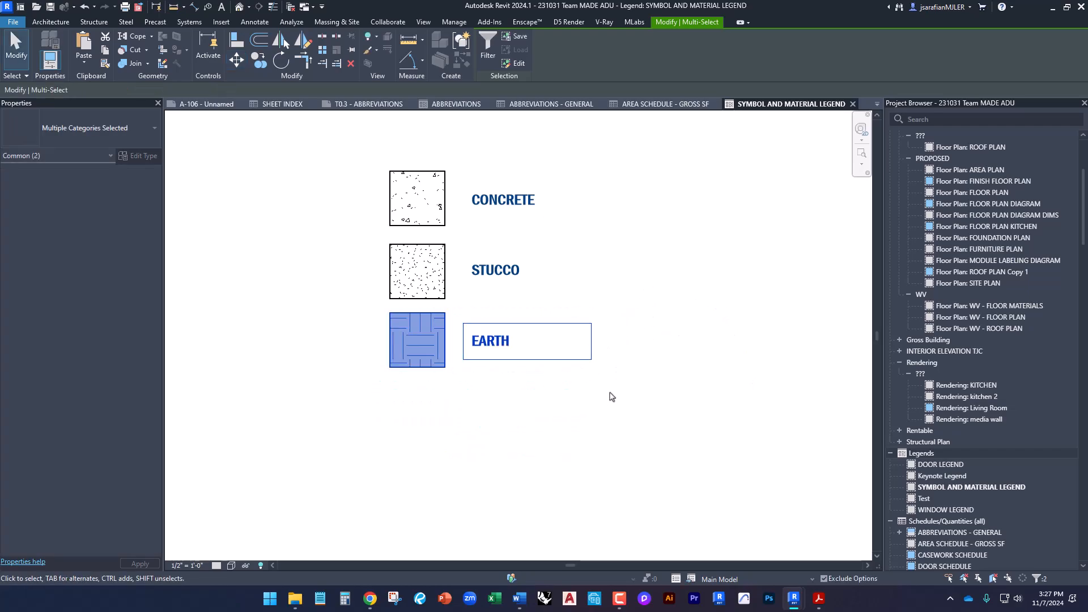
pyautogui.press('m')
pyautogui.press('v')
pyautogui.click(623, 361)
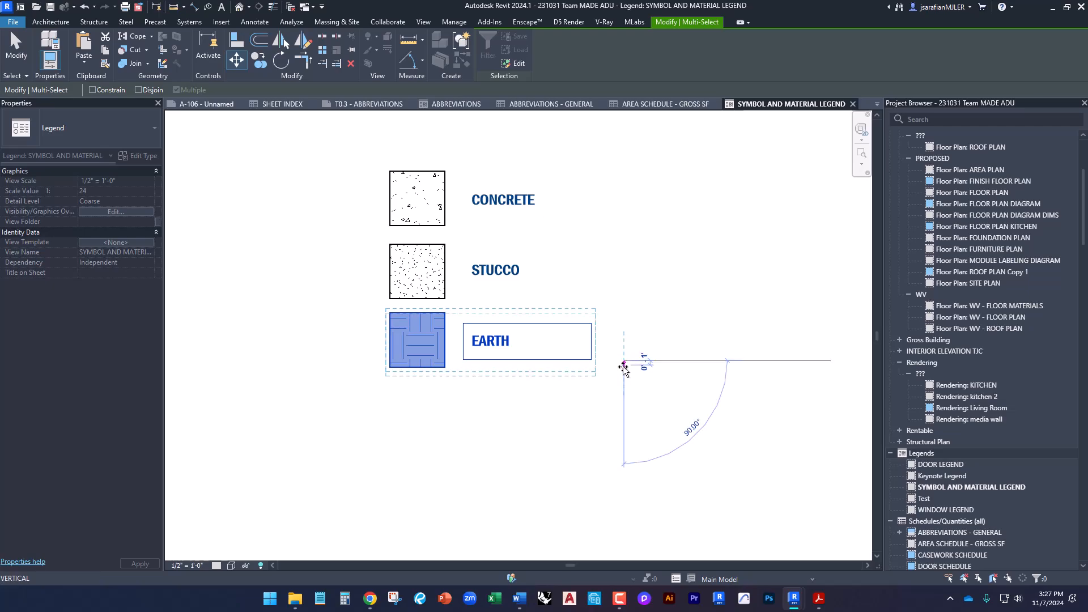
pyautogui.click(623, 369)
pyautogui.click(623, 372)
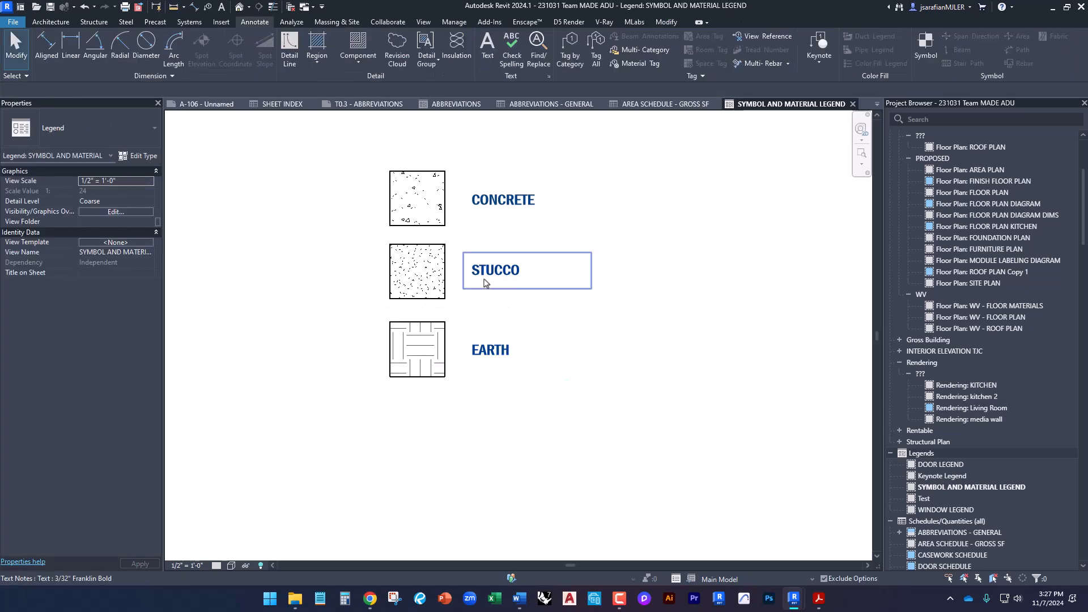
pyautogui.moveTo(435, 229); pyautogui.dragTo(418, 283, button='middle')
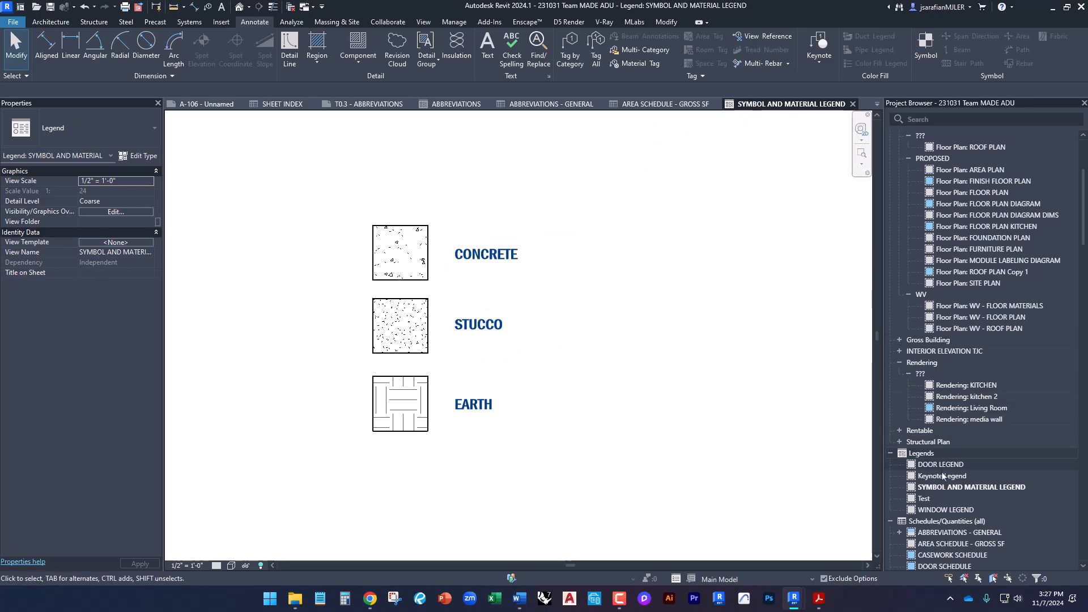
pyautogui.click(953, 488)
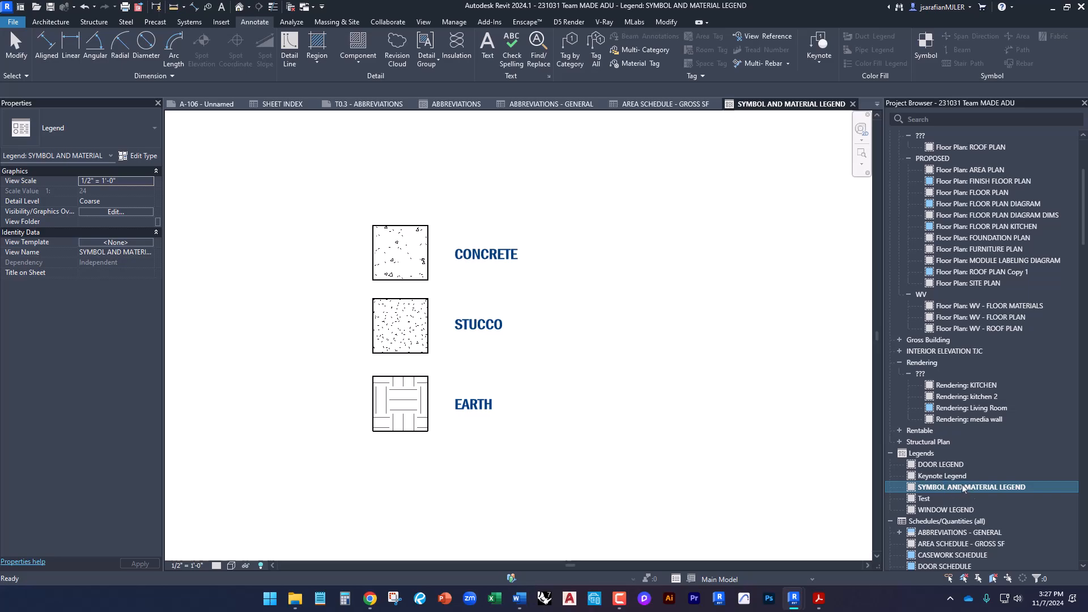
pyautogui.click(706, 448)
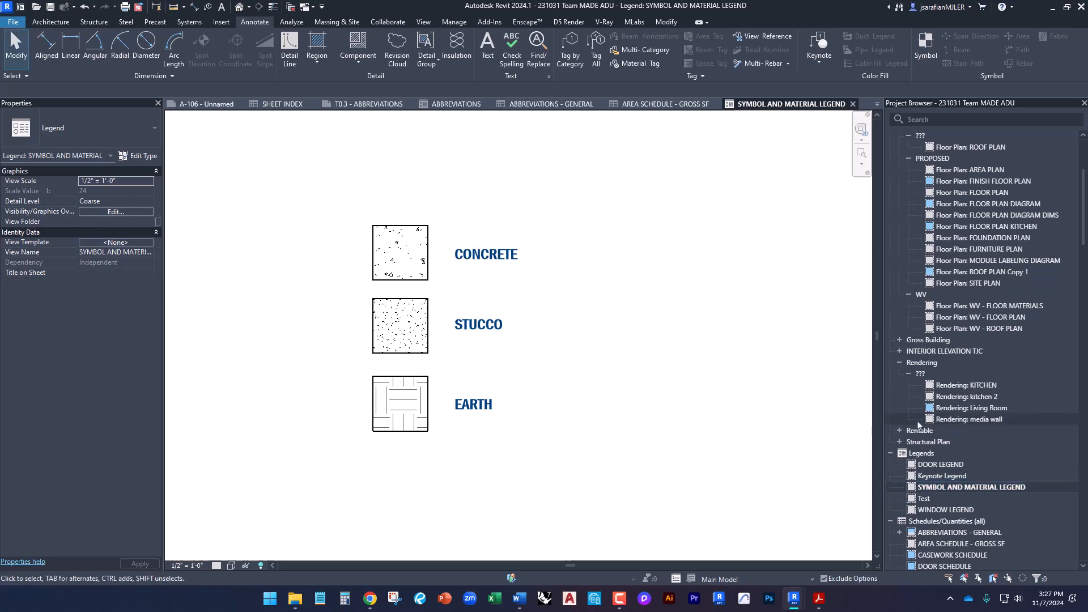
pyautogui.scroll(3, 957, 319)
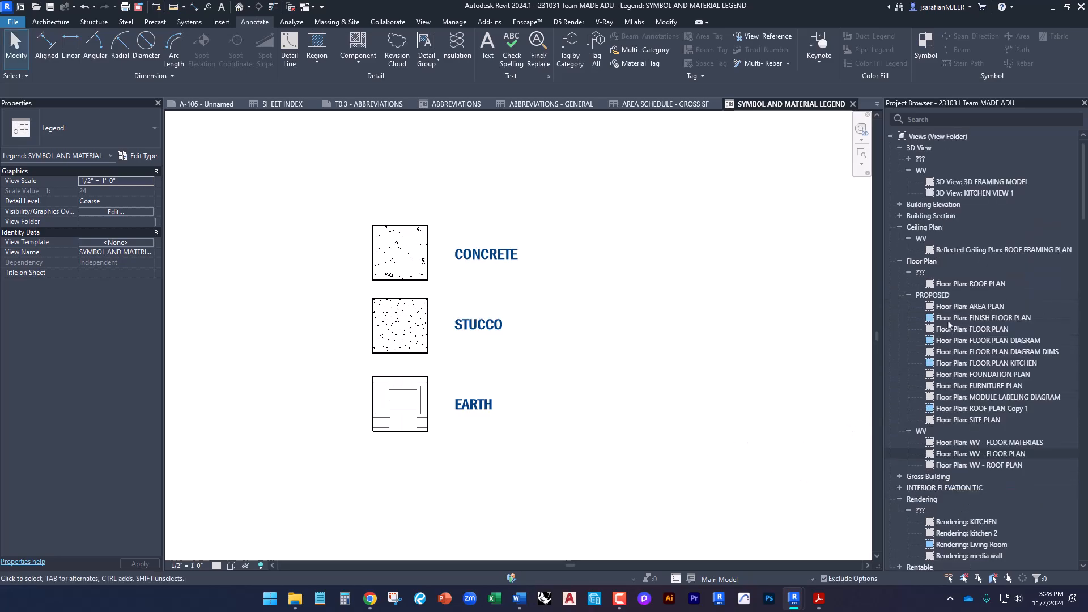
pyautogui.scroll(-3, 962, 485)
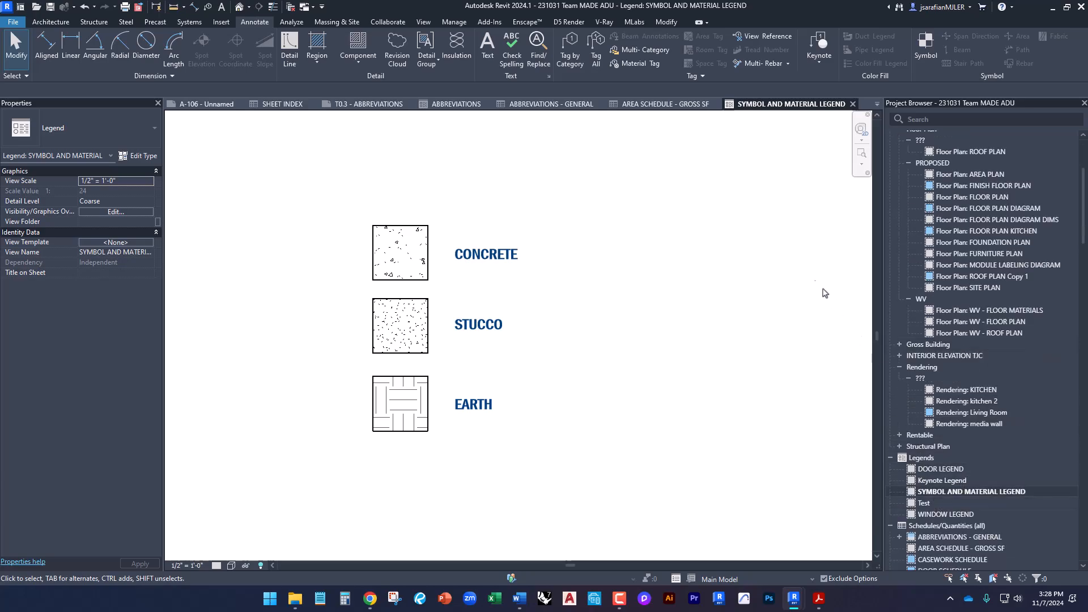
# Step: Return to the unnamed sheet A-106 and rename it as COVER PAGE, keeping its sheet number
pyautogui.click(206, 103)
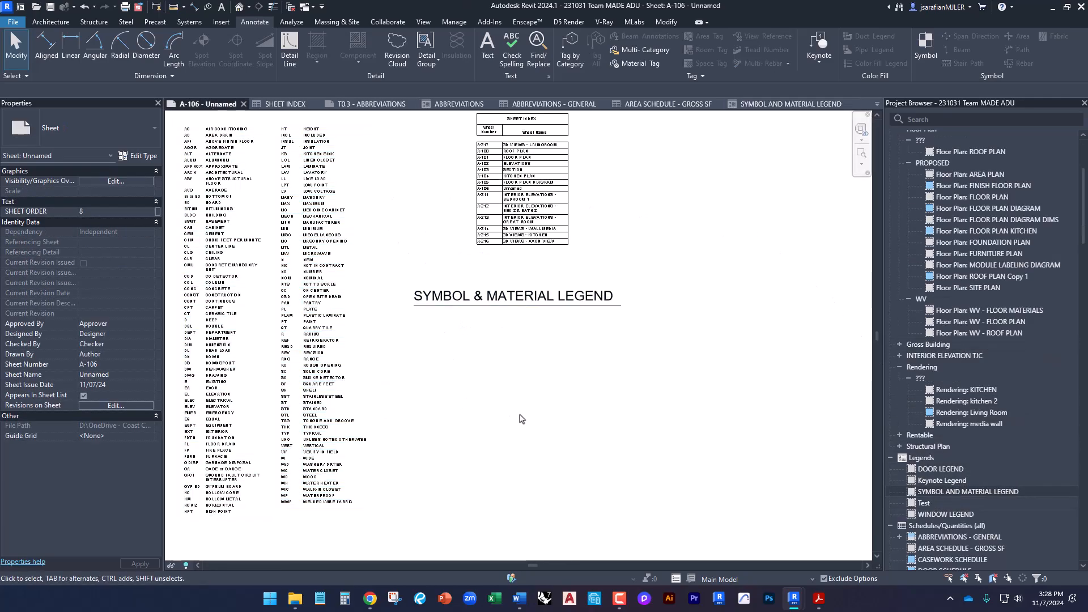
pyautogui.scroll(1, 533, 332)
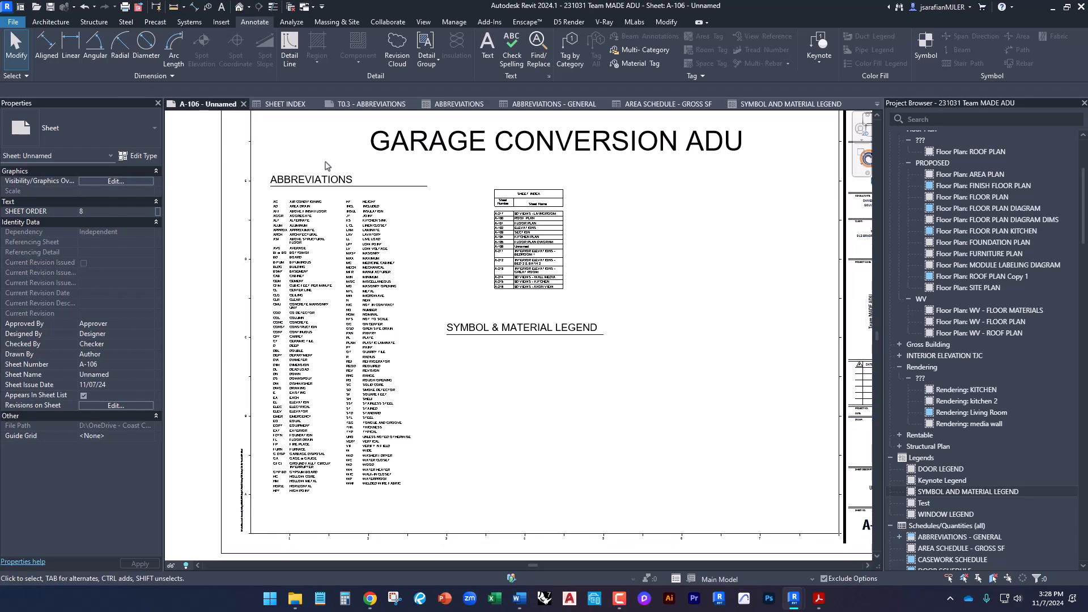
pyautogui.scroll(-10, 935, 484)
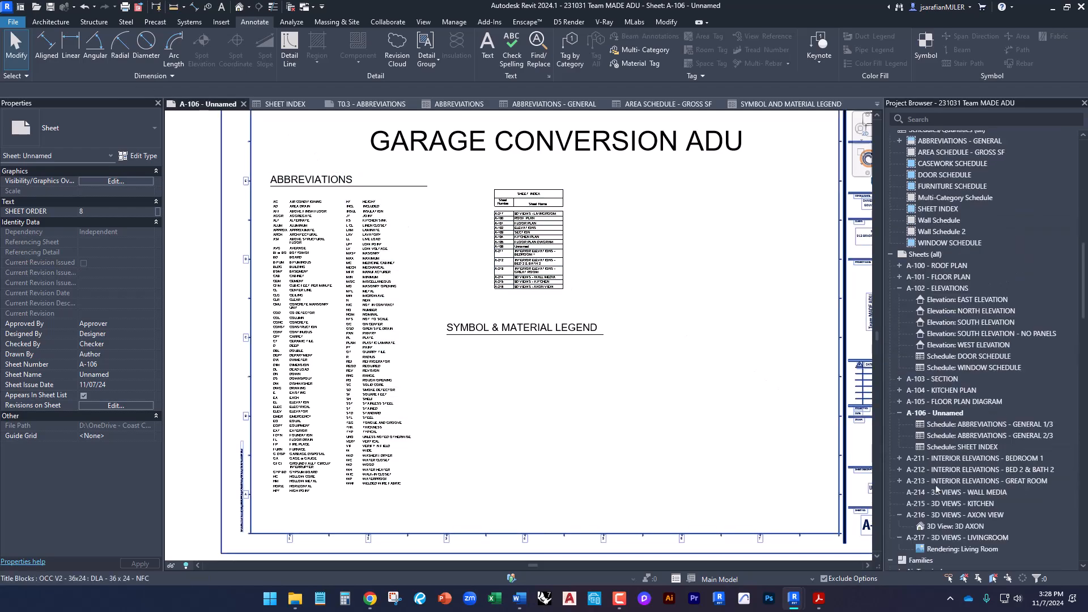
pyautogui.scroll(-5, 935, 485)
pyautogui.scroll(5, 941, 453)
pyautogui.click(948, 415)
pyautogui.rightClick(950, 419)
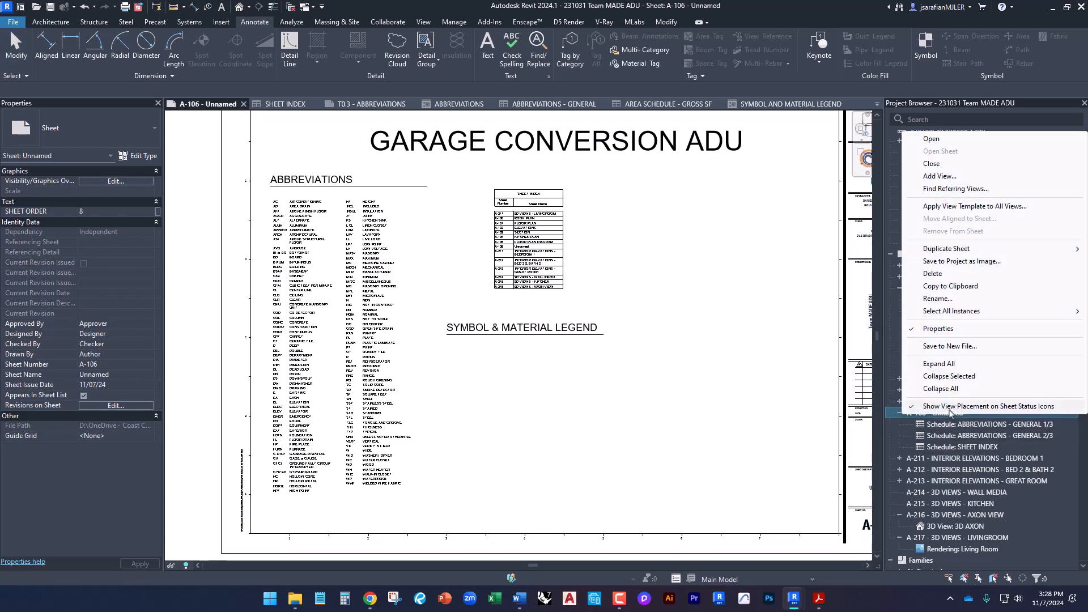
pyautogui.click(938, 298)
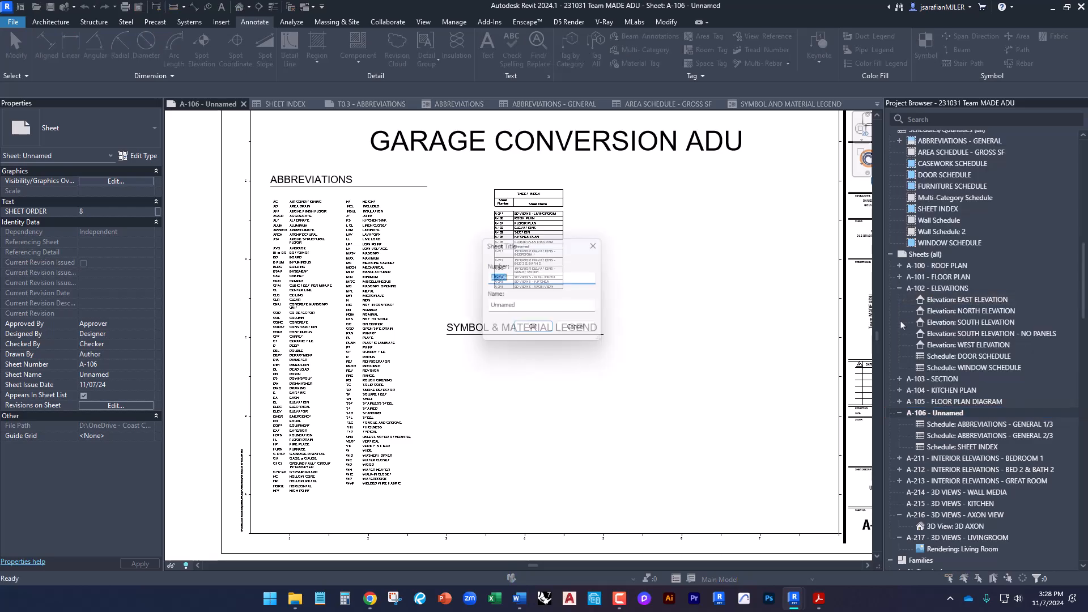
pyautogui.doubleClick(521, 308)
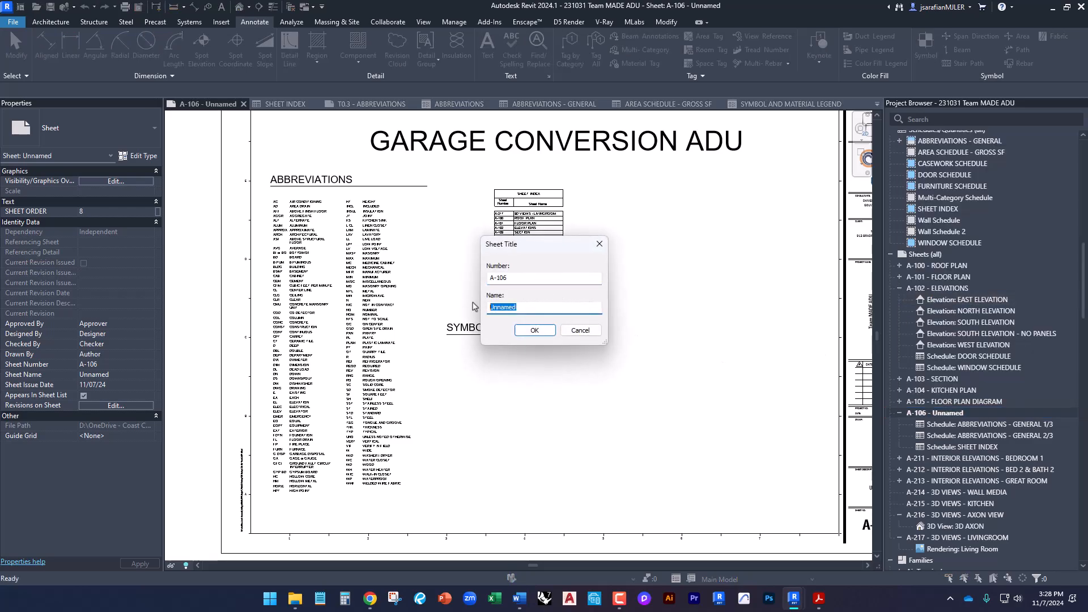
pyautogui.write('COVER PAGE')
pyautogui.click(534, 332)
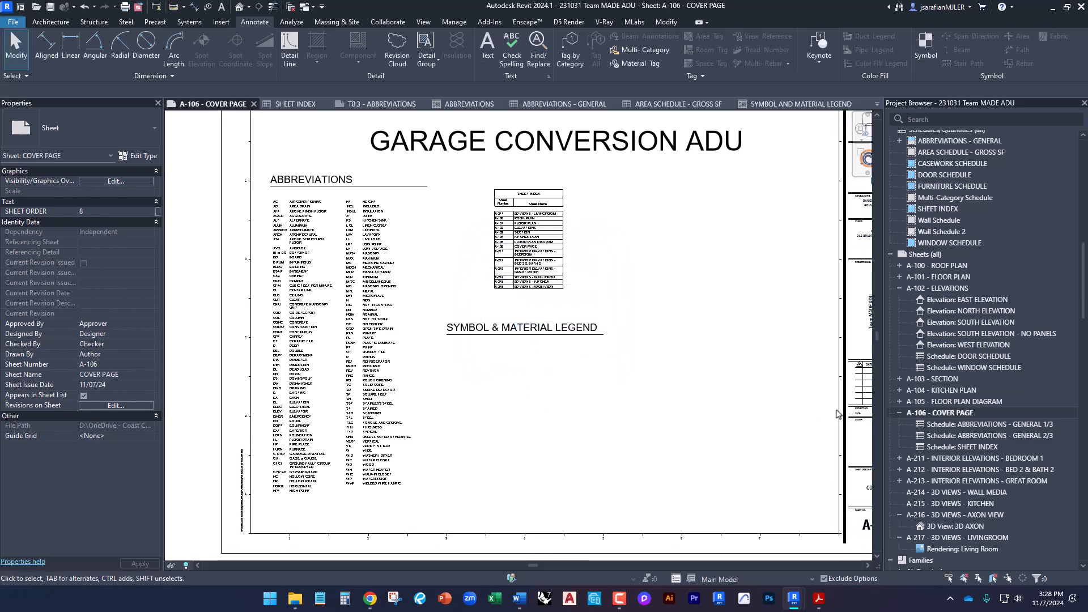
# Step: Place the SYMBOL AND MATERIAL LEGEND view on the cover page, just below the SYMBOL & MATERIAL LEGEND heading
pyautogui.scroll(4, 961, 407)
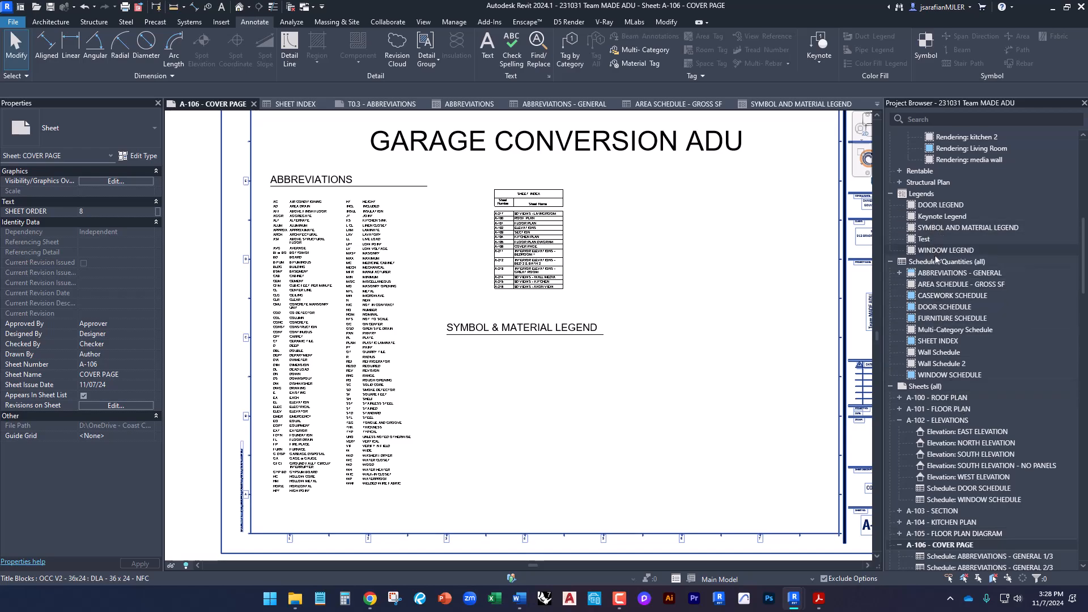
pyautogui.moveTo(941, 227); pyautogui.dragTo(678, 369)
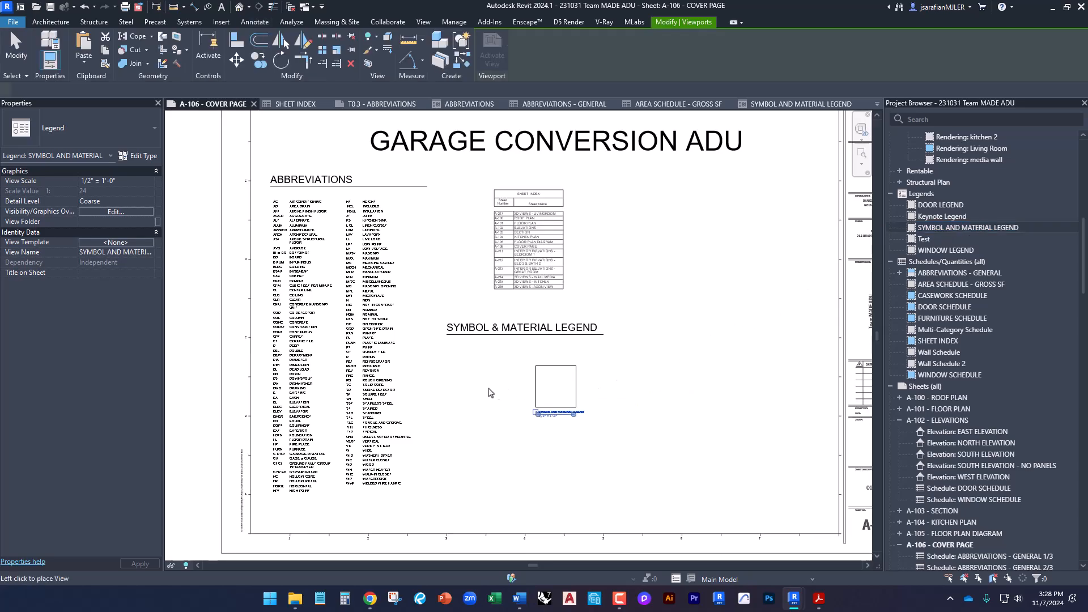
pyautogui.click(490, 370)
pyautogui.click(566, 394)
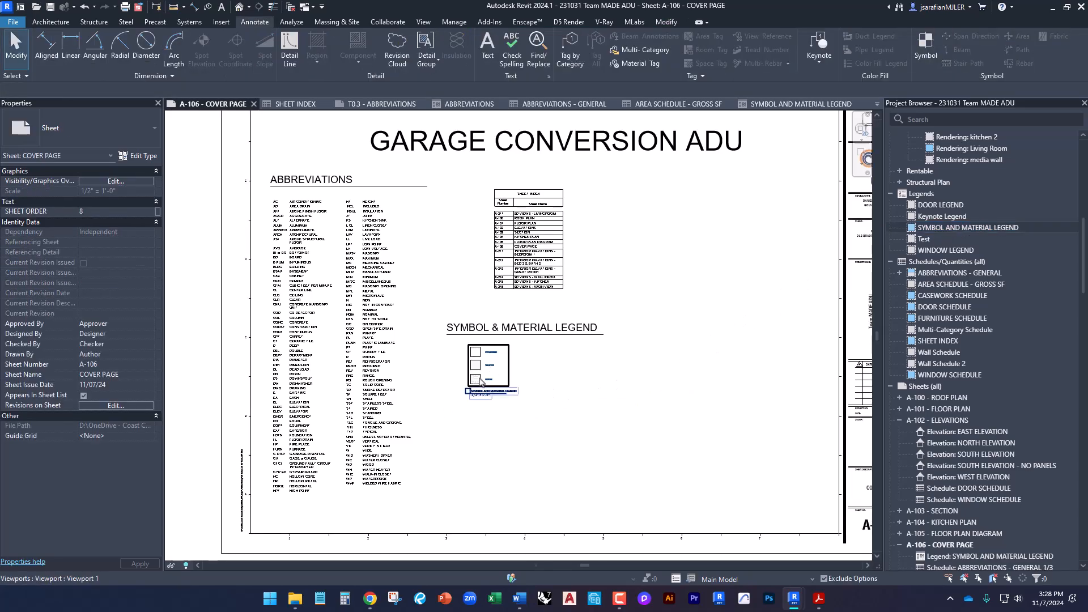
# Step: Change the placed legend's viewport type to NONE to remove its view title
pyautogui.scroll(4, 479, 377)
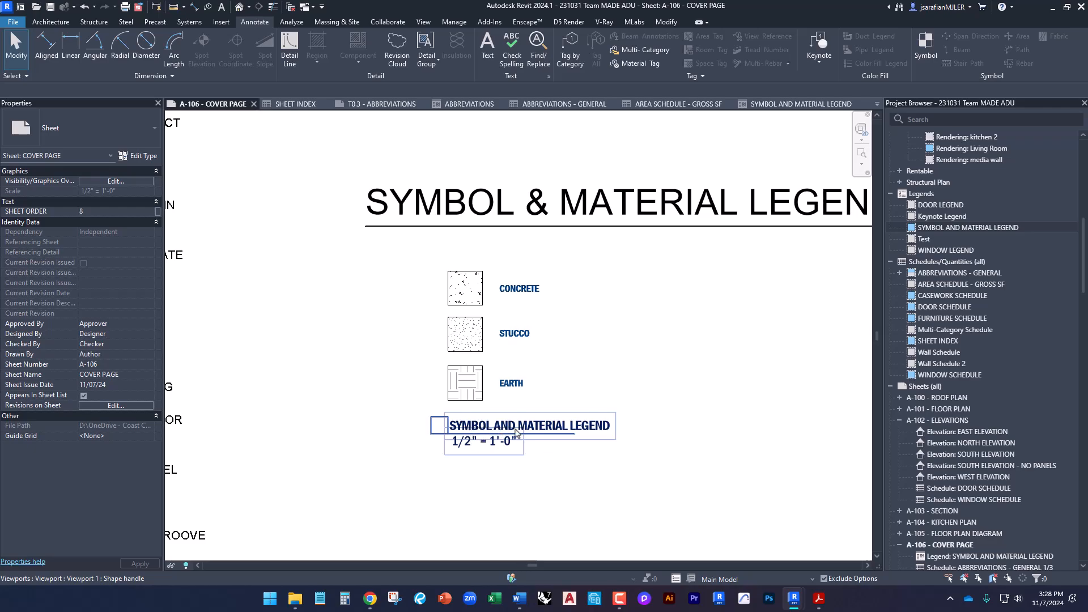
pyautogui.click(488, 430)
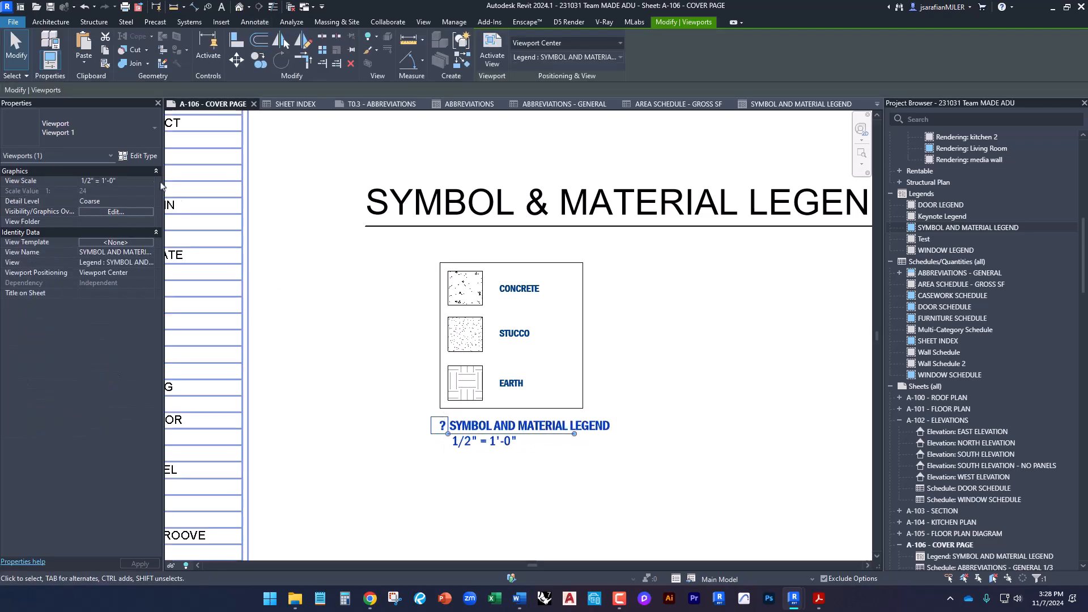
pyautogui.click(66, 133)
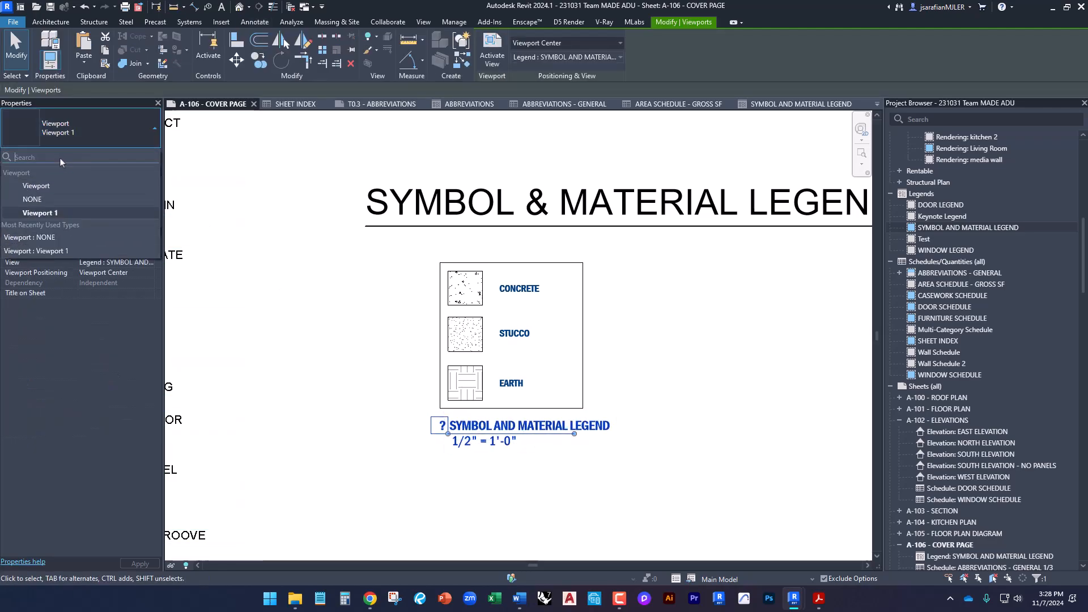
pyautogui.click(42, 198)
pyautogui.click(530, 470)
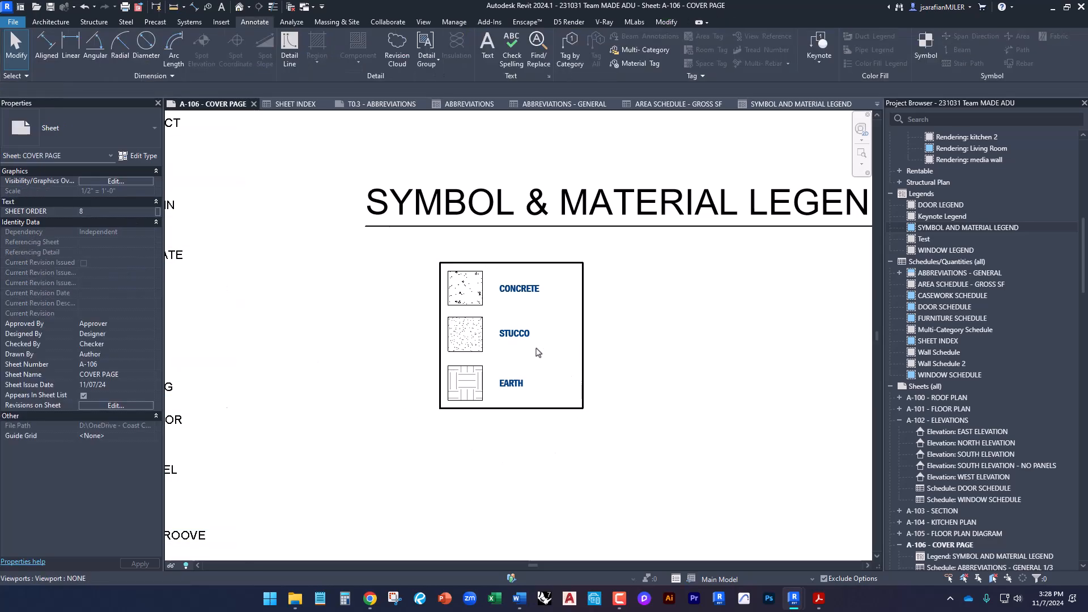
# Step: Move the legend viewport sideways so it sits beneath the right half of the SYMBOL & MATERIAL LEGEND heading
pyautogui.scroll(-2, 557, 359)
pyautogui.click(559, 360)
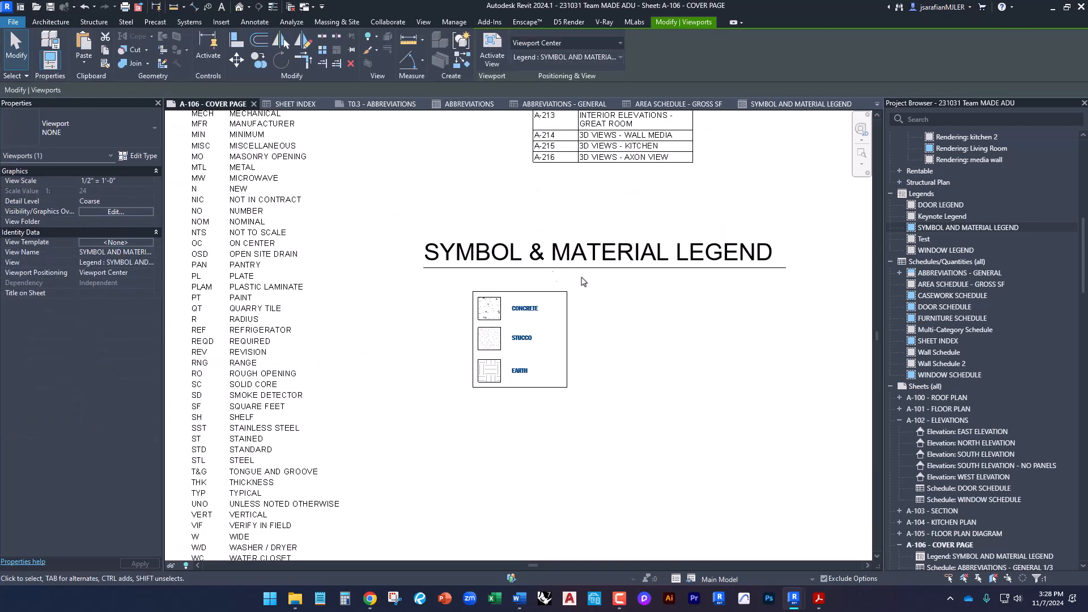
pyautogui.moveTo(537, 344); pyautogui.dragTo(711, 347)
pyautogui.press('Escape')
pyautogui.scroll(-3, 528, 326)
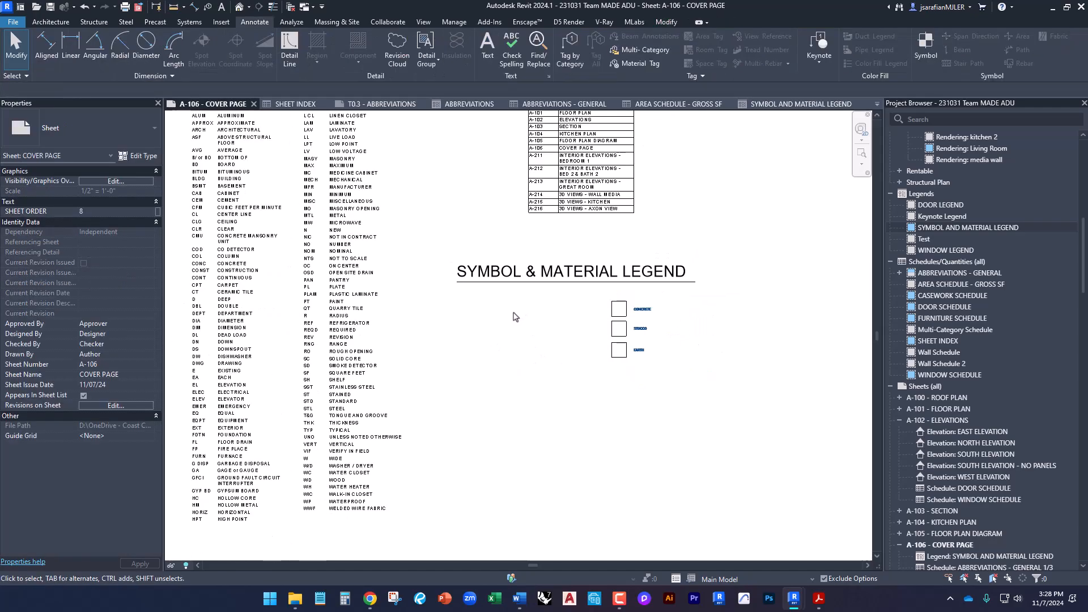
# Step: Copy the SYMBOL & MATERIAL LEGEND title with its line straight down to just below the material swatches
pyautogui.scroll(2, 517, 354)
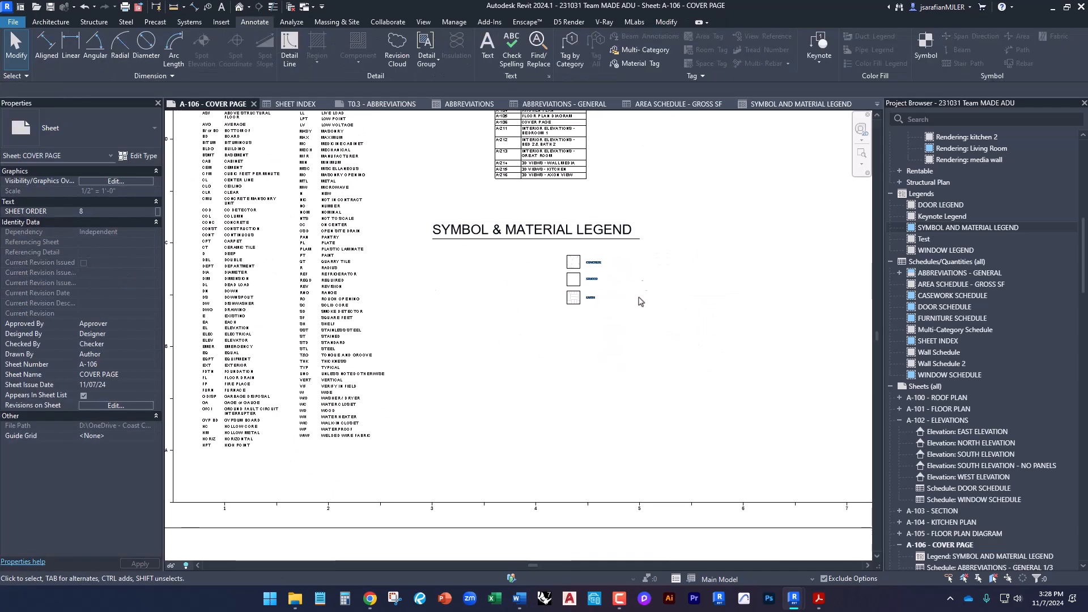
pyautogui.scroll(1, 596, 272)
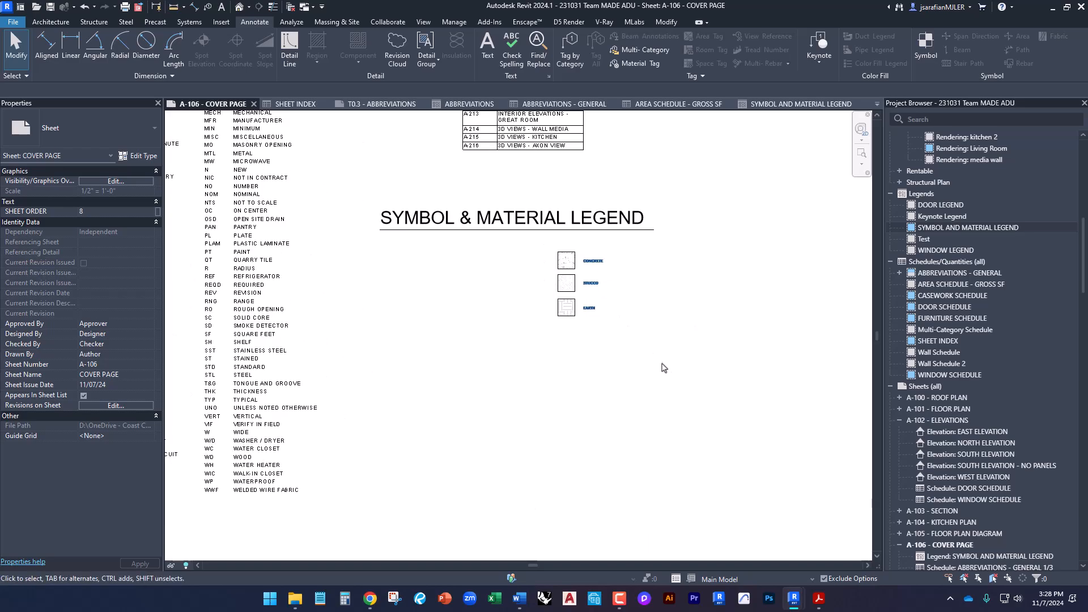
pyautogui.moveTo(444, 349); pyautogui.dragTo(403, 285, button='middle')
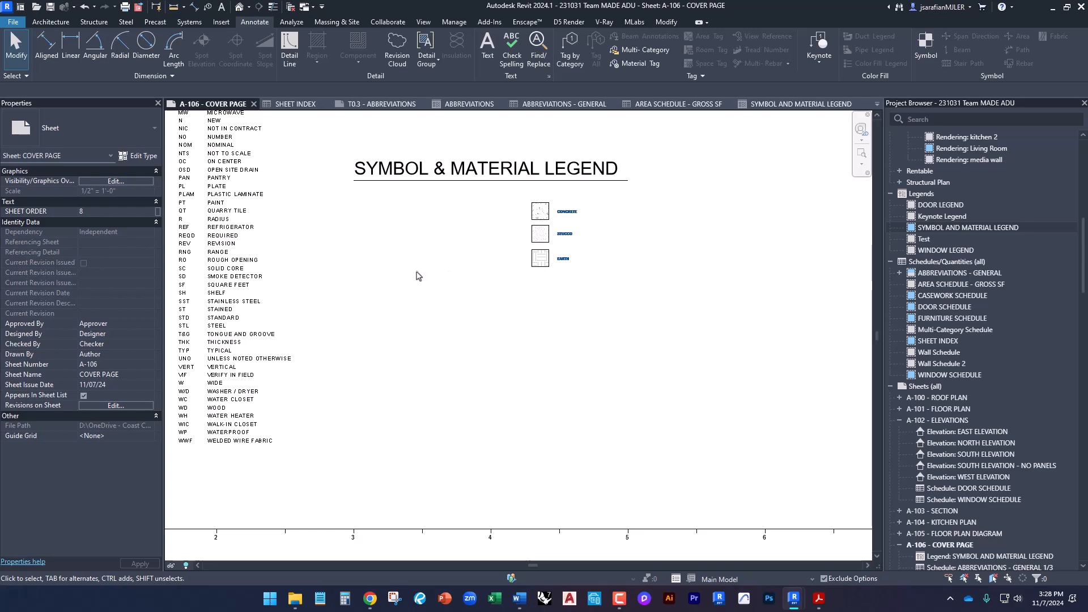
pyautogui.click(454, 176)
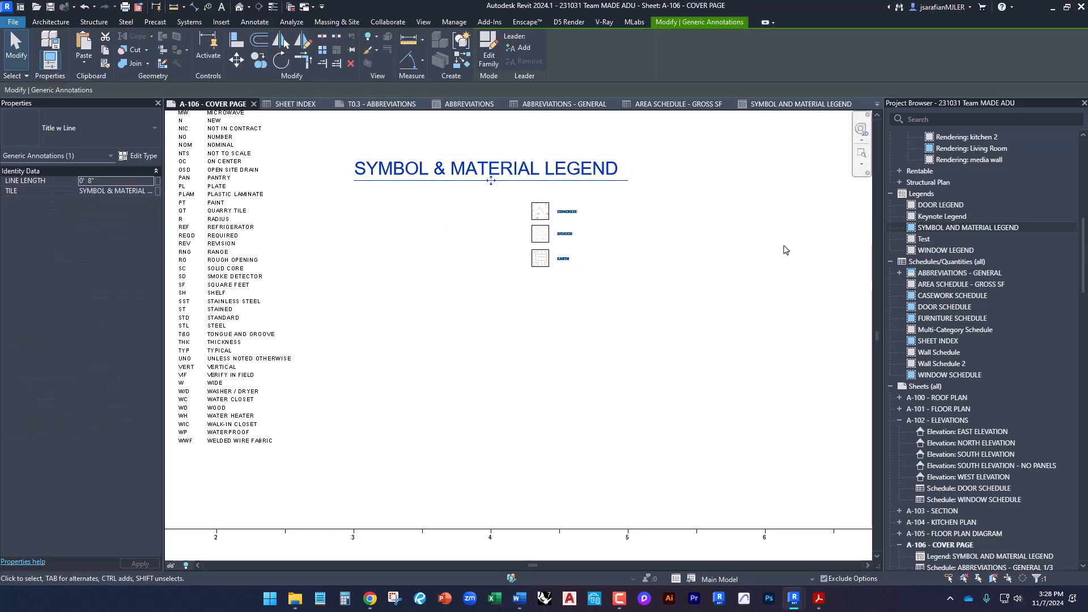
pyautogui.press('c')
pyautogui.press('o')
pyautogui.click(701, 170)
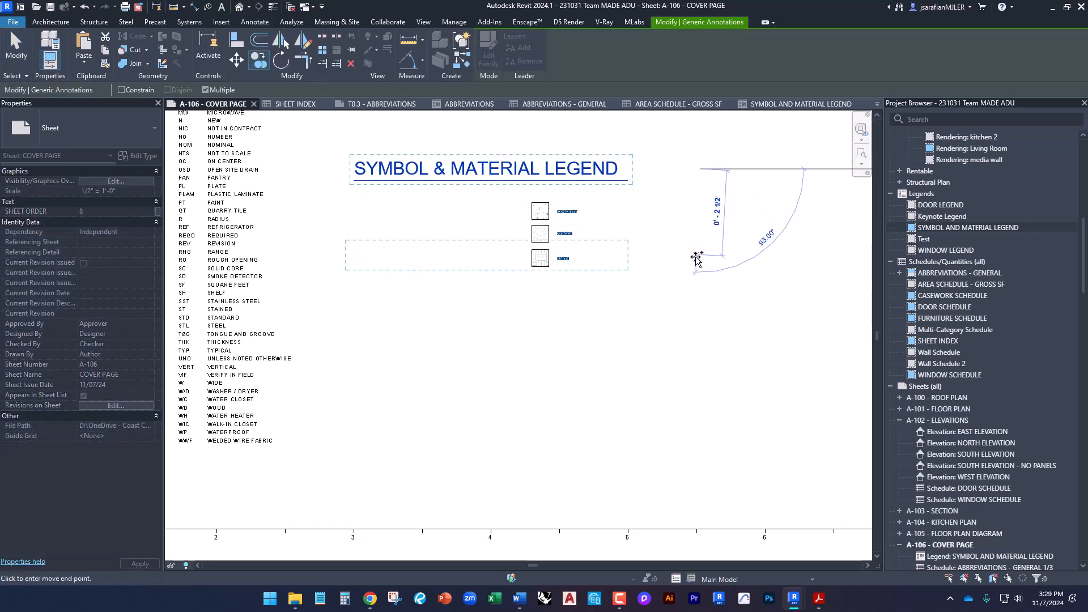
pyautogui.click(701, 299)
pyautogui.press('Escape')
pyautogui.press('Escape')
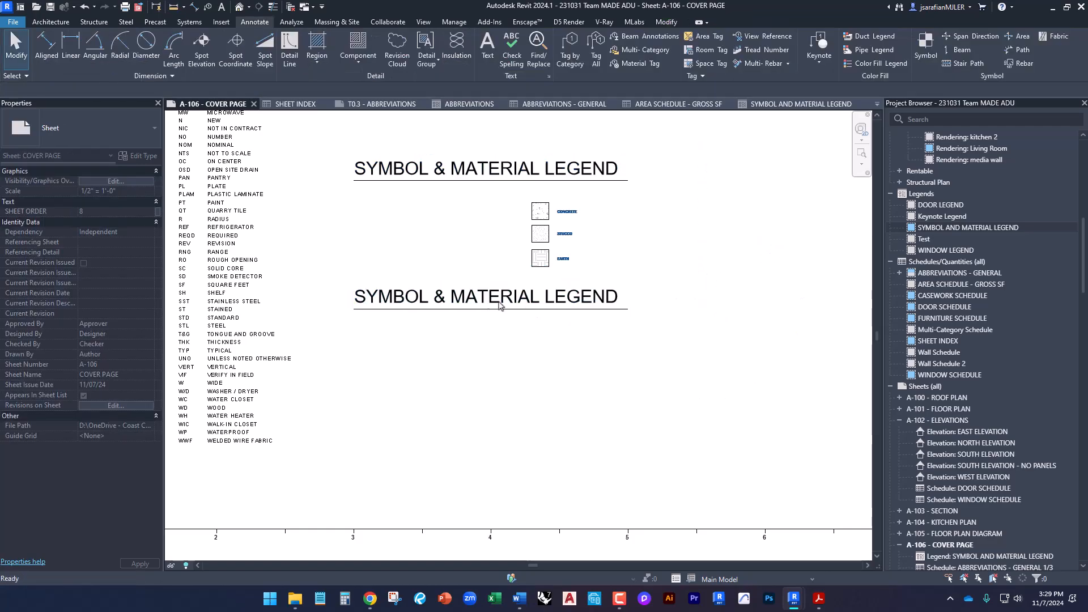
# Step: Rename the copied title below the swatches as PROJECT SUMMARY
pyautogui.scroll(2, 420, 307)
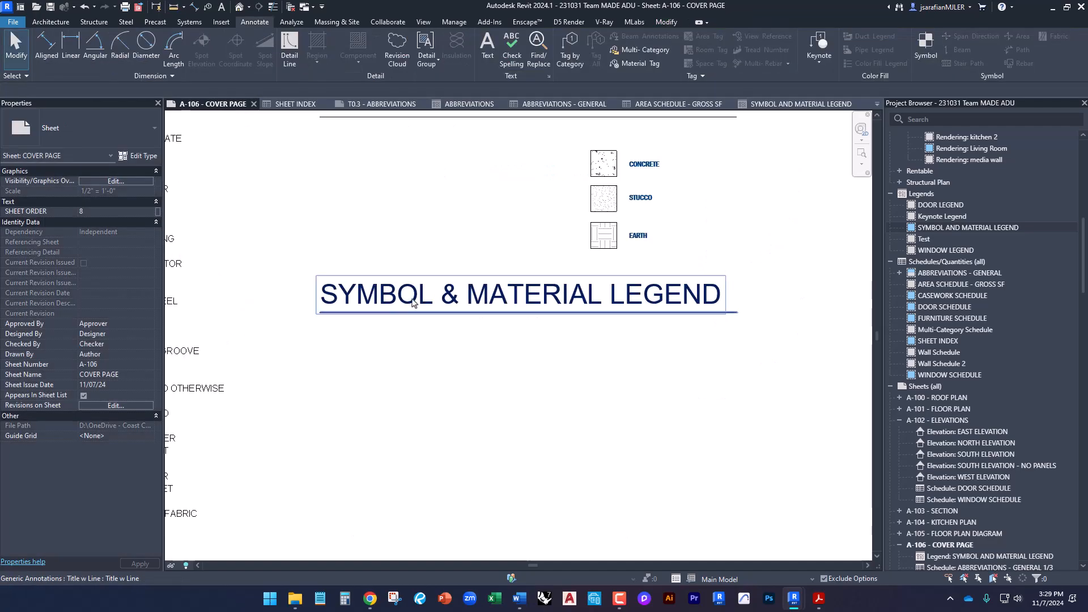
pyautogui.click(484, 293)
pyautogui.click(484, 293)
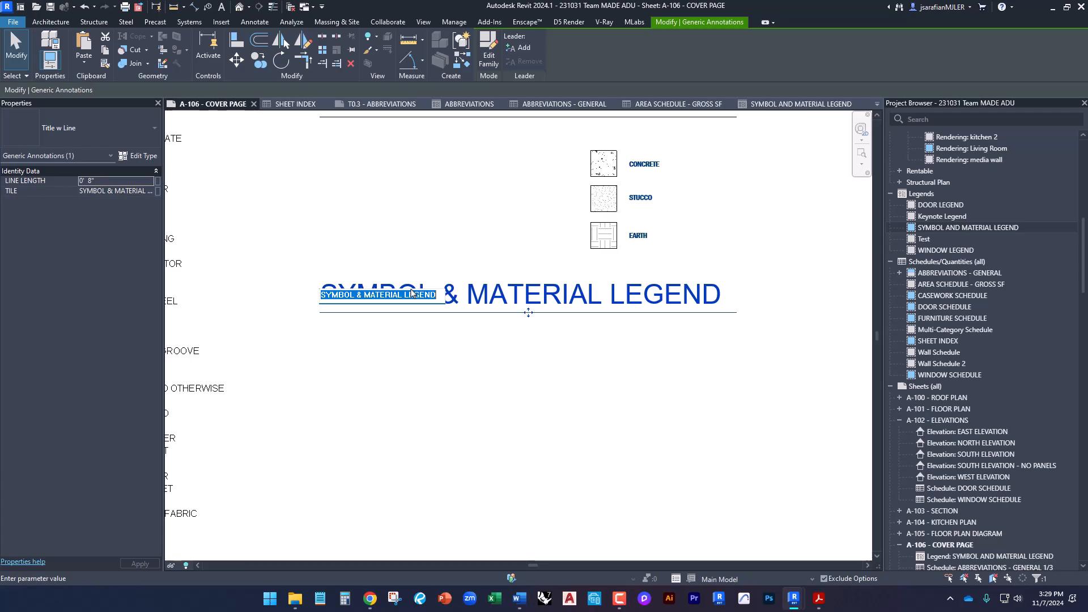
pyautogui.write('PROJECT SU')
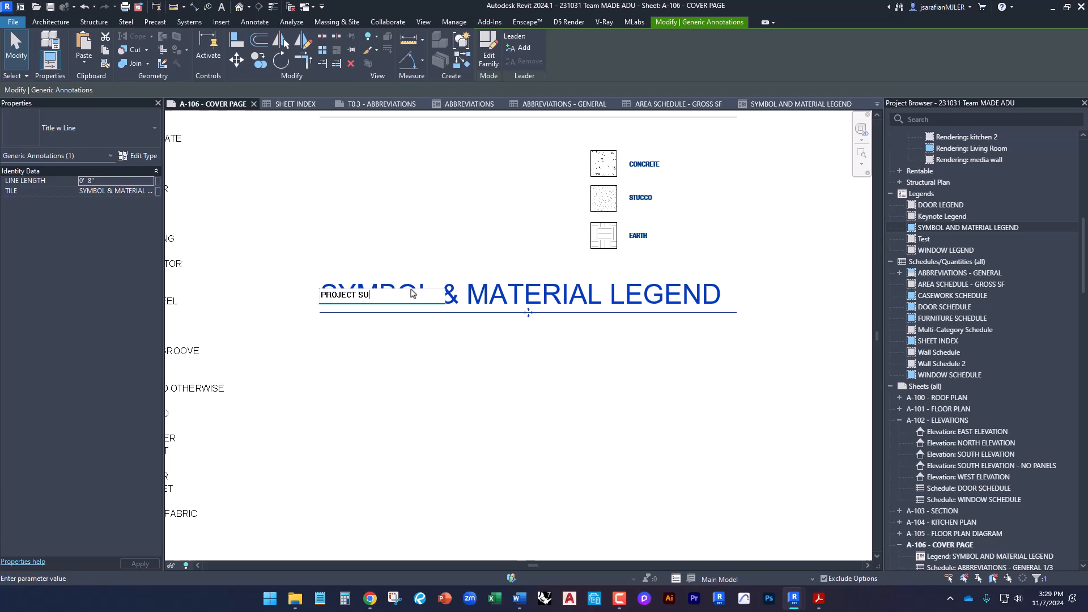
pyautogui.click(456, 400)
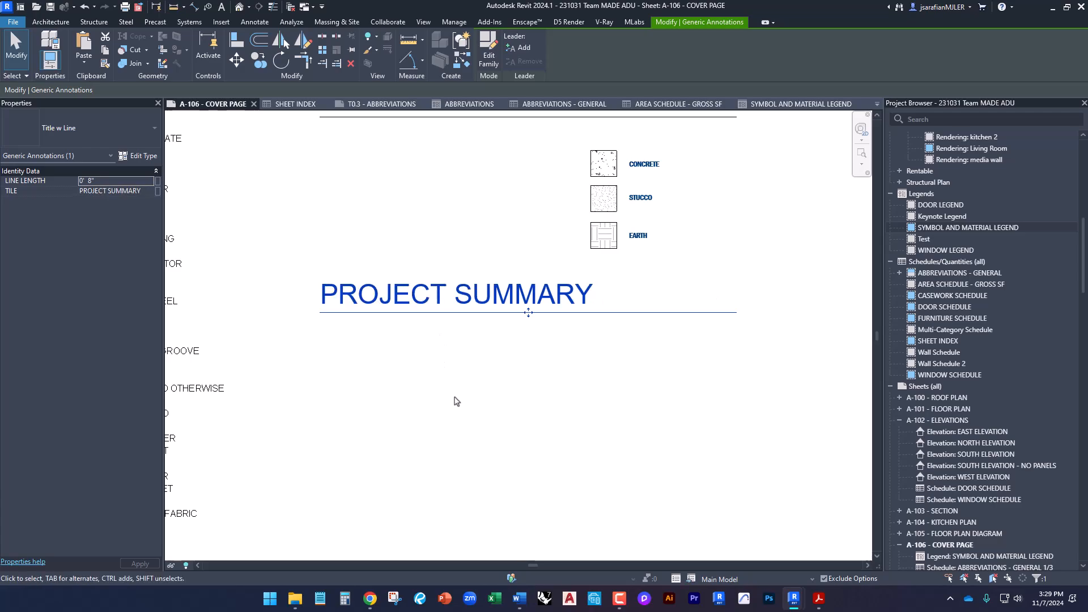
pyautogui.click(498, 393)
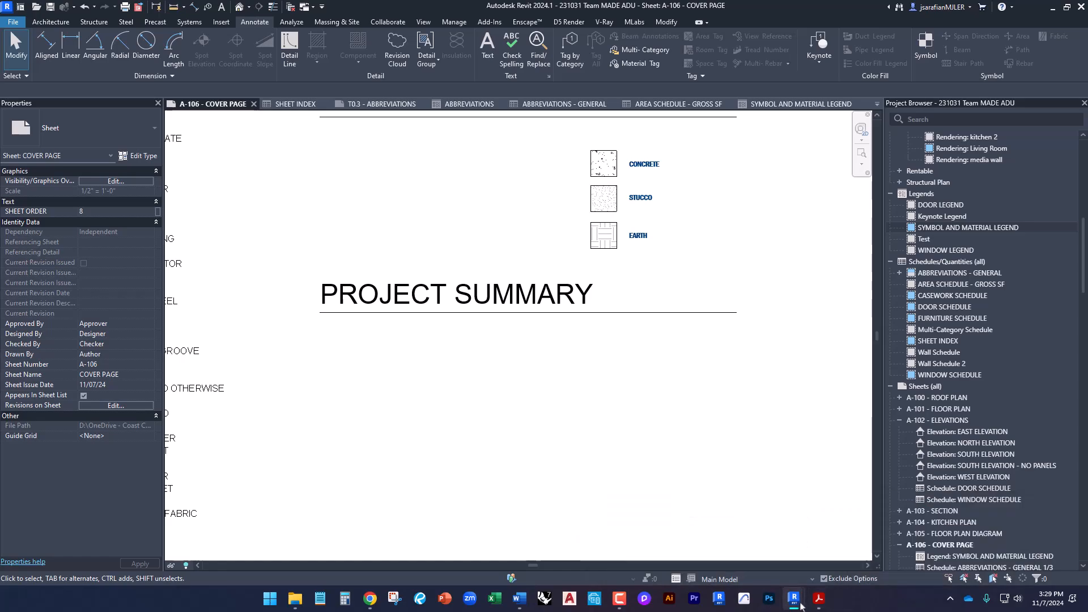
# Step: Switch to the reference cover sheet PDF, examine its Project Summary section down to the notes, and return to Revit
pyautogui.moveTo(819, 599)
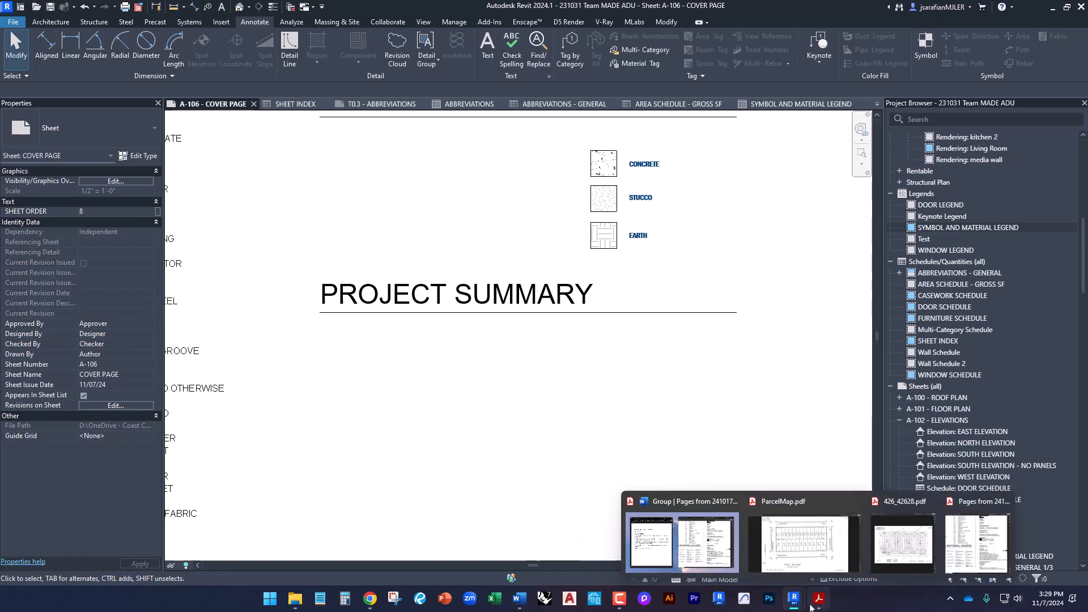
pyautogui.click(953, 557)
pyautogui.hscroll(3, 800, 371)
pyautogui.scroll(3, 809, 355)
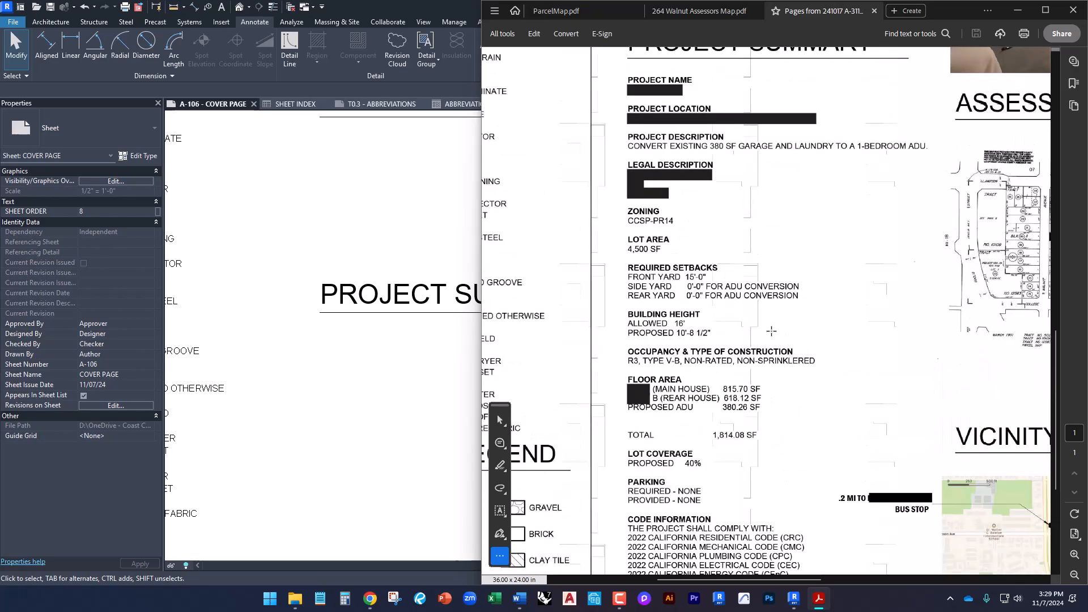
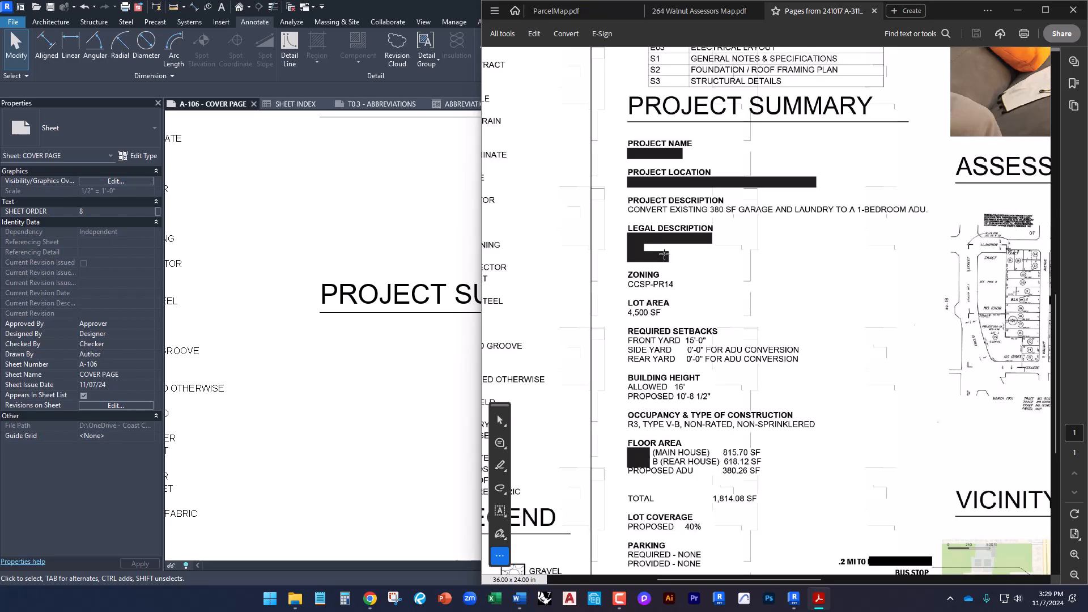
pyautogui.scroll(-2, 663, 254)
pyautogui.scroll(-2, 701, 372)
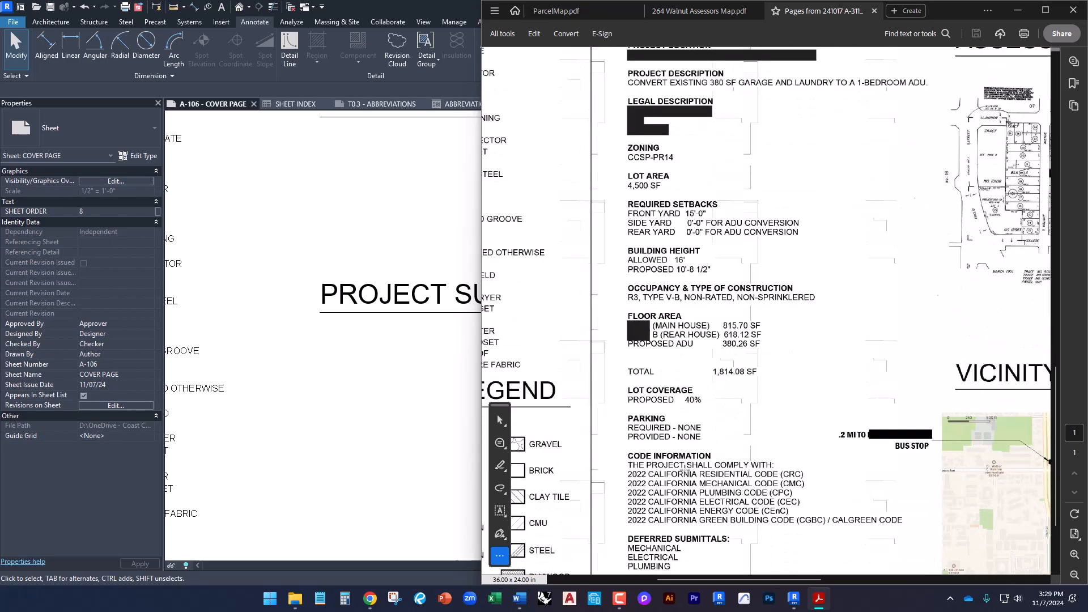
pyautogui.scroll(-2, 659, 385)
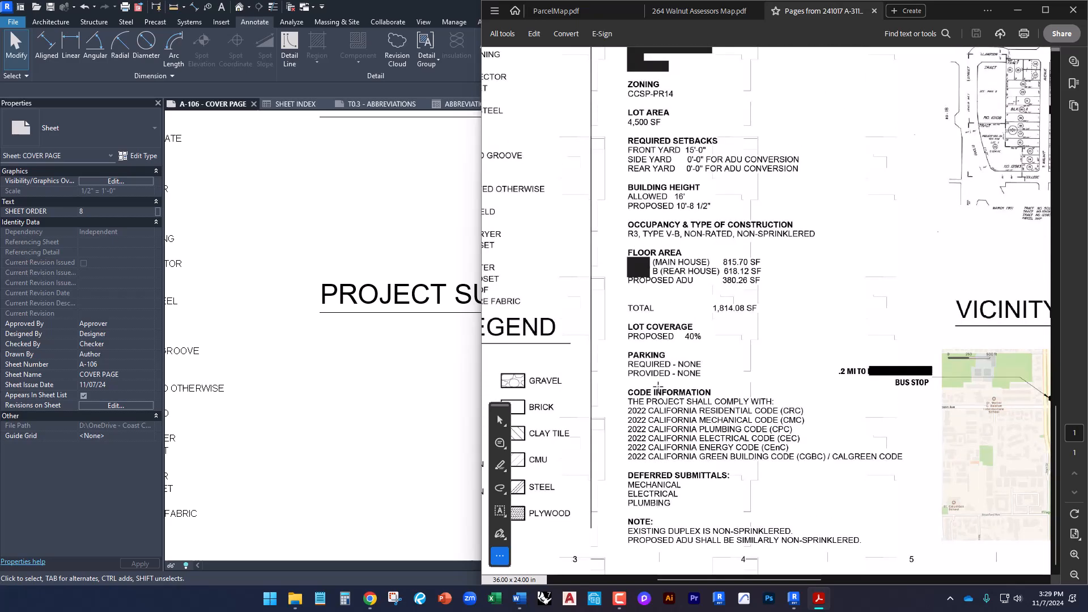
pyautogui.click(381, 410)
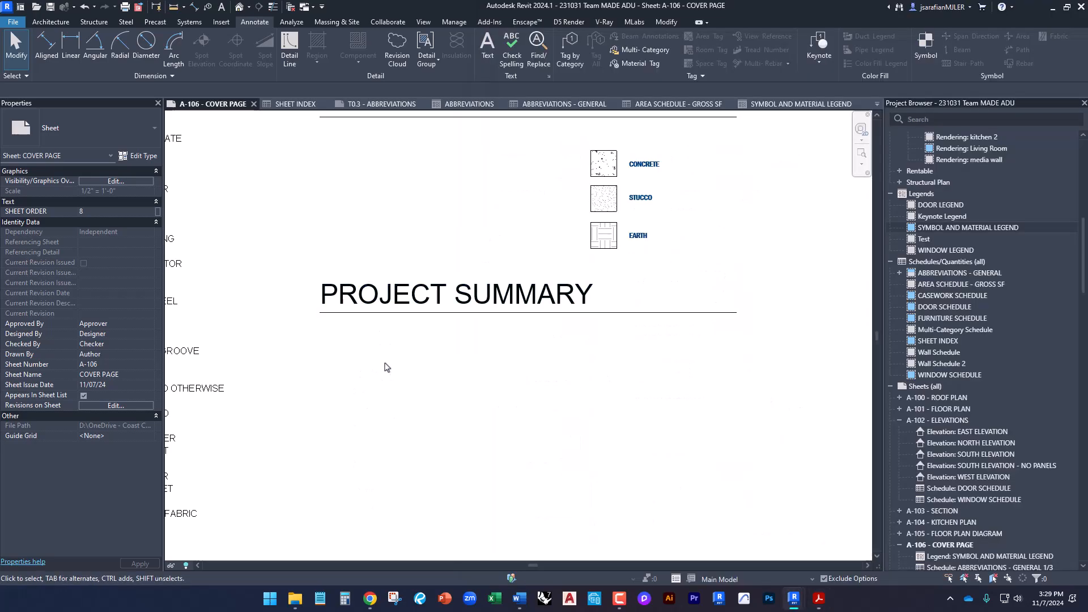
pyautogui.click(223, 8)
pyautogui.moveTo(320, 326); pyautogui.dragTo(539, 437)
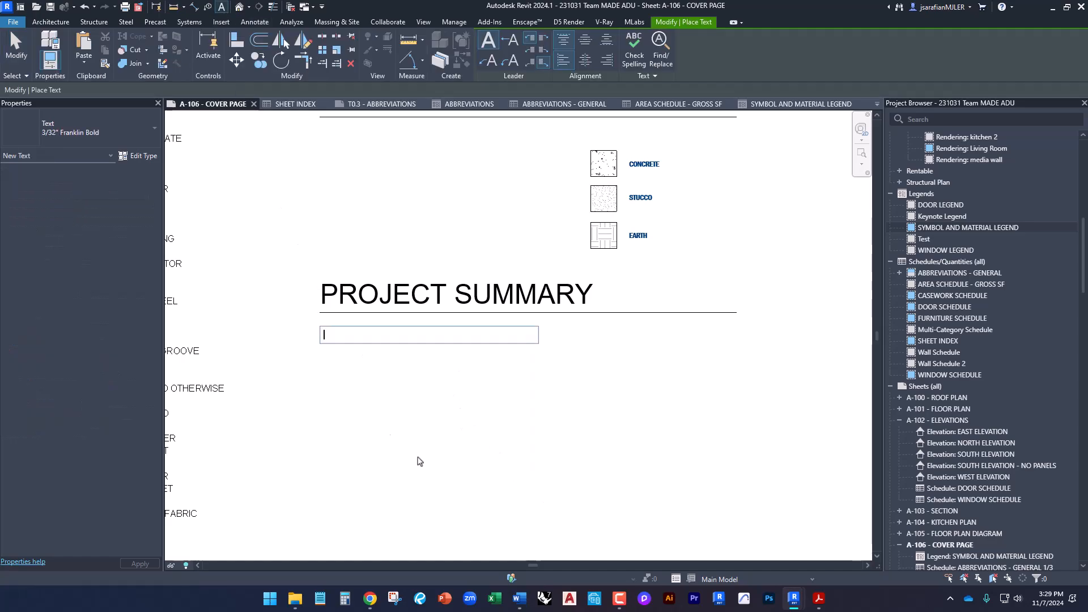
pyautogui.press('Escape')
pyautogui.press('Escape')
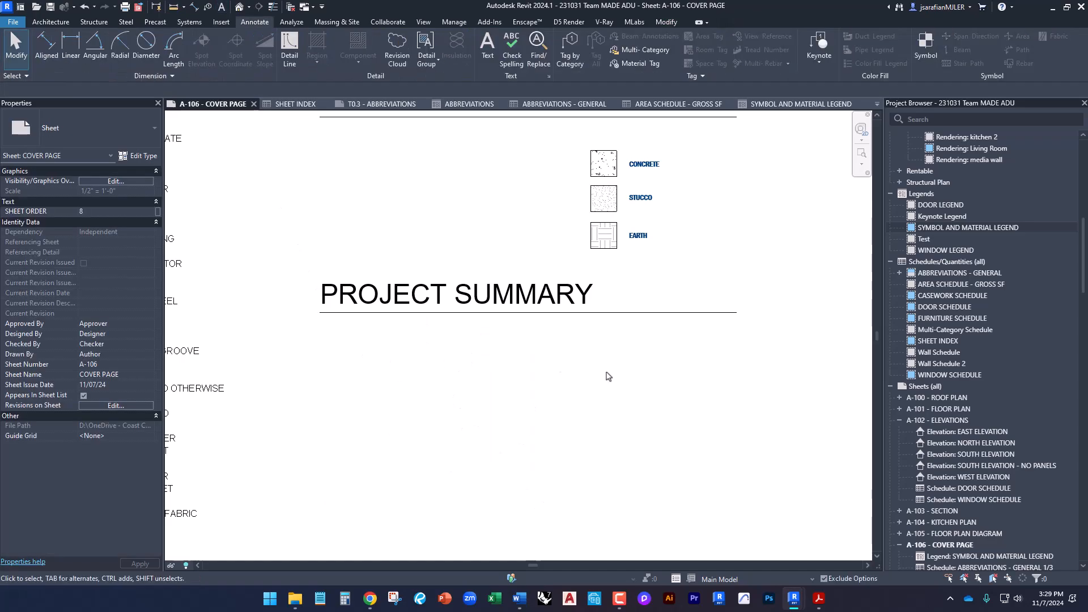
# Step: Copy the PROJECT SUMMARY title with its line straight down to the lower part of the cover page
pyautogui.scroll(4, 920, 386)
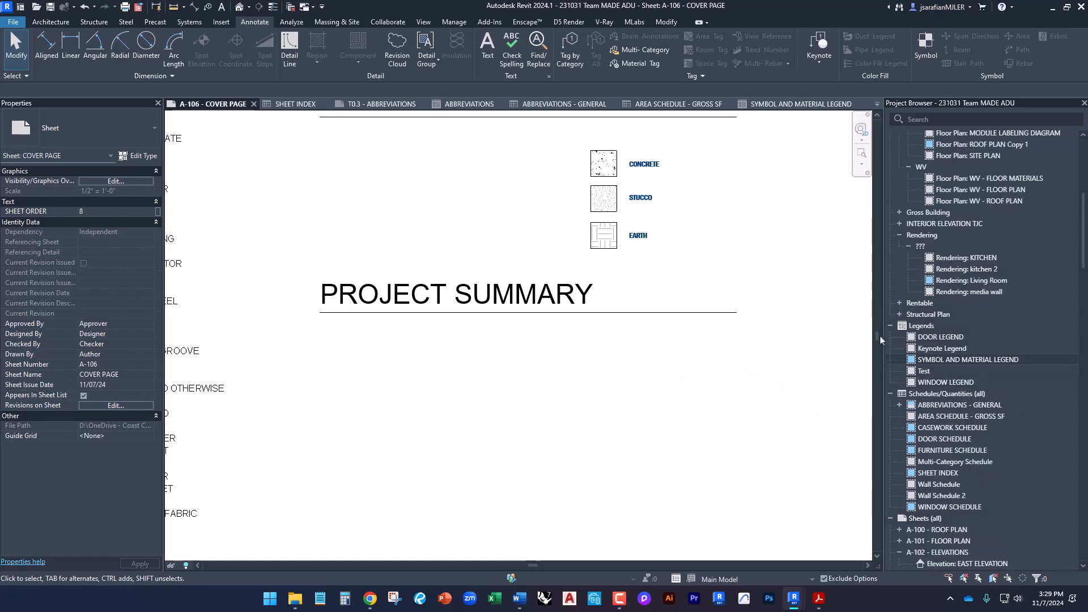
pyautogui.scroll(-4, 544, 392)
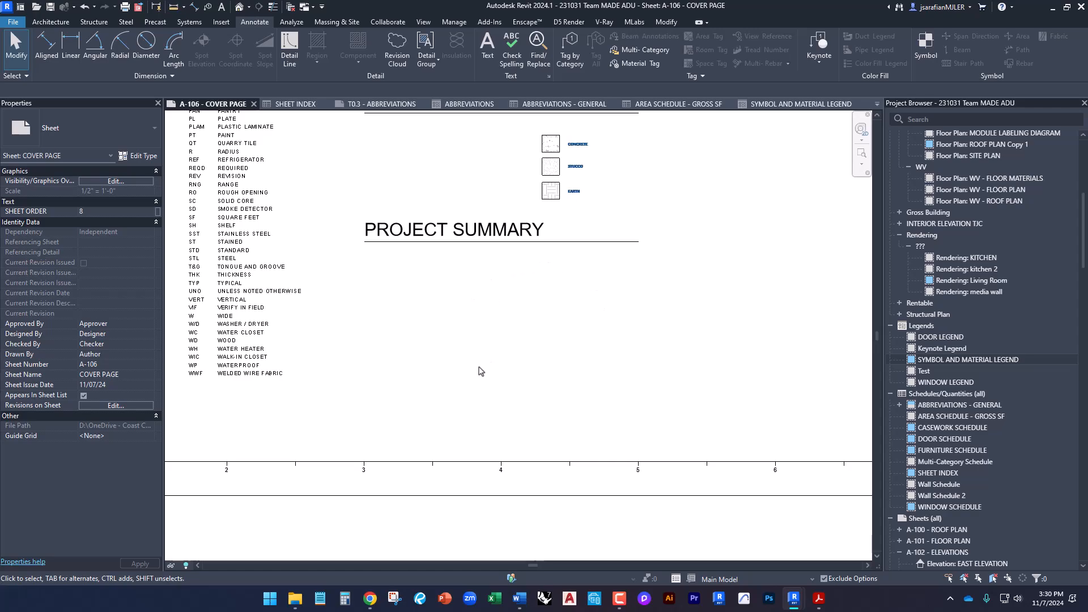
pyautogui.scroll(-4, 316, 390)
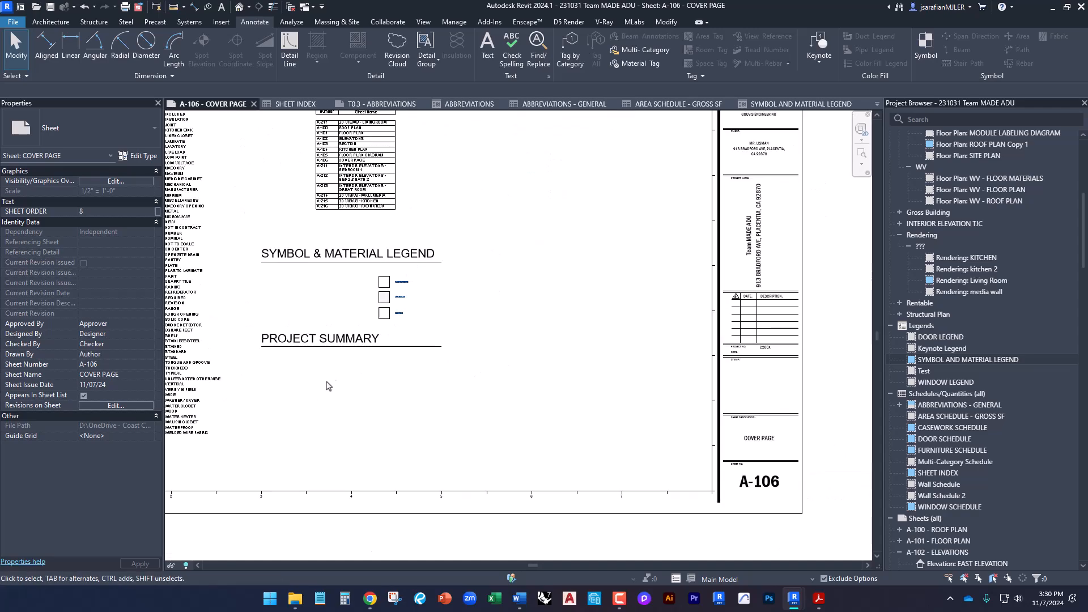
pyautogui.moveTo(484, 306); pyautogui.dragTo(501, 376, button='middle')
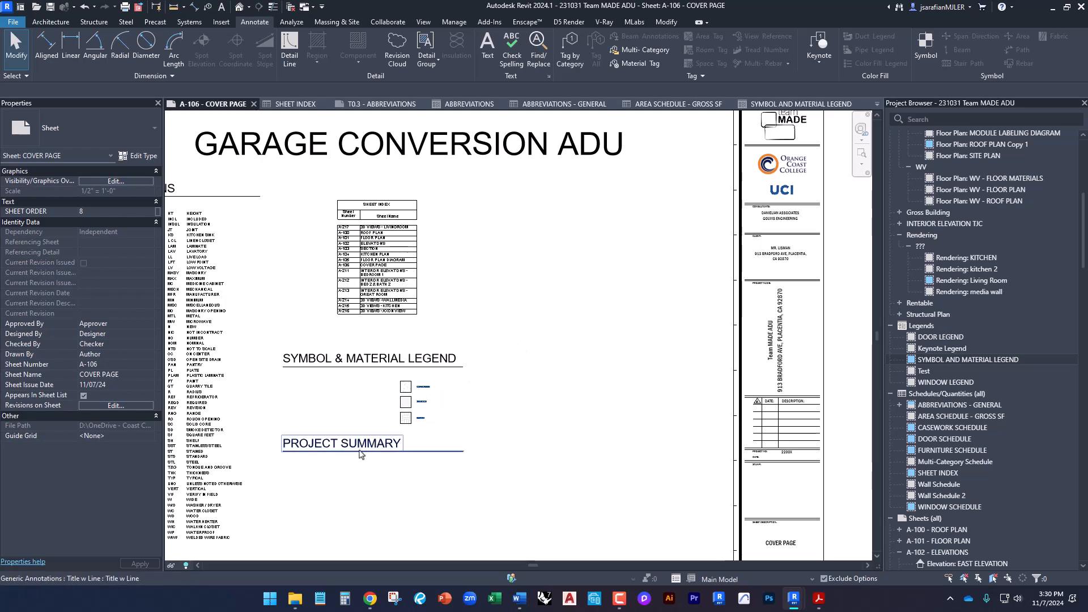
pyautogui.moveTo(364, 461); pyautogui.dragTo(339, 410, button='middle')
pyautogui.click(325, 396)
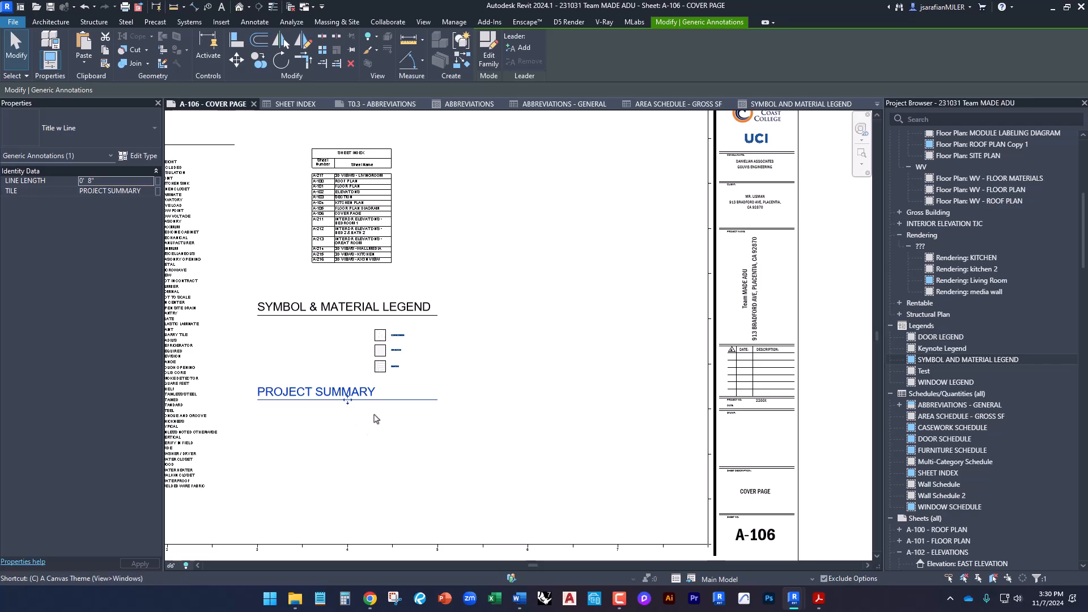
pyautogui.press('c')
pyautogui.press('o')
pyautogui.click(521, 332)
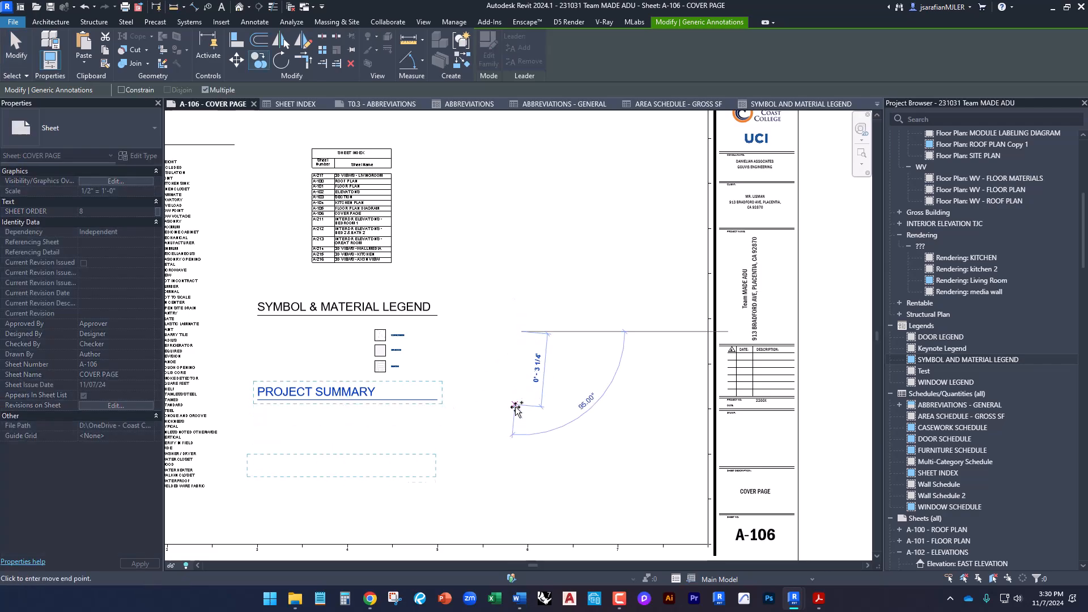
pyautogui.click(522, 438)
pyautogui.press('Escape')
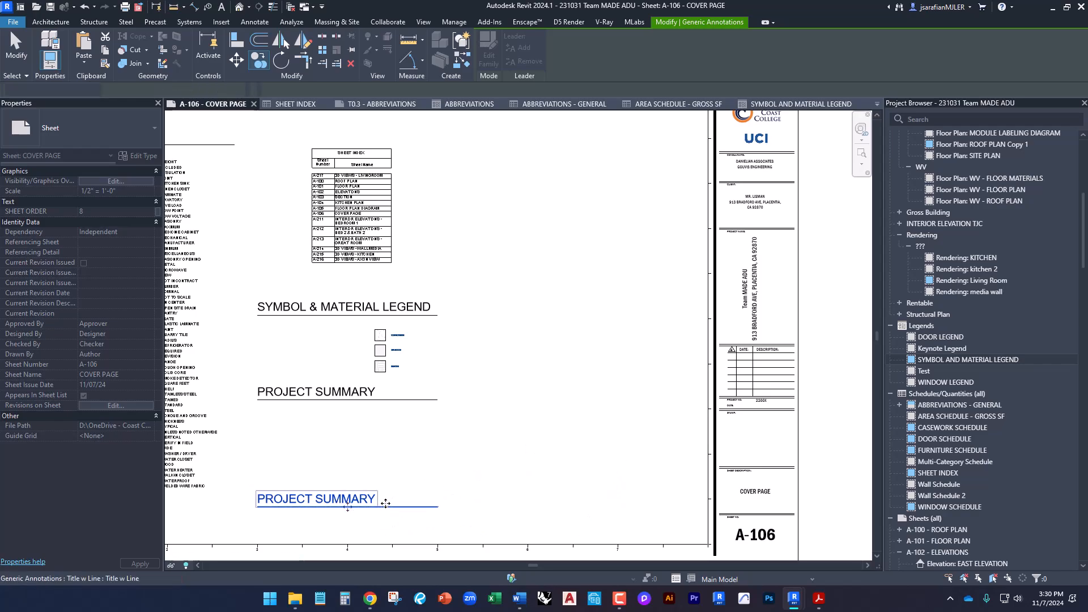
# Step: Move the lower PROJECT SUMMARY copy to the right, level with the original title, and rename it PROJECT DIRECTORY
pyautogui.click(382, 506)
pyautogui.moveTo(428, 497); pyautogui.dragTo(635, 397)
pyautogui.scroll(2, 613, 403)
pyautogui.click(609, 398)
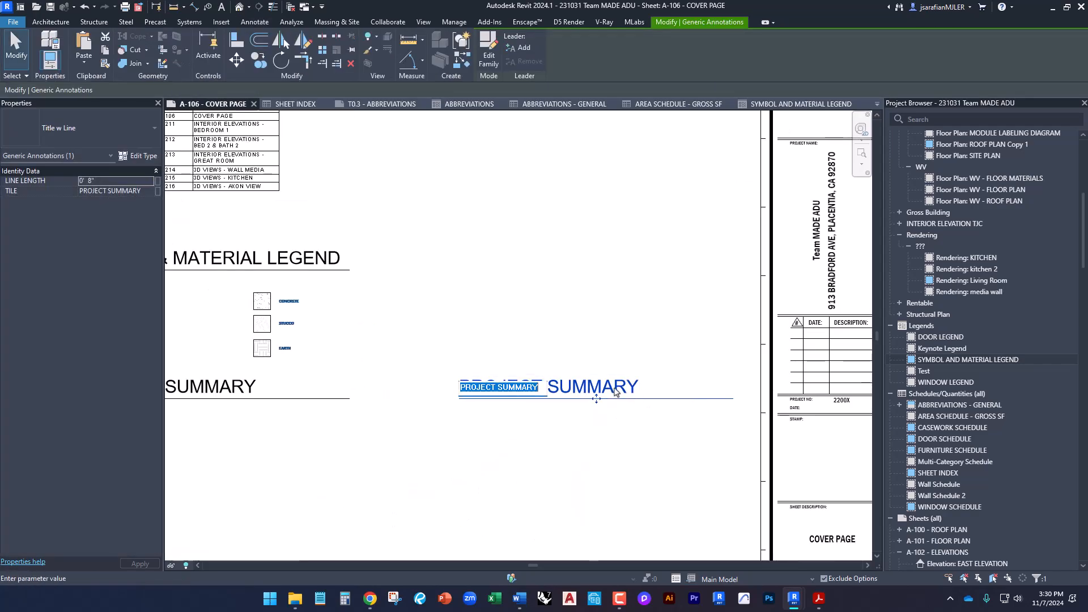
pyautogui.write('PRO')
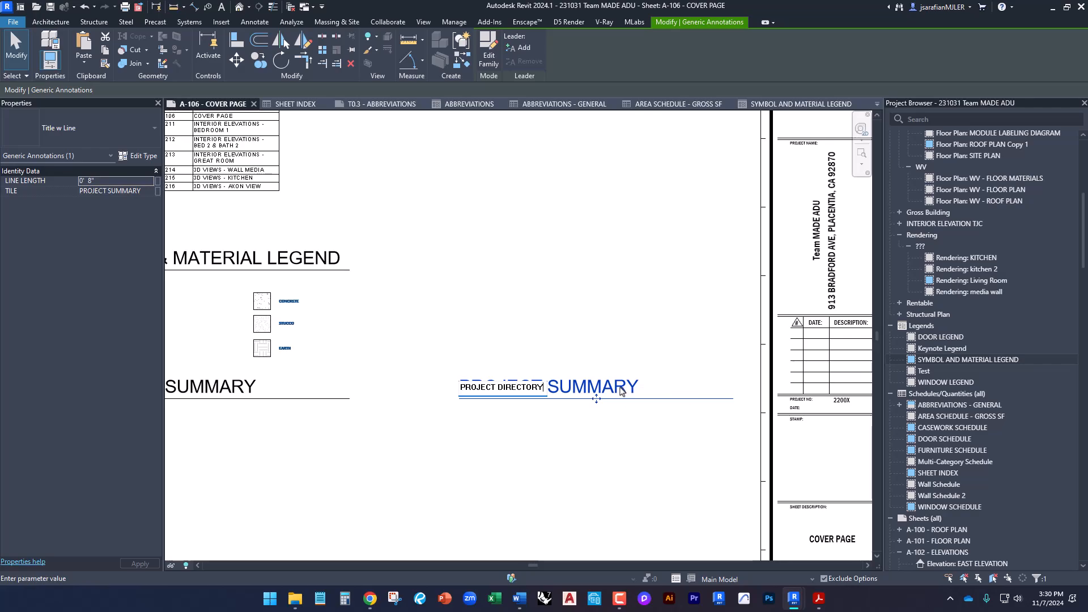
pyautogui.write('JECT DIRECTORY')
pyautogui.click(660, 339)
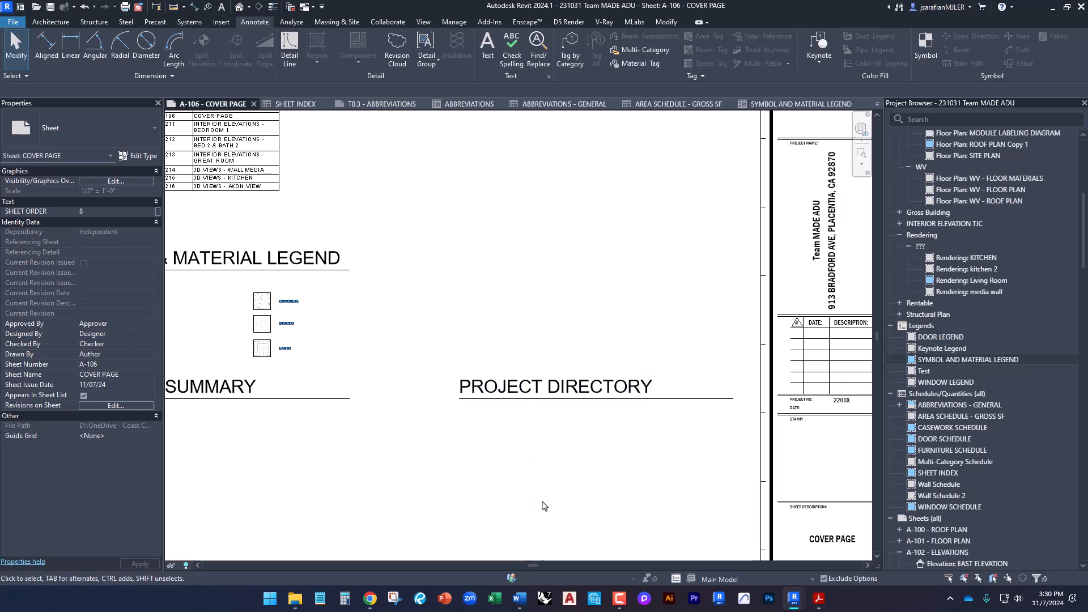
# Step: Switch to the reference cover sheet PDF, examine its Assessor Map and Vicinity Map sections, and return to Revit
pyautogui.scroll(-5, 527, 441)
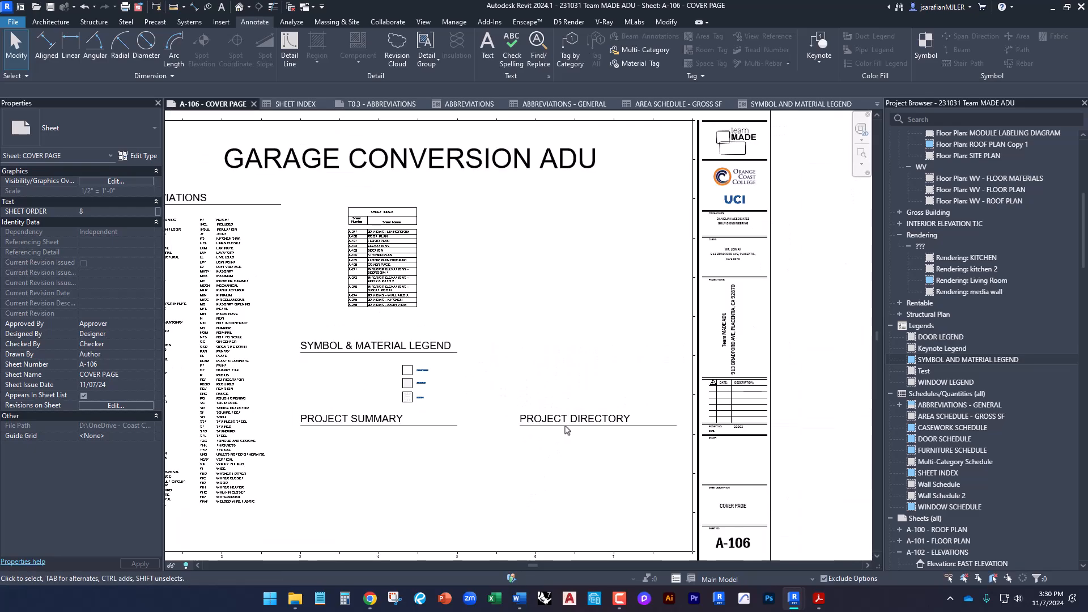
pyautogui.scroll(1, 569, 263)
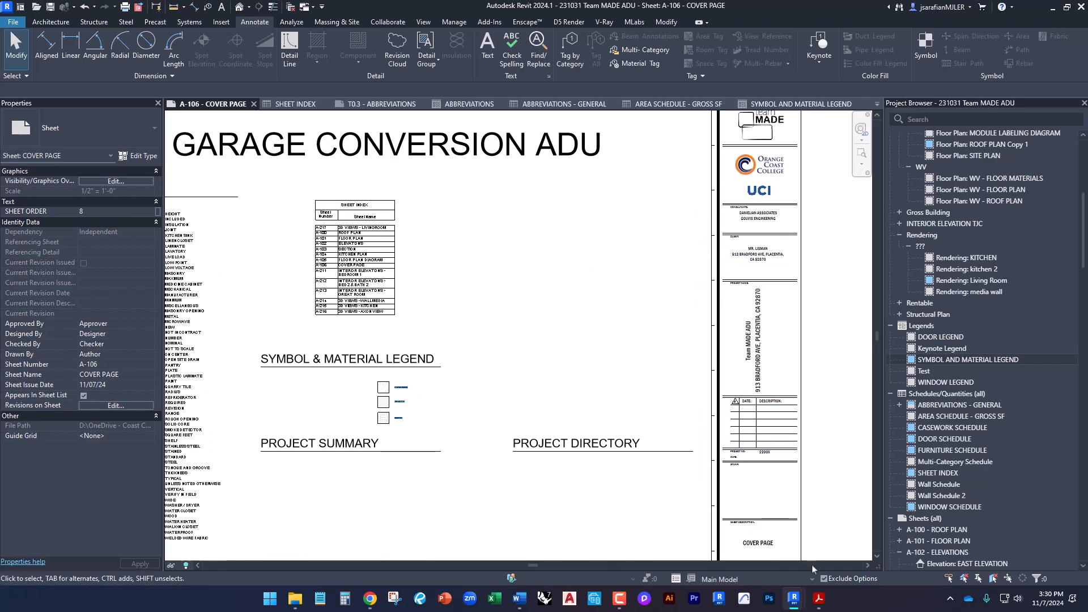
pyautogui.moveTo(818, 598)
pyautogui.click(930, 527)
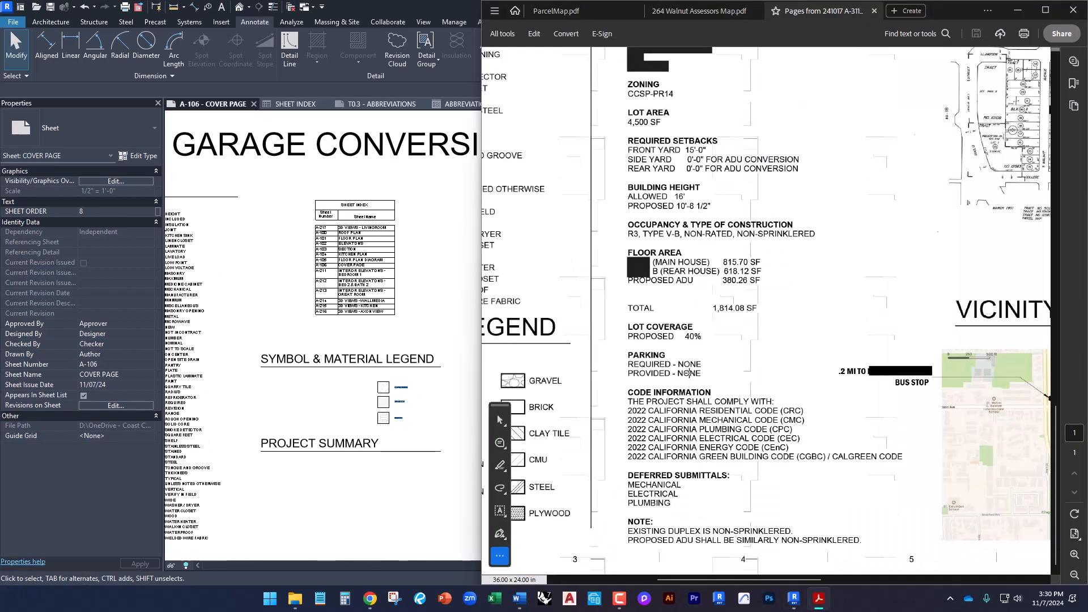
pyautogui.hscroll(5, 712, 372)
pyautogui.scroll(3, 653, 396)
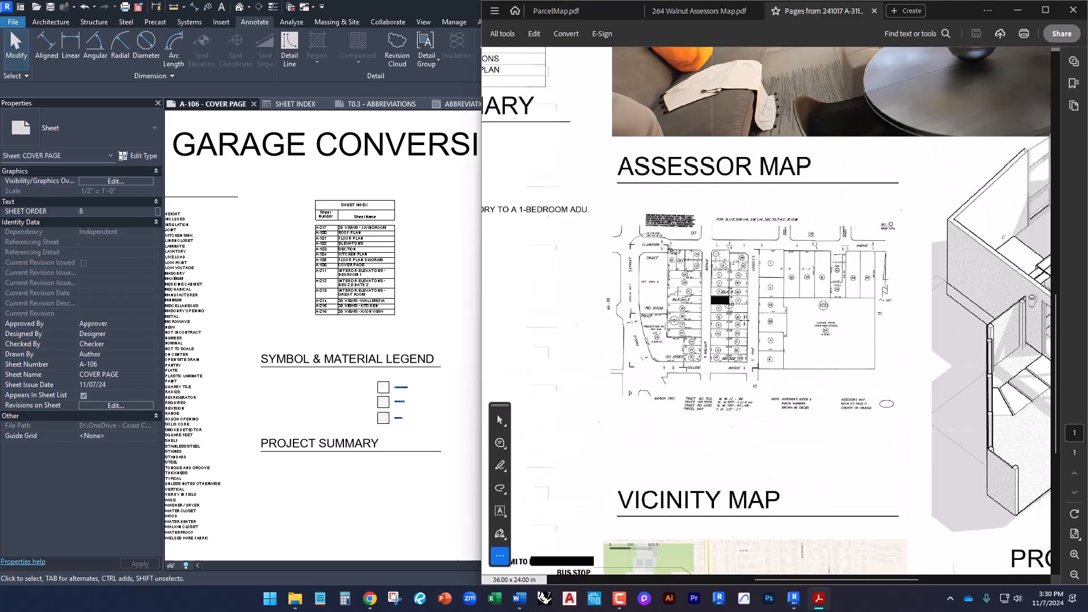
pyautogui.scroll(-3, 704, 276)
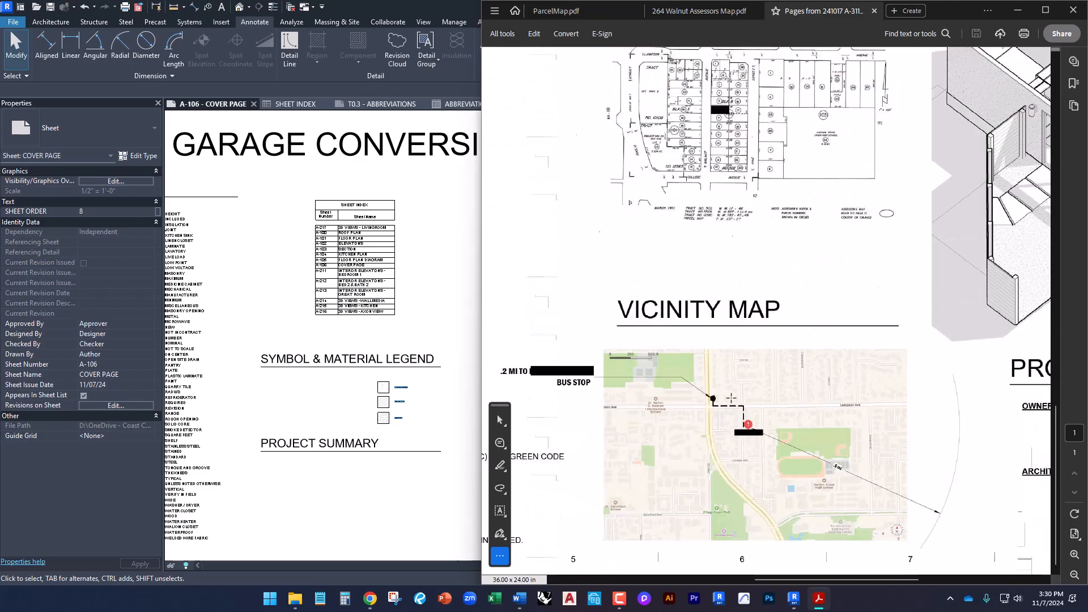
pyautogui.click(414, 497)
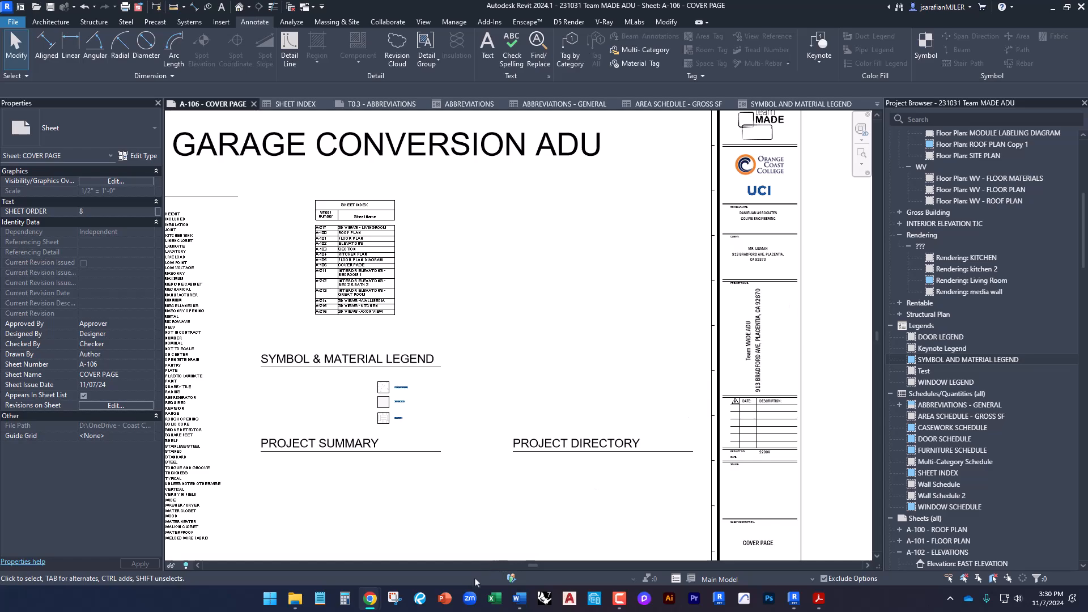
# Step: Switch to Chrome and show the LA County Assessor parcel map with the streets around the highlighted parcel
pyautogui.click(370, 543)
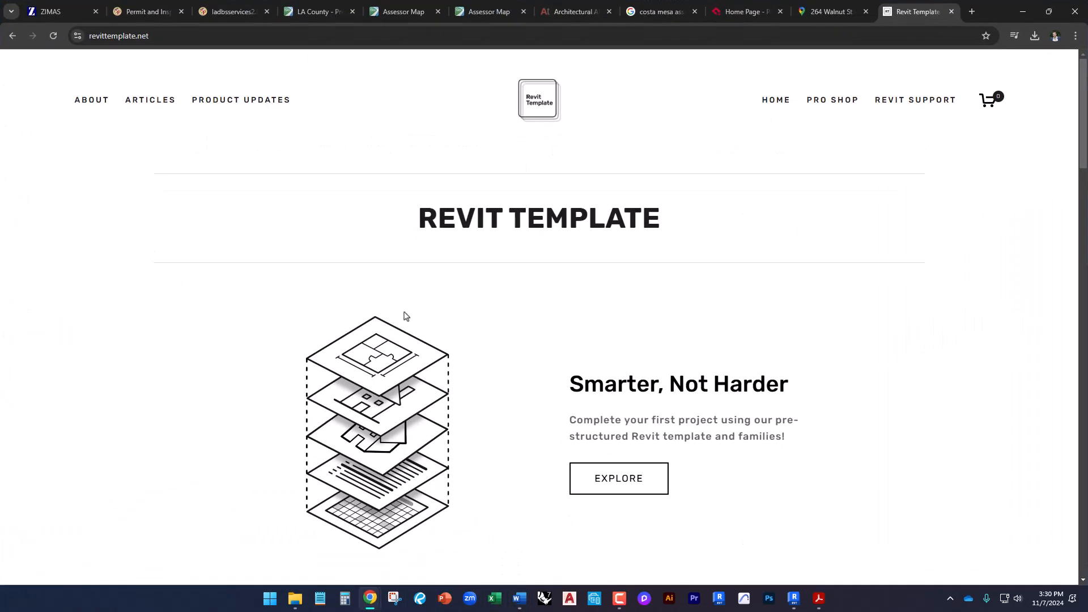
pyautogui.click(318, 13)
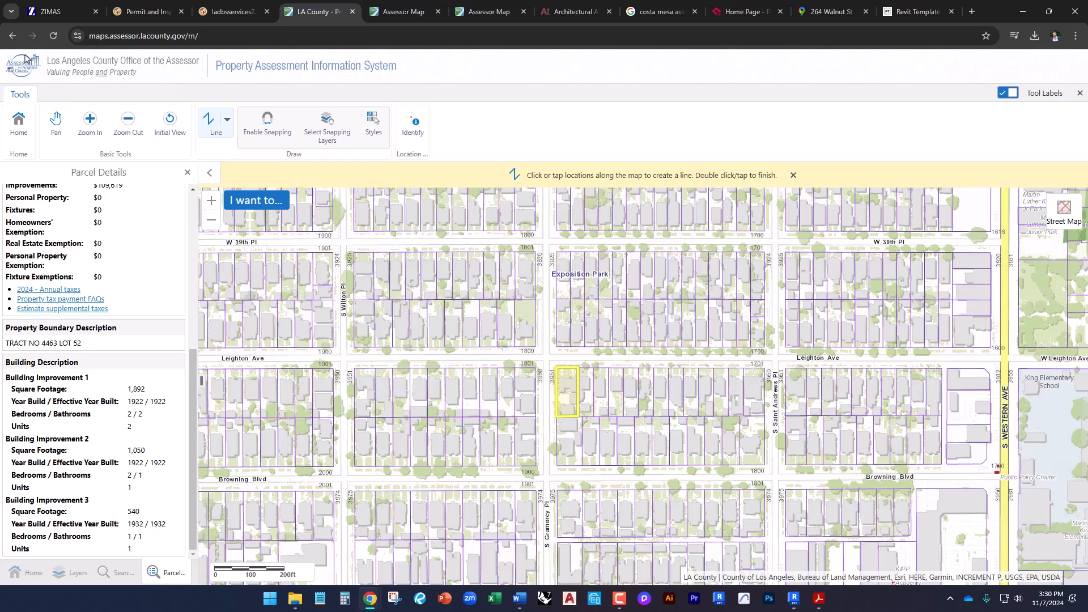
pyautogui.scroll(-2, 543, 378)
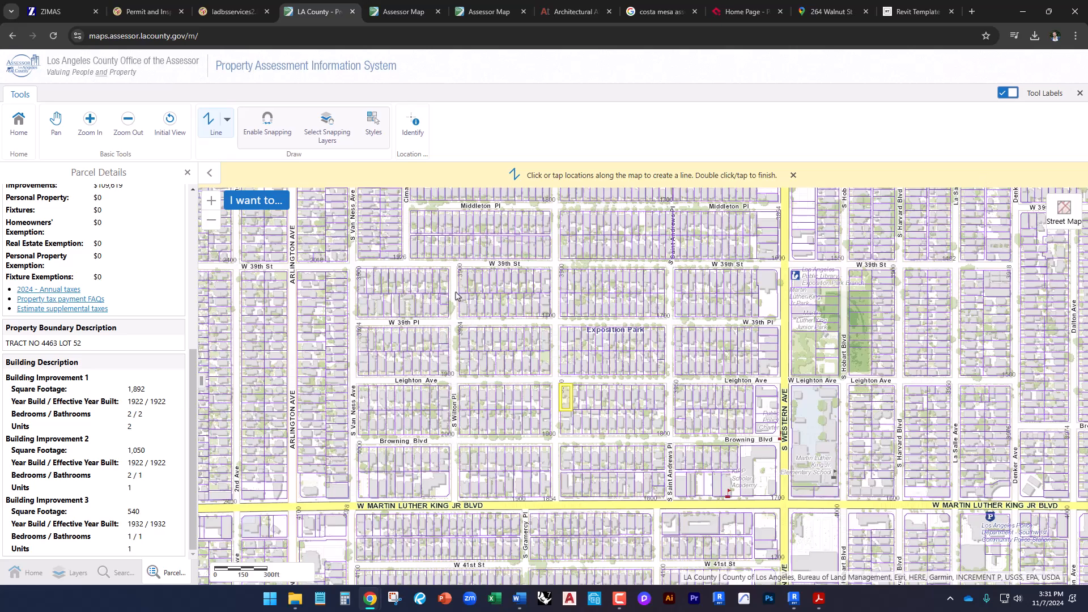
pyautogui.click(394, 599)
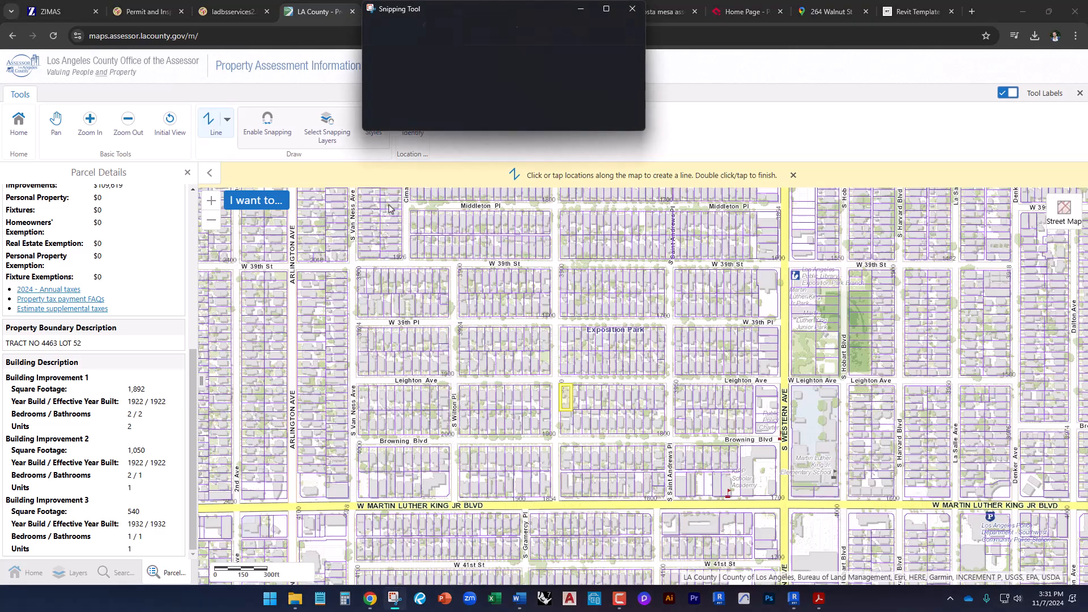
pyautogui.click(395, 34)
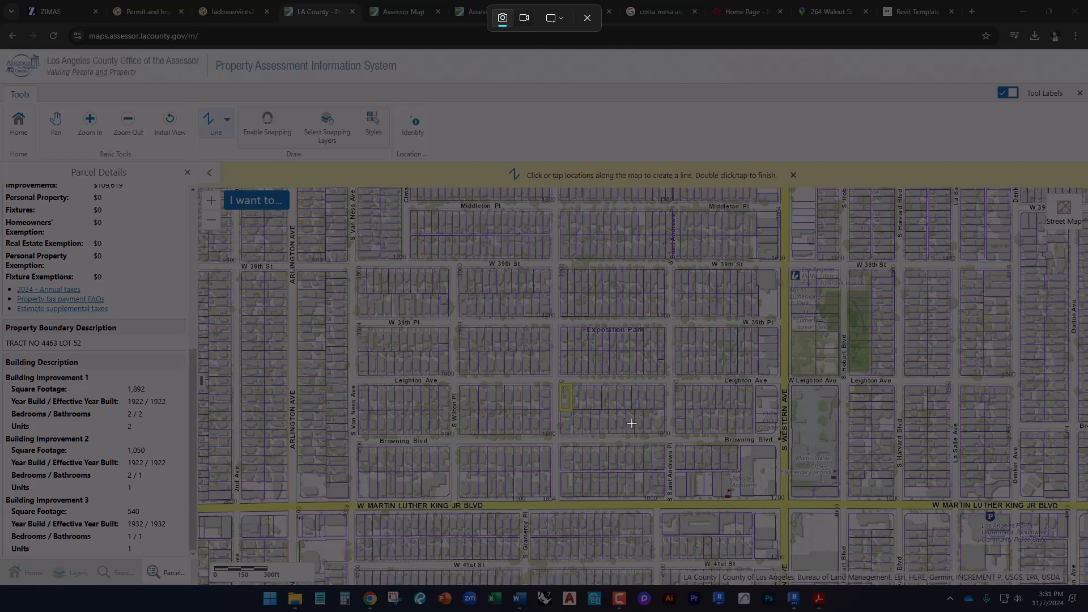
pyautogui.press('Escape')
pyautogui.moveTo(501, 16); pyautogui.dragTo(1087, 136)
# Step: Capture a rectangular snip of the assessor map around the highlighted parcel, from above Exposition Blvd to below Martin Luther King Jr Blvd
pyautogui.scroll(-1, 584, 364)
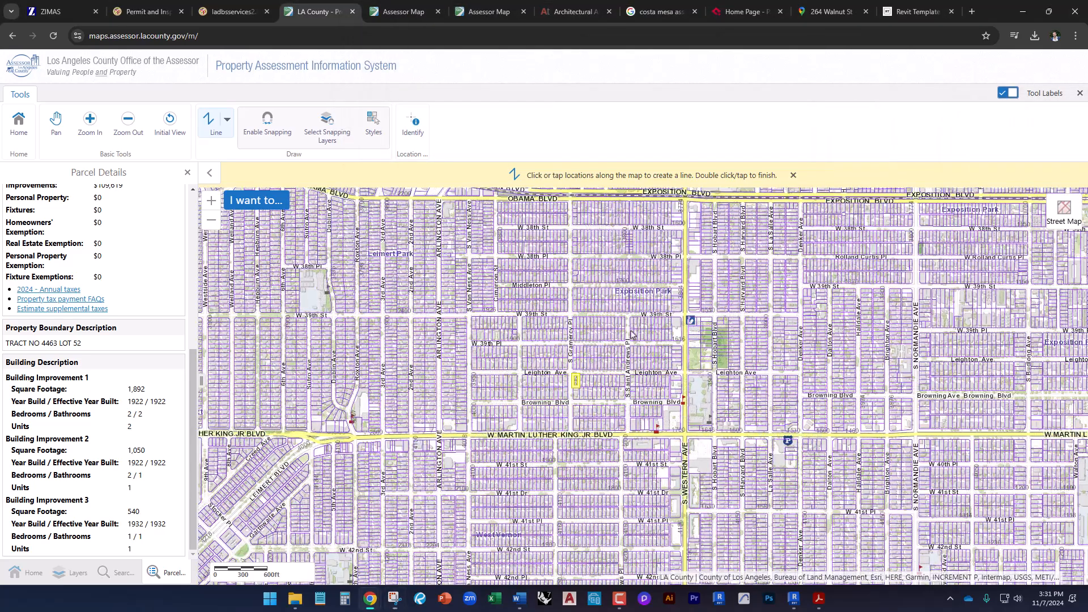
pyautogui.moveTo(615, 347); pyautogui.dragTo(586, 411)
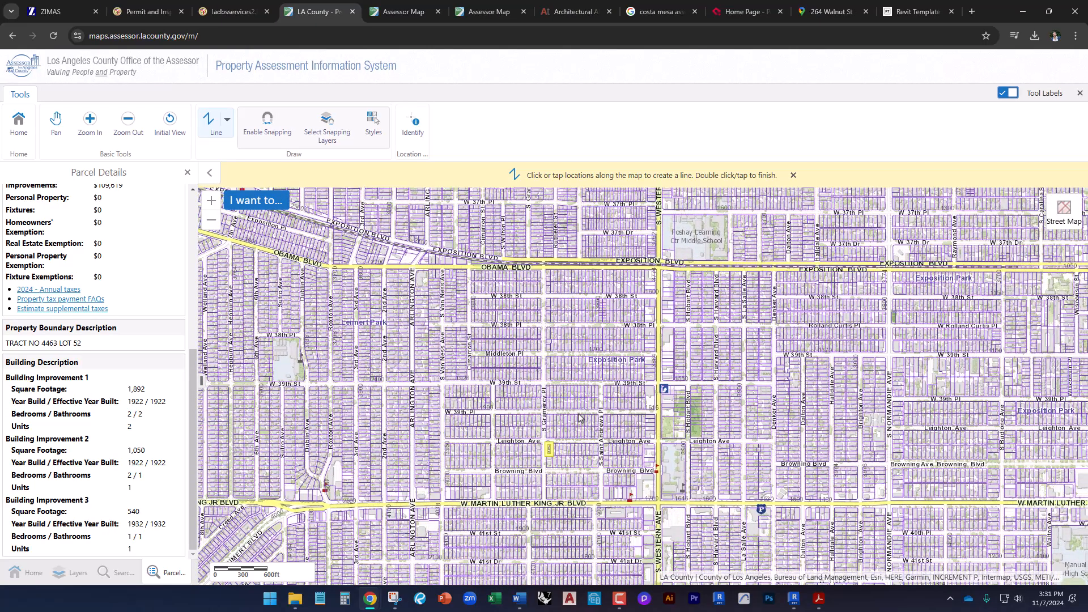
pyautogui.scroll(-1, 580, 418)
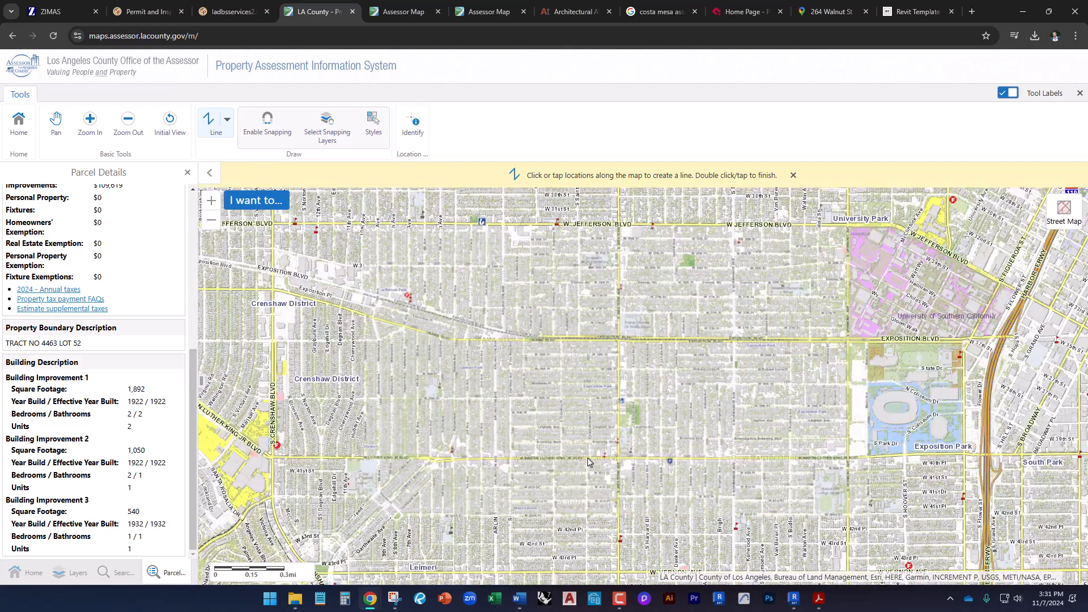
pyautogui.scroll(-1, 595, 450)
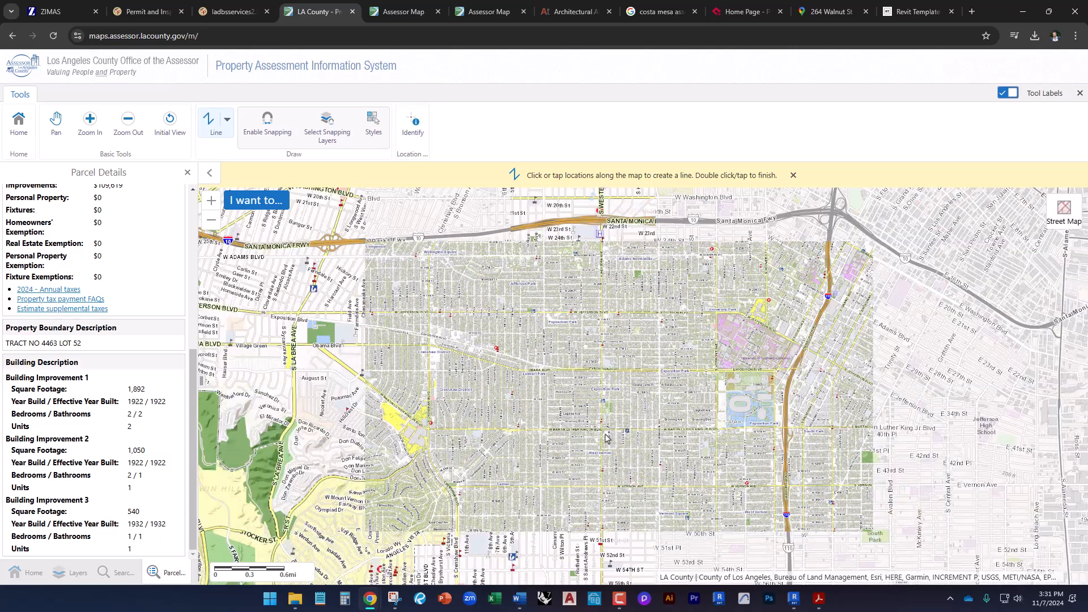
pyautogui.scroll(2, 578, 420)
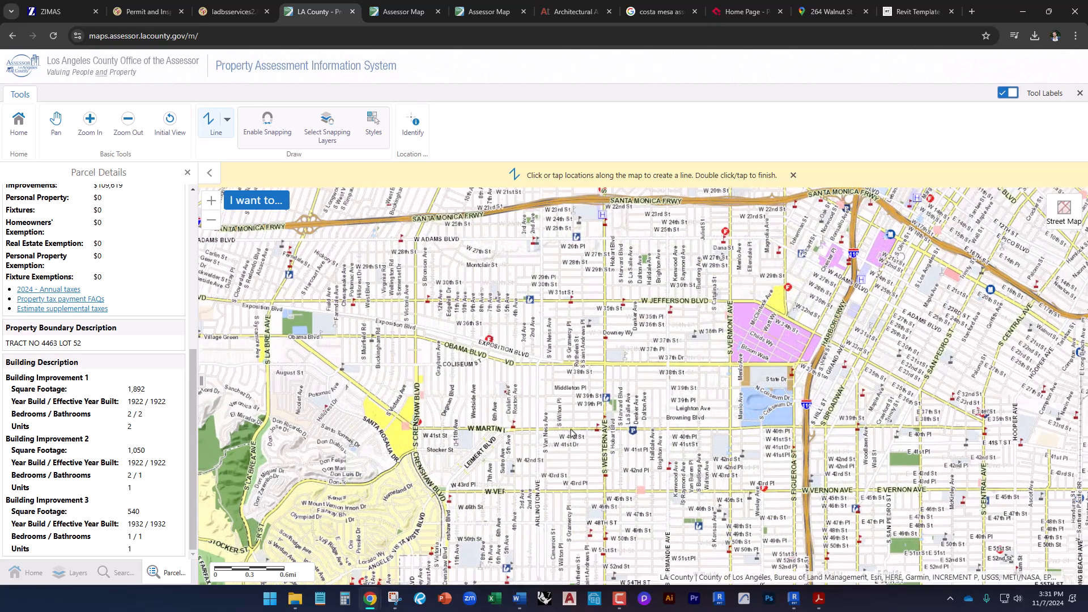
pyautogui.scroll(-1, 646, 391)
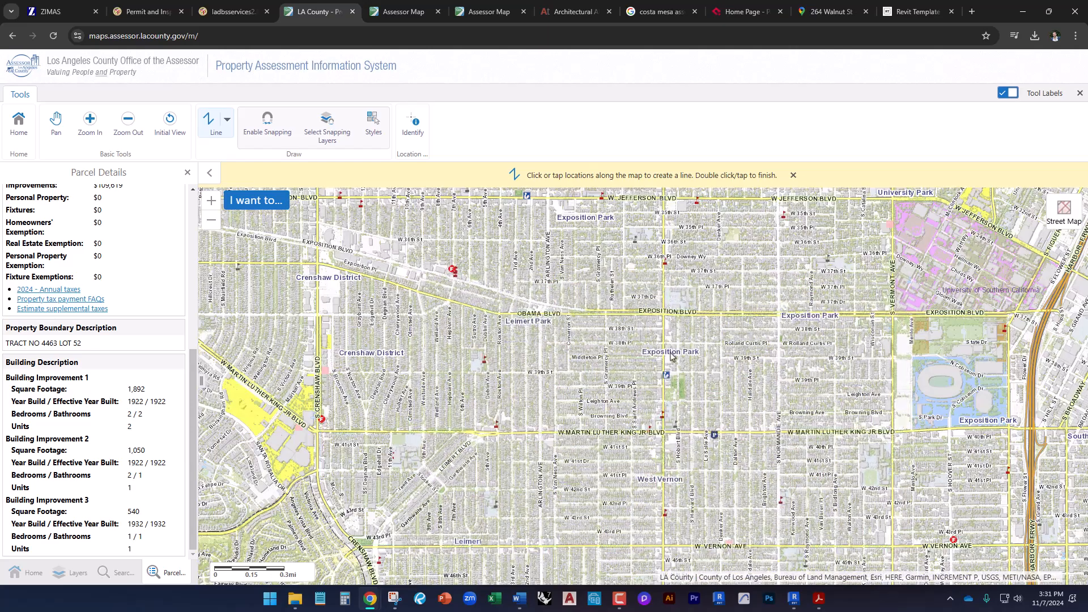
pyautogui.moveTo(672, 389); pyautogui.dragTo(649, 475)
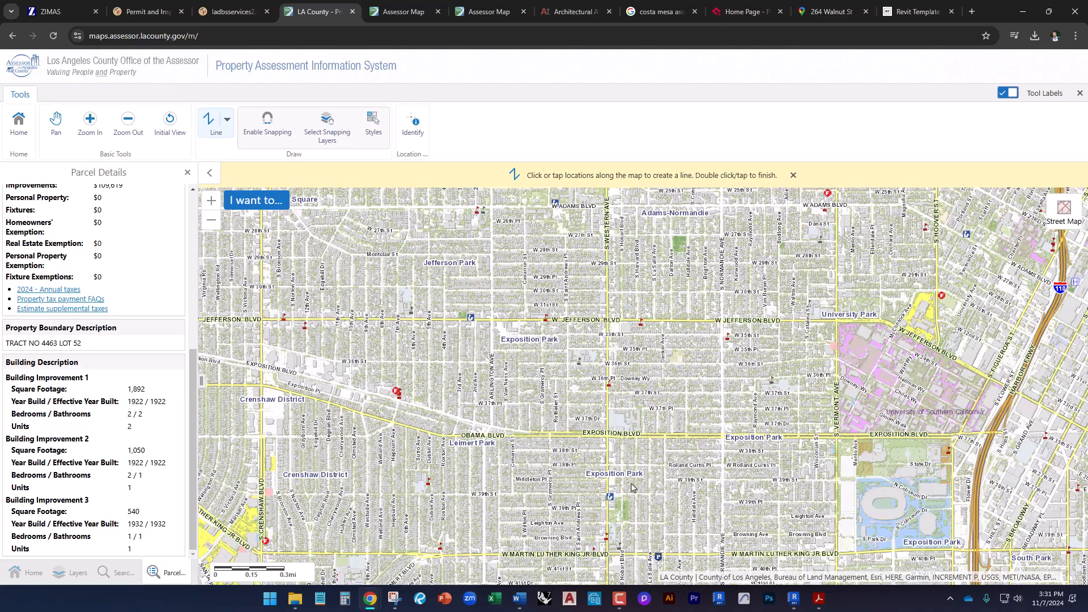
pyautogui.scroll(1, 578, 527)
pyautogui.moveTo(578, 527); pyautogui.dragTo(644, 421)
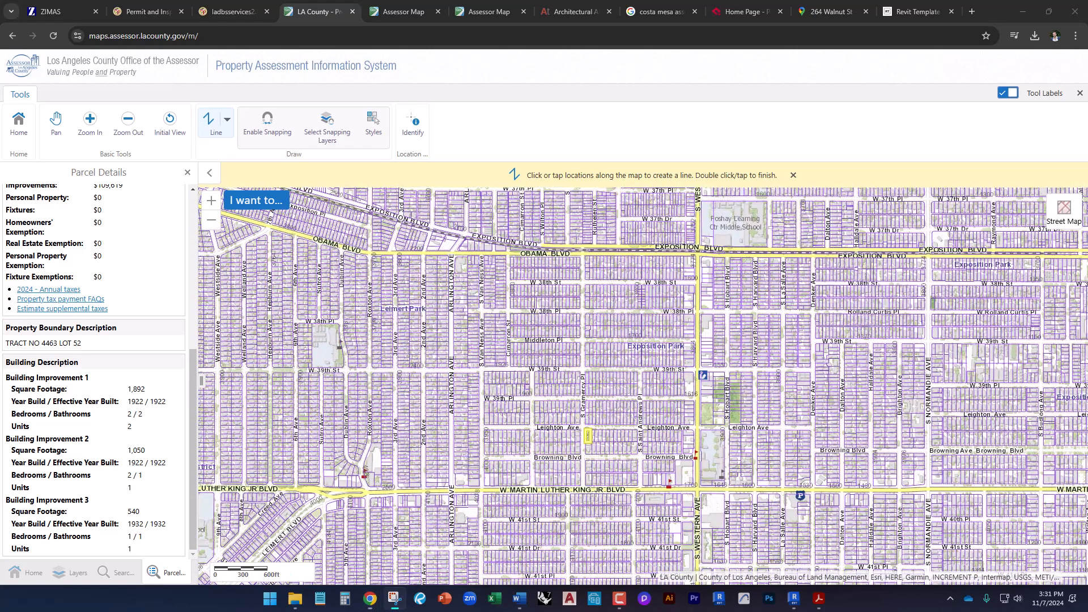
pyautogui.press('super+shift+s')
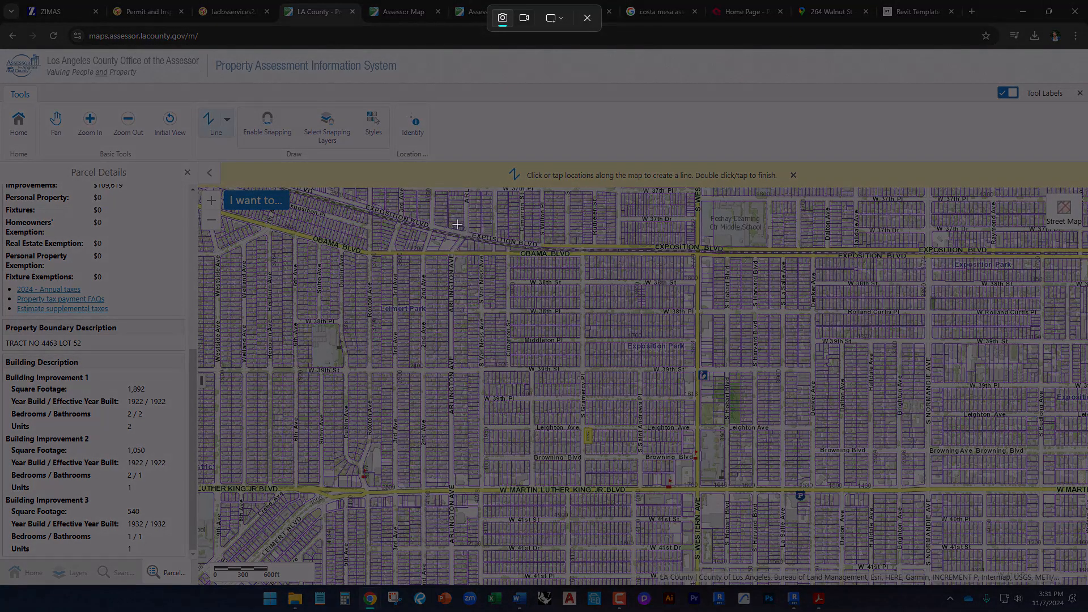
pyautogui.moveTo(403, 205); pyautogui.dragTo(867, 569)
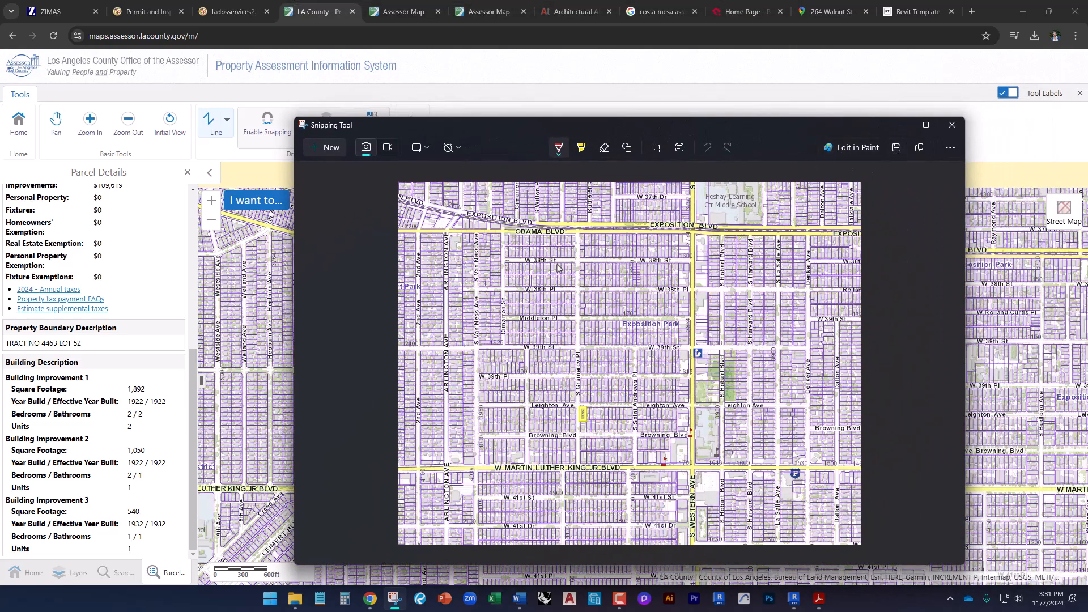
# Step: Save the map snip as a PNG named Vicinity Map in the Downloads folder and minimize Snipping Tool
pyautogui.hotkey('ctrl', 's')
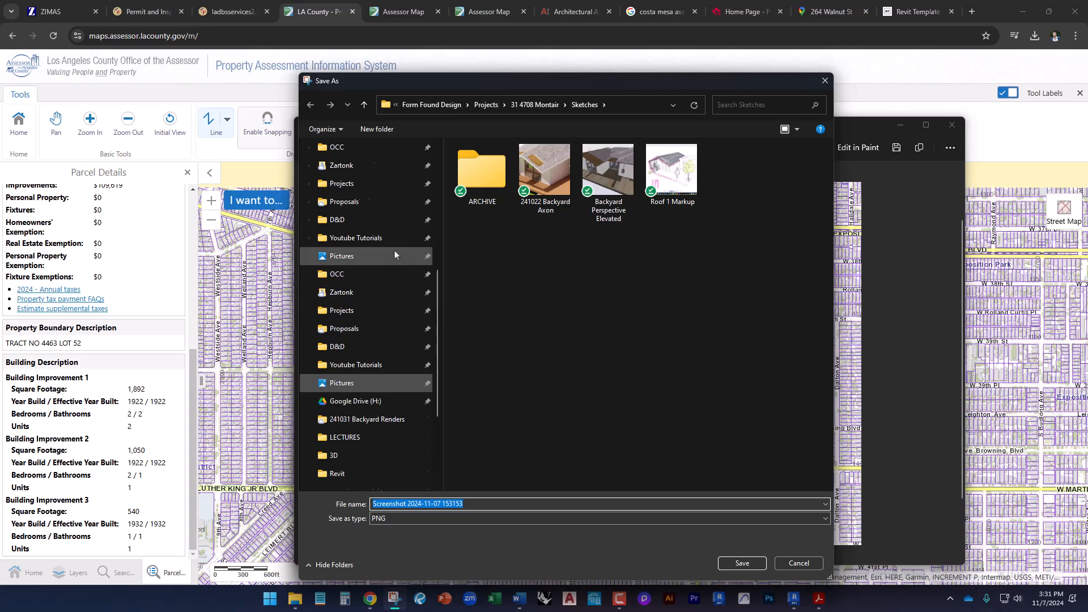
pyautogui.scroll(5, 395, 255)
pyautogui.click(346, 241)
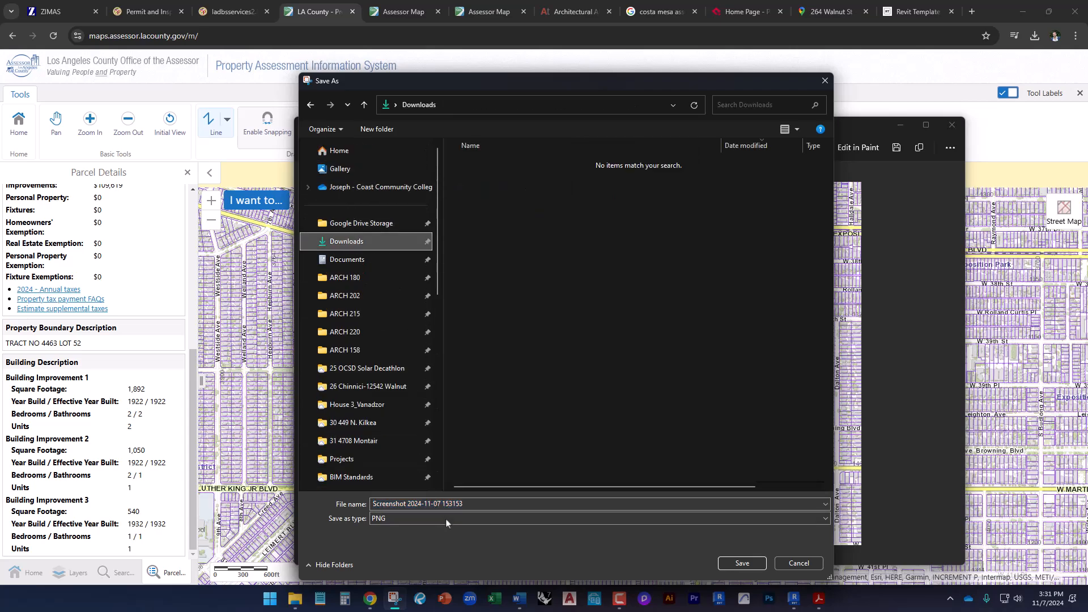
pyautogui.click(473, 504)
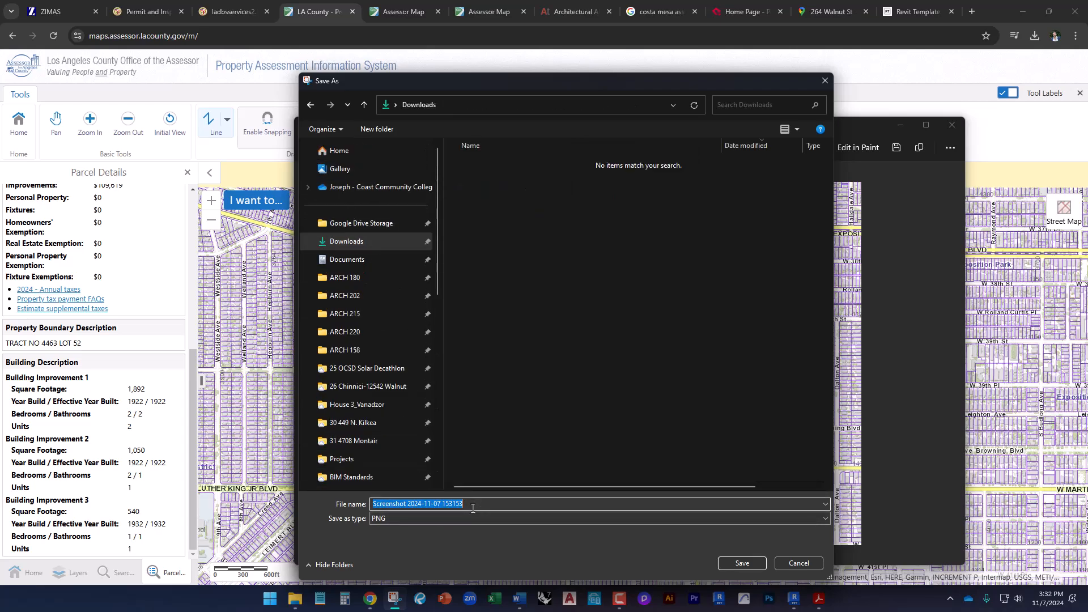
pyautogui.write('v')
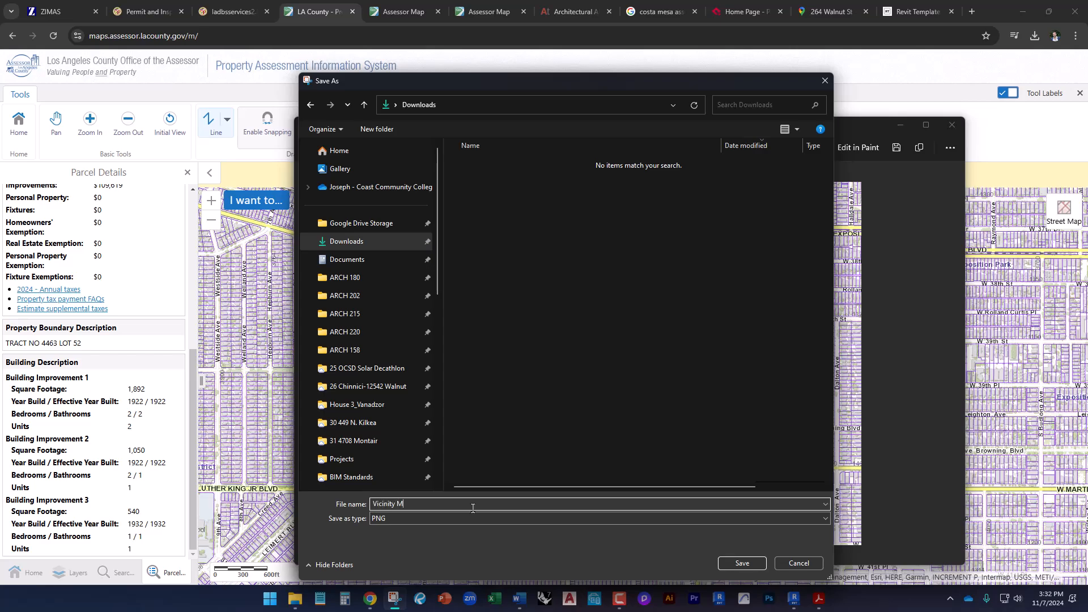
pyautogui.press('Return')
pyautogui.click(901, 124)
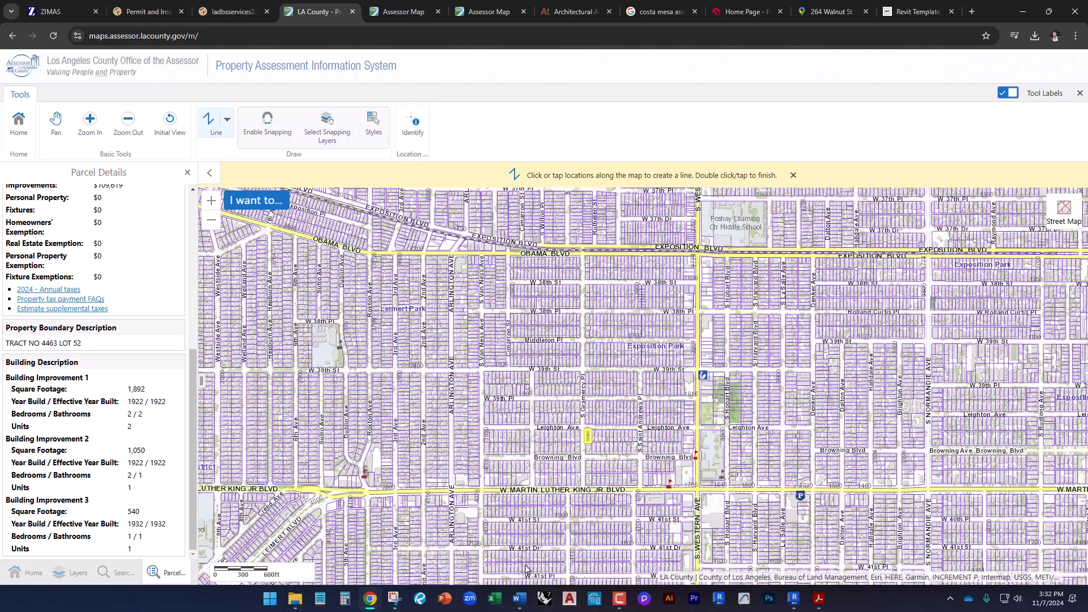
# Step: Switch to the Revit project with sheet A-106 and import Vicinity Map.png from Downloads, placing it above the PROJECT DIRECTORY title
pyautogui.moveTo(517, 608)
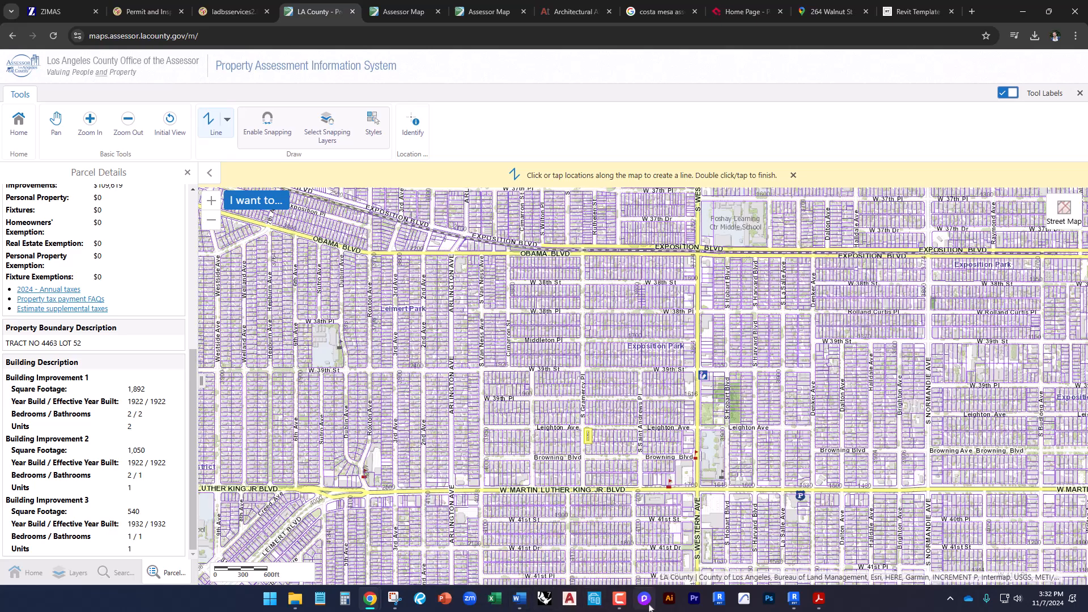
pyautogui.click(794, 599)
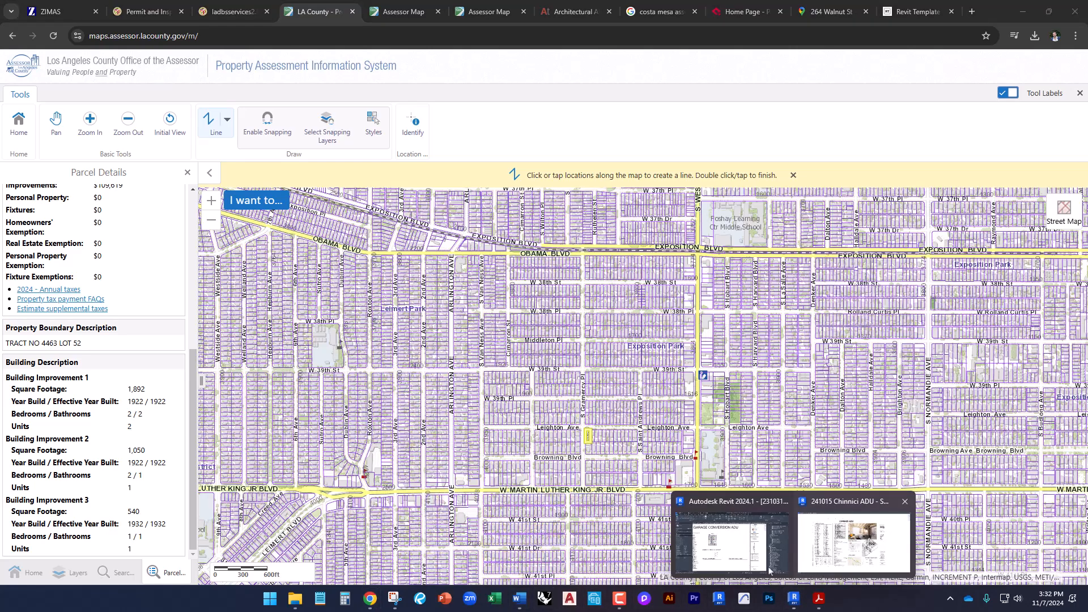
pyautogui.click(748, 565)
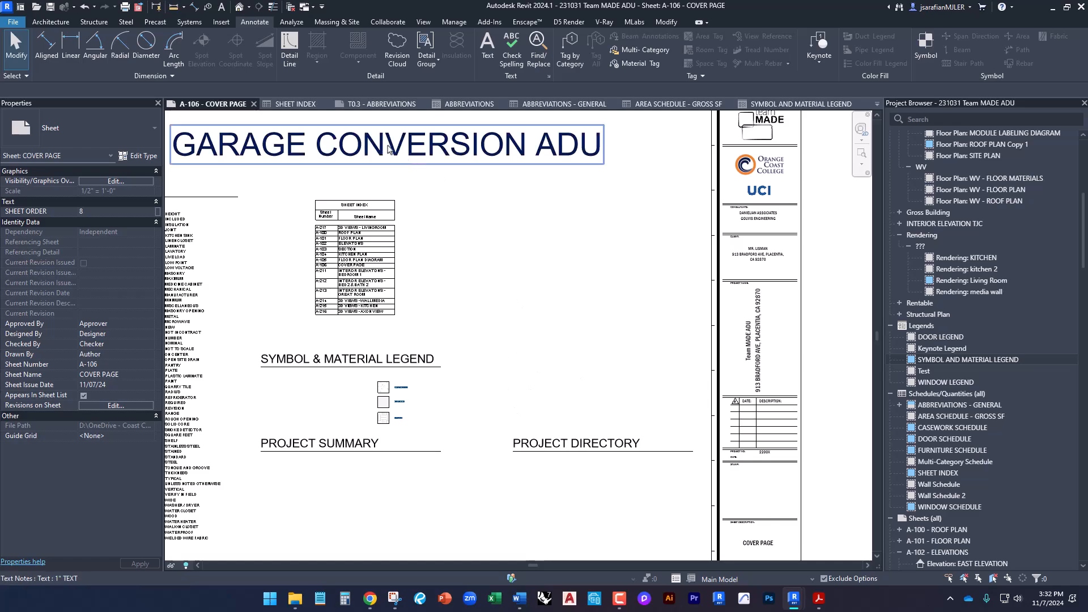
pyautogui.click(217, 22)
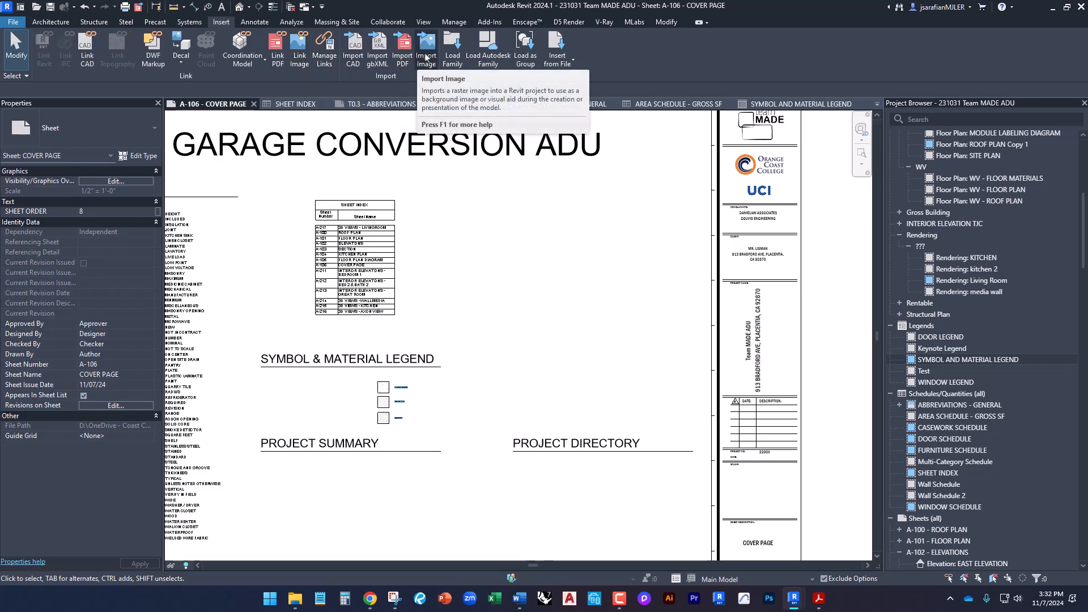
pyautogui.click(426, 57)
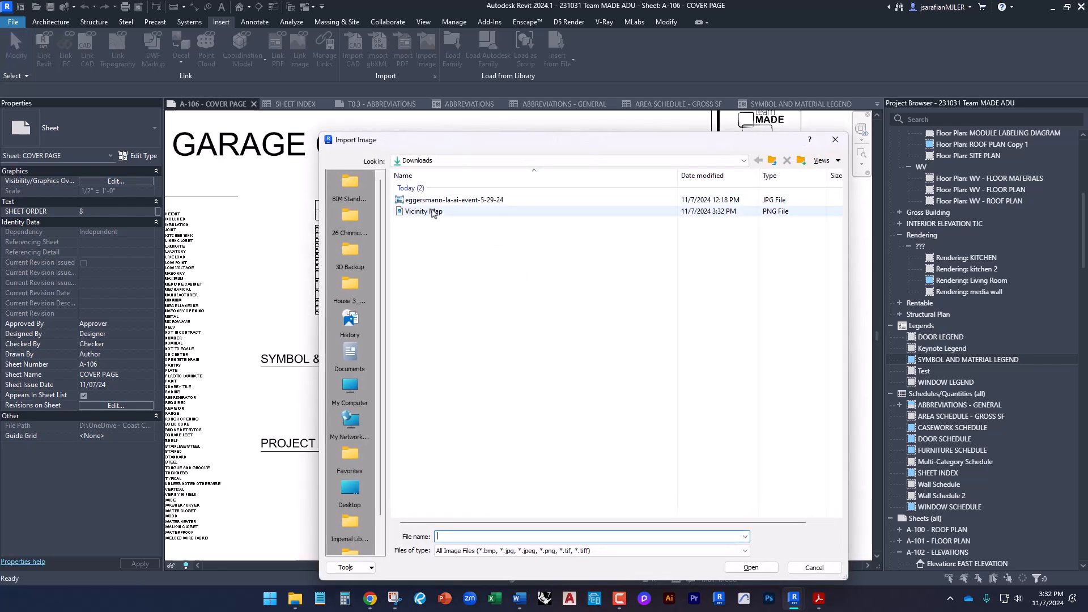
pyautogui.click(431, 212)
pyautogui.click(751, 568)
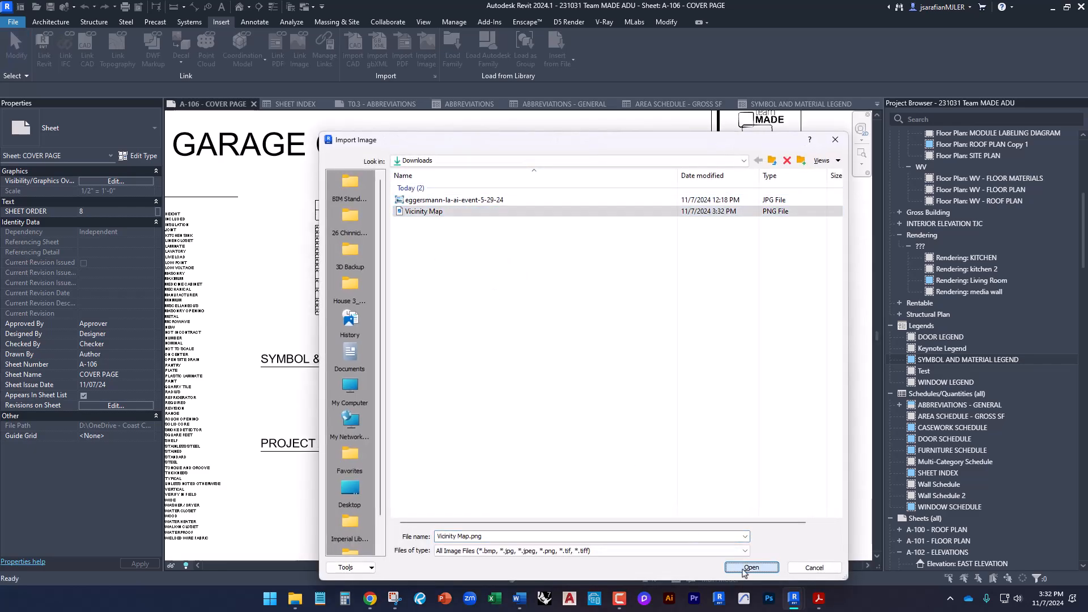
pyautogui.click(570, 335)
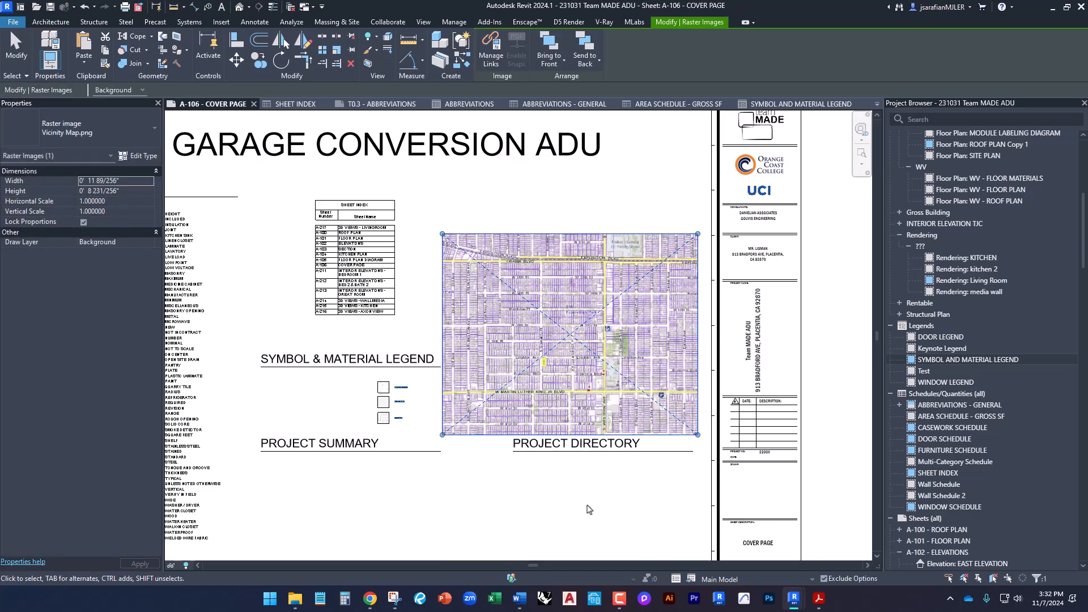
pyautogui.scroll(3, 564, 395)
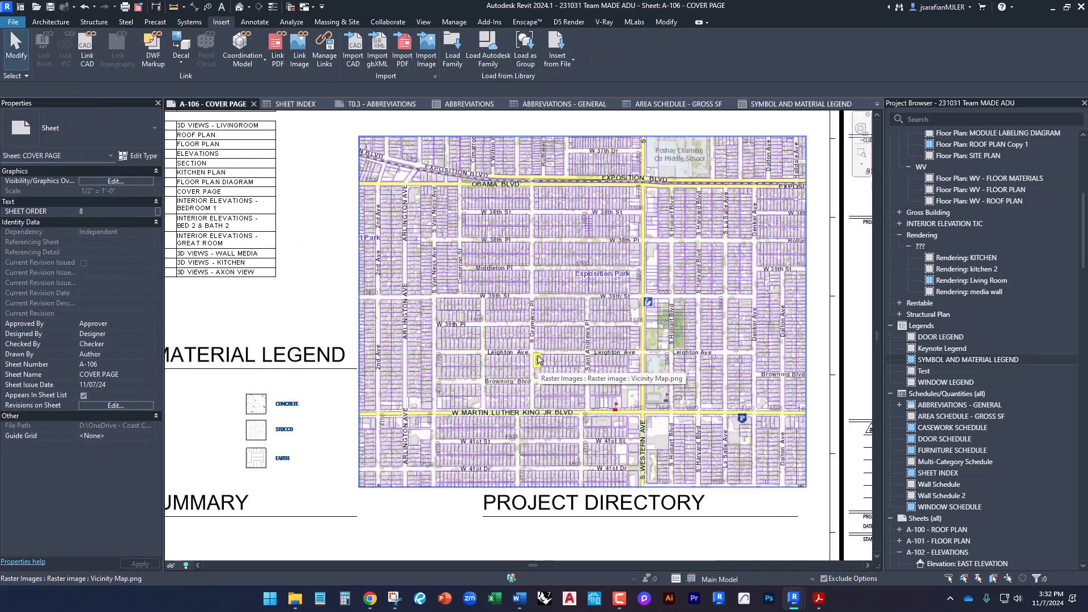
pyautogui.press('Escape')
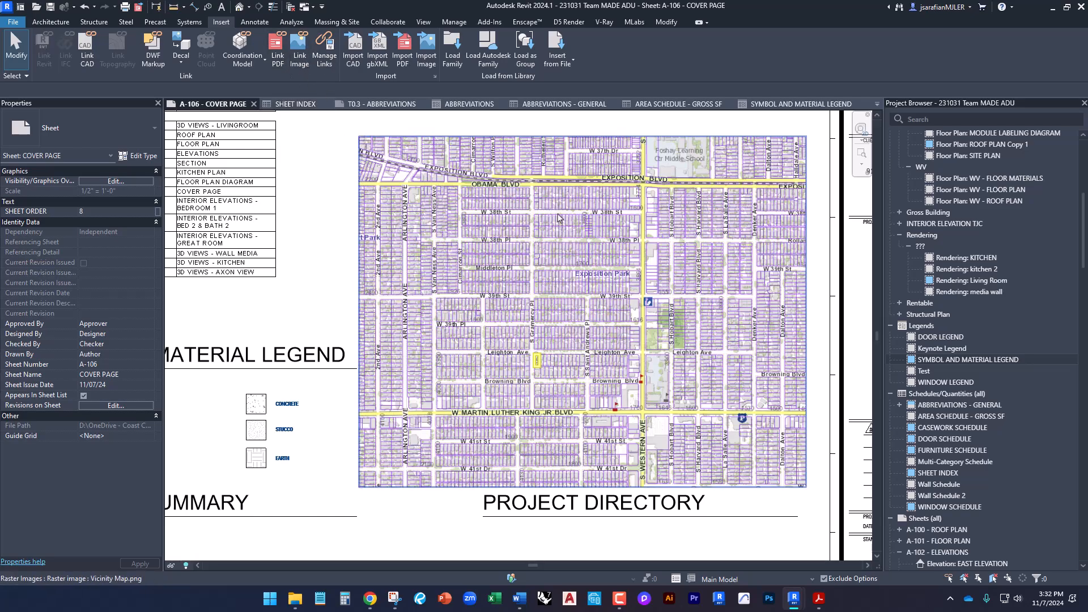
# Step: Scale the vicinity map image down proportionally to about 9 inches wide and position it just above the PROJECT DIRECTORY title
pyautogui.click(513, 294)
pyautogui.moveTo(363, 141); pyautogui.dragTo(451, 209)
pyautogui.click(355, 170)
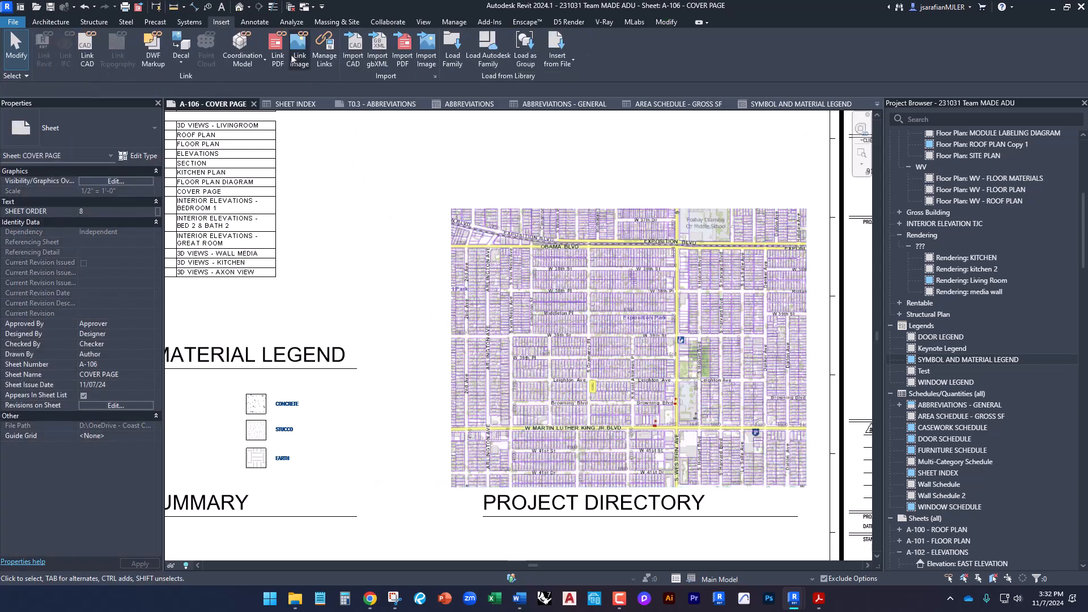
pyautogui.moveTo(633, 341); pyautogui.dragTo(593, 322)
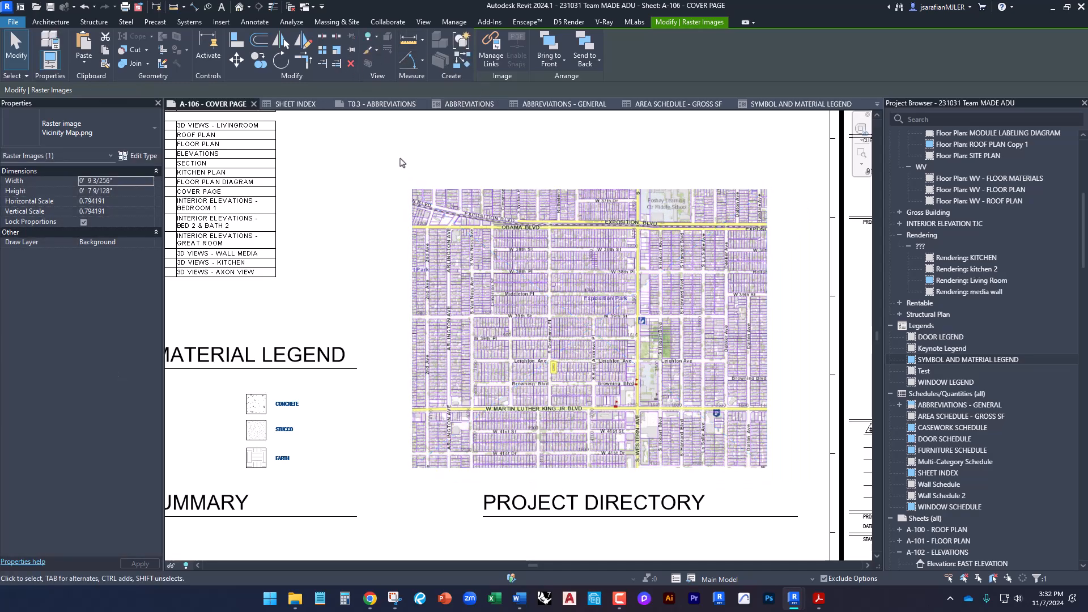
pyautogui.click(400, 163)
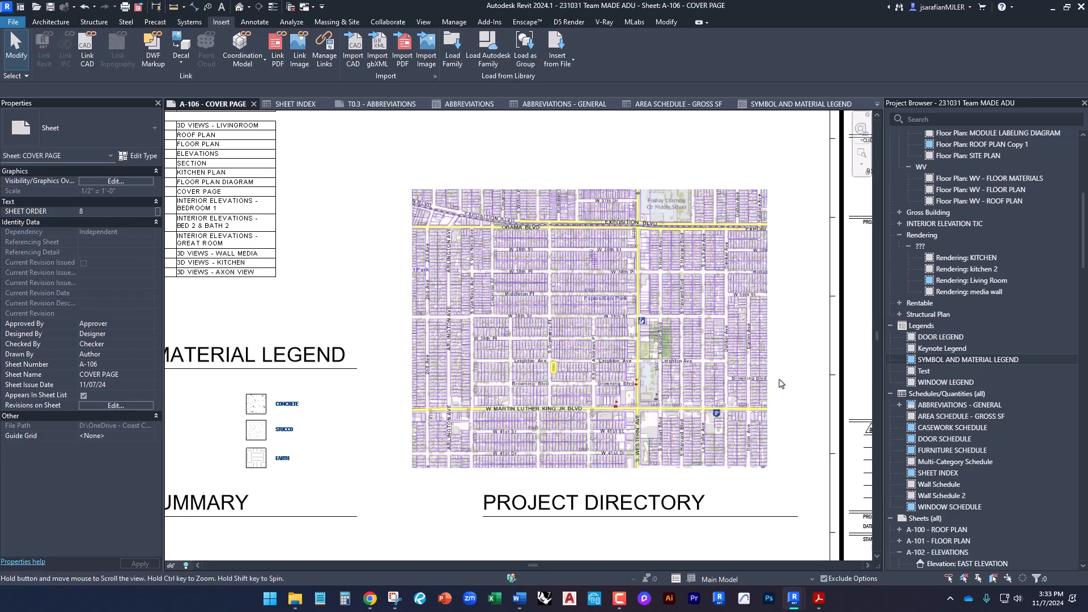
pyautogui.scroll(-3, 783, 379)
pyautogui.click(633, 391)
pyautogui.moveTo(633, 391); pyautogui.dragTo(652, 391)
# Step: Copy the PROJECT DIRECTORY title straight up to a spot above the vicinity map image
pyautogui.moveTo(669, 493); pyautogui.dragTo(632, 465)
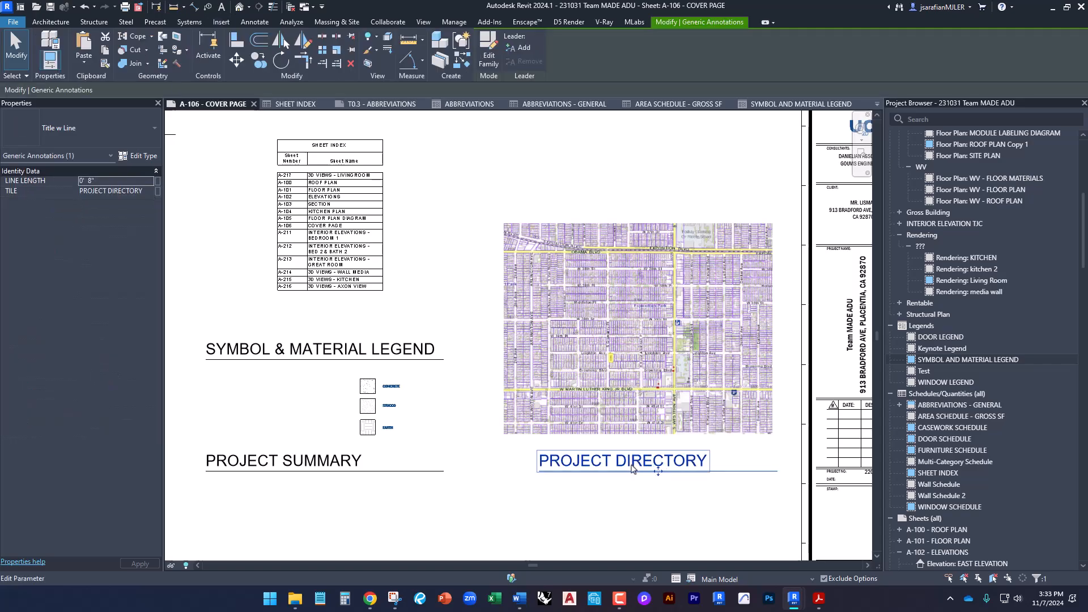
pyautogui.press('m')
pyautogui.press('v')
pyautogui.click(704, 524)
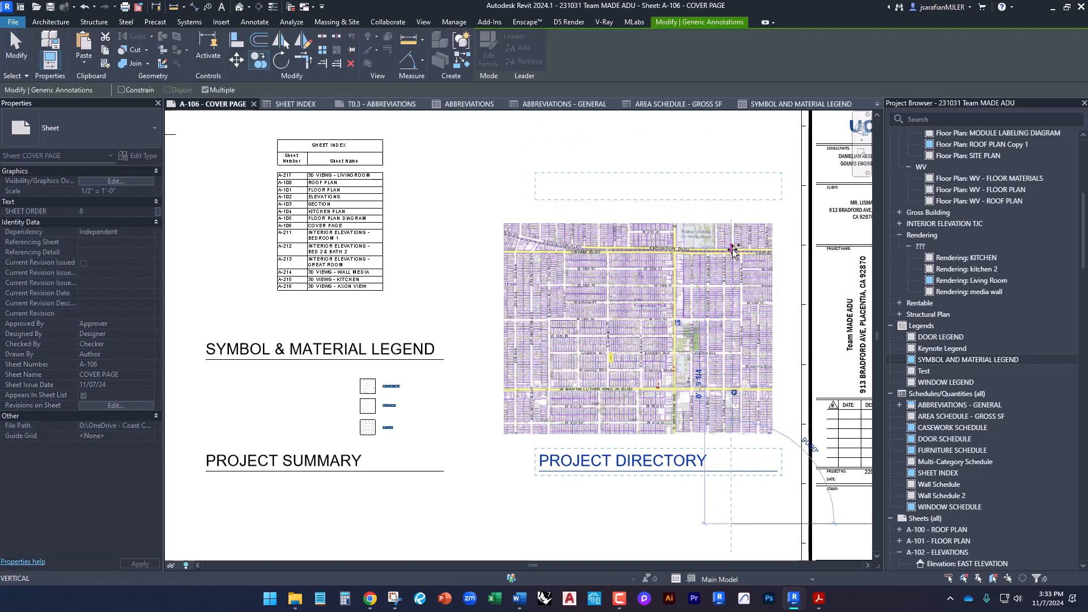
pyautogui.click(704, 248)
pyautogui.press('Escape')
# Step: Rename the copied title above the map image as VICINITY MAP
pyautogui.doubleClick(680, 187)
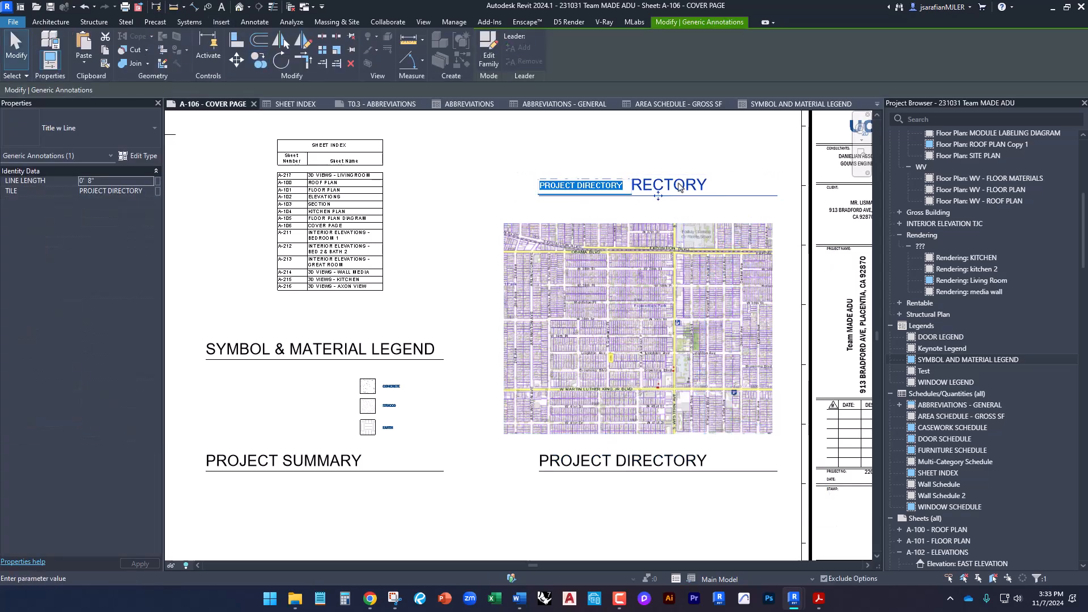
pyautogui.write('cu')
pyautogui.press('BackSpace')
pyautogui.write('v')
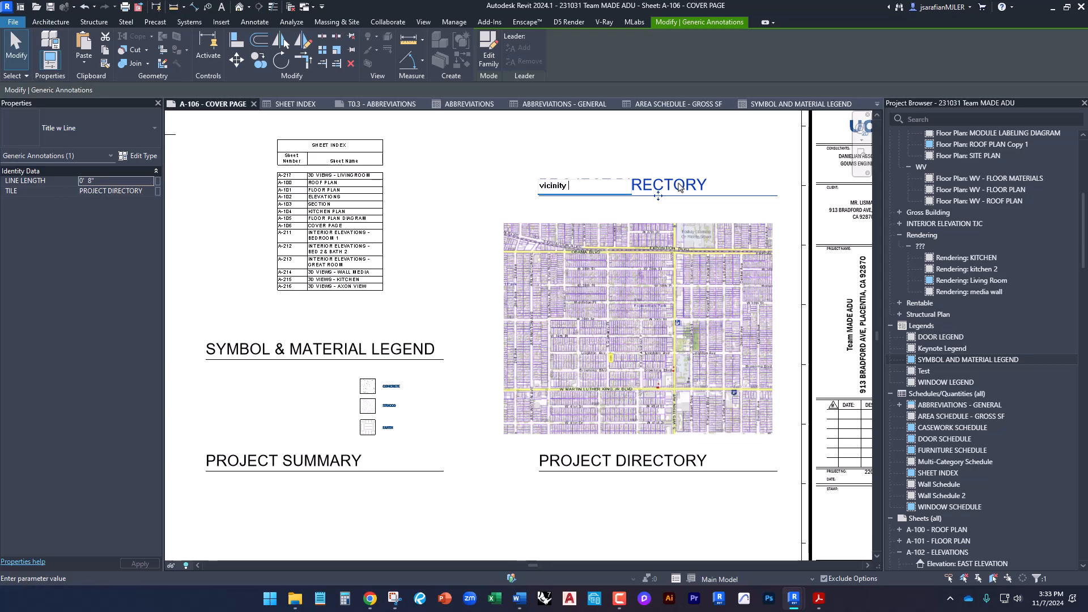
pyautogui.write('IN')
pyautogui.press('BackSpace')
pyautogui.write('CINITY MAP')
pyautogui.click(499, 183)
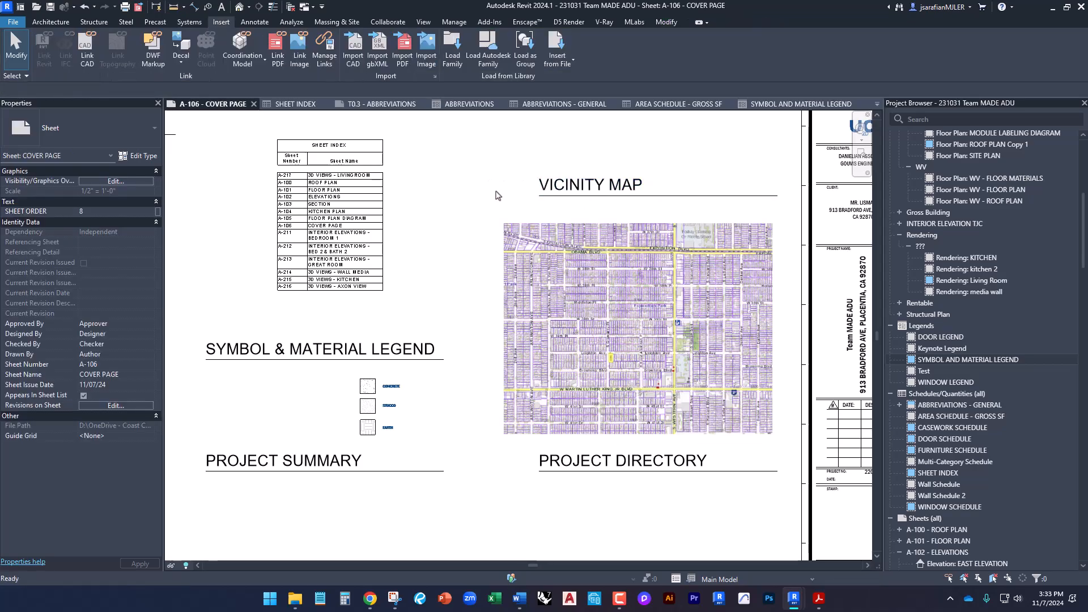
# Step: Nudge the VICINITY MAP title down so it sits closer to the map image
pyautogui.click(563, 198)
pyautogui.press('Down')
pyautogui.press('Down')
pyautogui.press('Down')
pyautogui.press('Down')
pyautogui.press('Down')
pyautogui.press('Down')
pyautogui.press('Down')
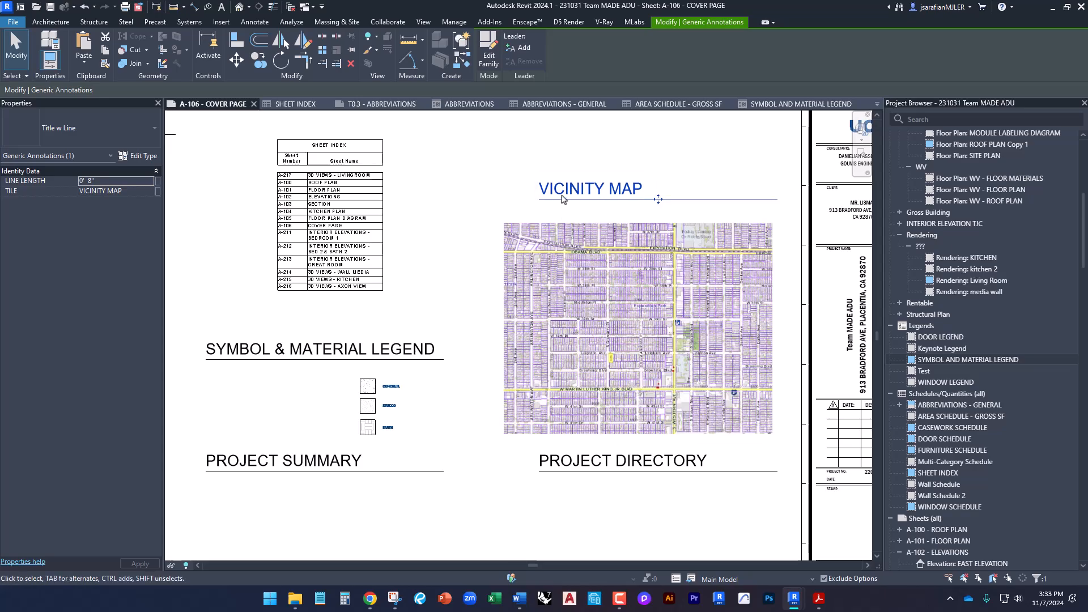
# Step: Nudge the VICINITY MAP and PROJECT DIRECTORY titles left together until they align with the map image's left edge
pyautogui.keyDown('ctrl'); pyautogui.click(611, 462); pyautogui.keyUp('ctrl')
pyautogui.press('Left')
pyautogui.press('Left')
pyautogui.press('Left')
pyautogui.press('Left')
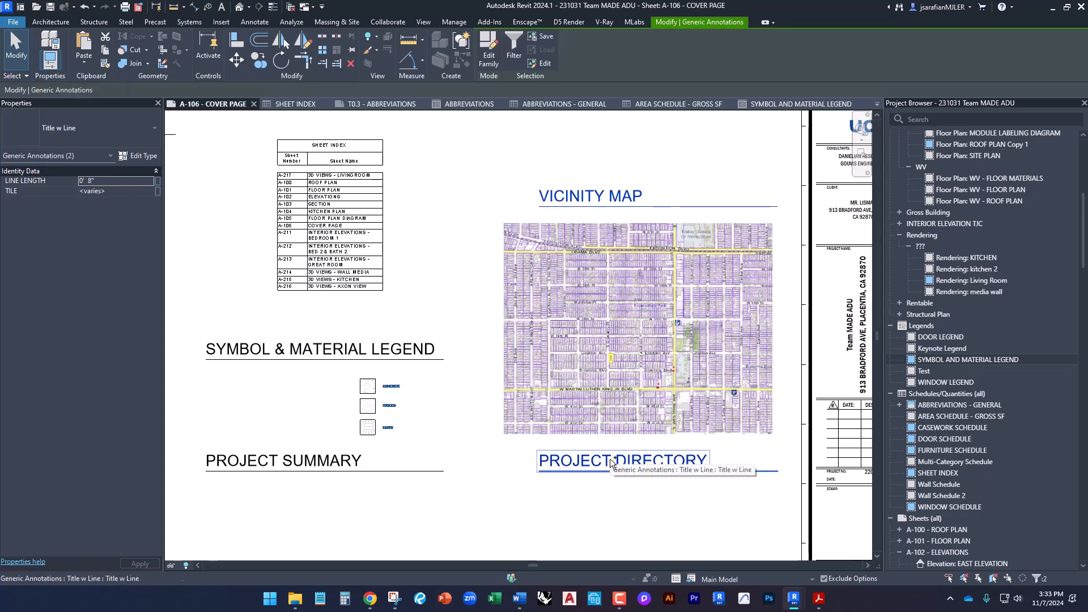
pyautogui.press('Left')
pyautogui.press('Left')
pyautogui.press('Left')
pyautogui.press('Left')
pyautogui.press('Left')
pyautogui.press('Left')
pyautogui.press('Left')
pyautogui.press('Left')
pyautogui.press('Left')
pyautogui.press('Left')
pyautogui.press('Left')
pyautogui.press('Left')
pyautogui.press('Left')
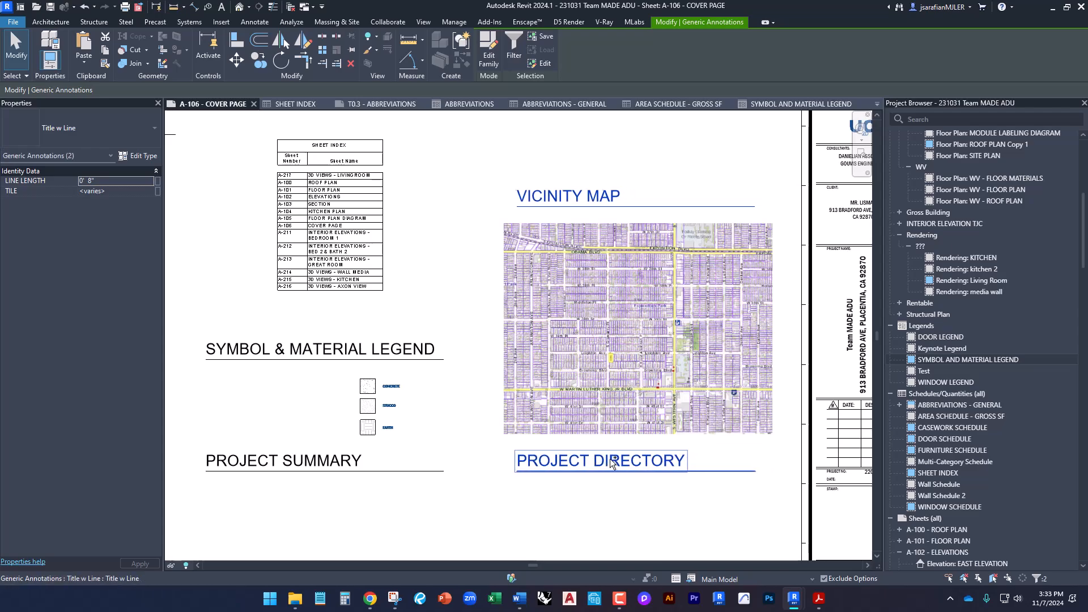
pyautogui.press('Left')
pyautogui.press('Left')
pyautogui.press('Left')
pyautogui.press('Left')
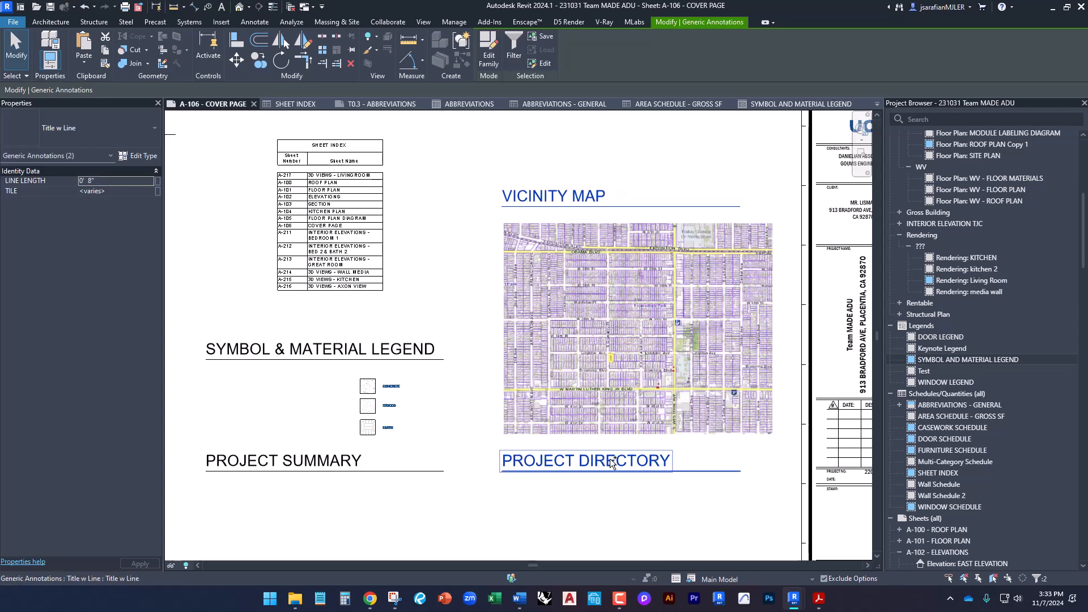
pyautogui.press('Escape')
# Step: Move the sheet index schedule up and left, next to the ABBREVIATIONS title
pyautogui.moveTo(599, 356); pyautogui.dragTo(568, 484, button='middle')
pyautogui.scroll(-2, 576, 282)
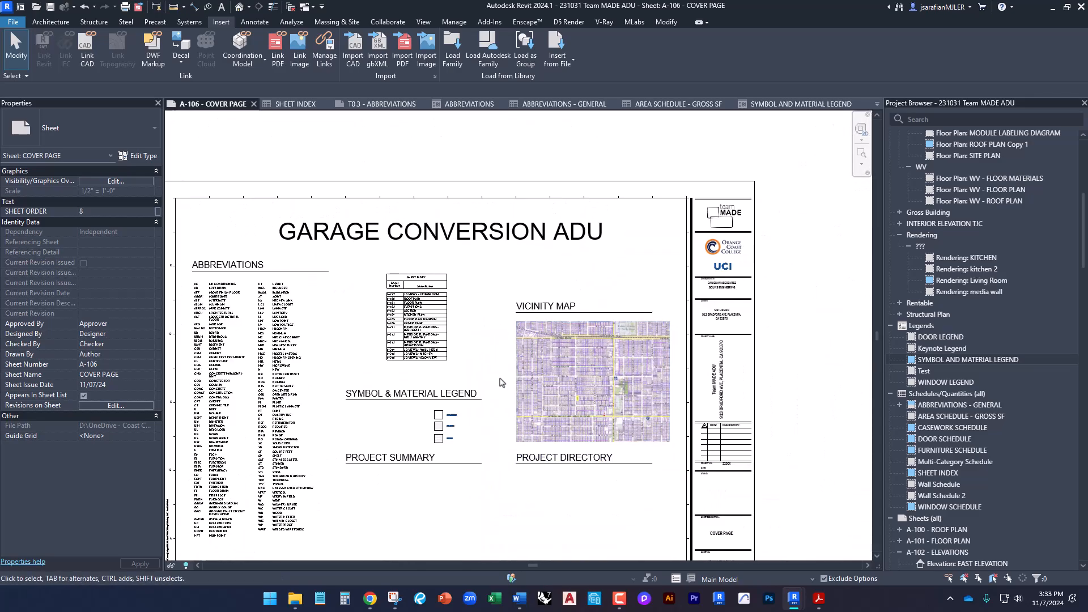
pyautogui.moveTo(492, 370); pyautogui.dragTo(596, 343, button='middle')
pyautogui.click(551, 283)
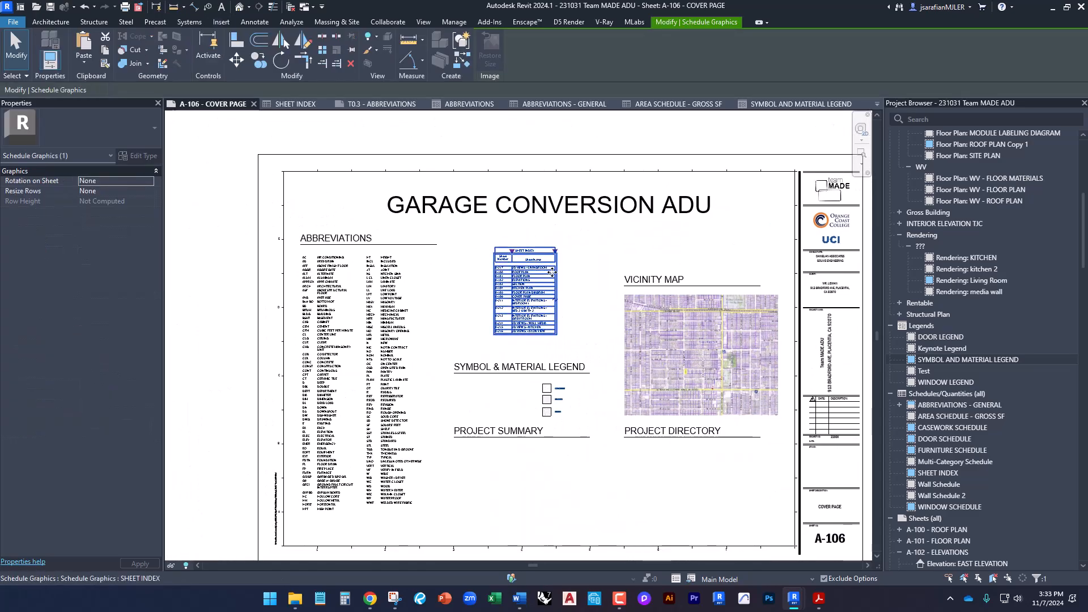
pyautogui.moveTo(555, 271); pyautogui.dragTo(521, 260)
pyautogui.click(521, 259)
pyautogui.scroll(1, 610, 294)
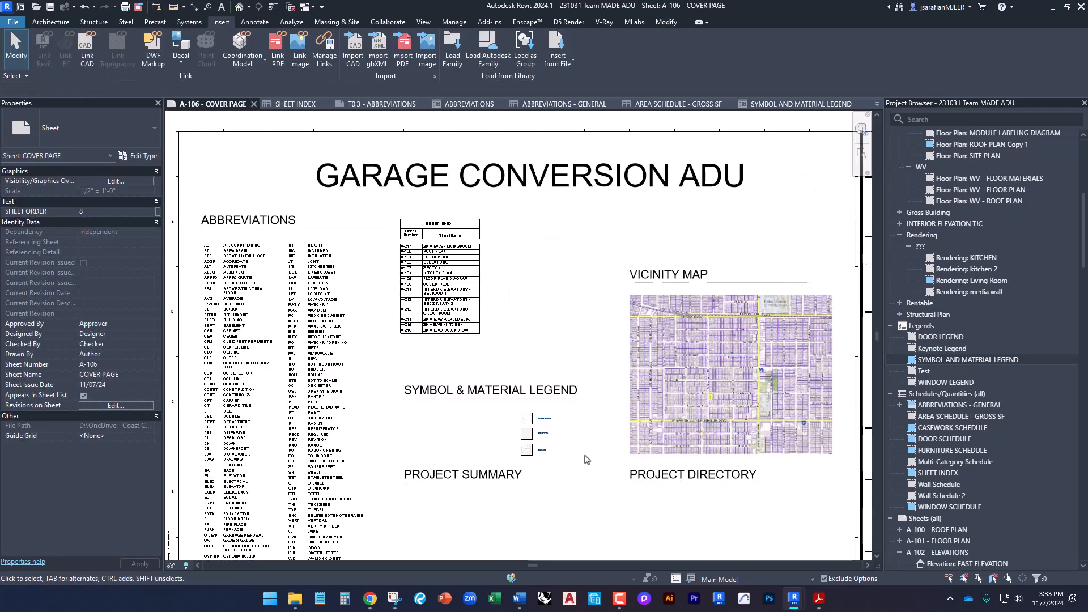
# Step: Move the VICINITY MAP title and its map image up together, level with the ABBREVIATIONS title
pyautogui.click(657, 275)
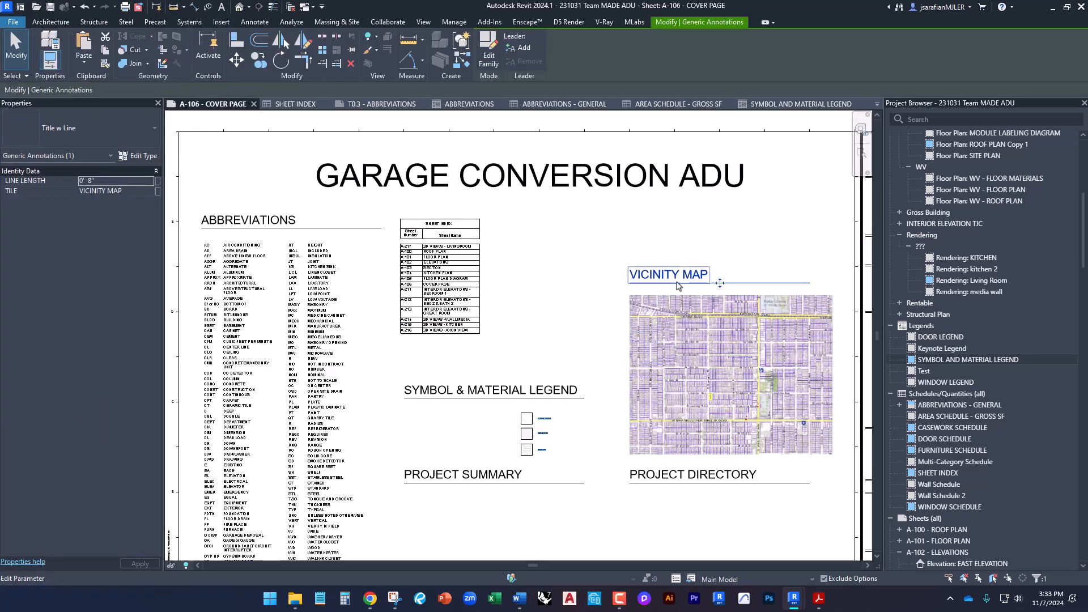
pyautogui.keyDown('ctrl'); pyautogui.click(731, 323); pyautogui.keyUp('ctrl')
pyautogui.moveTo(740, 318); pyautogui.dragTo(749, 261)
pyautogui.click(684, 271)
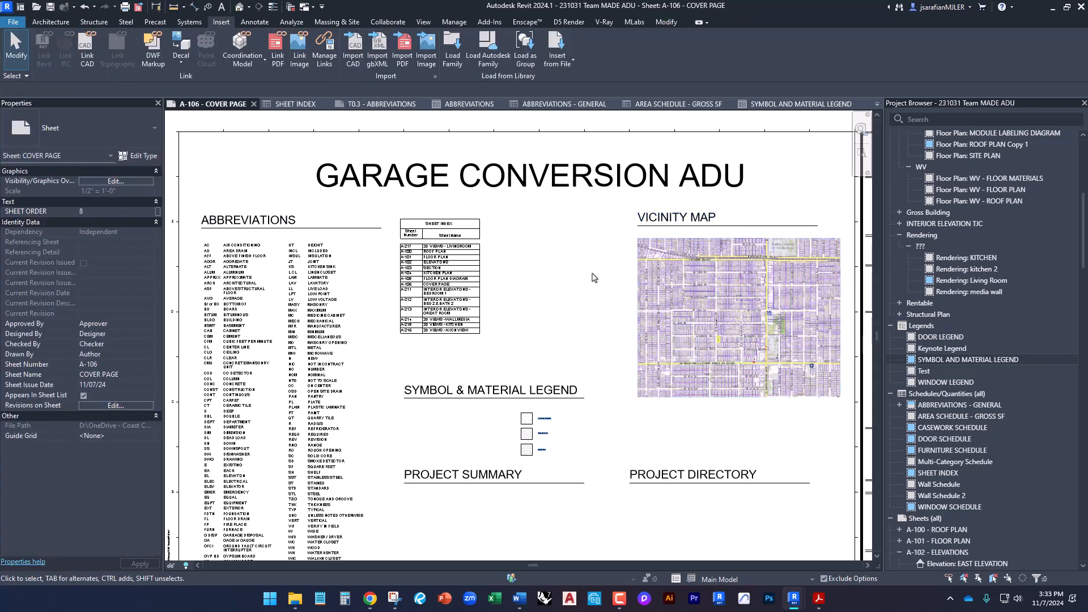
# Step: Copy the VICINITY MAP title horizontally to the left, between the sheet index and the vicinity map
pyautogui.click(656, 225)
pyautogui.press('c')
pyautogui.press('o')
pyautogui.click(813, 187)
pyautogui.click(667, 184)
pyautogui.press('Escape')
pyautogui.press('Escape')
# Step: Rename the copied title beside the sheet index as ASSESSOR MAP
pyautogui.click(565, 218)
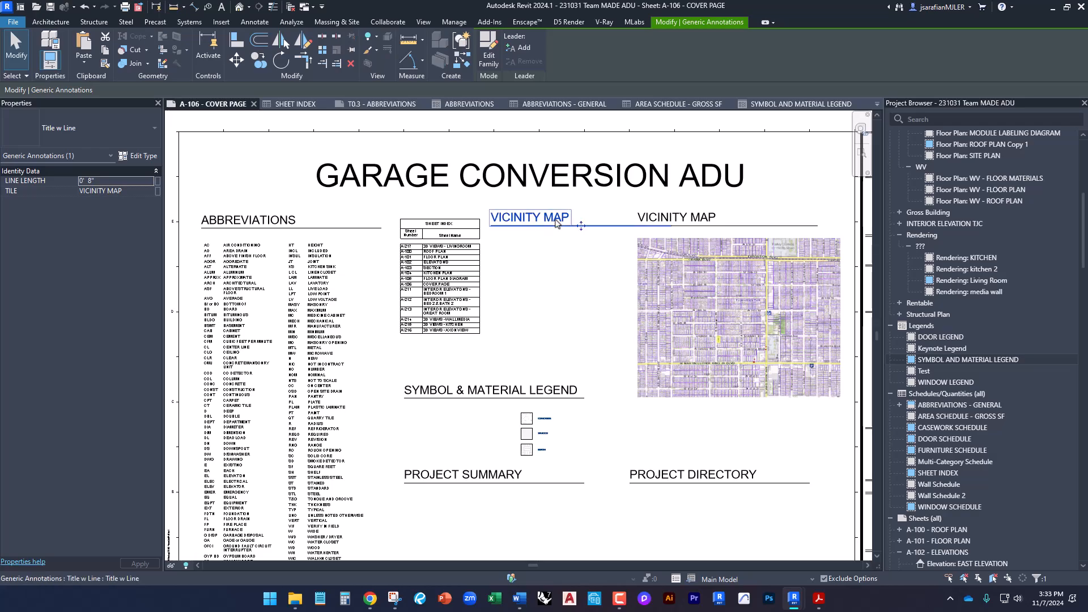
pyautogui.click(550, 220)
pyautogui.write('ASSESSOR MAP')
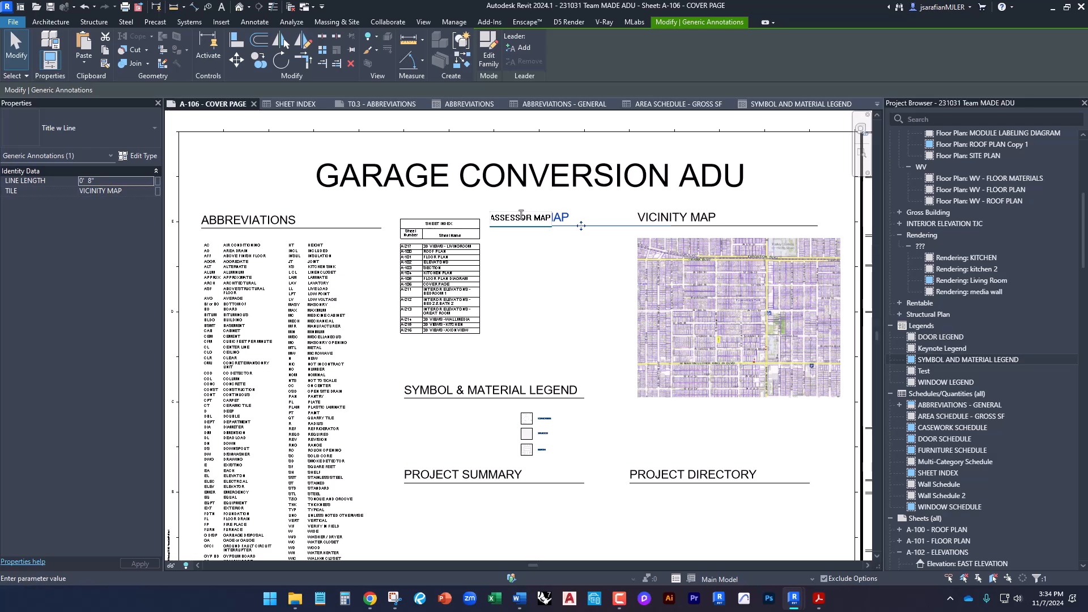
pyautogui.click(518, 275)
pyautogui.click(579, 275)
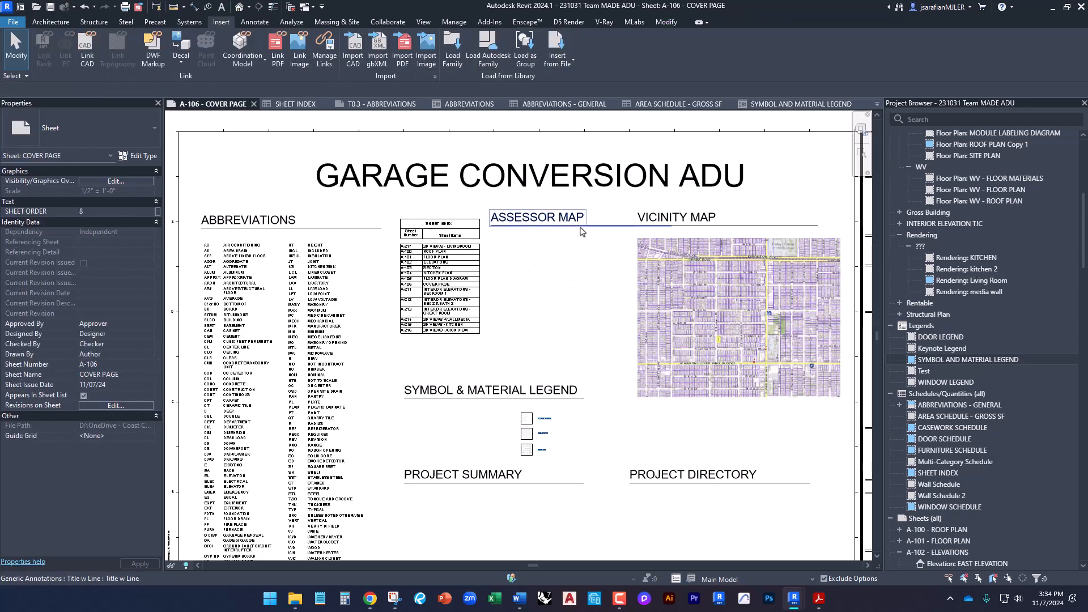
# Step: Set the ASSESSOR MAP title's line length to 5 inches
pyautogui.click(625, 227)
pyautogui.scroll(2, 628, 222)
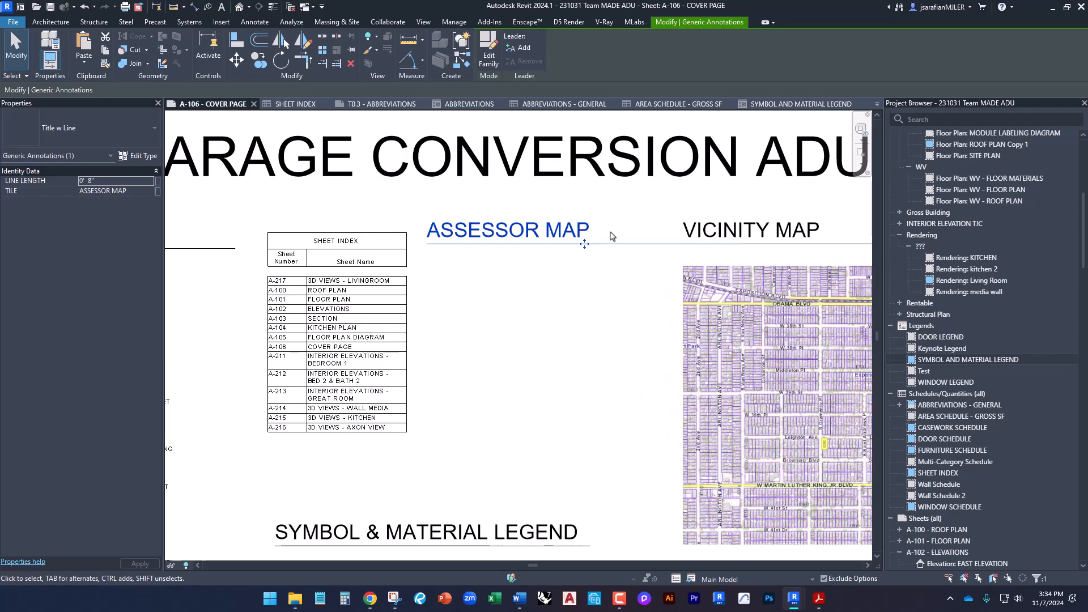
pyautogui.click(91, 182)
pyautogui.write('5"')
pyautogui.press('Return')
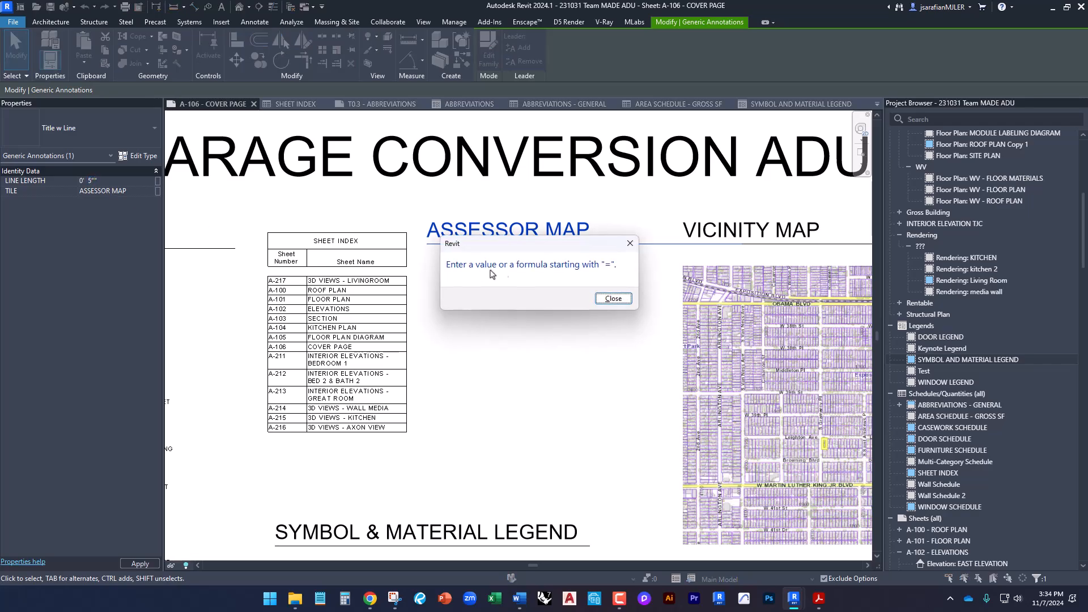
pyautogui.click(612, 301)
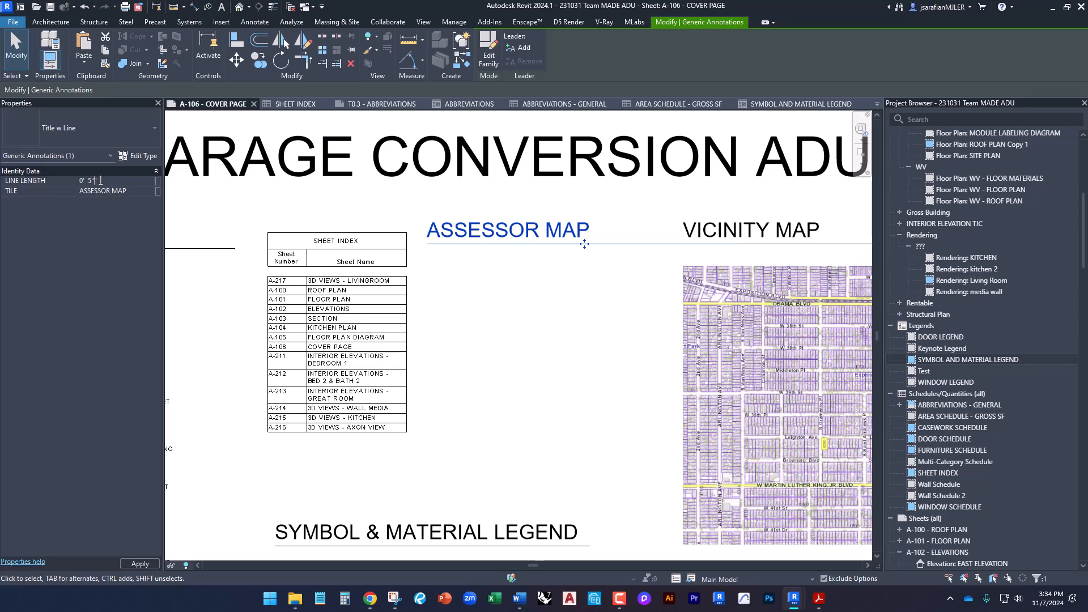
pyautogui.click(525, 323)
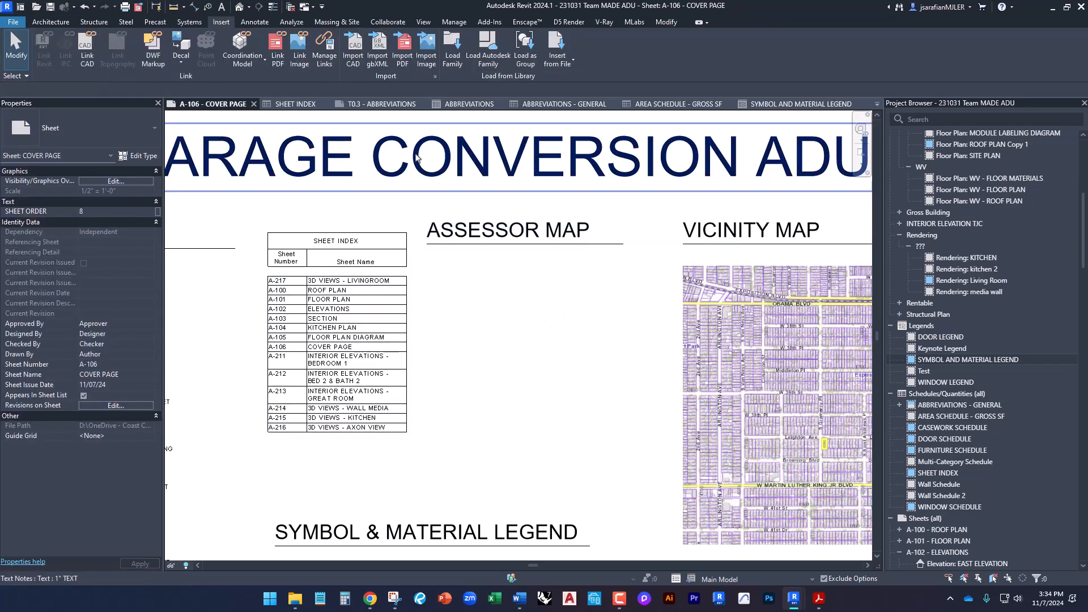
pyautogui.scroll(-2, 422, 305)
pyautogui.scroll(-1, 422, 305)
pyautogui.scroll(-1, 547, 306)
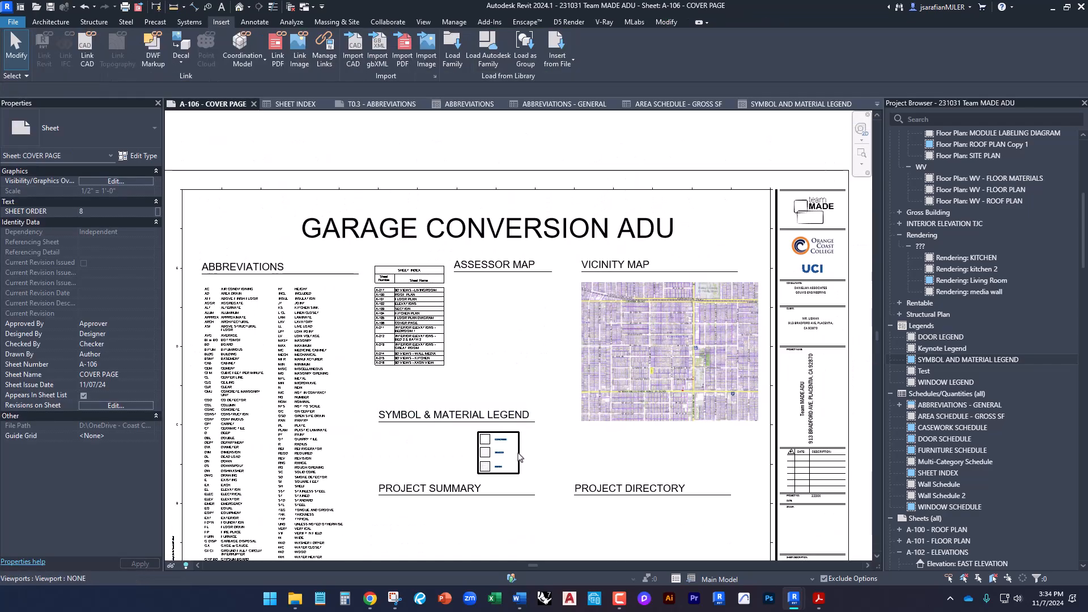
pyautogui.scroll(2, 493, 264)
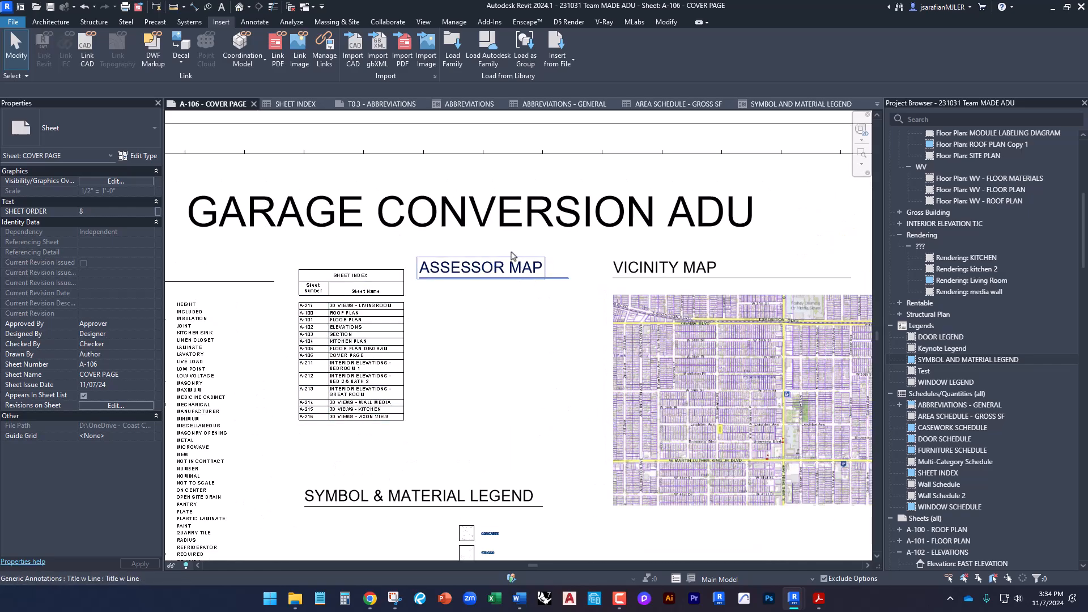
# Step: Move the ASSESSOR MAP title slightly right so it sits closer to the VICINITY MAP title
pyautogui.scroll(-1, 512, 254)
pyautogui.click(531, 269)
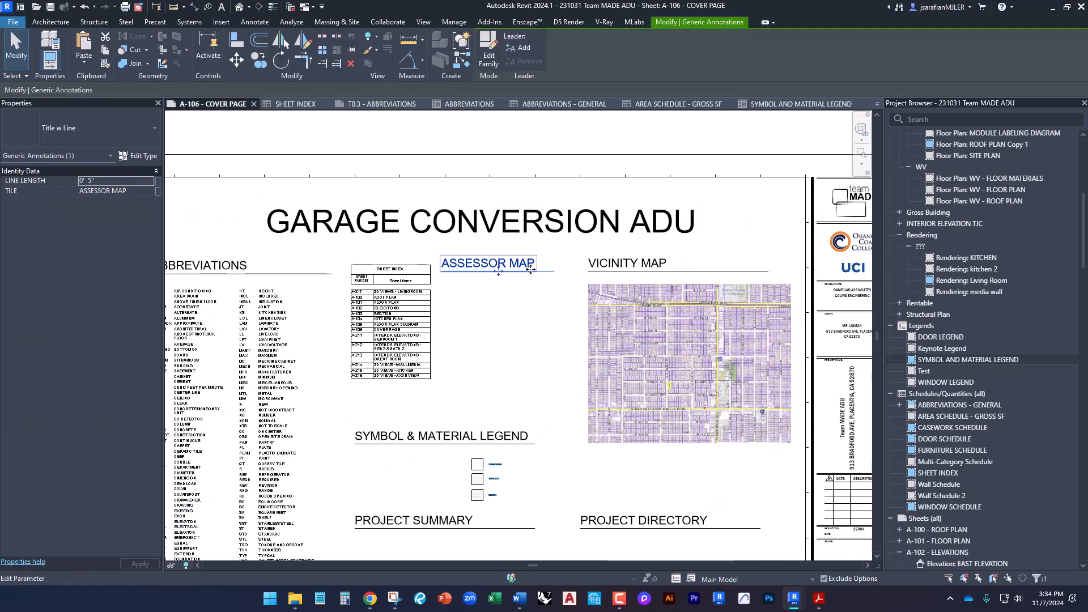
pyautogui.moveTo(530, 268); pyautogui.dragTo(542, 269)
pyautogui.click(526, 313)
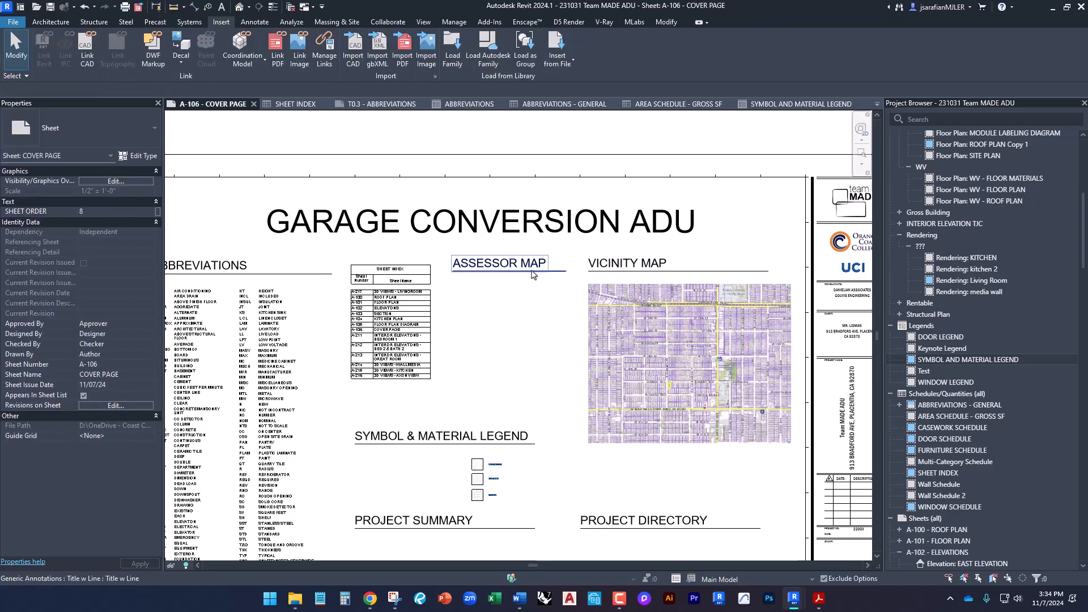
pyautogui.scroll(2, 482, 306)
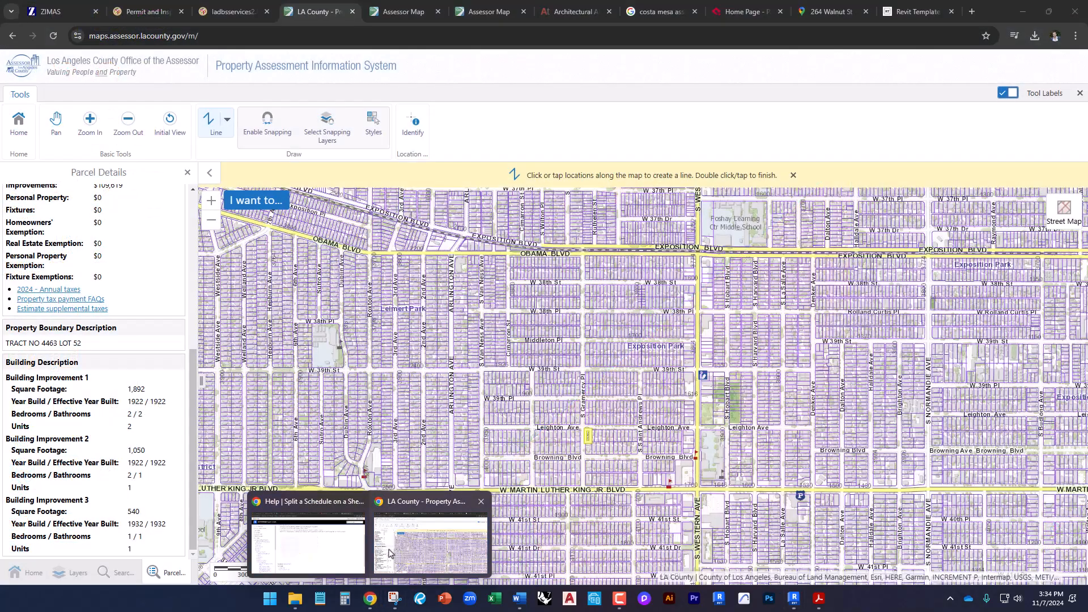
# Step: Switch to Chrome, open the property's assessor map from the LA County parcel details, and examine its lots and tract information
pyautogui.click(397, 544)
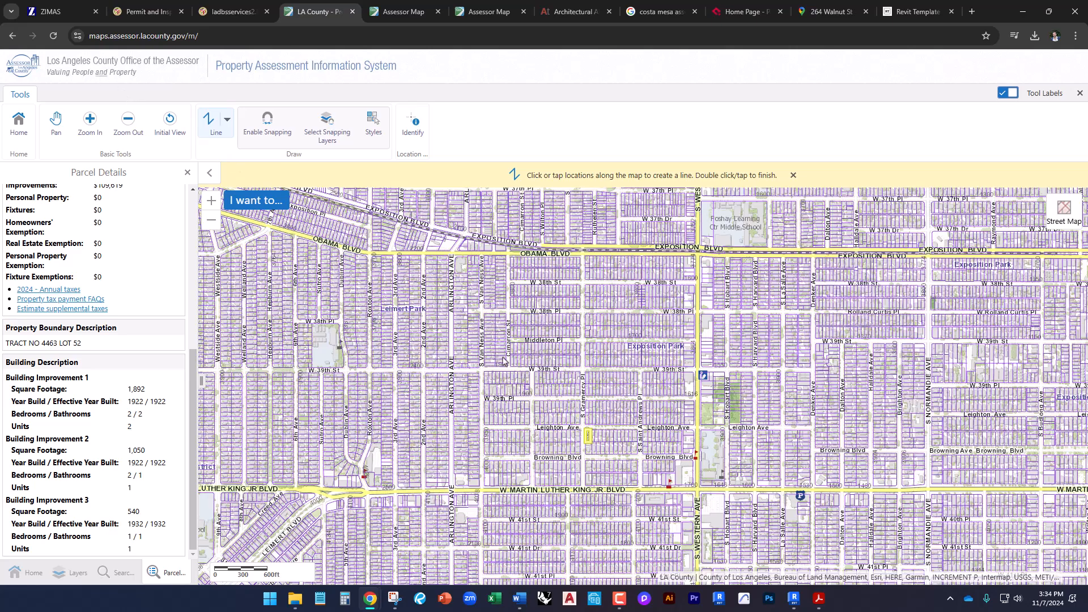
pyautogui.click(56, 13)
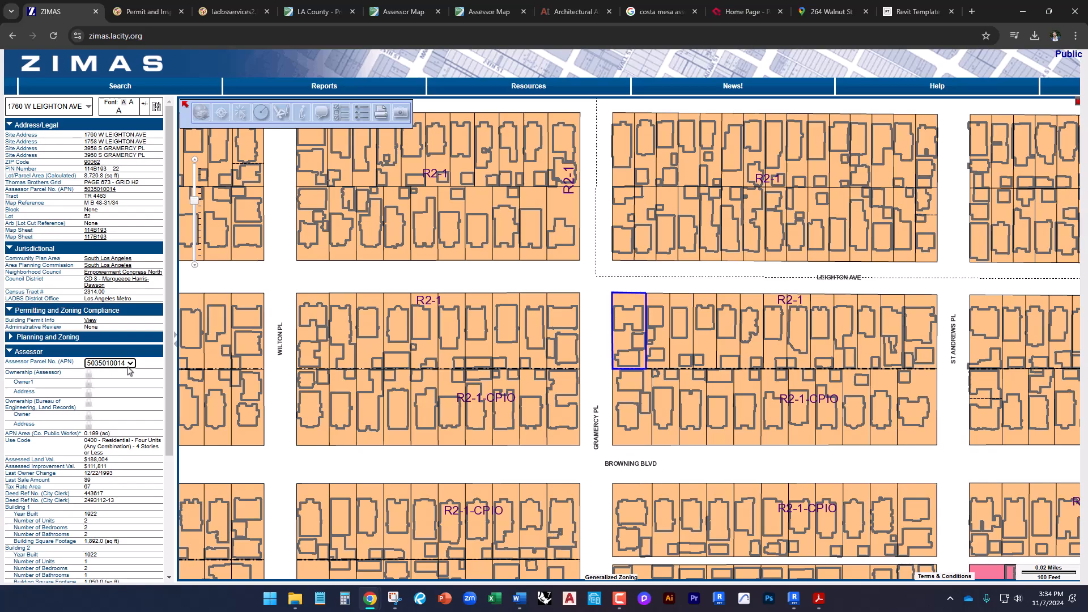
pyautogui.click(297, 8)
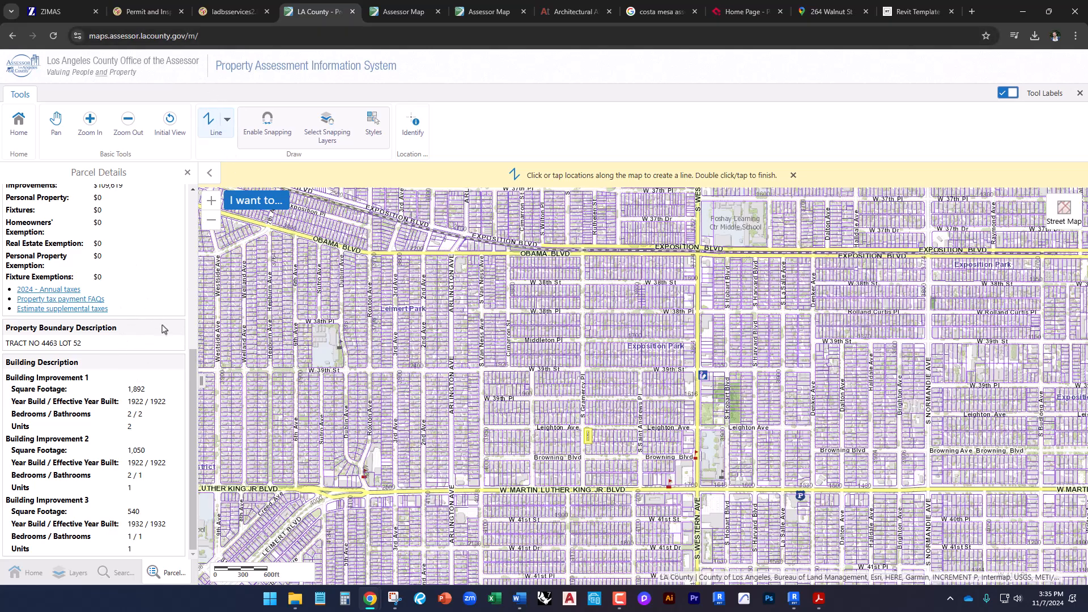
pyautogui.scroll(5, 143, 380)
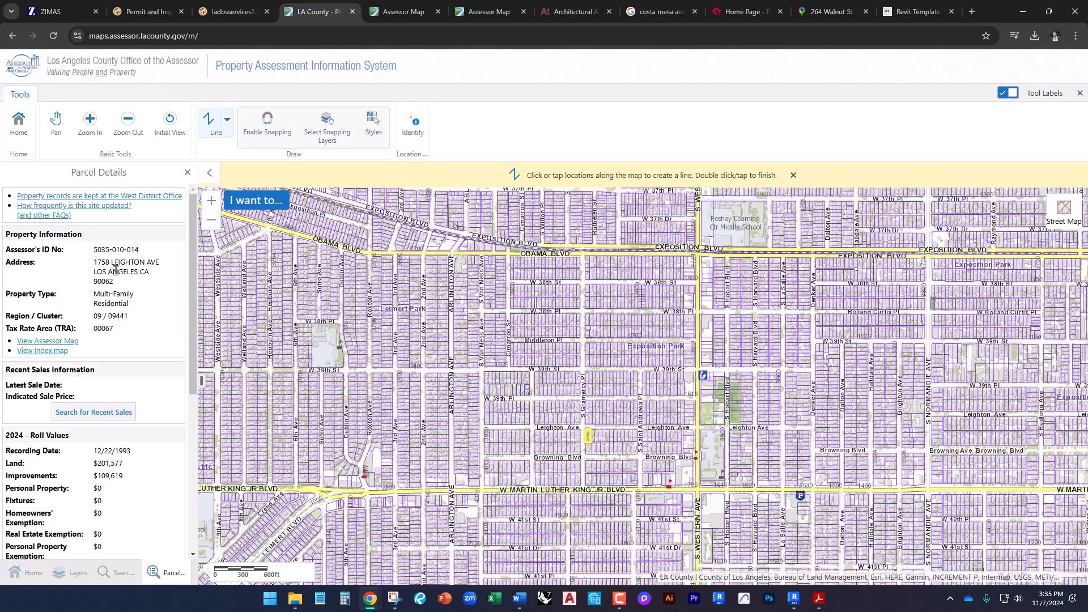
pyautogui.click(71, 350)
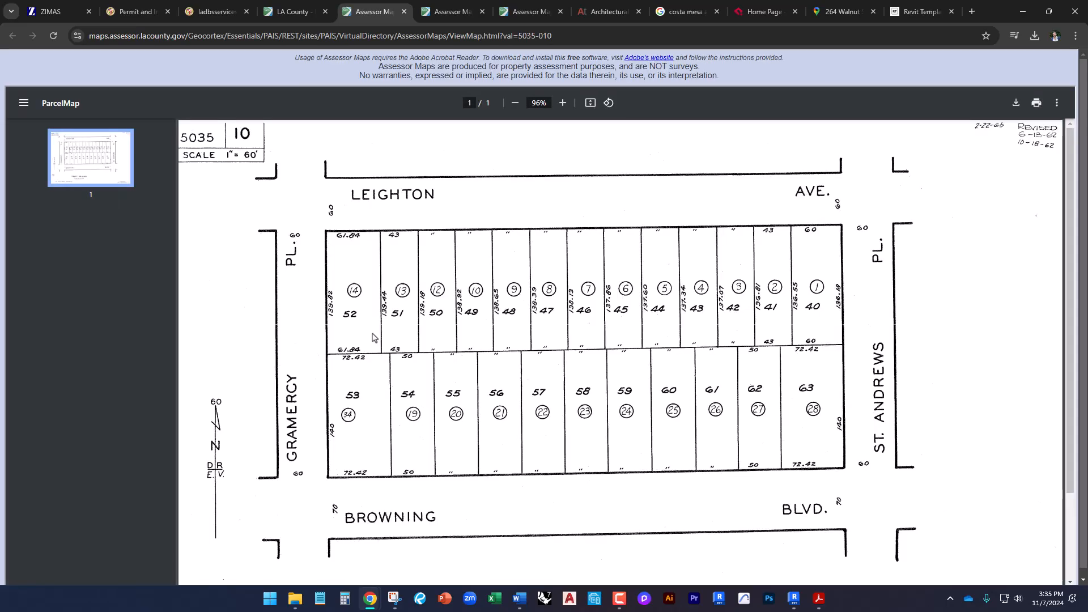
pyautogui.scroll(-3, 605, 397)
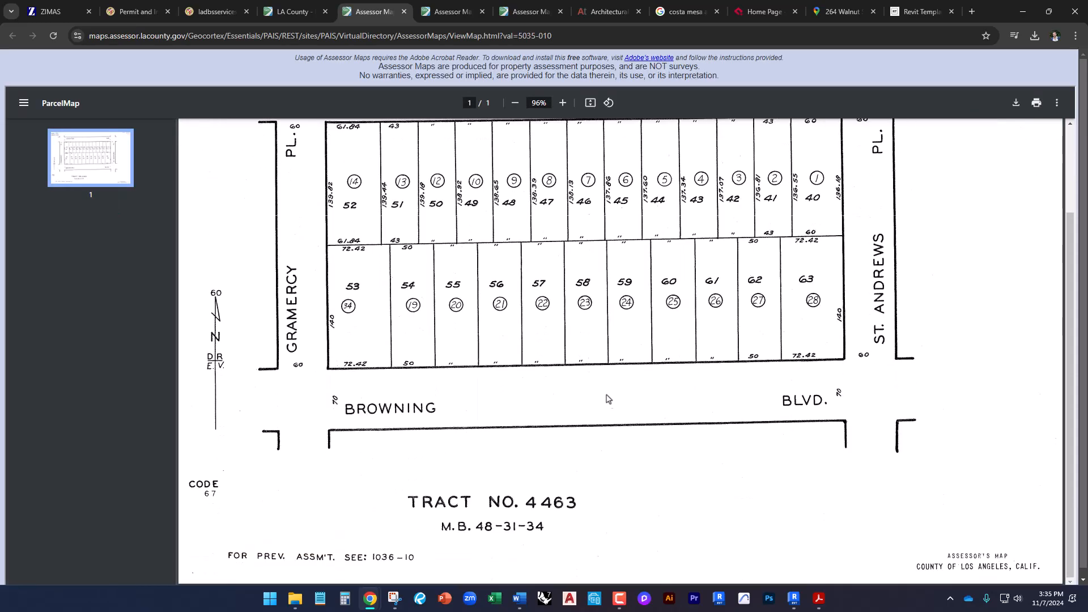
pyautogui.scroll(3, 794, 363)
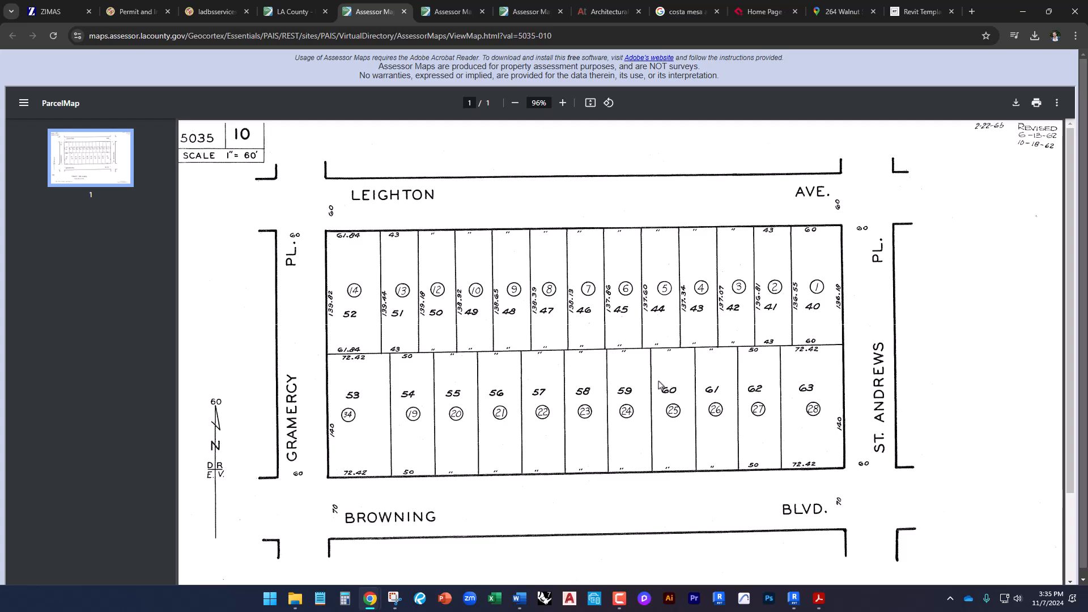
pyautogui.scroll(-3, 659, 386)
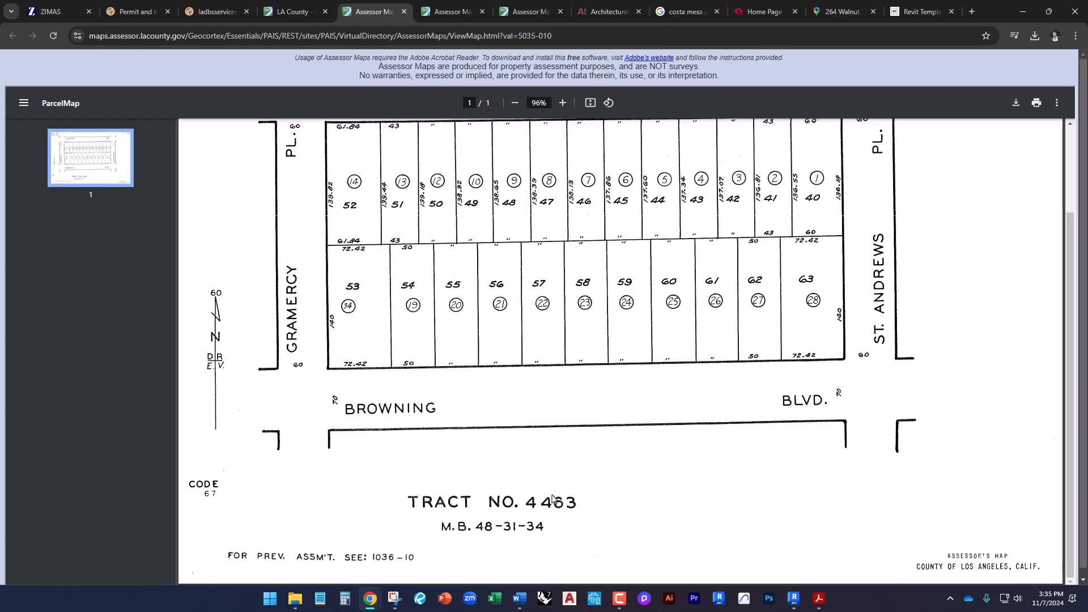
pyautogui.scroll(3, 553, 497)
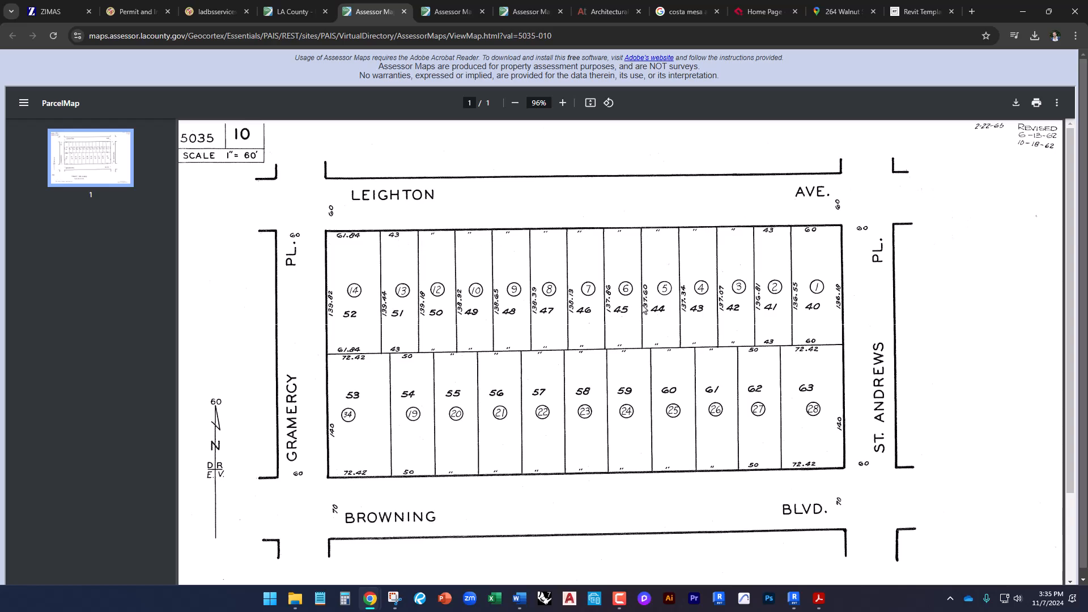
# Step: Return to Revit, link ParcelMap.pdf from Downloads at 150 DPI, and place it on the cover page
pyautogui.click(1023, 11)
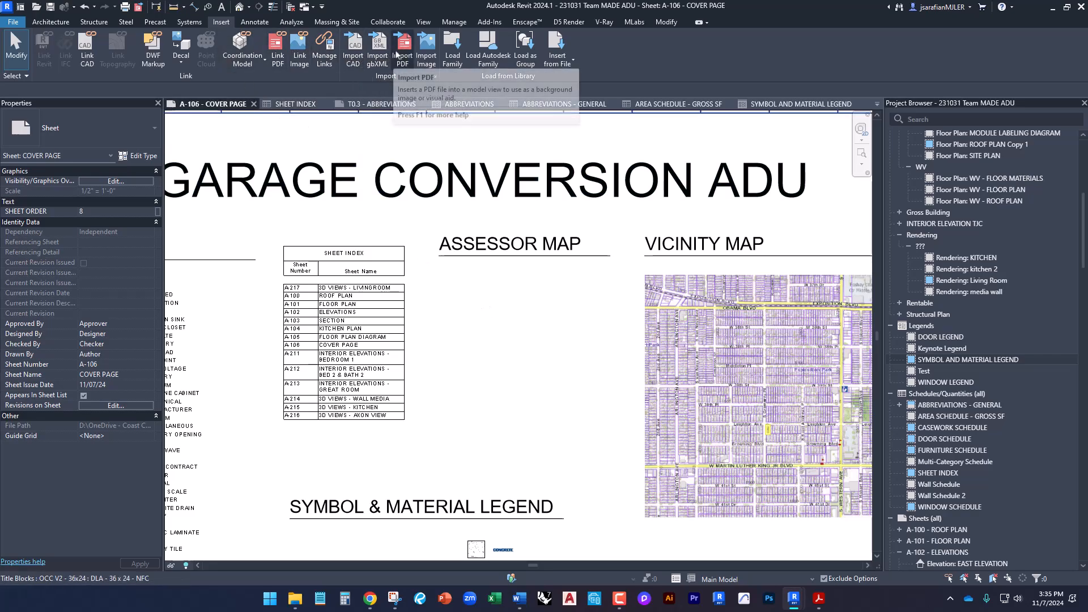
pyautogui.click(277, 55)
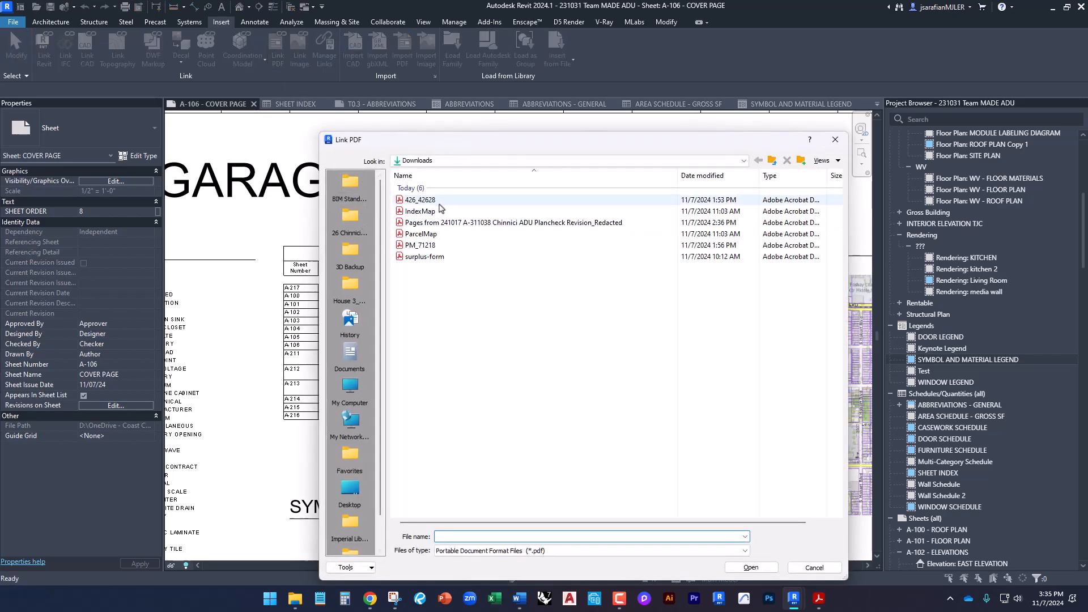
pyautogui.click(428, 212)
pyautogui.doubleClick(426, 234)
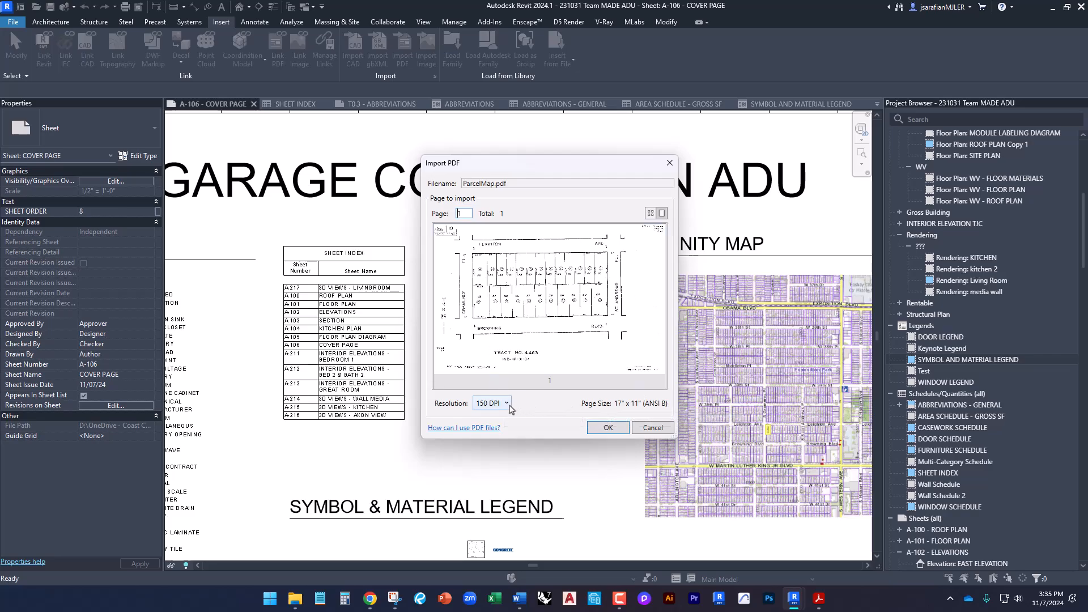
pyautogui.click(506, 403)
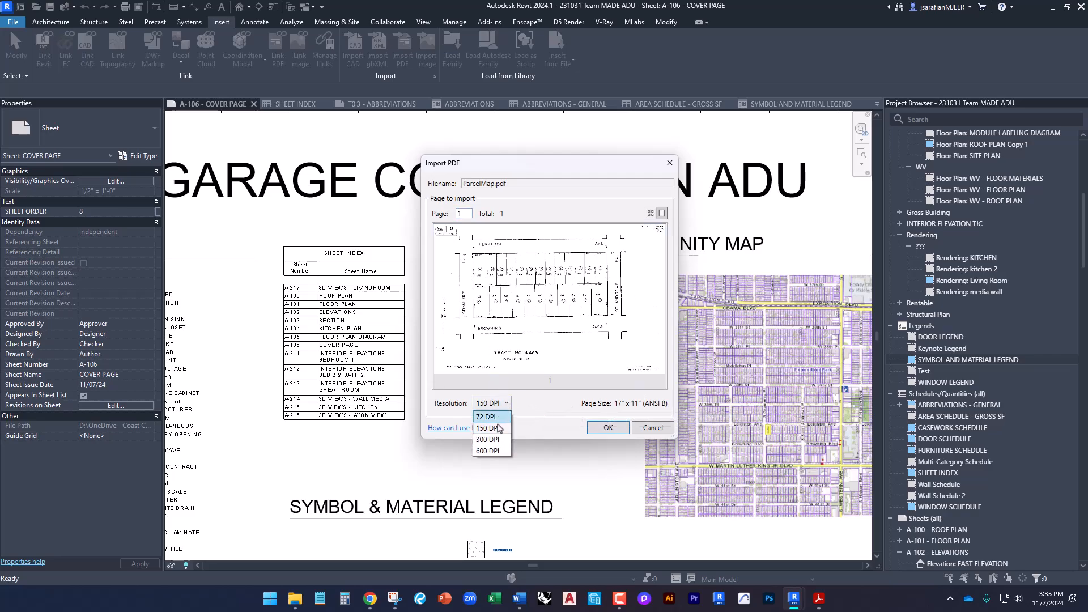
pyautogui.click(530, 407)
pyautogui.click(607, 428)
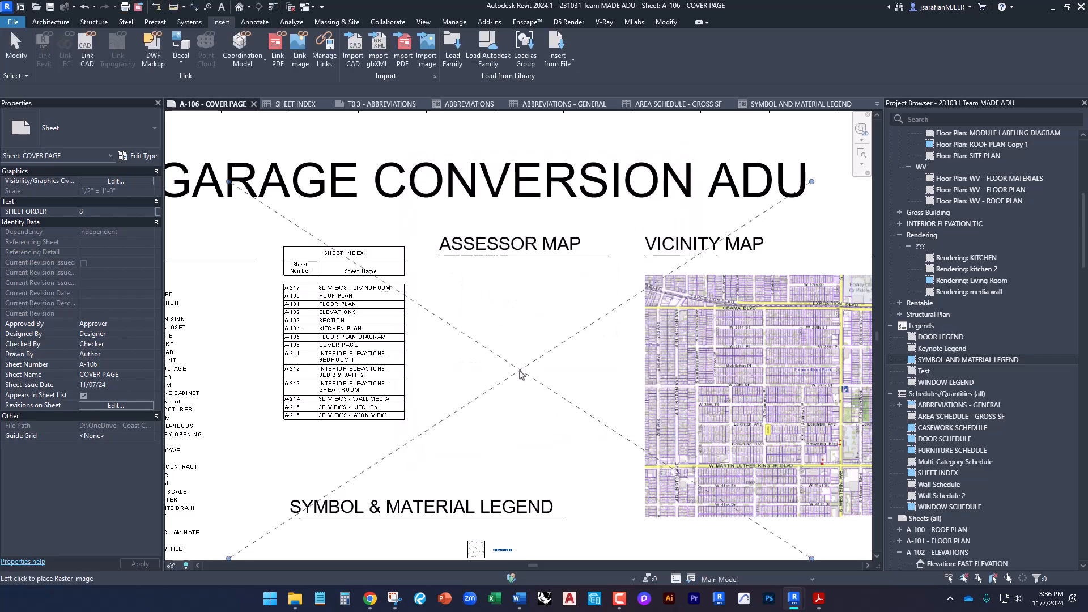
pyautogui.click(534, 366)
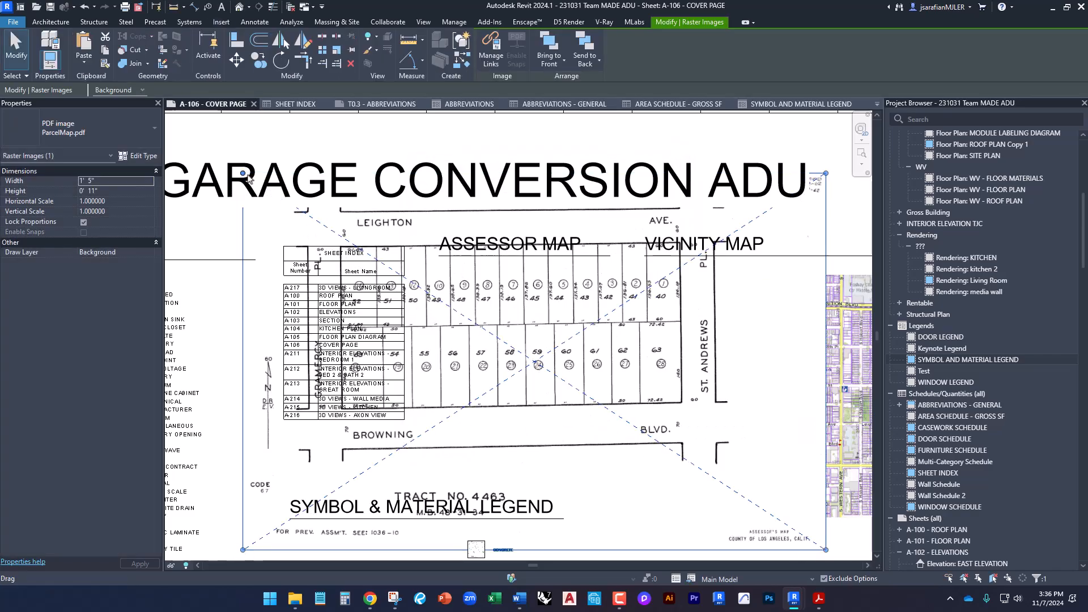
# Step: Shrink the parcel map image to about 6.5 inches wide and position it beneath the ASSESSOR MAP title
pyautogui.moveTo(249, 180); pyautogui.dragTo(555, 376)
pyautogui.moveTo(661, 450); pyautogui.dragTo(523, 351)
pyautogui.moveTo(688, 449); pyautogui.dragTo(633, 430)
pyautogui.press('Escape')
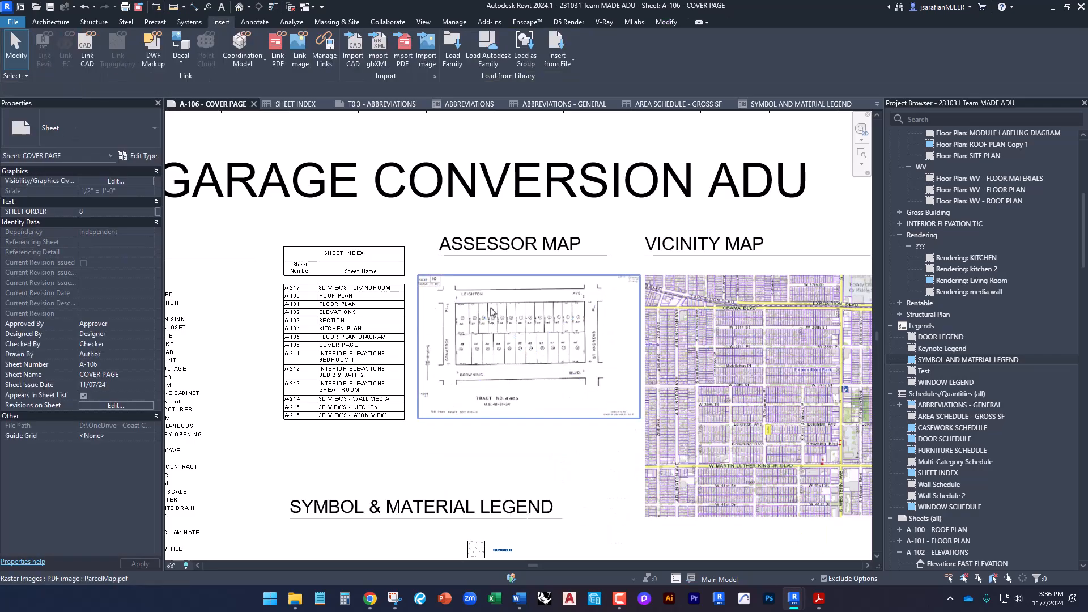
# Step: Examine the placed parcel map up close around lot 52 at Leighton Avenue and Gramercy Place
pyautogui.scroll(3, 523, 327)
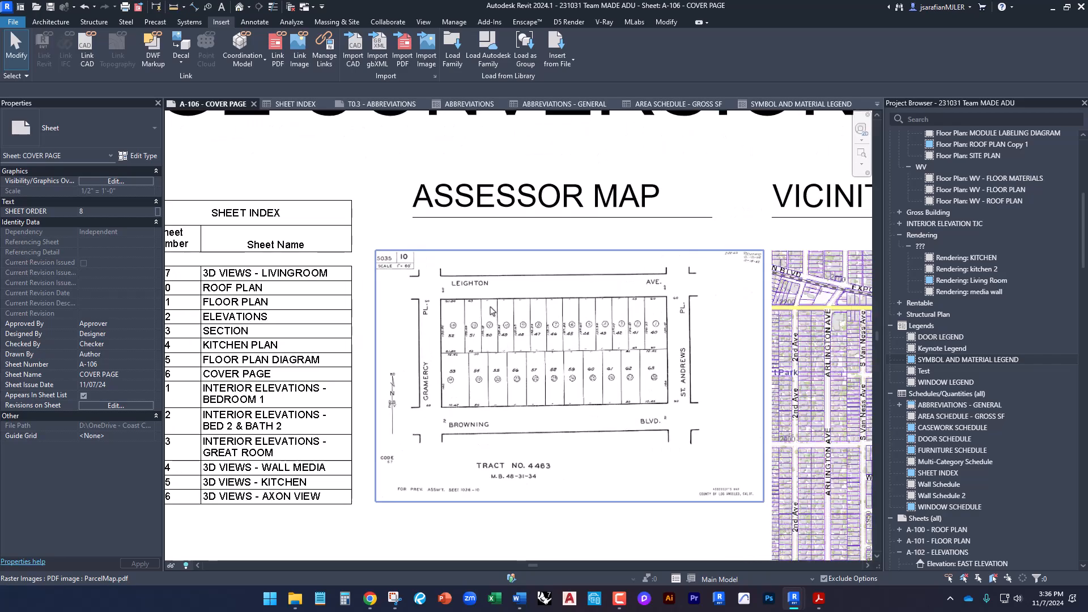
pyautogui.scroll(-3, 491, 311)
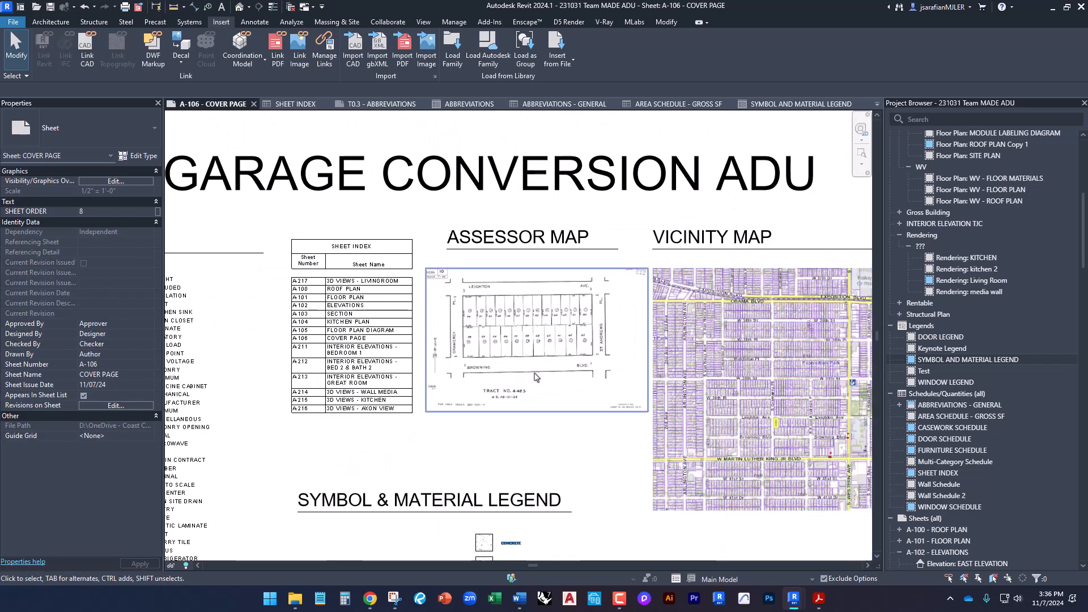
pyautogui.scroll(3, 499, 326)
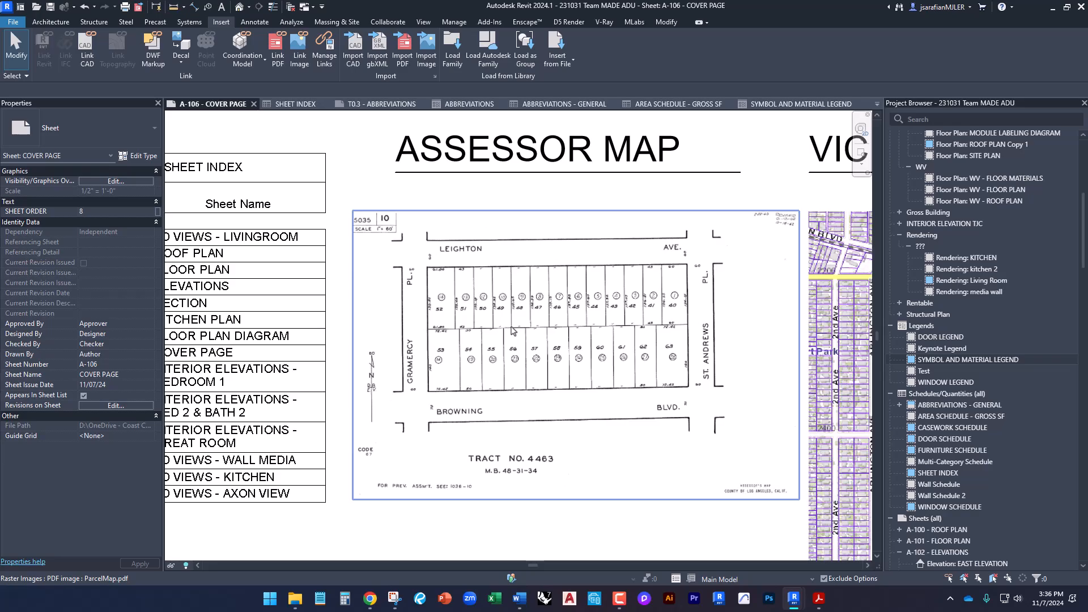
pyautogui.scroll(2, 436, 275)
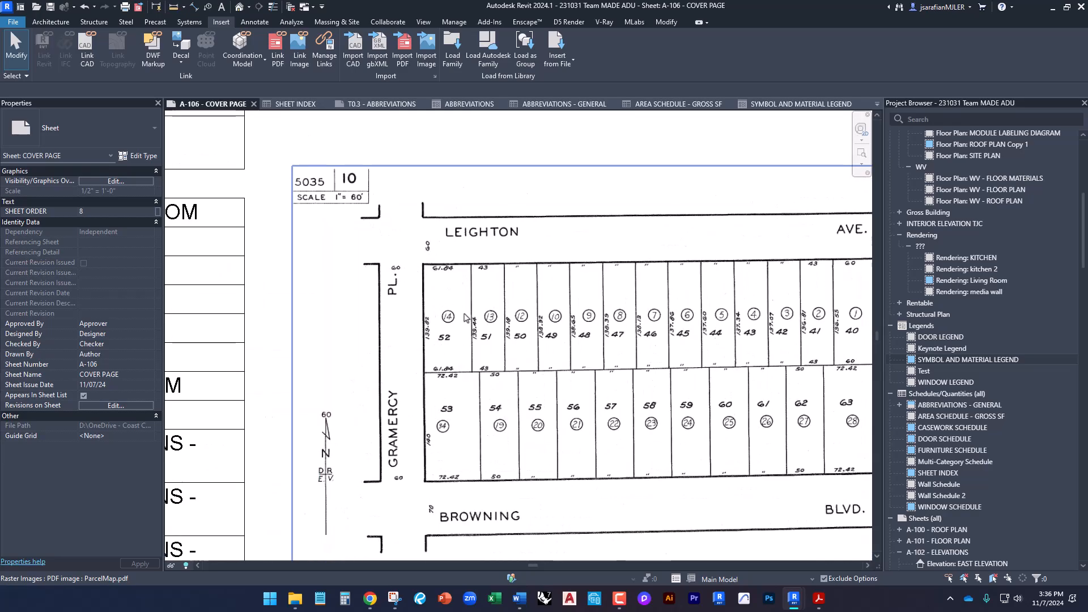
pyautogui.click(446, 312)
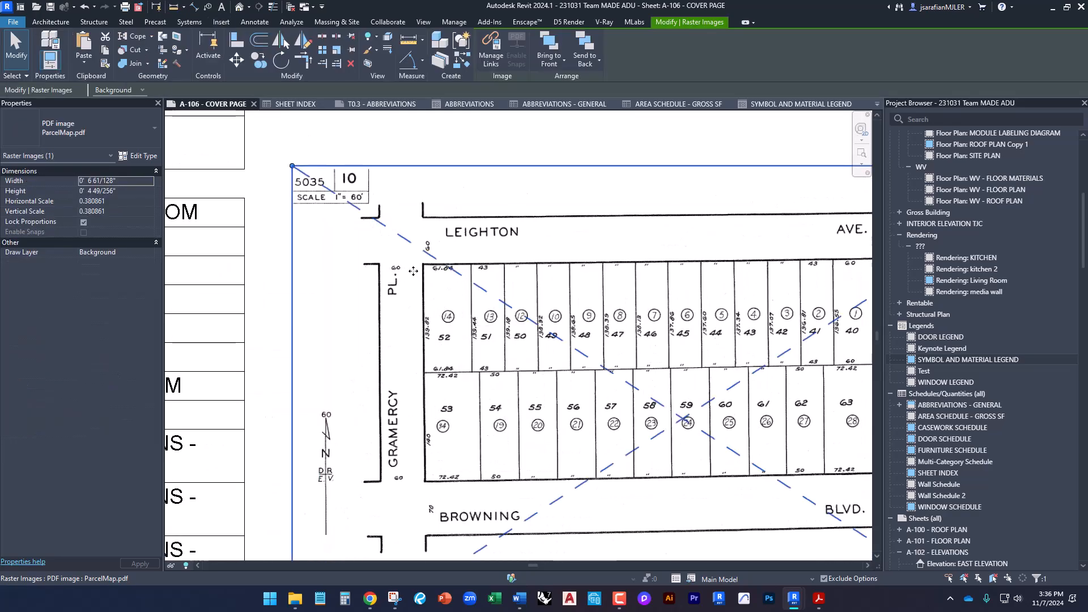
pyautogui.press('Escape')
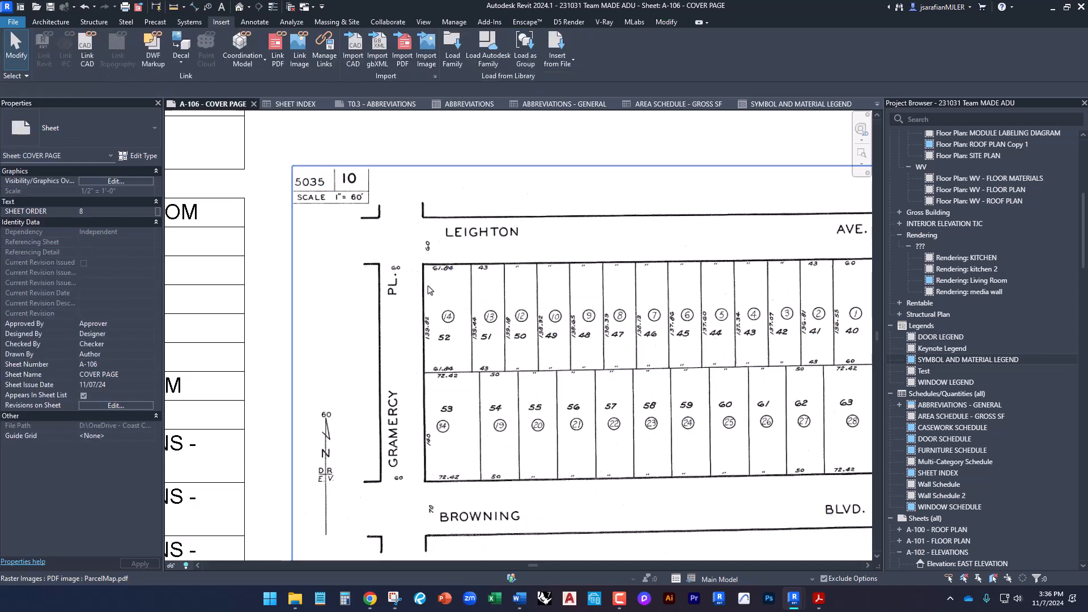
pyautogui.scroll(-1, 428, 289)
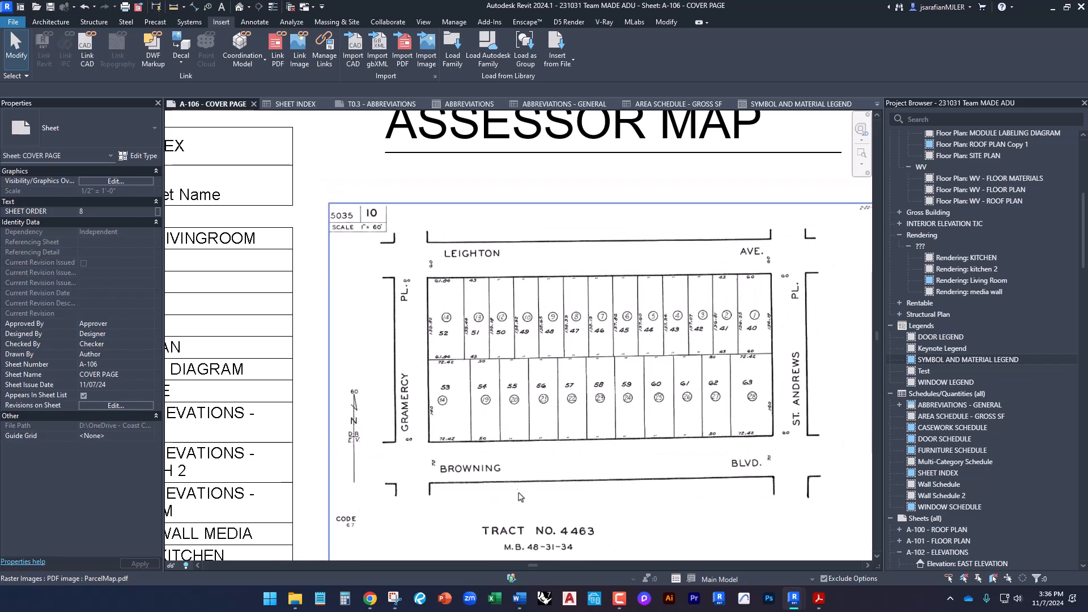
pyautogui.scroll(2, 431, 315)
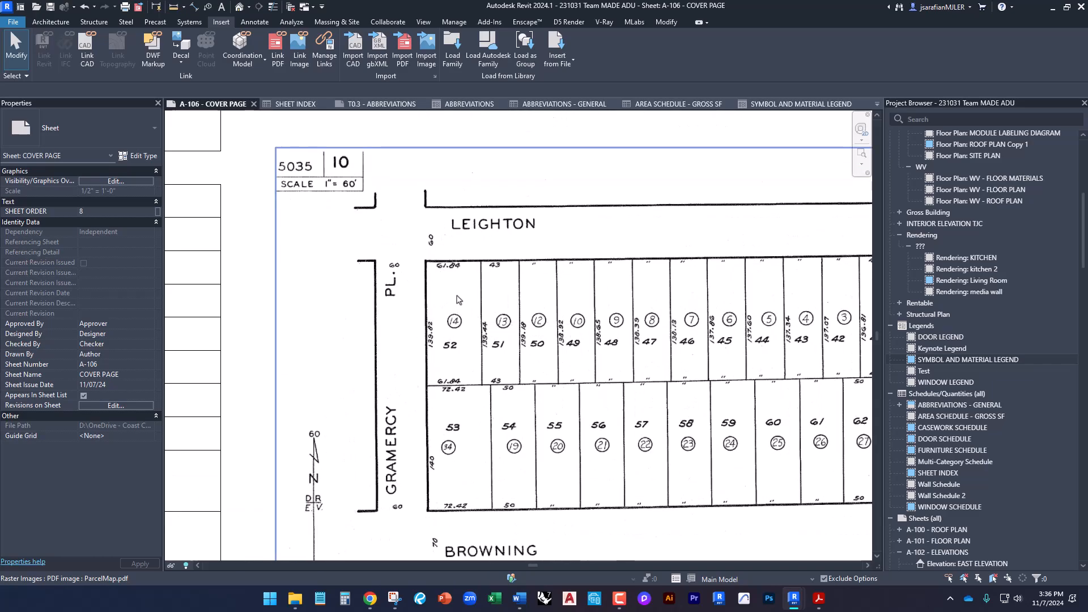
pyautogui.click(253, 23)
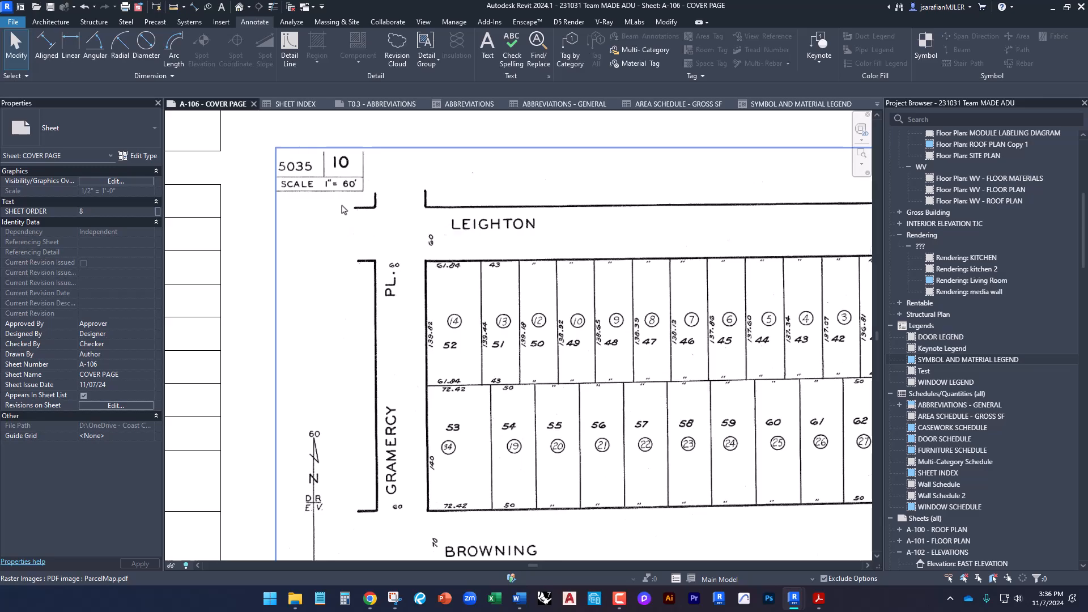
# Step: Delete the parcel map image beneath the ASSESSOR MAP title
pyautogui.scroll(-3, 368, 232)
pyautogui.click(402, 250)
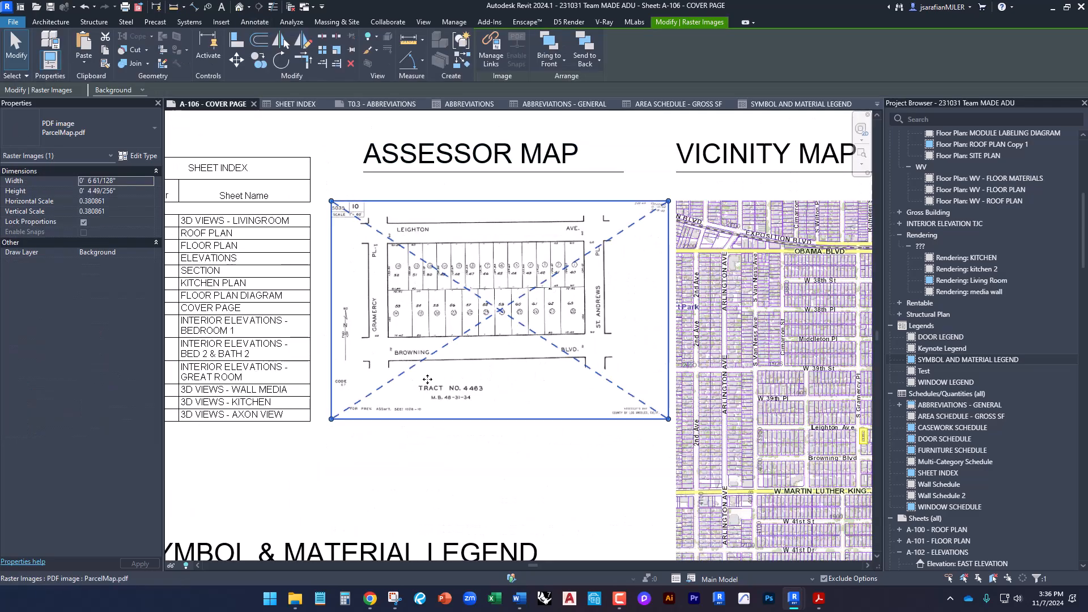
pyautogui.click(419, 445)
pyautogui.click(442, 331)
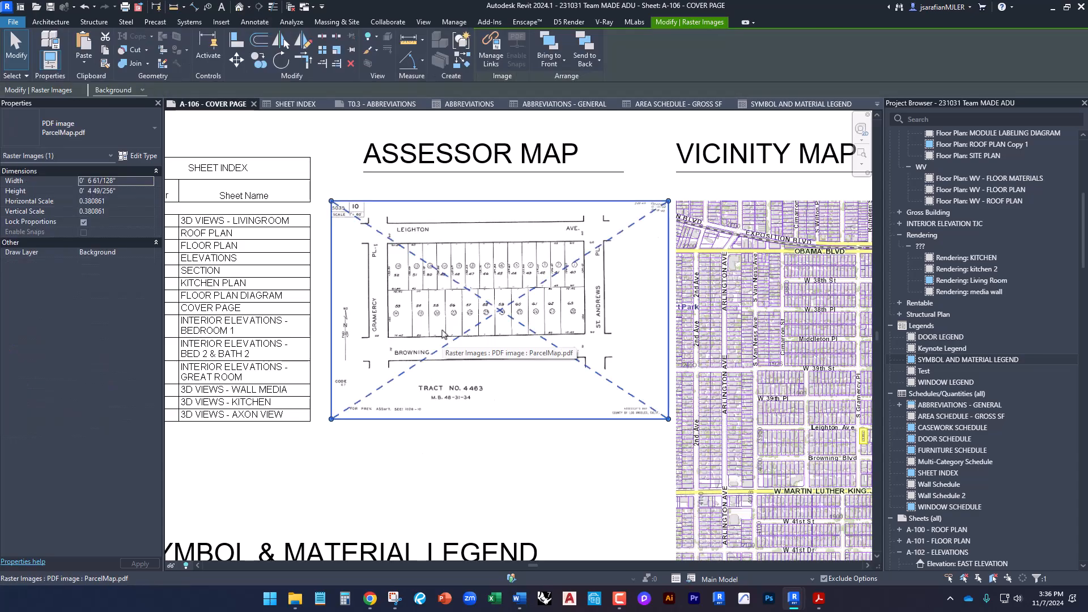
pyautogui.press('Delete')
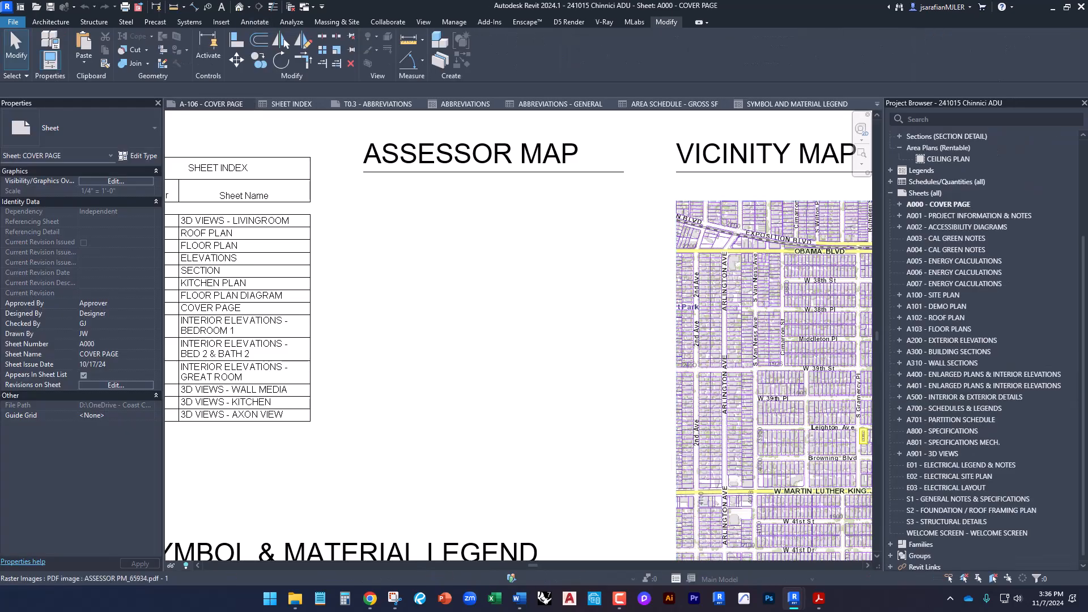
pyautogui.click(492, 309)
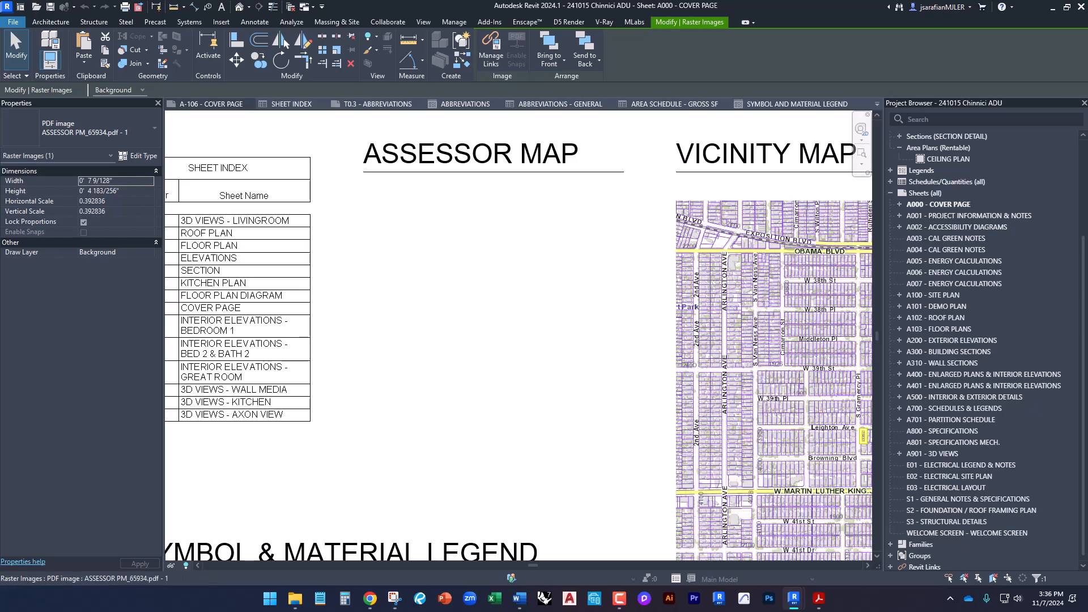
pyautogui.press('Escape')
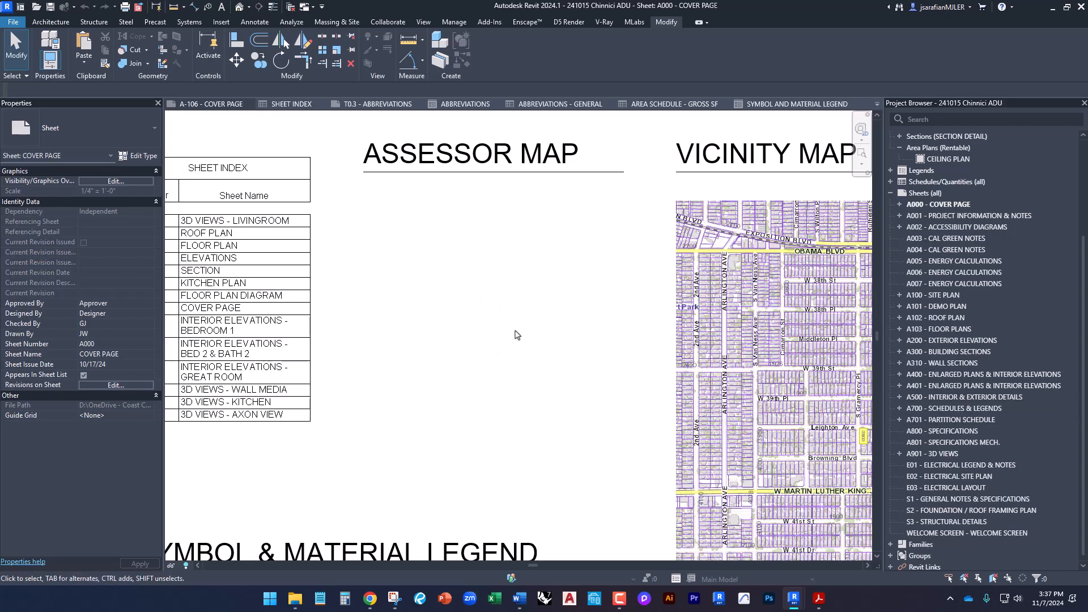
# Step: Create a new legend view named ASSESSOR MAP at 1/4" = 1'-0" scale
pyautogui.scroll(4, 937, 355)
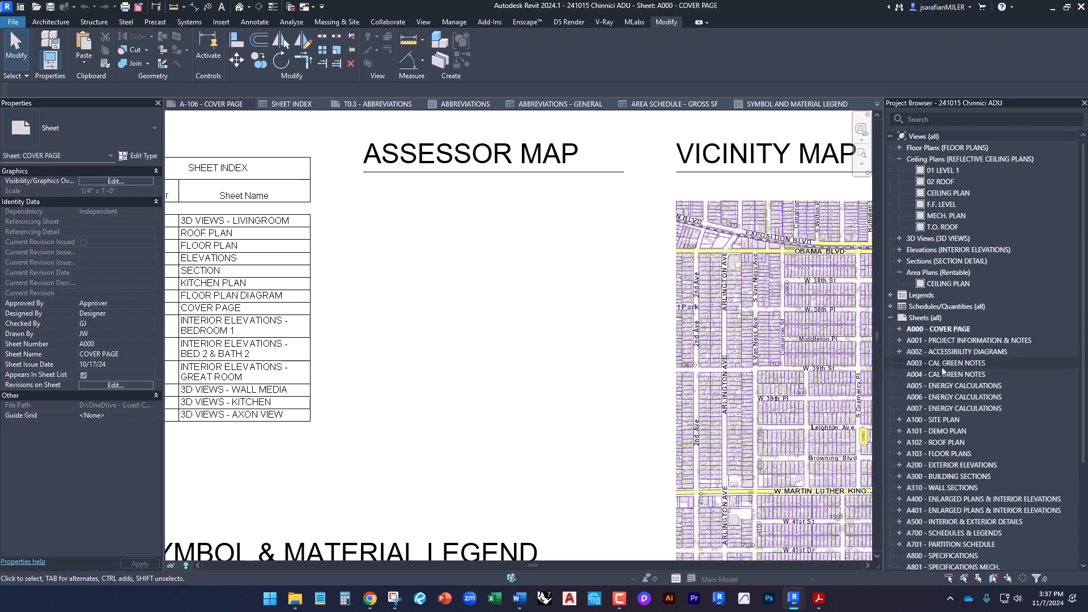
pyautogui.scroll(-4, 943, 372)
pyautogui.scroll(4, 964, 419)
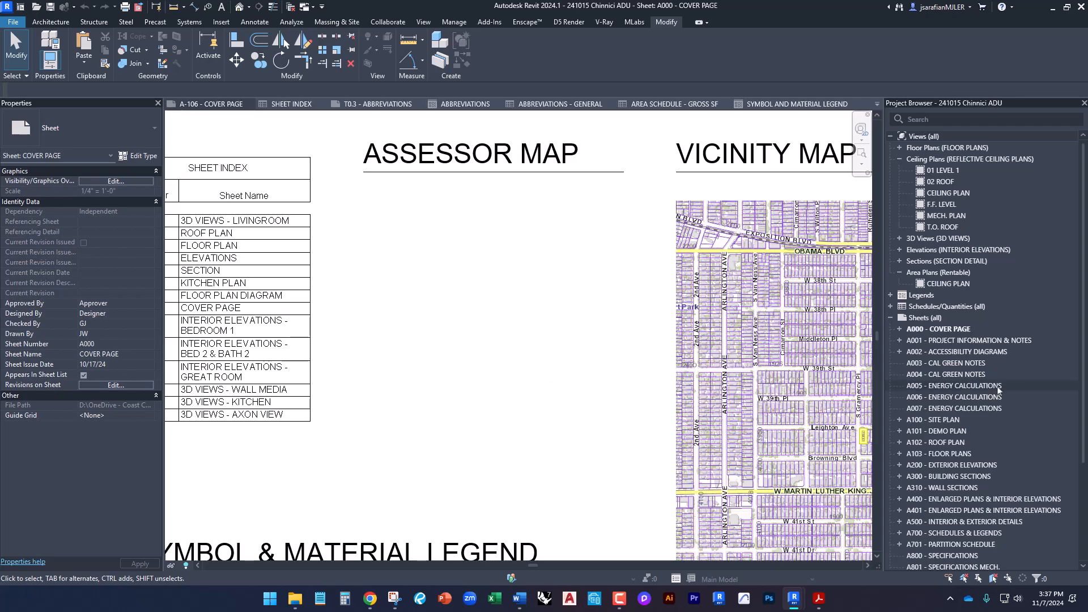
pyautogui.doubleClick(901, 300)
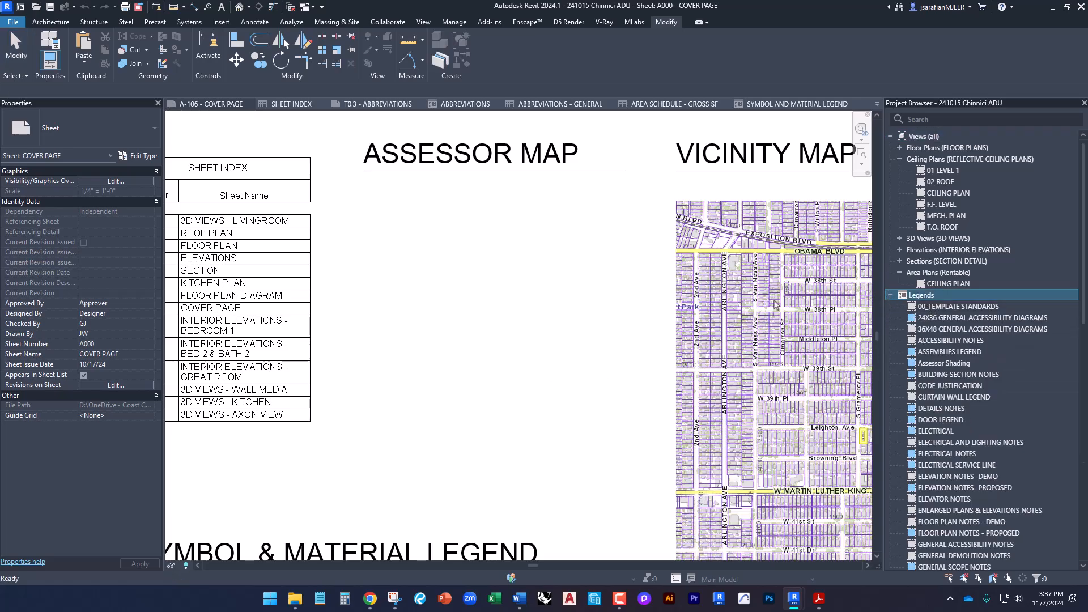
pyautogui.rightClick(929, 298)
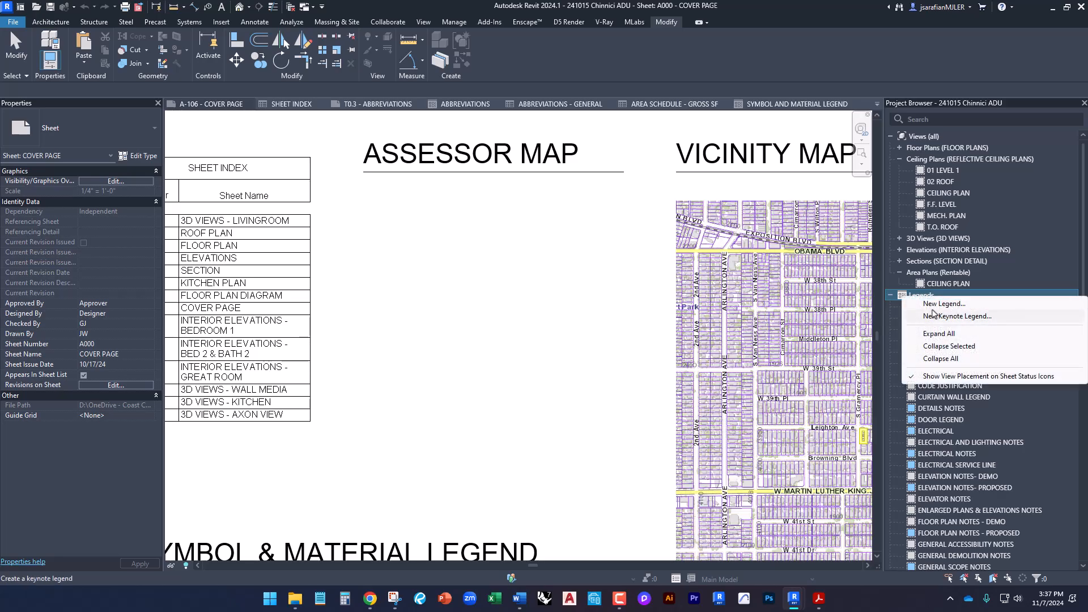
pyautogui.click(935, 305)
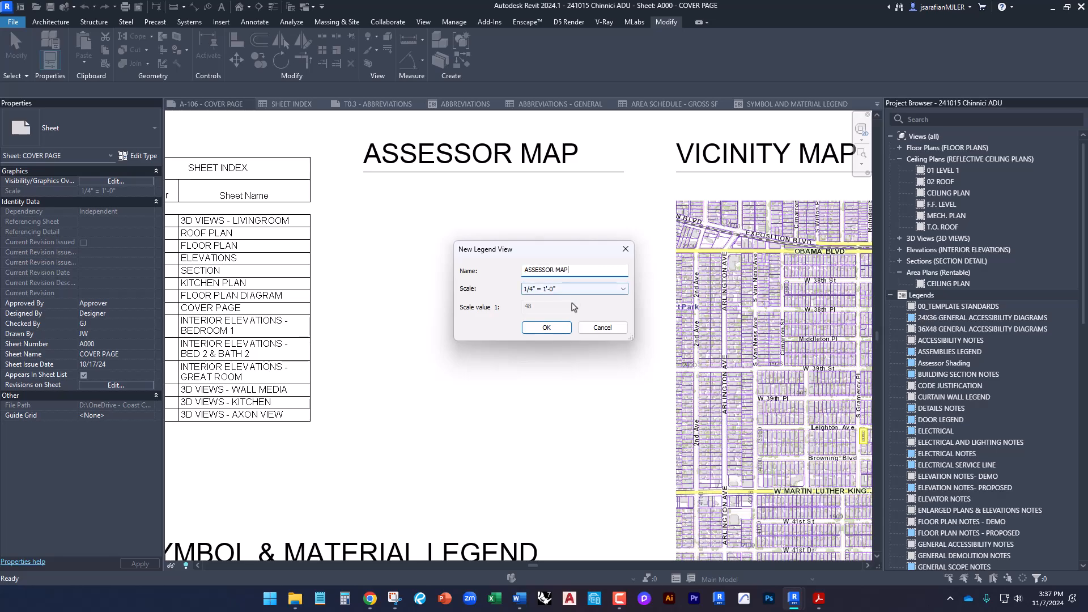
pyautogui.click(546, 328)
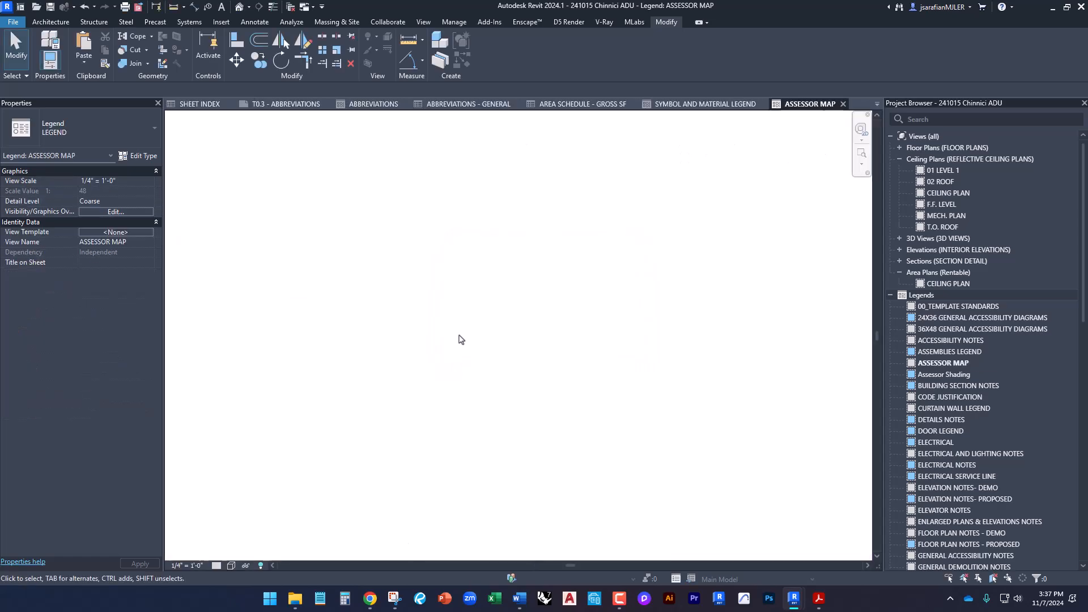
# Step: Link ParcelMap.pdf from Downloads at 150 DPI and place it in the ASSESSOR MAP legend view
pyautogui.click(50, 22)
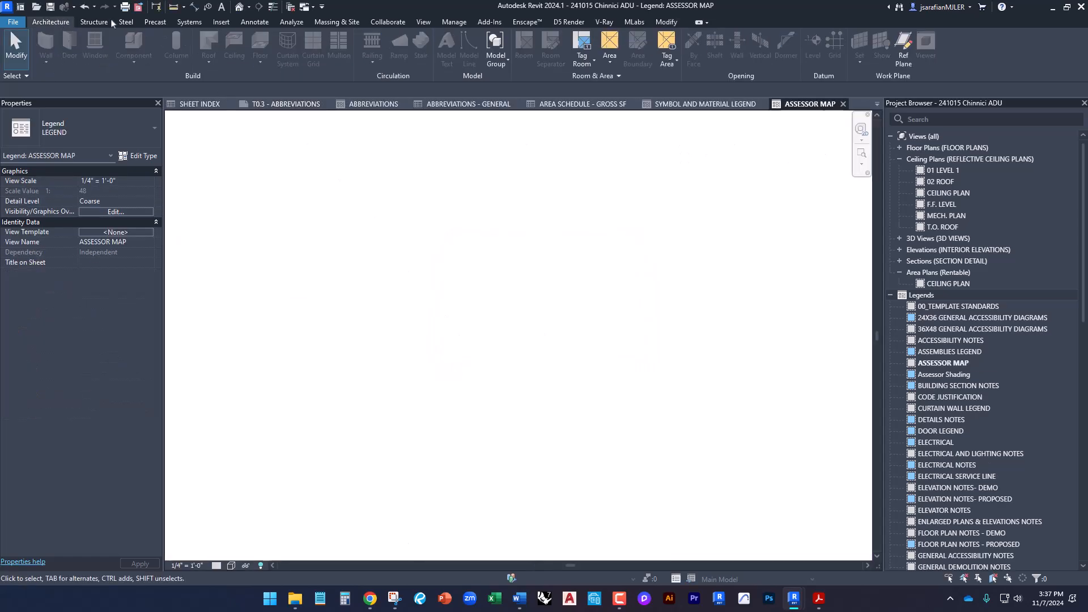
pyautogui.click(222, 22)
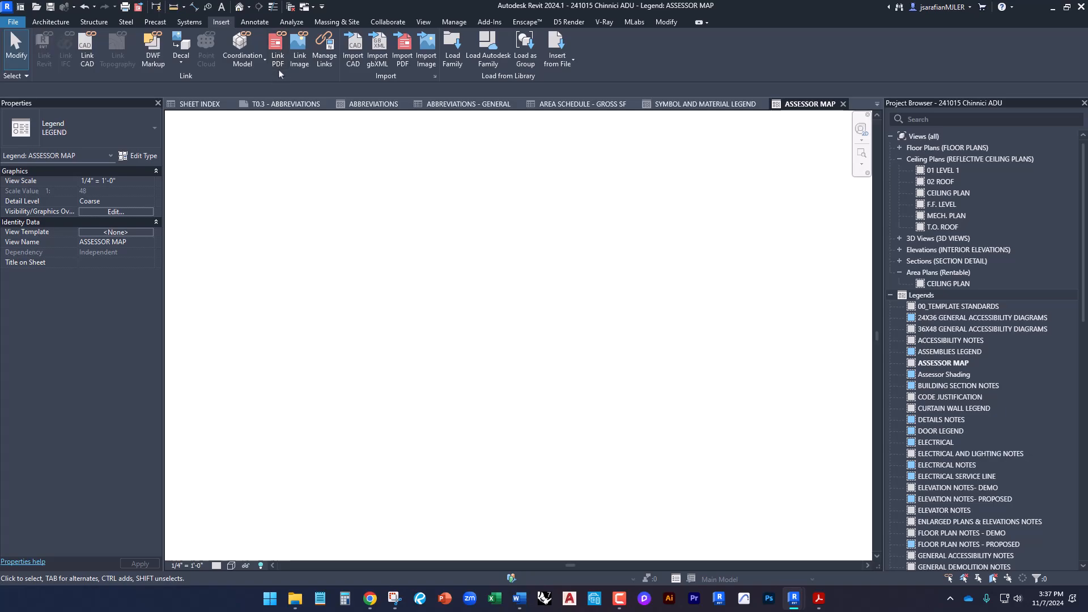
pyautogui.click(277, 62)
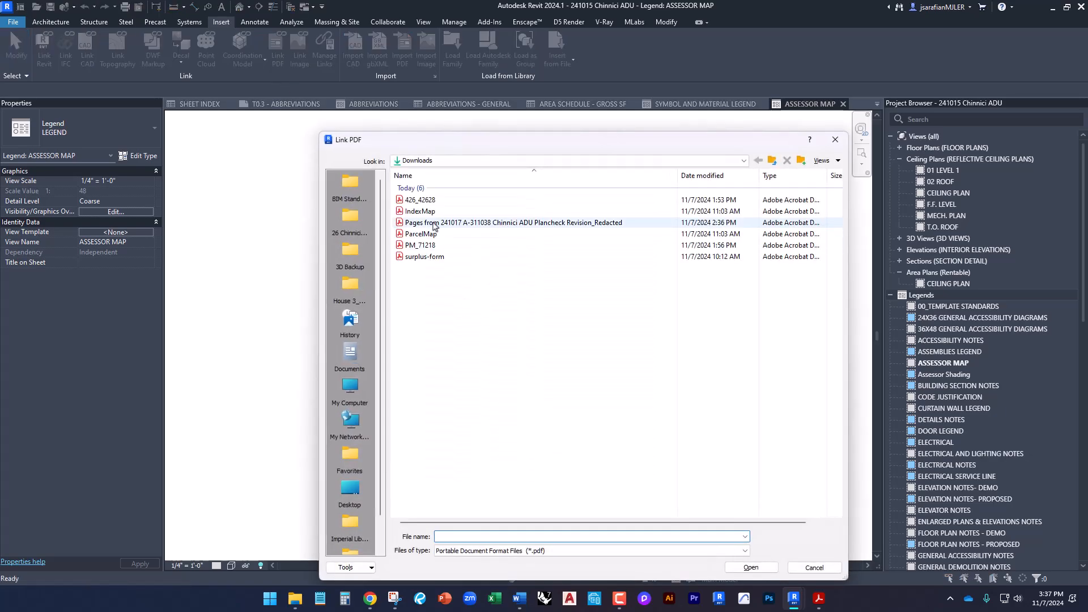
pyautogui.doubleClick(422, 234)
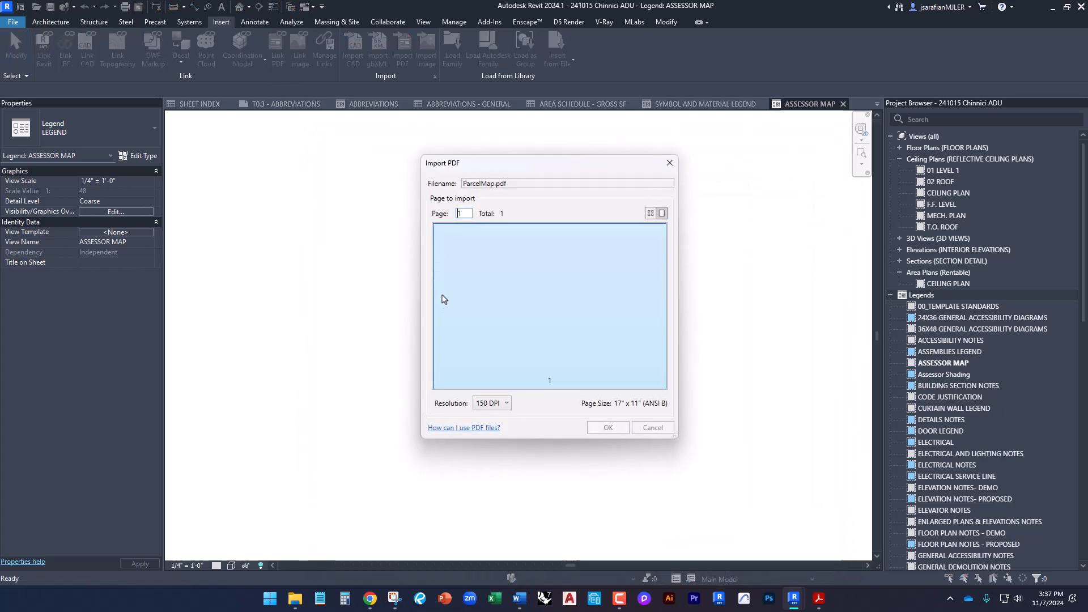
pyautogui.click(602, 428)
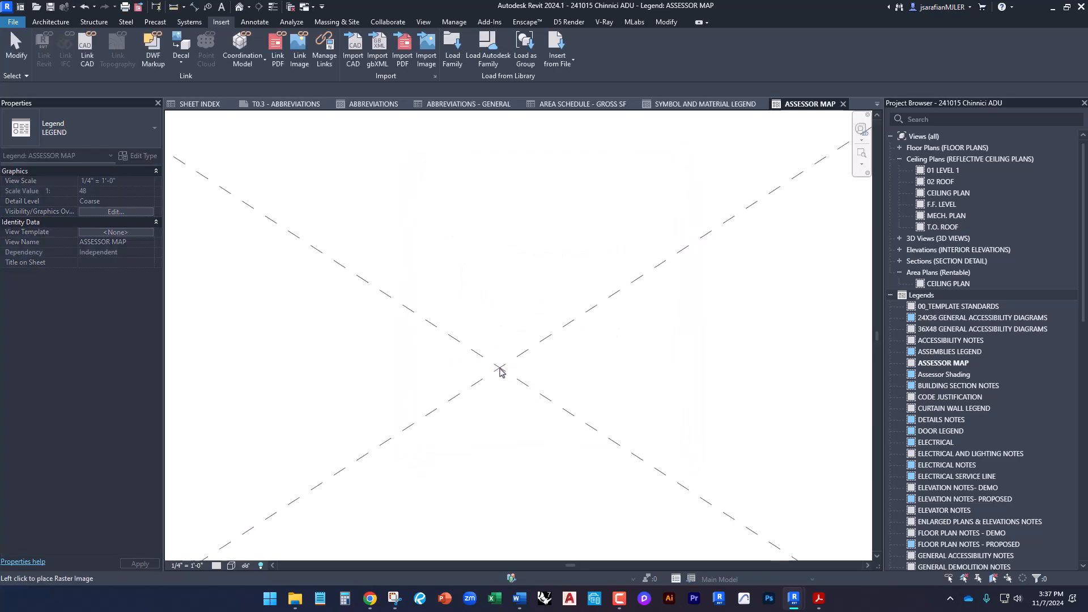
pyautogui.click(567, 375)
# Step: Shrink the placed parcel map image from its corner to about 55'-8" wide
pyautogui.scroll(-5, 574, 385)
pyautogui.click(250, 204)
pyautogui.scroll(2, 266, 187)
pyautogui.scroll(-2, 266, 187)
pyautogui.click(275, 194)
pyautogui.moveTo(267, 188); pyautogui.dragTo(363, 248)
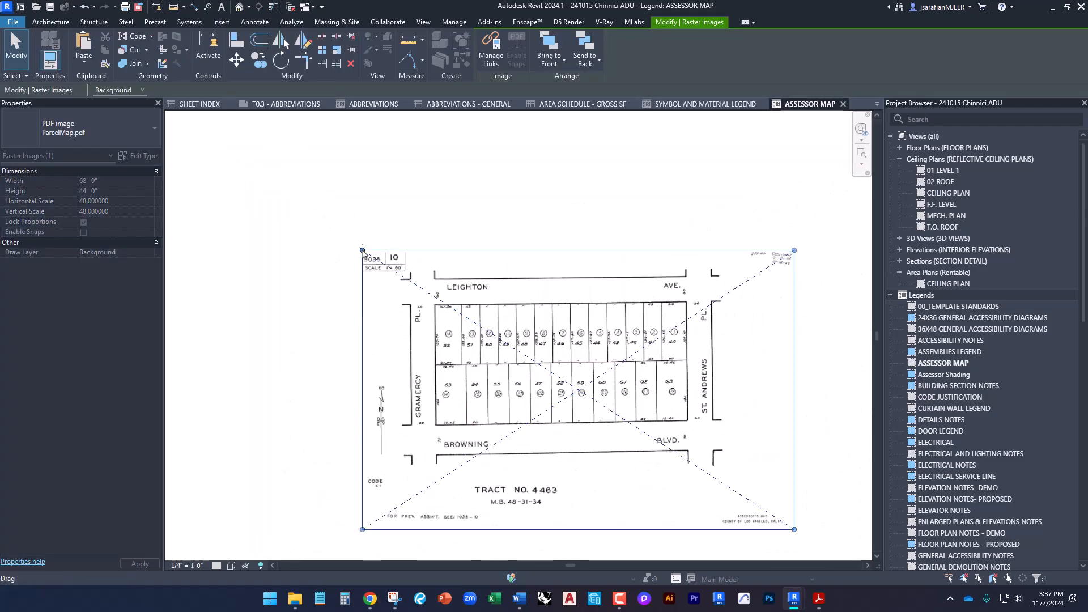
pyautogui.press('Escape')
# Step: Start a filled region and sketch a rectangular boundary of about 3'-6" by 7'-8" over lot 52
pyautogui.scroll(2, 445, 335)
pyautogui.scroll(1, 445, 339)
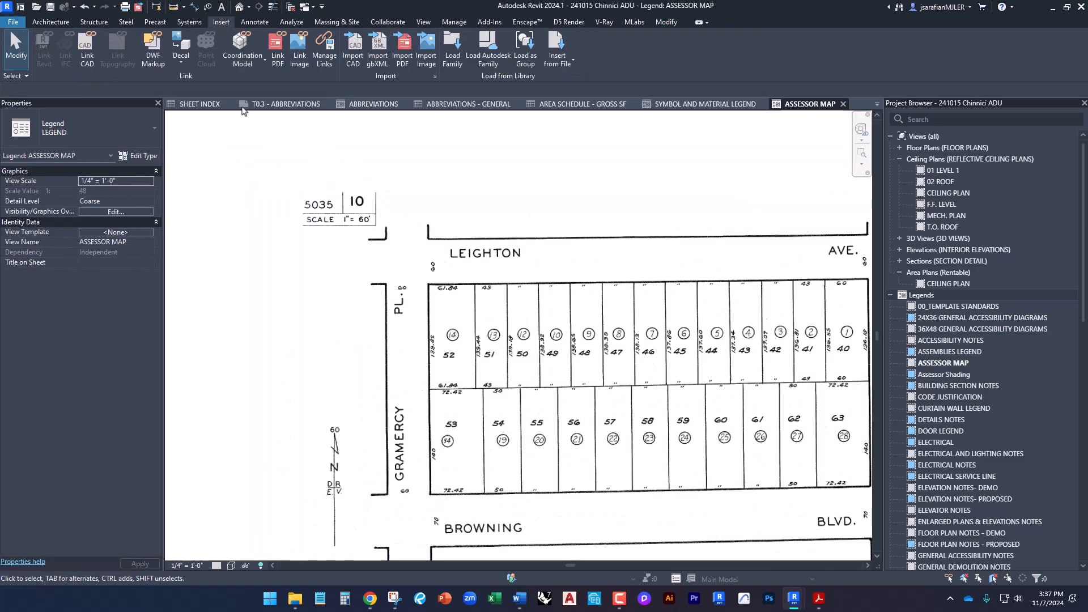
pyautogui.click(256, 22)
pyautogui.click(316, 61)
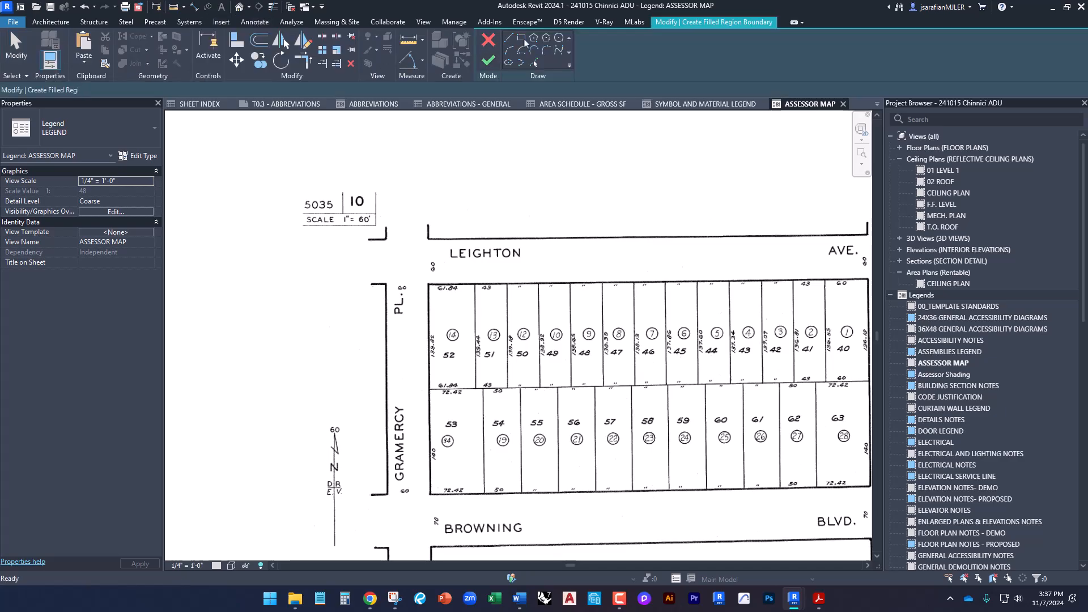
pyautogui.scroll(1, 443, 286)
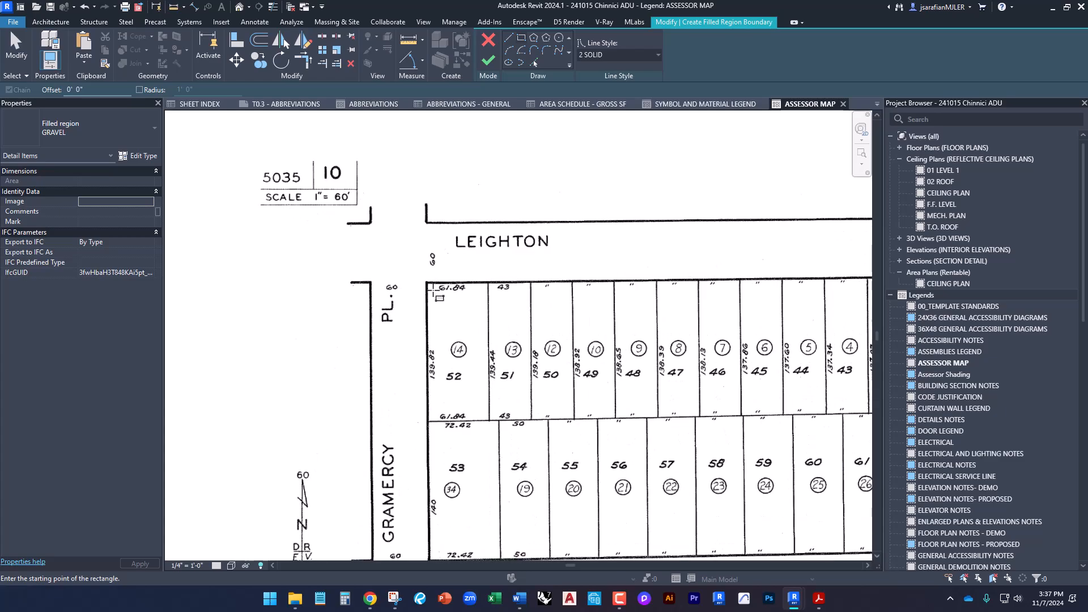
pyautogui.click(427, 247)
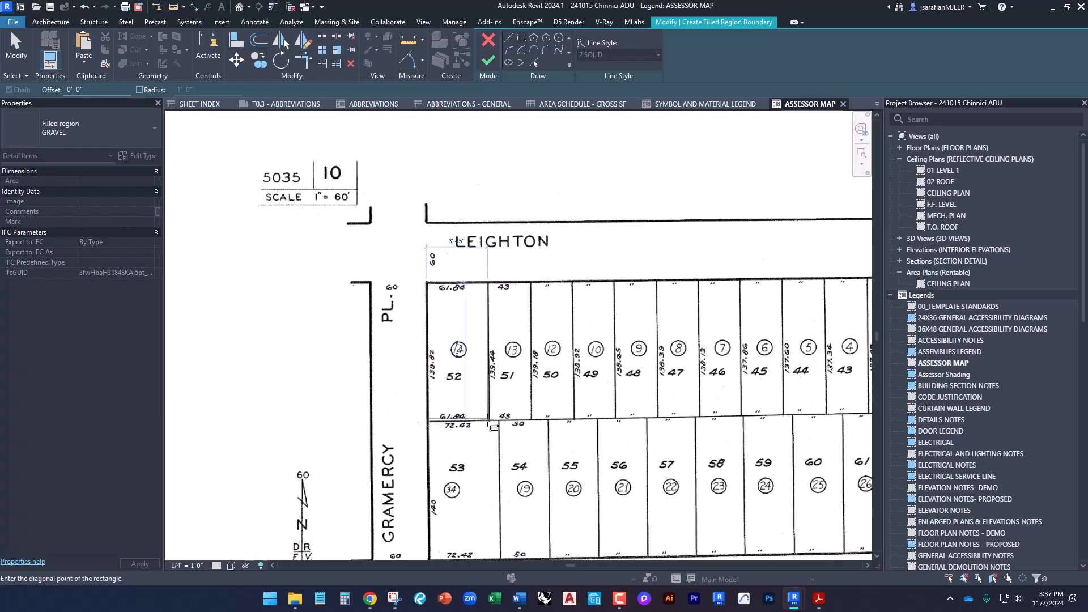
pyautogui.click(489, 421)
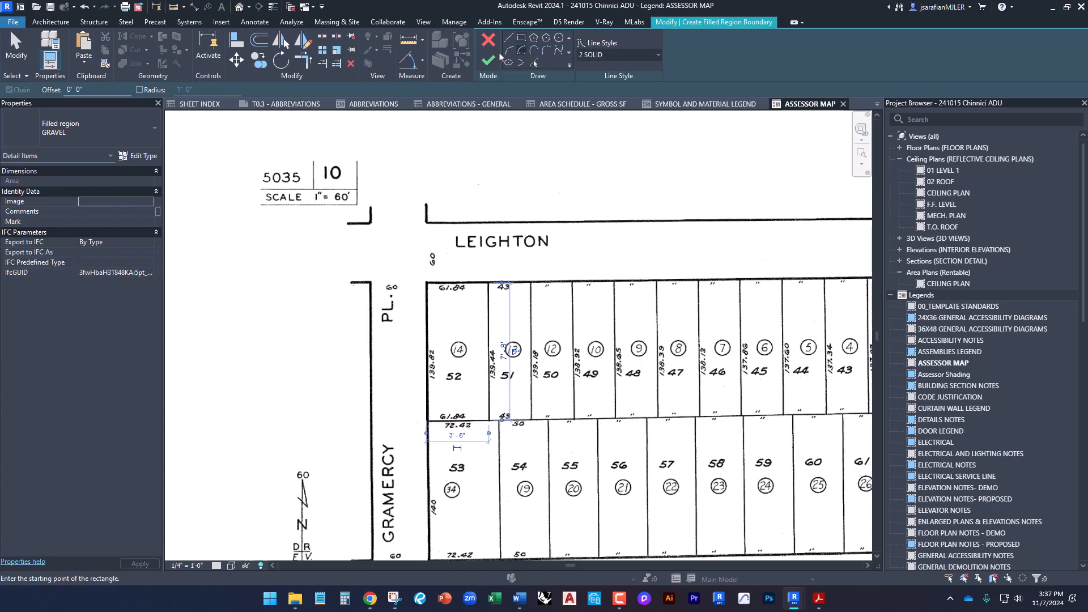
# Step: Set the lot 52 filled region's type to SOLID BLACK and finish the region
pyautogui.click(88, 137)
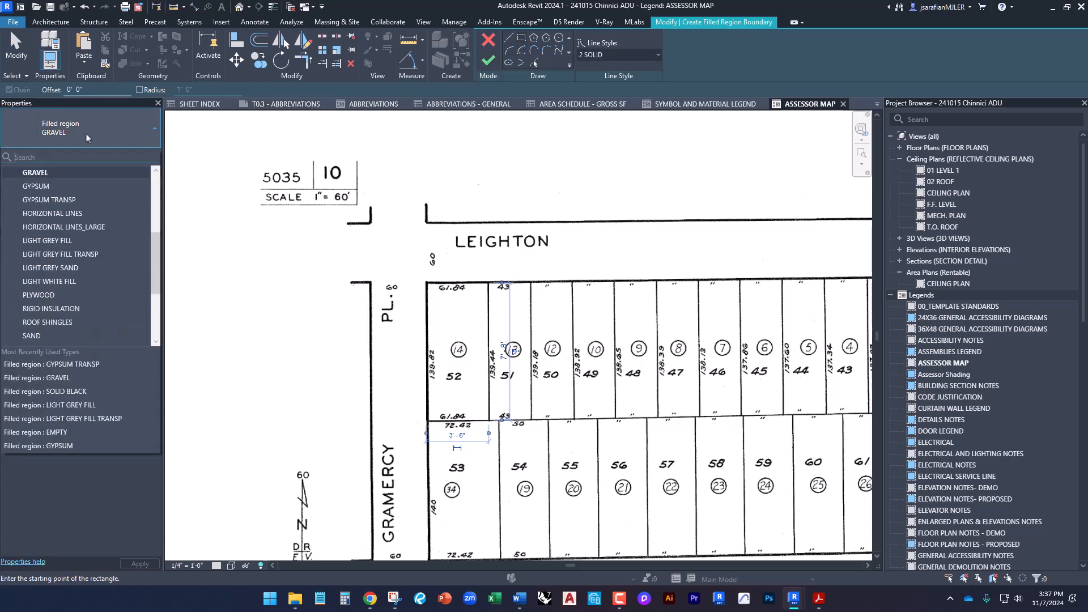
pyautogui.scroll(4, 106, 231)
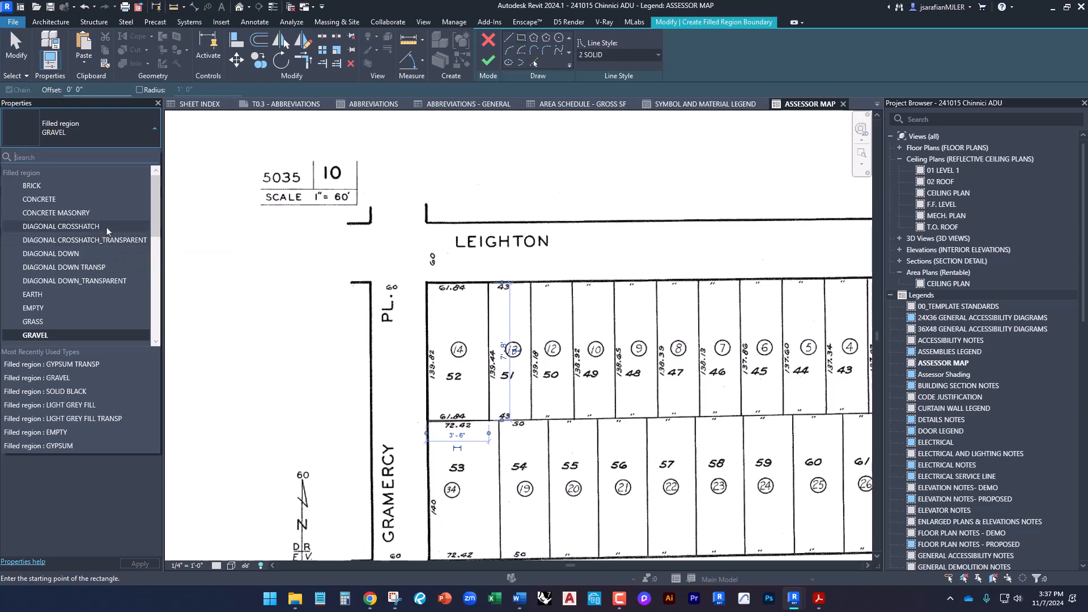
pyautogui.scroll(-5, 104, 249)
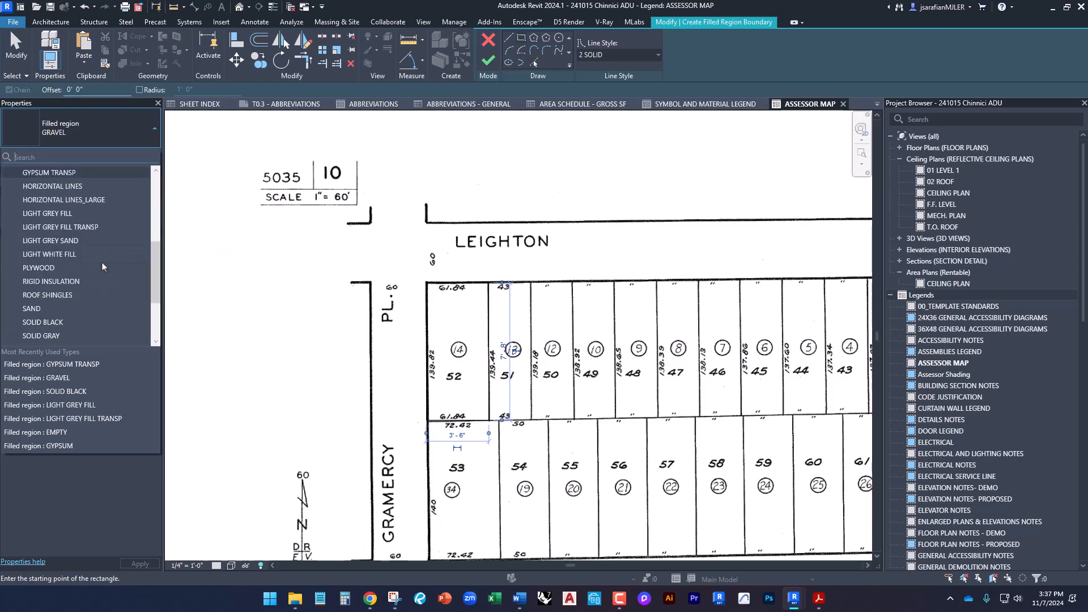
pyautogui.click(66, 332)
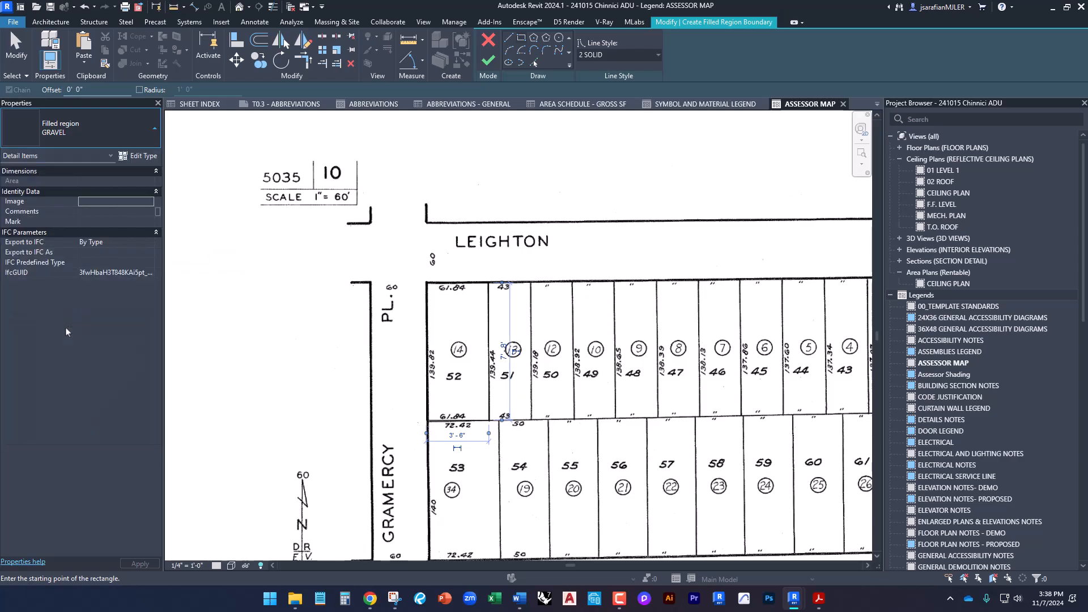
pyautogui.click(488, 60)
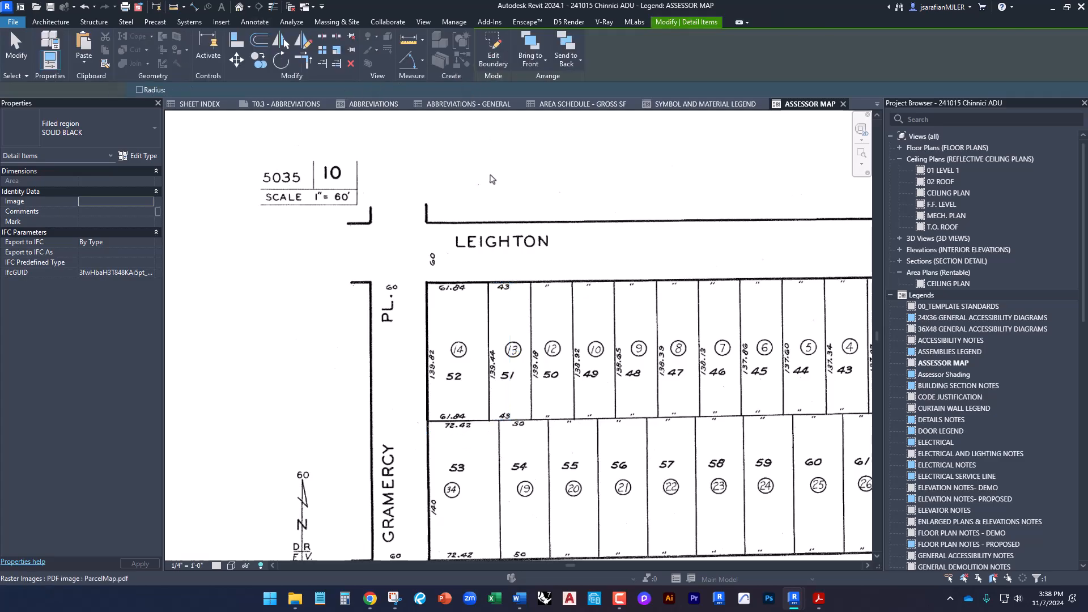
pyautogui.click(553, 192)
pyautogui.press('Escape')
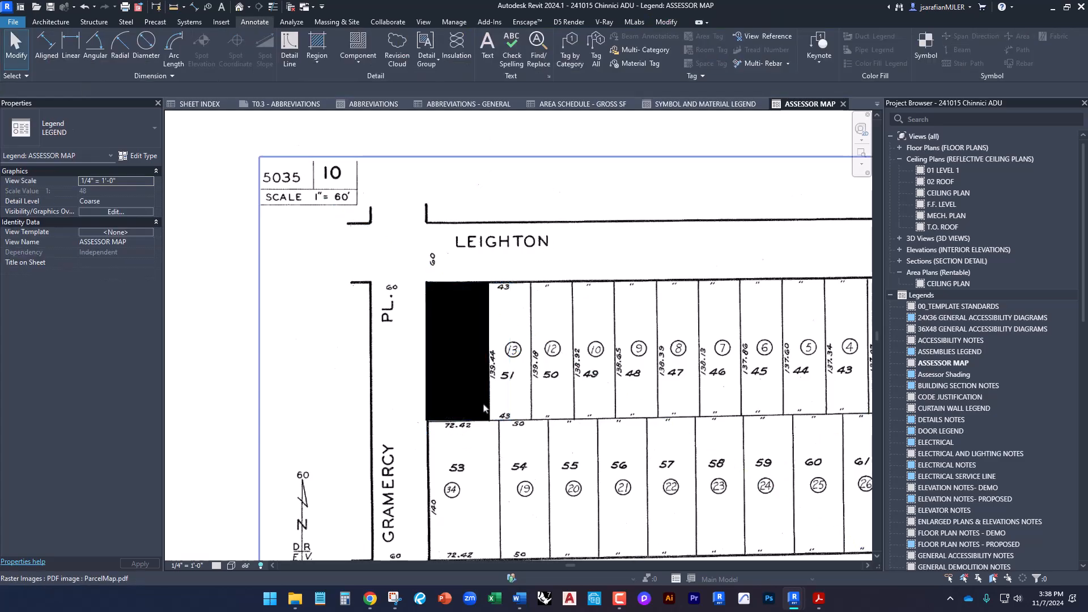
# Step: Toggle masking off and back on in the type properties of lot 52's SOLID BLACK filled region
pyautogui.click(457, 395)
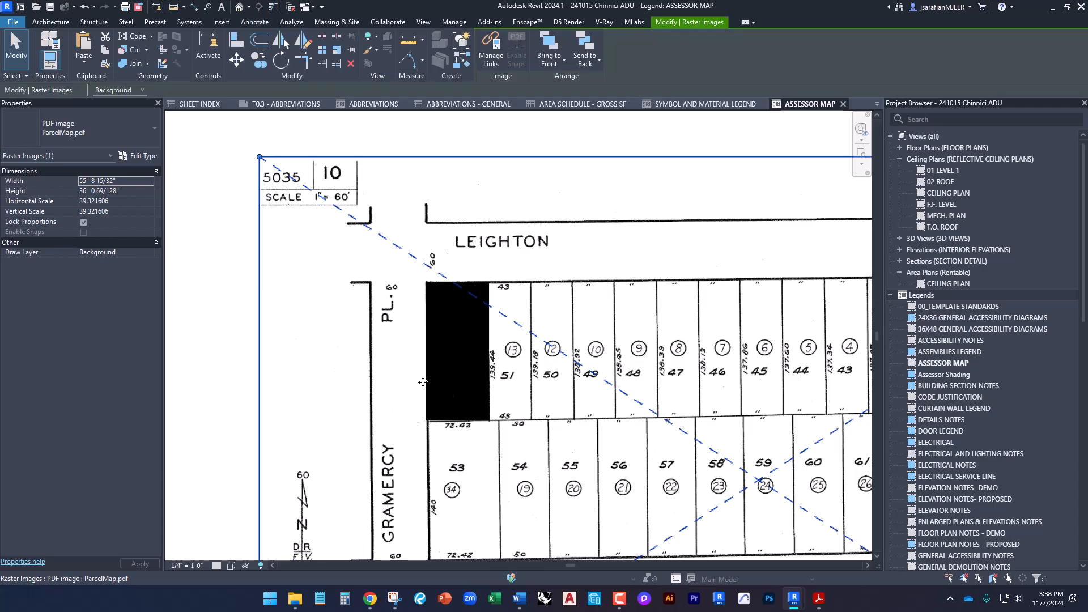
pyautogui.press('Escape')
pyautogui.click(426, 384)
pyautogui.click(139, 156)
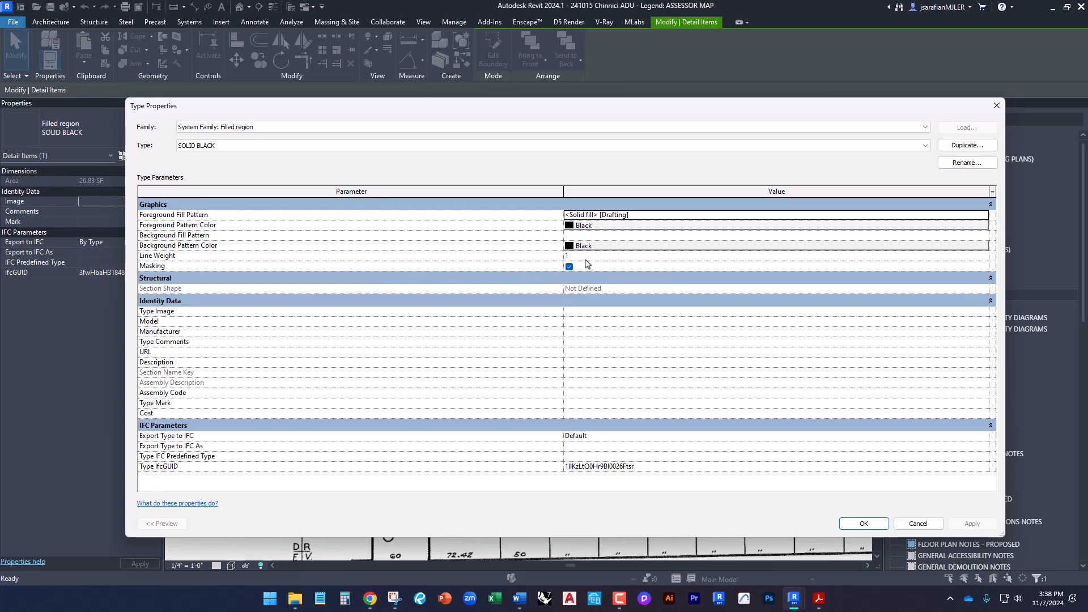
pyautogui.click(569, 267)
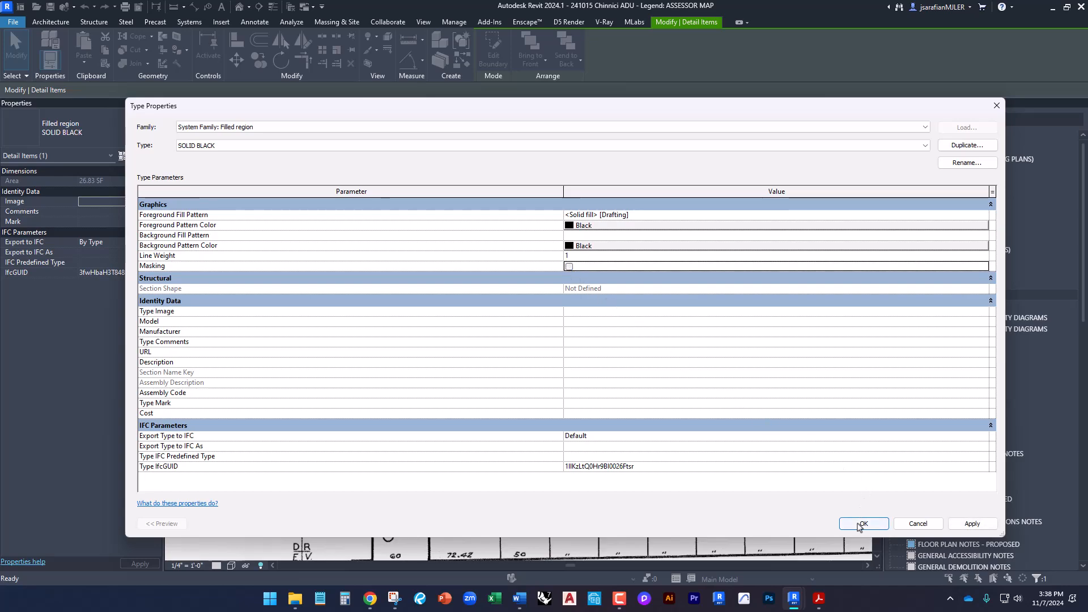
pyautogui.click(569, 267)
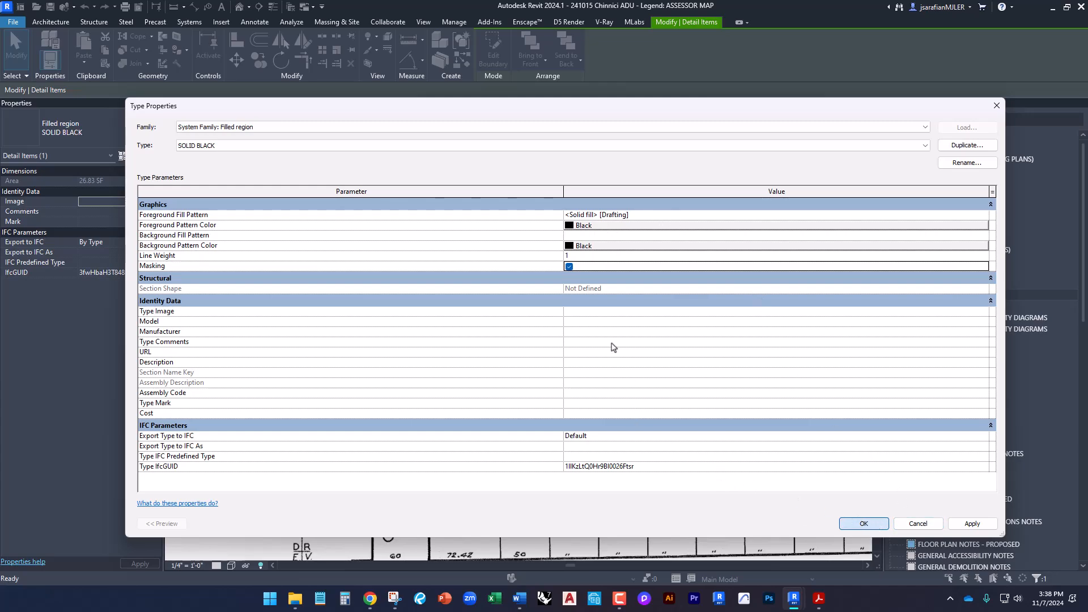
pyautogui.press('Return')
pyautogui.press('Escape')
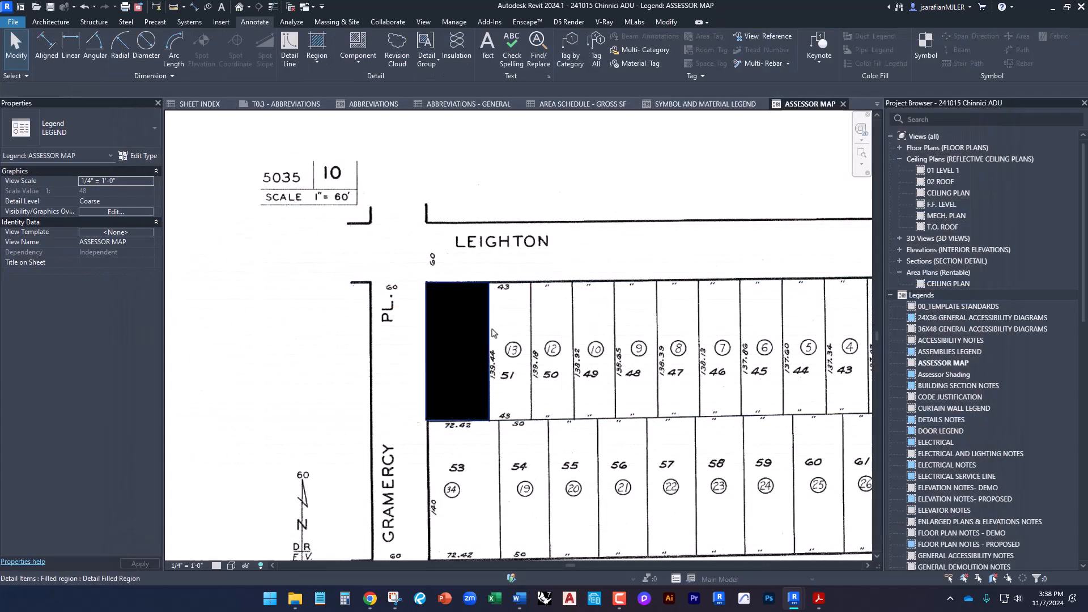
pyautogui.click(491, 335)
pyautogui.press('Escape')
# Step: Switch to the A-106 cover page sheet and place the ASSESSOR MAP legend under its title
pyautogui.scroll(-2, 400, 238)
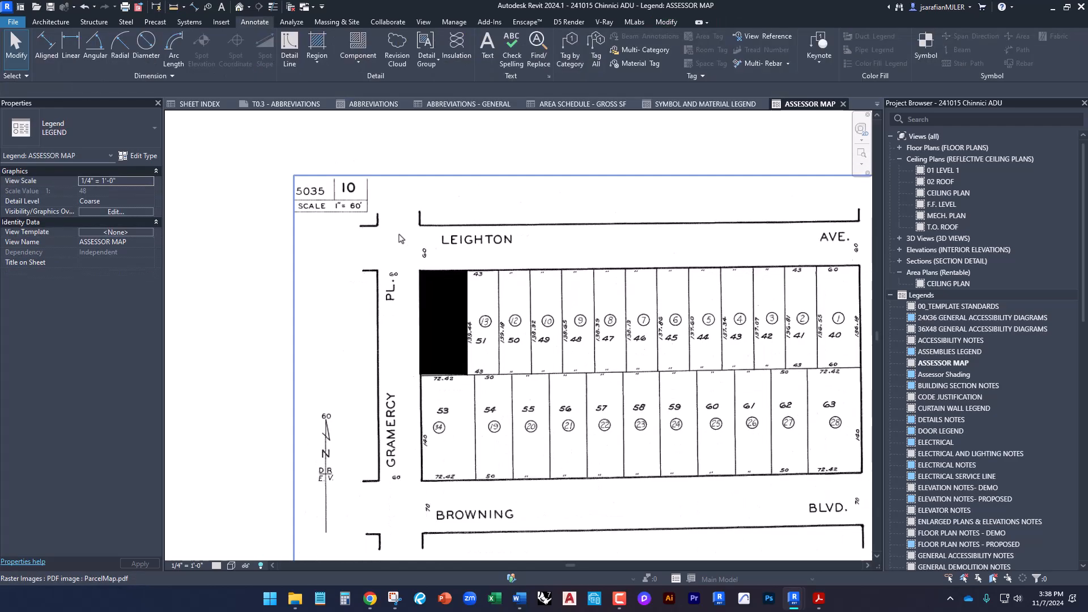
pyautogui.scroll(-2, 400, 238)
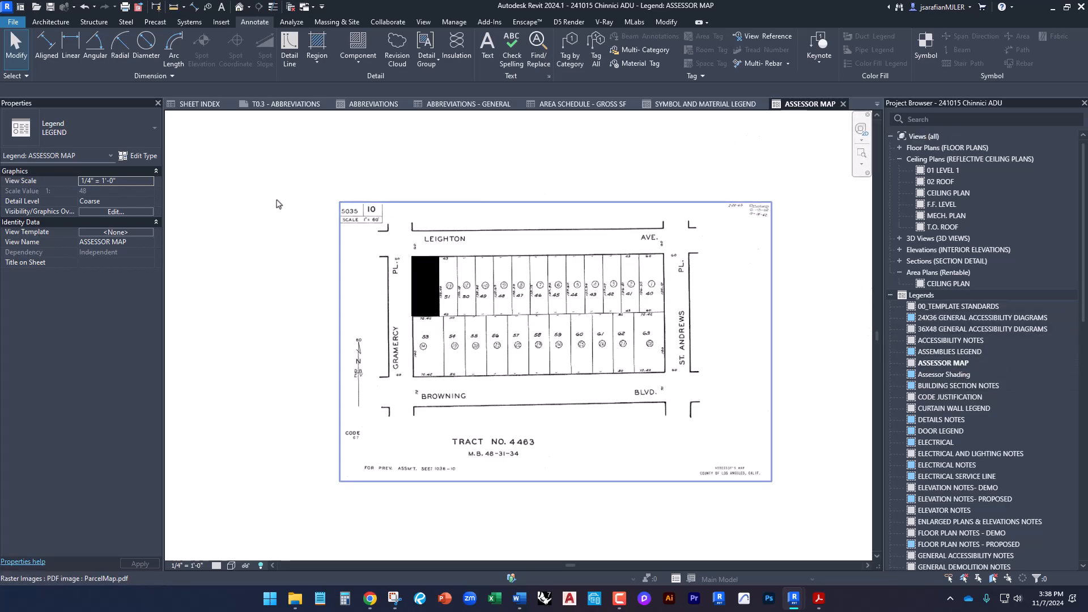
pyautogui.click(195, 107)
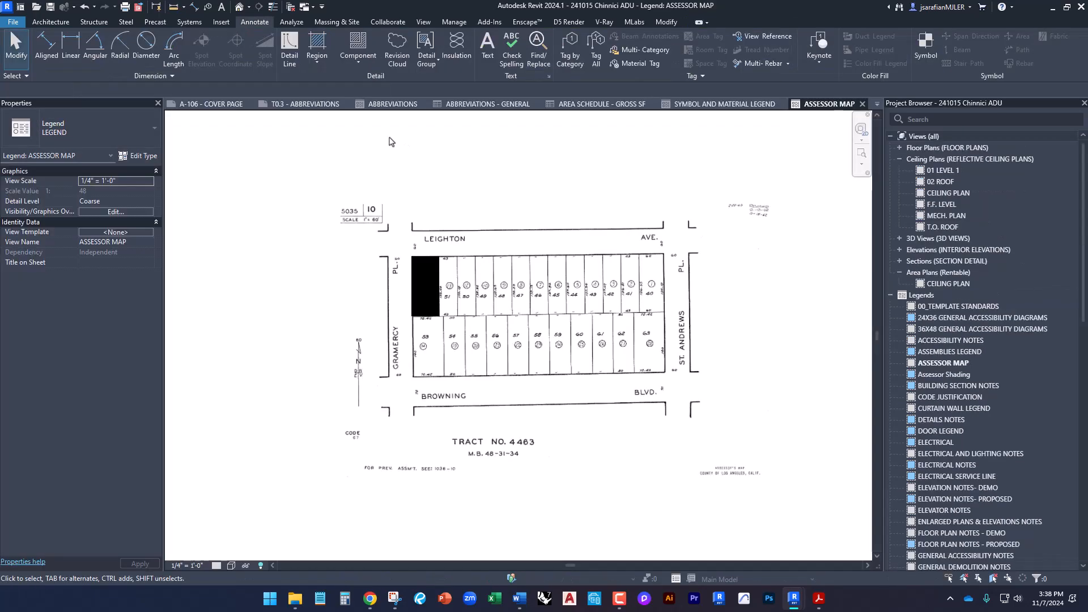
pyautogui.click(211, 104)
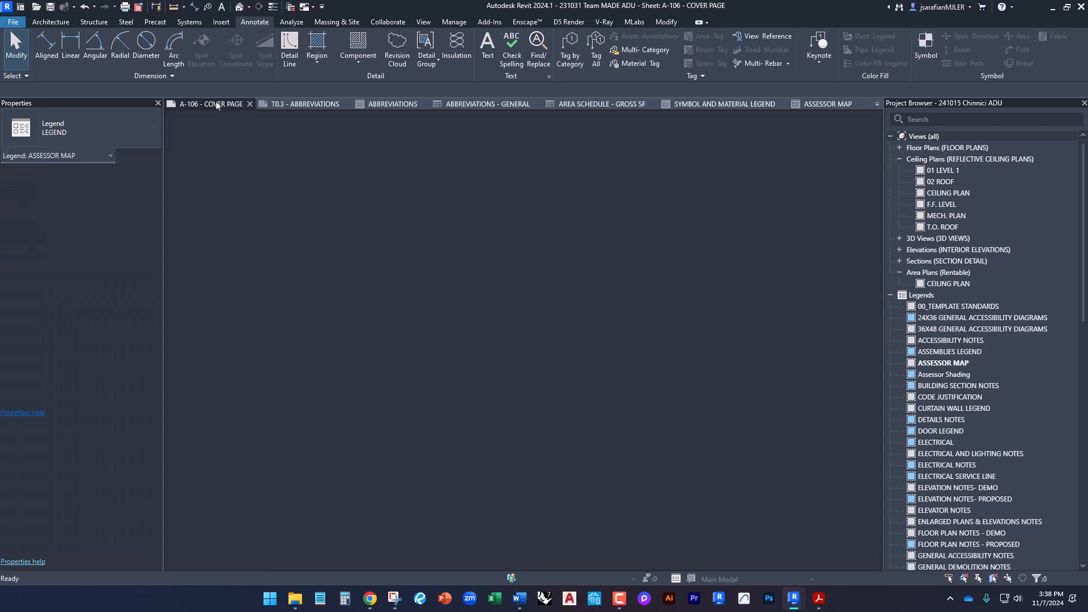
pyautogui.scroll(-8, 961, 448)
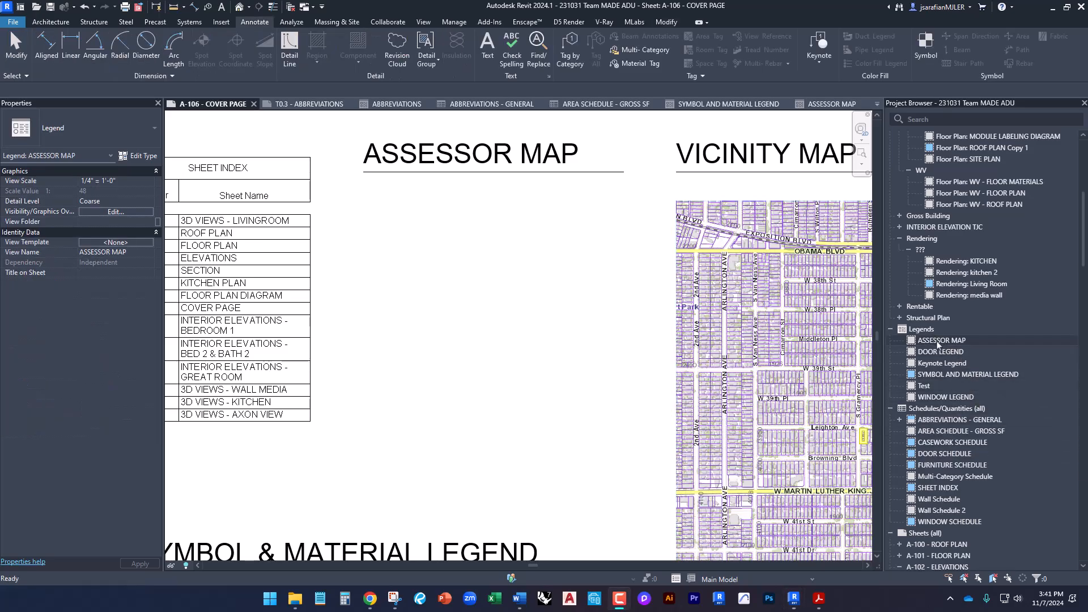
pyautogui.moveTo(938, 344); pyautogui.dragTo(789, 347)
pyautogui.moveTo(568, 344); pyautogui.dragTo(561, 340)
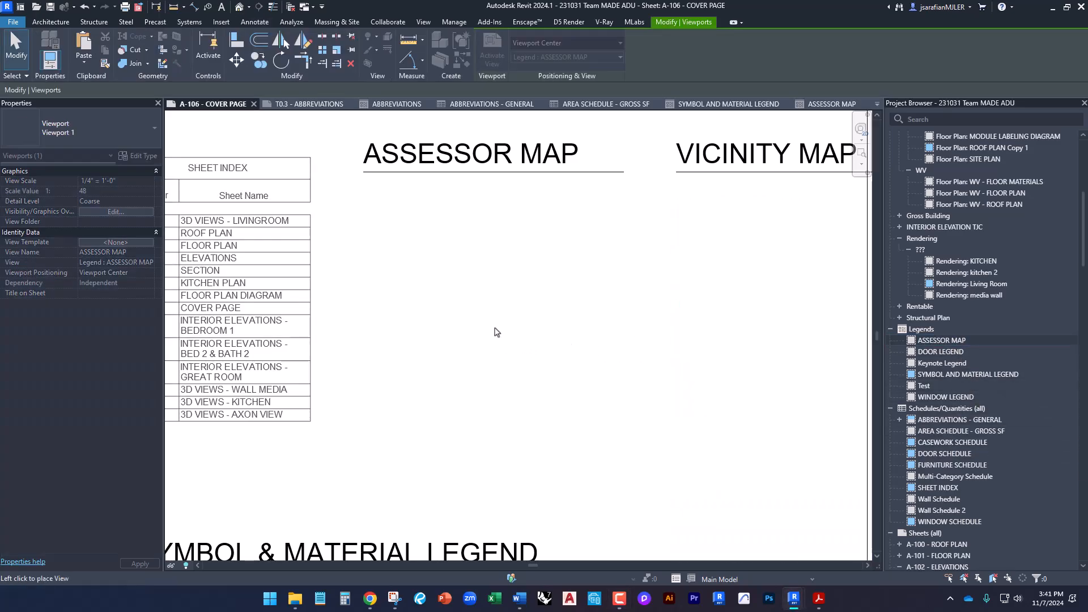
pyautogui.click(511, 333)
# Step: Change the assessor map viewport's type to NONE
pyautogui.scroll(-2, 504, 335)
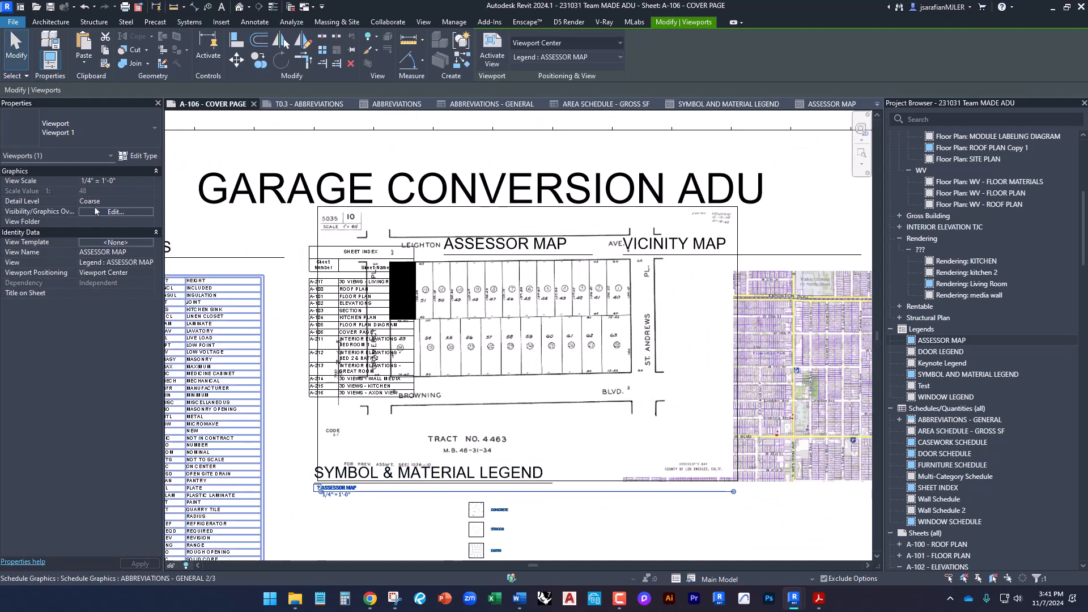
pyautogui.click(43, 132)
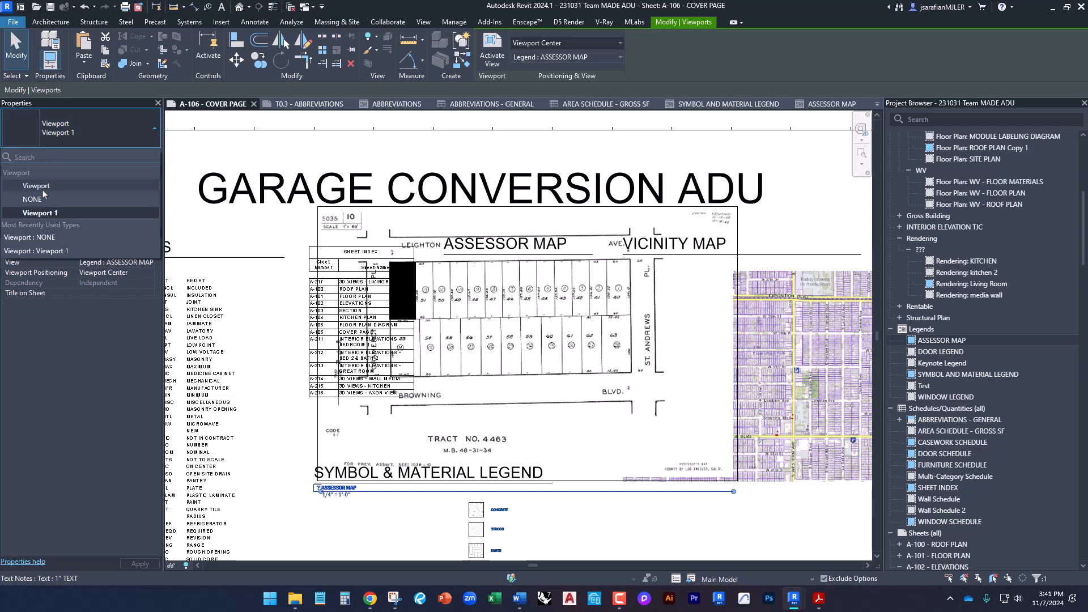
pyautogui.click(57, 209)
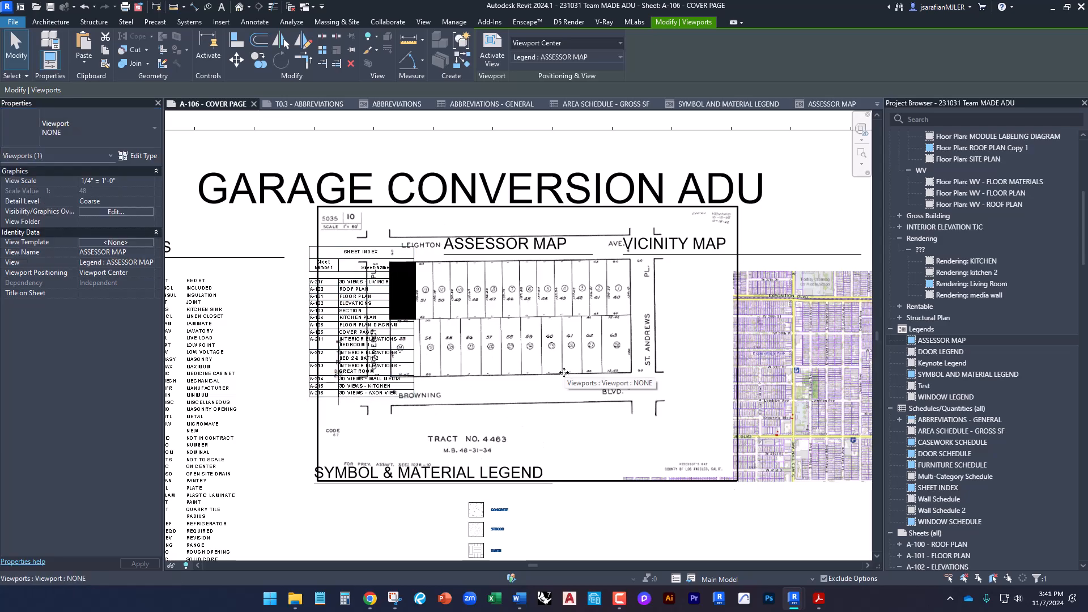
pyautogui.click(700, 531)
pyautogui.click(495, 344)
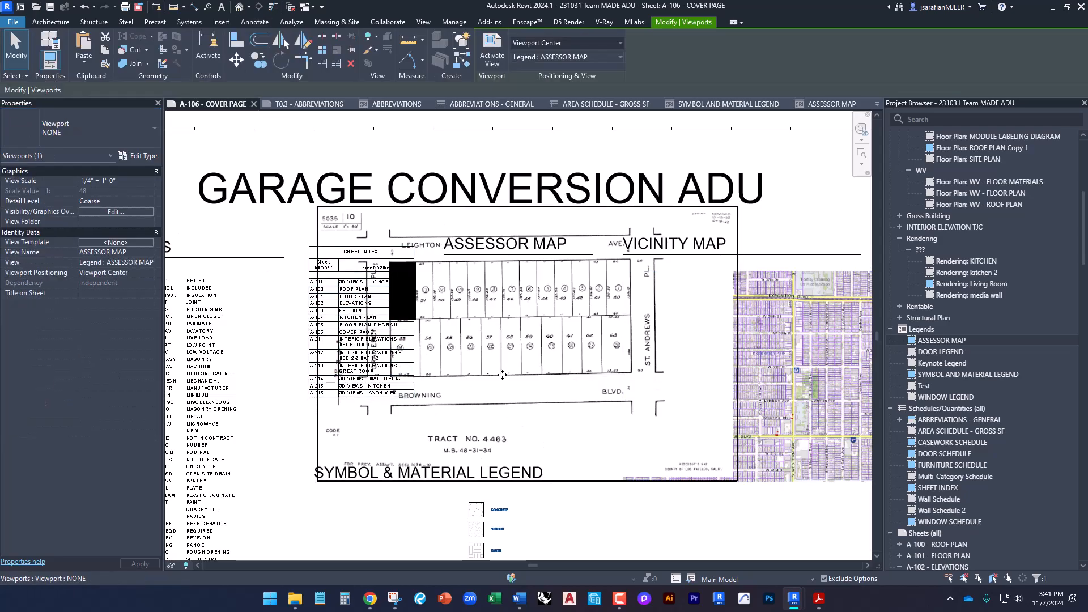
pyautogui.doubleClick(488, 390)
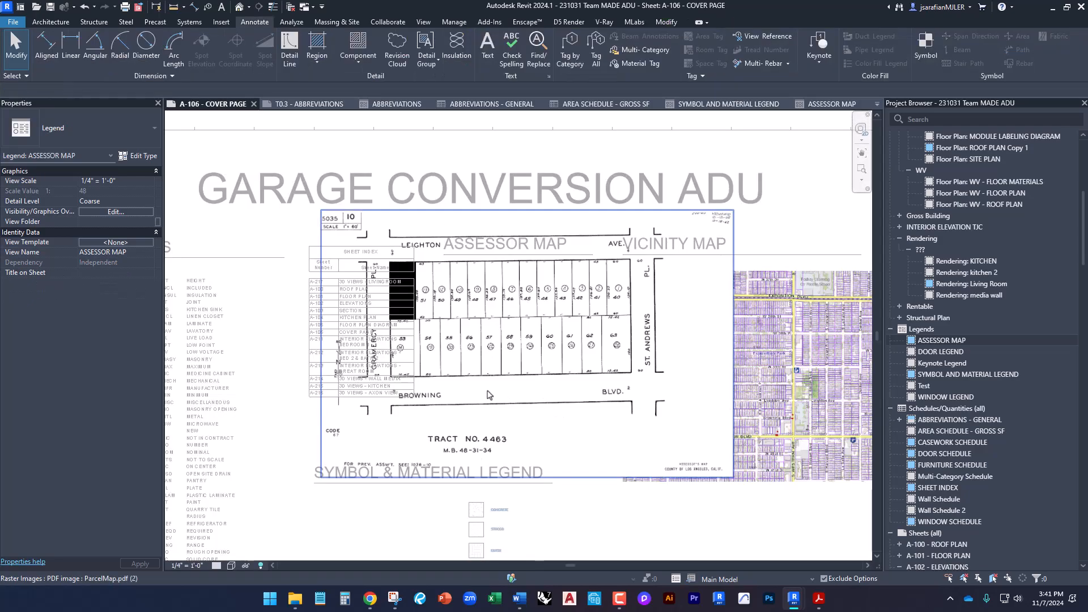
pyautogui.click(539, 394)
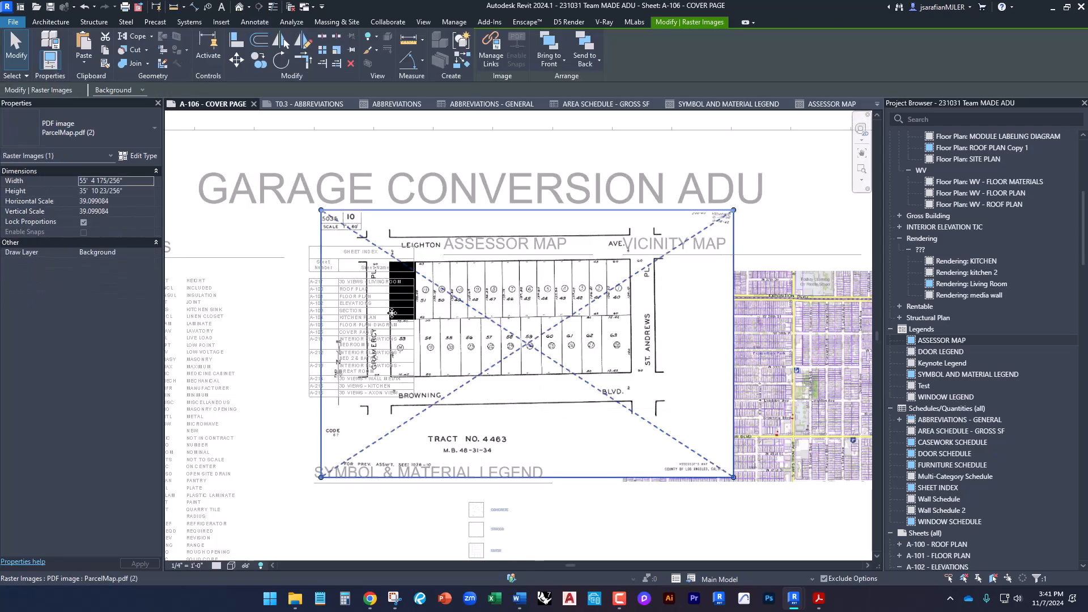
pyautogui.moveTo(323, 218); pyautogui.dragTo(322, 212)
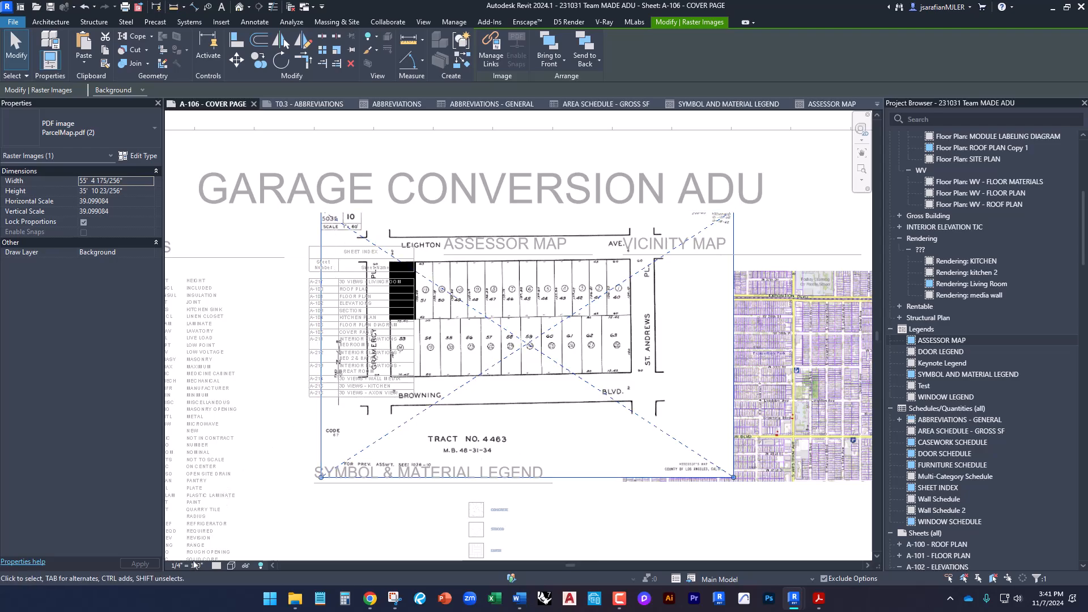
pyautogui.doubleClick(620, 506)
# Step: Activate the assessor map viewport, set its view scale to 1/8" = 1'-0", and deactivate it
pyautogui.click(595, 435)
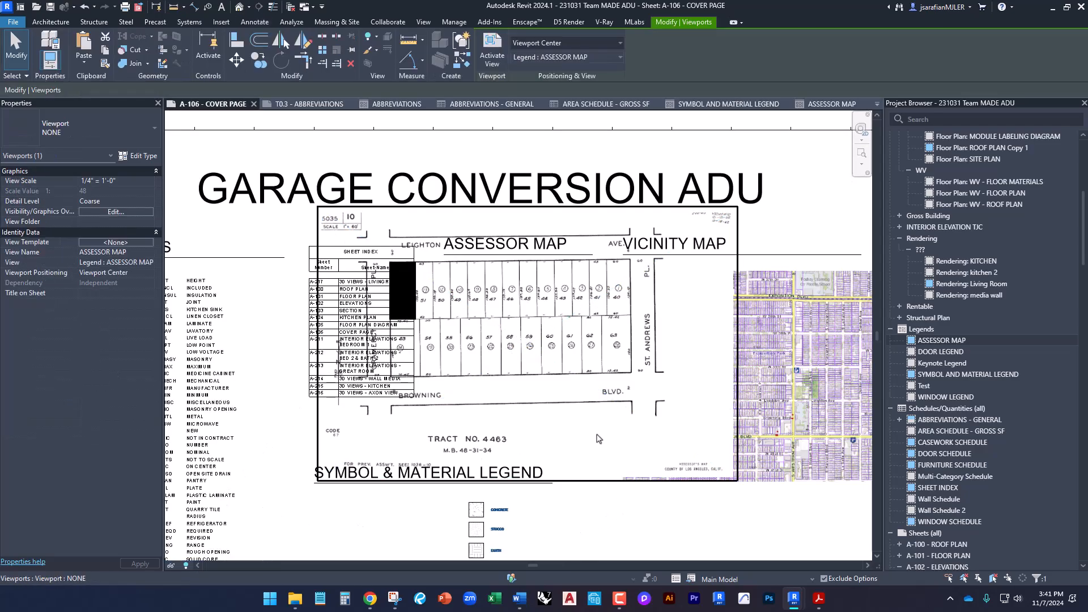
pyautogui.doubleClick(573, 434)
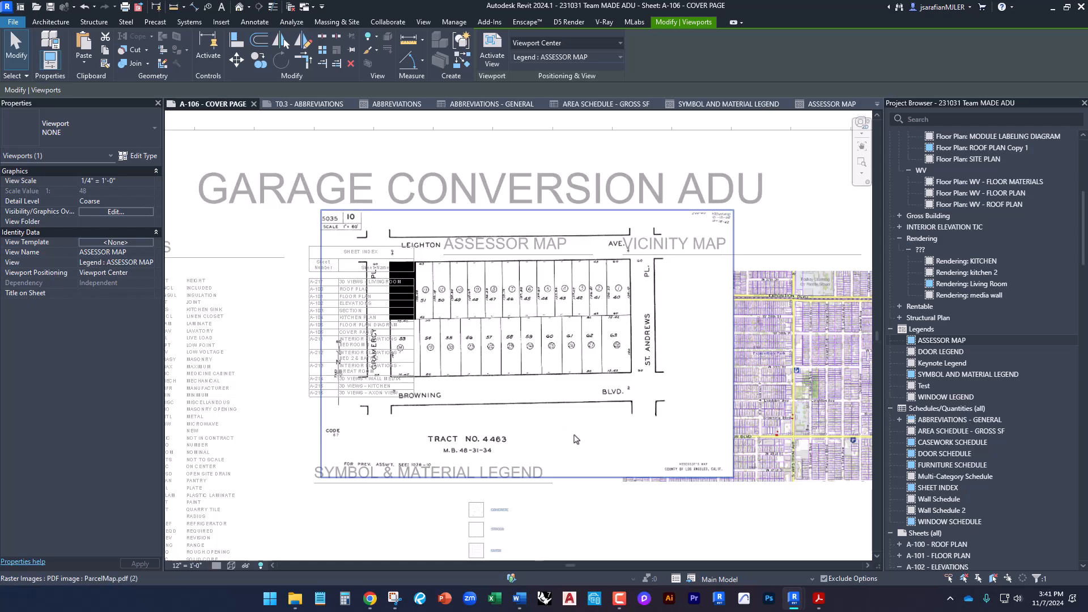
pyautogui.click(199, 564)
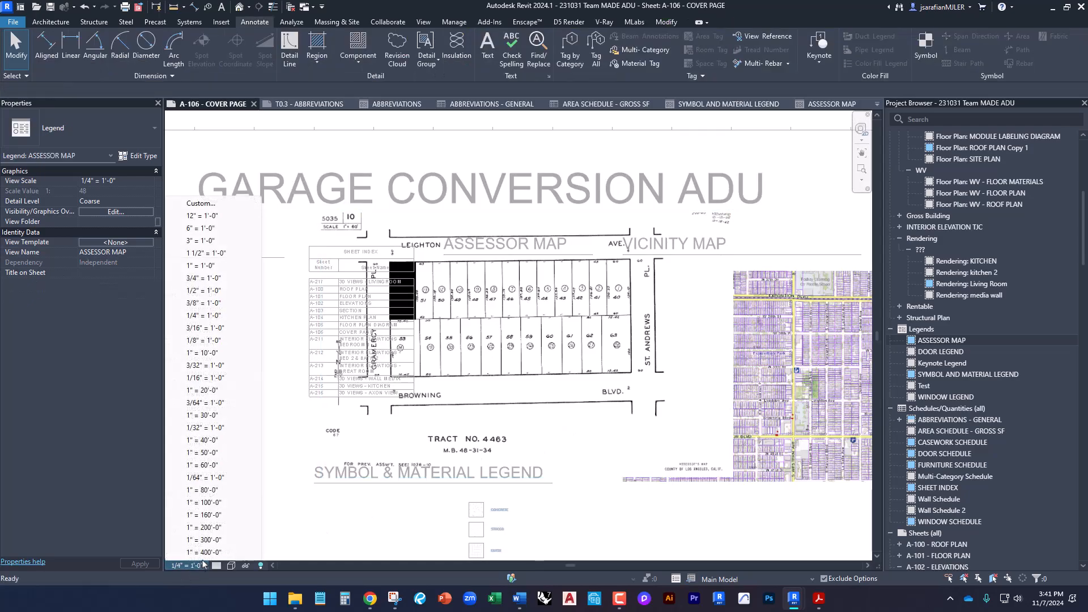
pyautogui.click(204, 341)
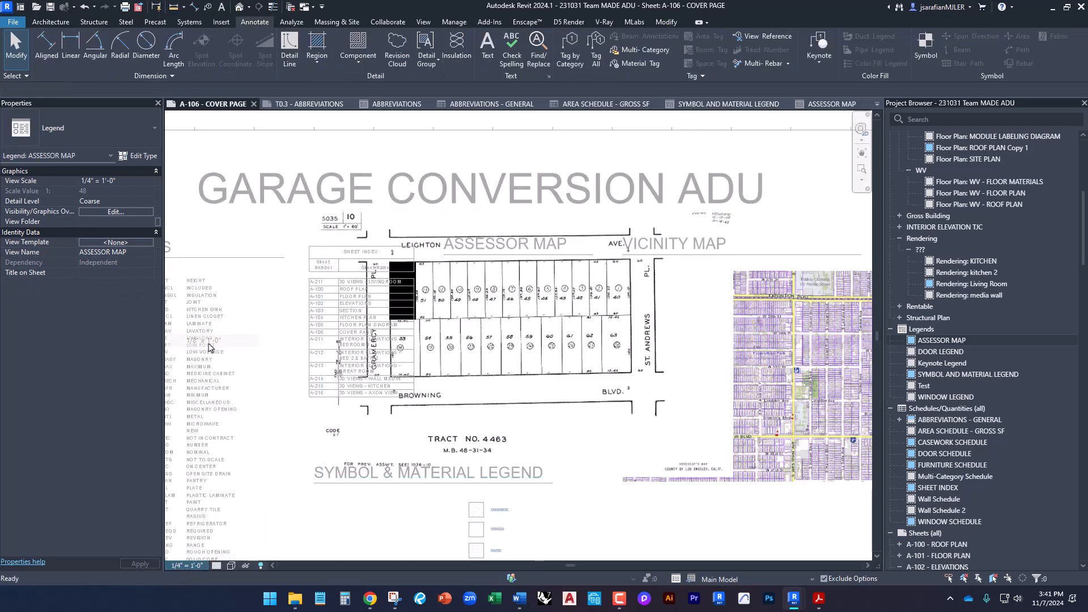
pyautogui.doubleClick(608, 520)
# Step: Move the assessor map viewport beneath its title and shift the sheet index schedule clear of it
pyautogui.moveTo(462, 425); pyautogui.dragTo(492, 339)
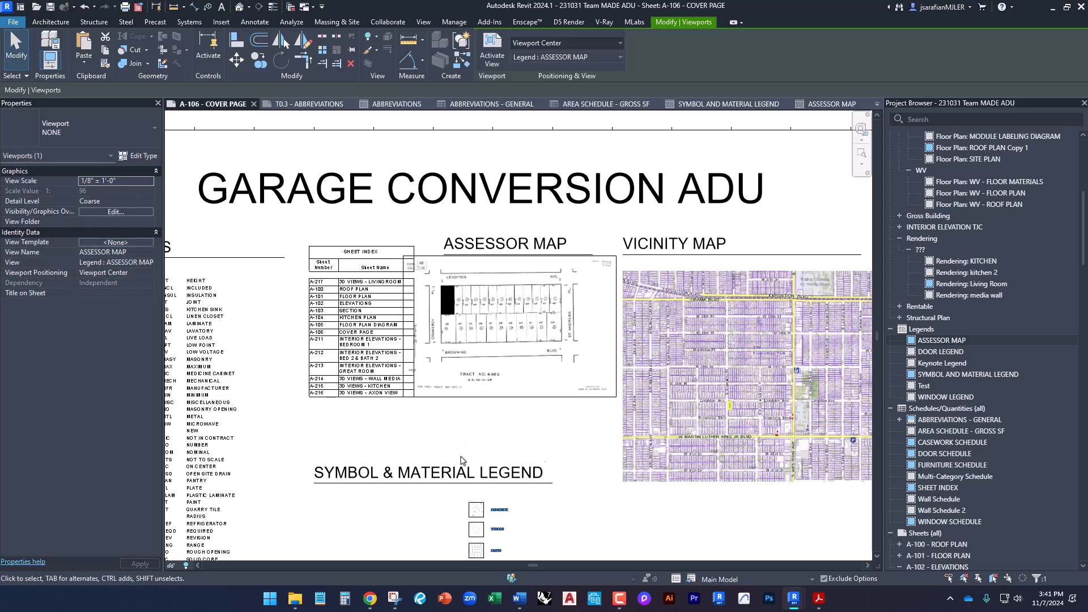
pyautogui.click(350, 369)
pyautogui.moveTo(350, 369); pyautogui.dragTo(321, 400)
pyautogui.click(513, 440)
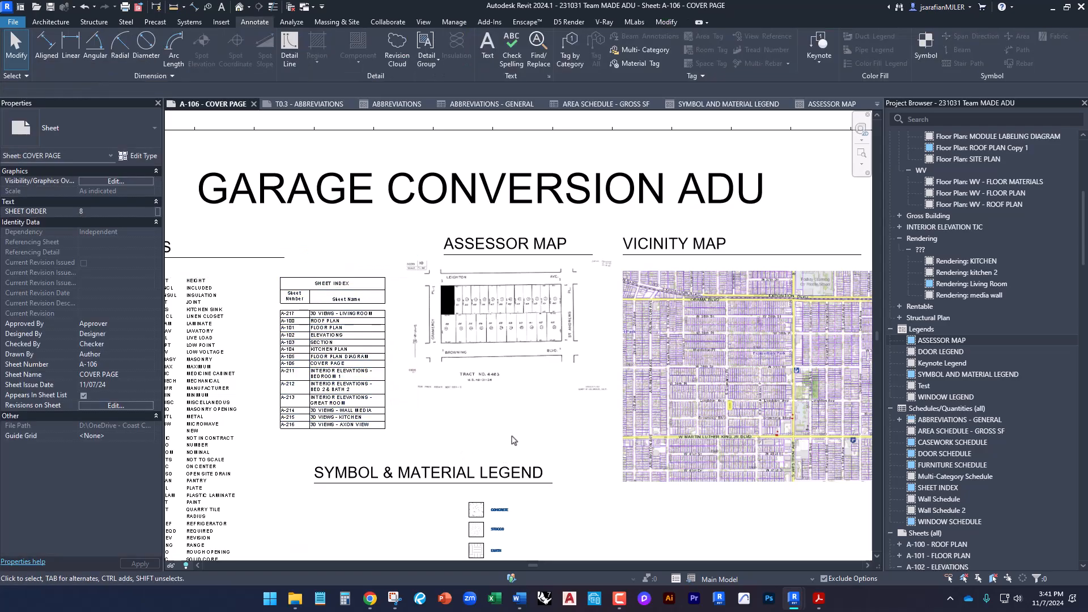
# Step: Nudge the ASSESSOR MAP title to the left until it lines up with the map's left edge
pyautogui.click(523, 248)
pyautogui.moveTo(523, 248); pyautogui.dragTo(518, 248)
pyautogui.press('Left')
pyautogui.press('Left')
pyautogui.press('Left')
pyautogui.press('Left')
pyautogui.press('Left')
pyautogui.press('Left')
pyautogui.press('Left')
pyautogui.press('Left')
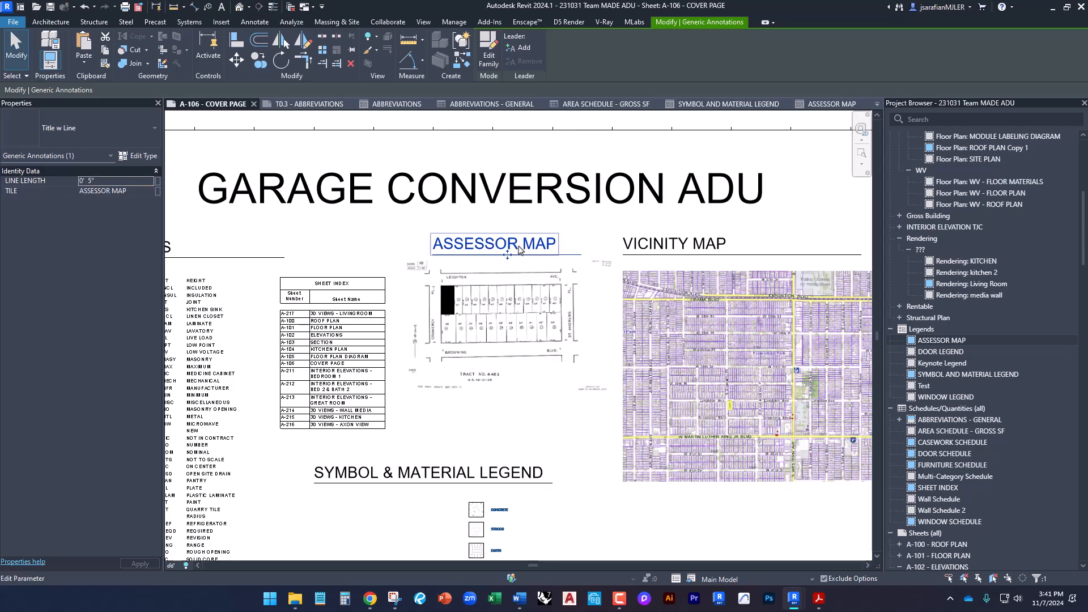
pyautogui.press('Left')
pyautogui.press('Left')
pyautogui.press('Left')
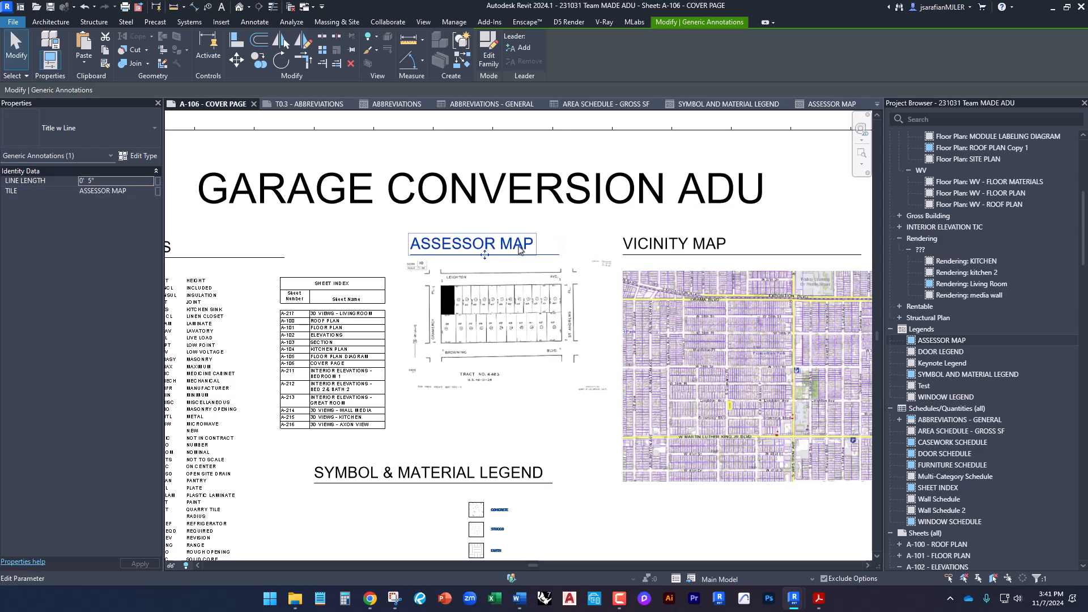
pyautogui.click(563, 451)
# Step: Move the PROJECT DIRECTORY title straight down to open space beneath the vicinity map
pyautogui.scroll(-1, 471, 312)
pyautogui.scroll(2, 522, 309)
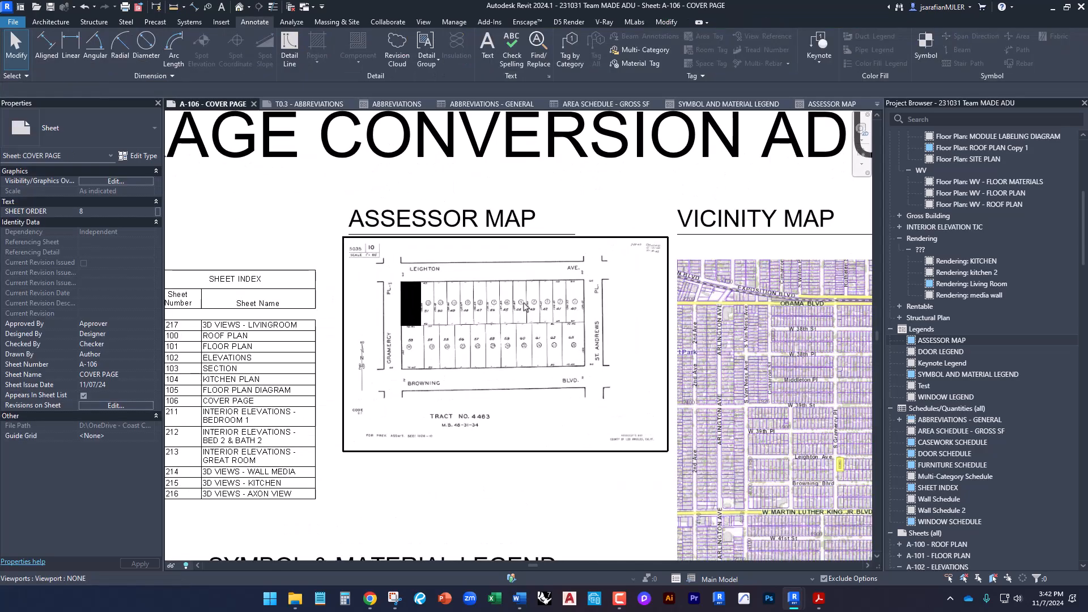
pyautogui.scroll(-3, 590, 356)
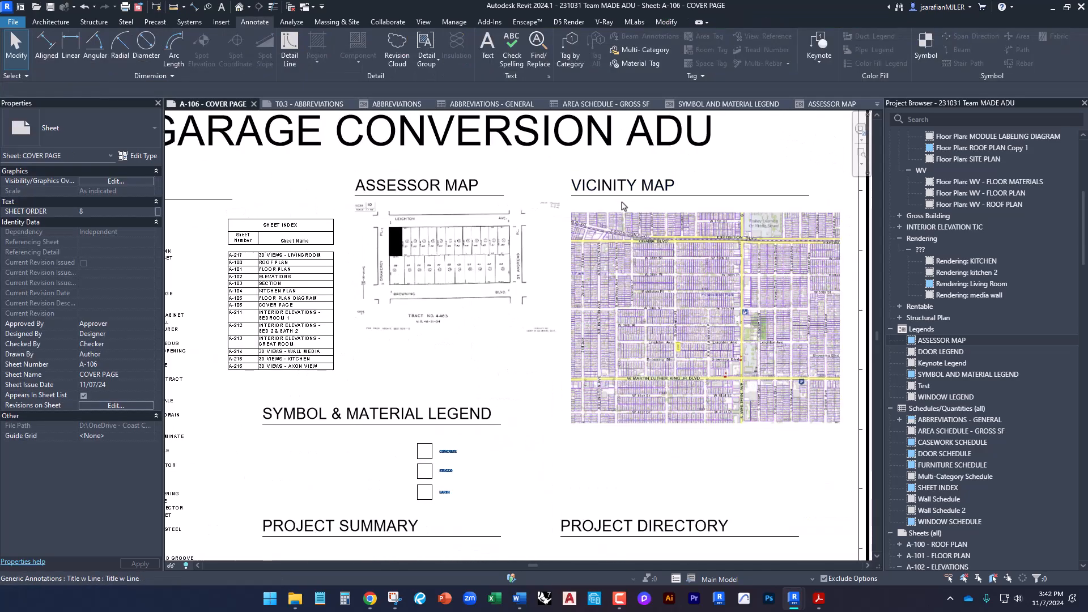
pyautogui.scroll(-2, 619, 264)
pyautogui.moveTo(306, 388); pyautogui.dragTo(275, 331, button='middle')
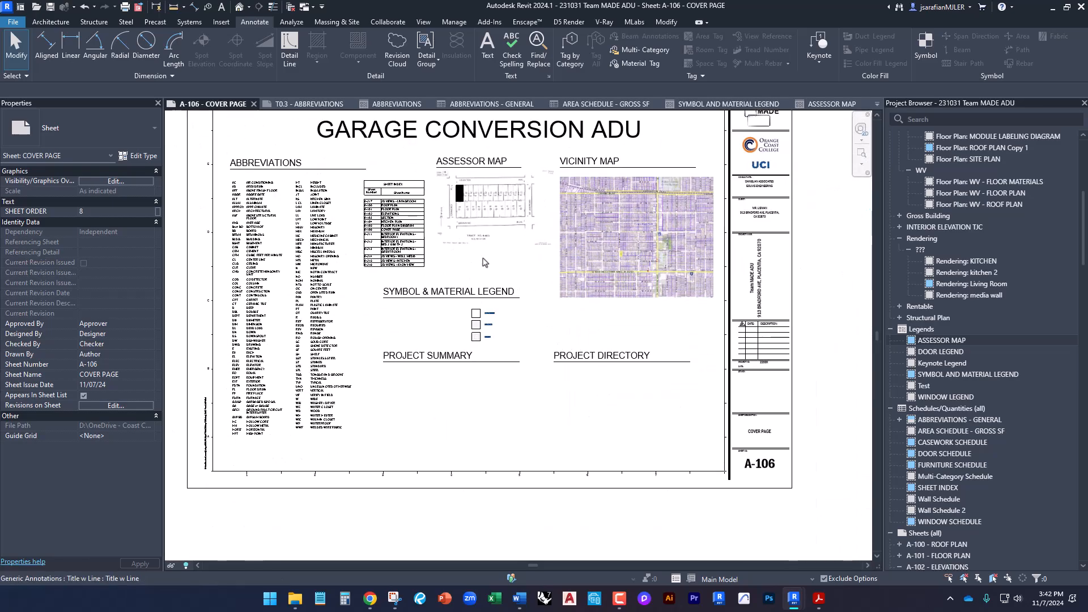
pyautogui.scroll(2, 547, 347)
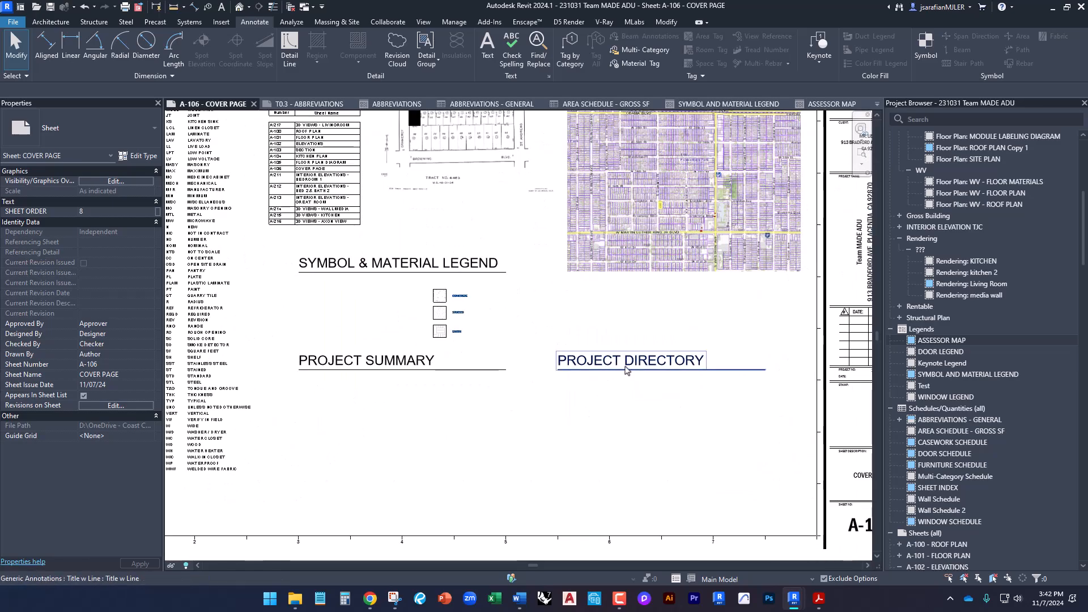
pyautogui.click(625, 369)
pyautogui.keyDown('ctrl'); pyautogui.moveTo(661, 369); pyautogui.dragTo(661, 413); pyautogui.keyUp('ctrl')
pyautogui.click(646, 343)
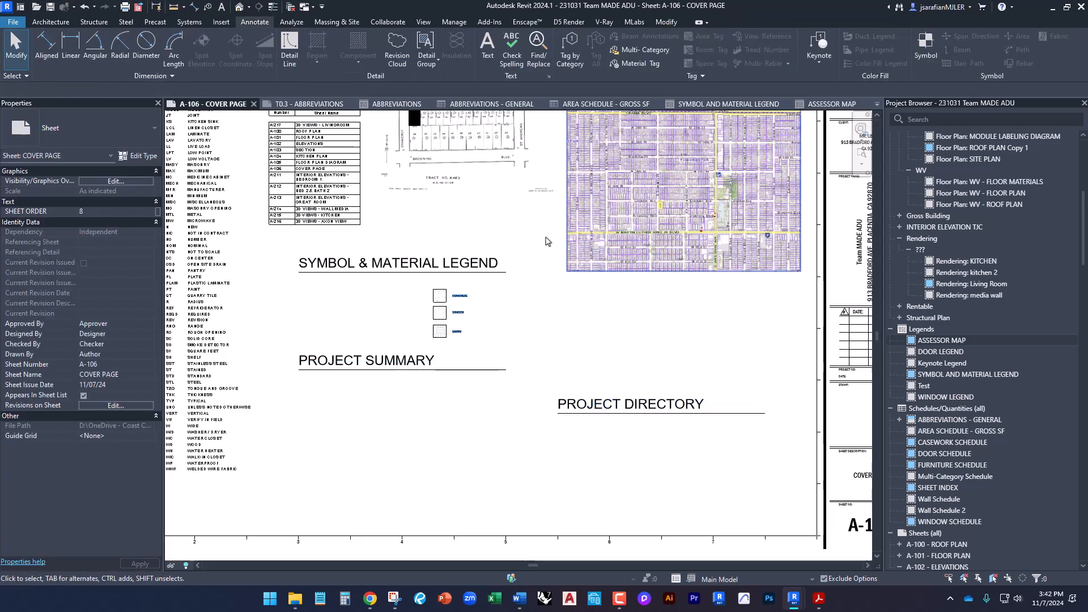
# Step: Open the {3D} view and orbit the house model to a slightly lower axonometric angle
pyautogui.scroll(8, 905, 317)
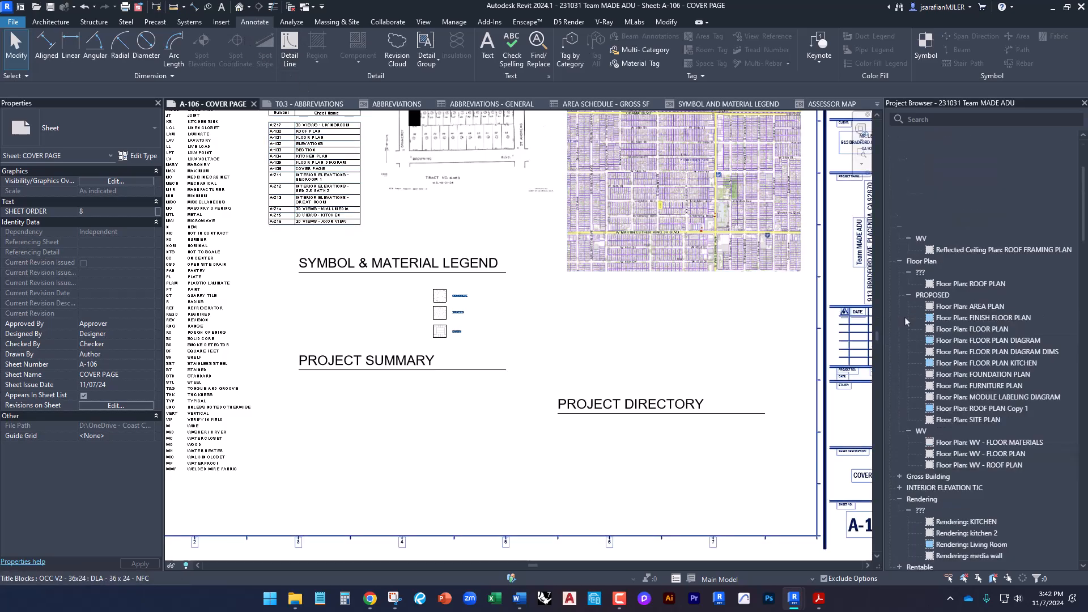
pyautogui.click(906, 157)
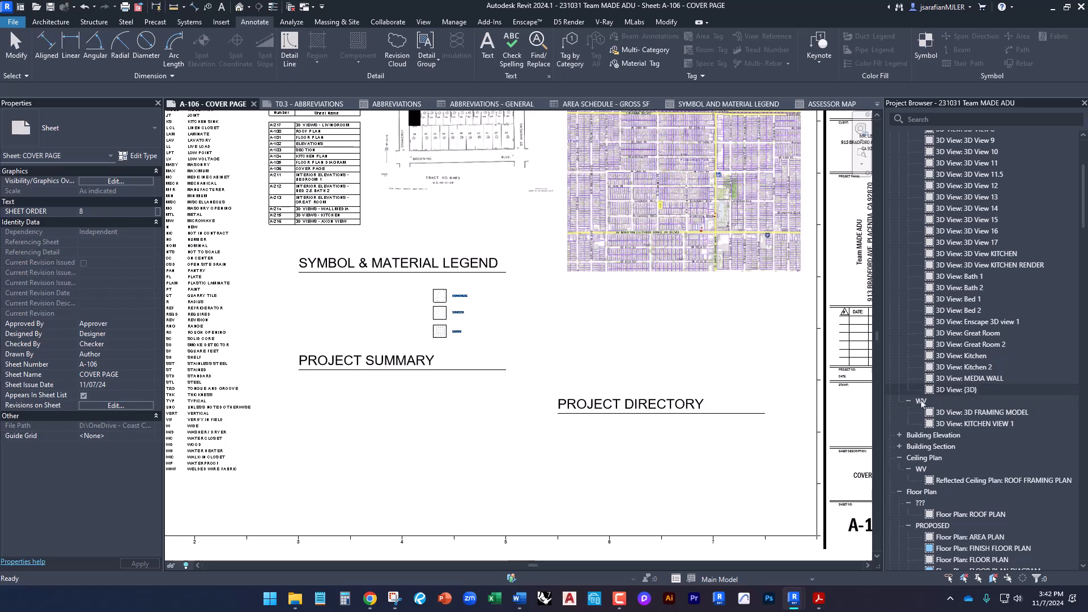
pyautogui.doubleClick(961, 390)
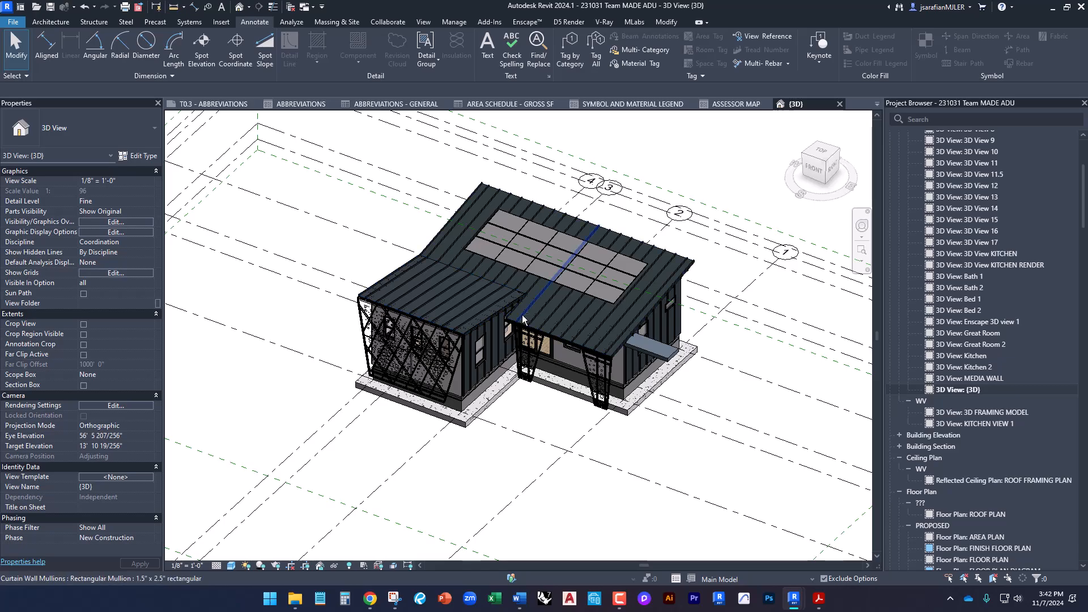
pyautogui.keyDown('shift'); pyautogui.moveTo(525, 315); pyautogui.dragTo(522, 276, button='middle'); pyautogui.keyUp('shift')
pyautogui.scroll(2, 527, 273)
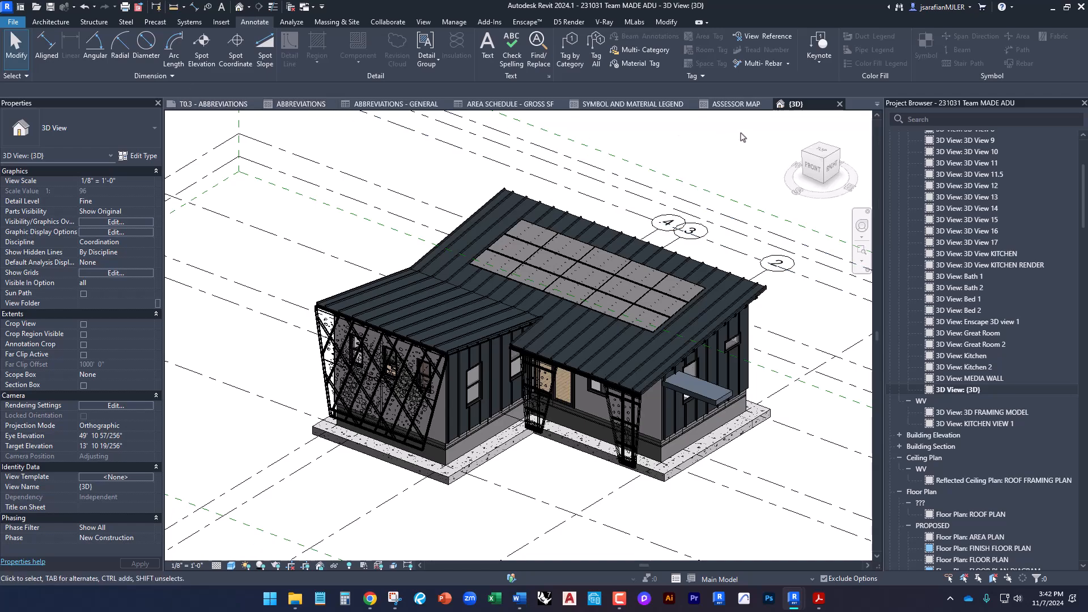
# Step: Return to the A-106 cover page and place the {3D} view on the sheet above the PROJECT DIRECTORY title
pyautogui.click(876, 105)
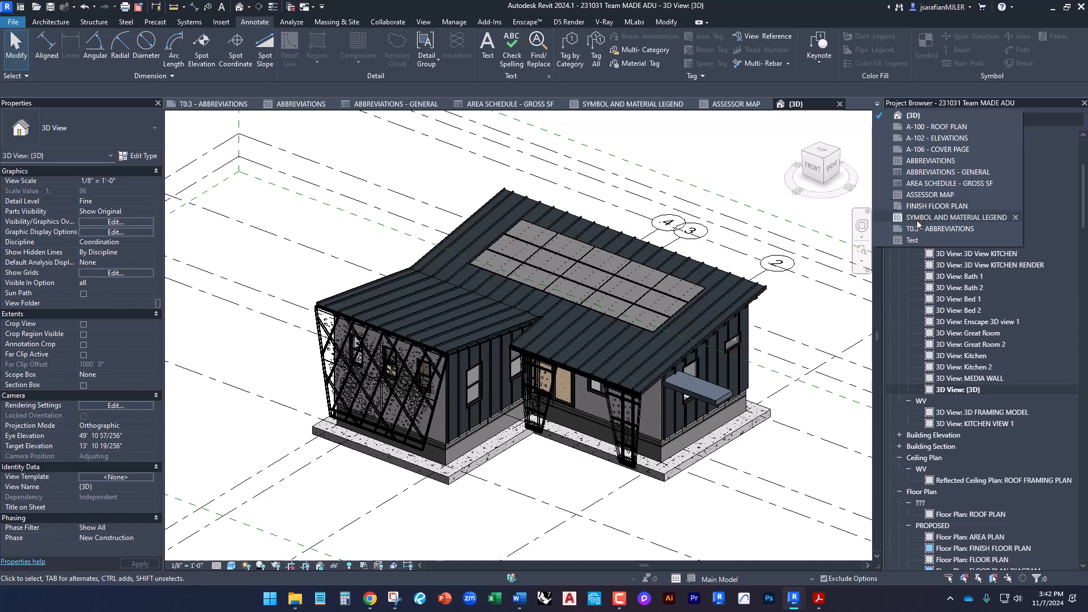
pyautogui.click(740, 151)
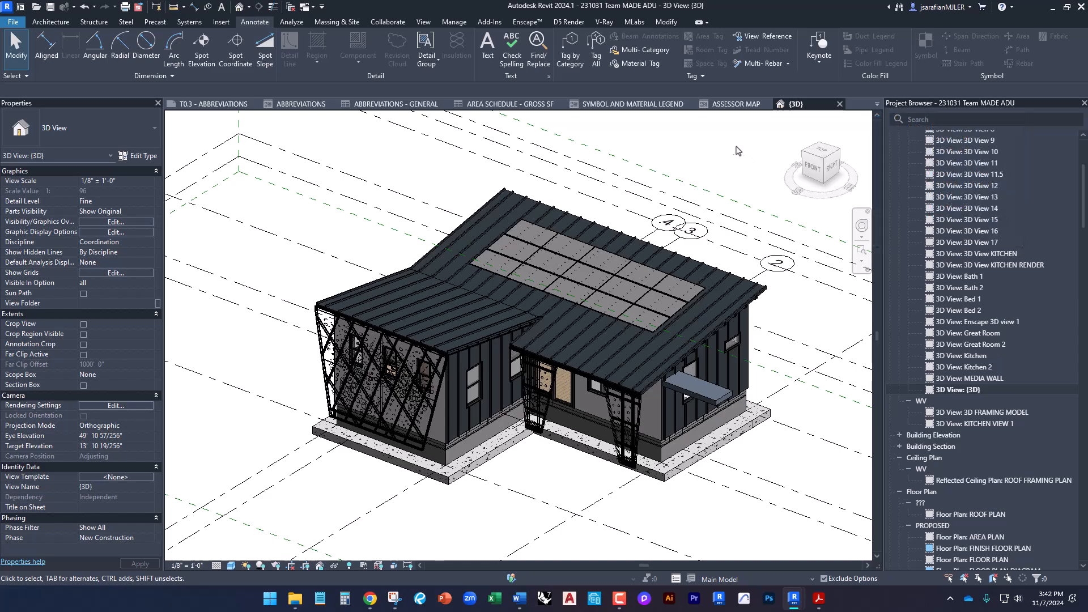
pyautogui.click(253, 104)
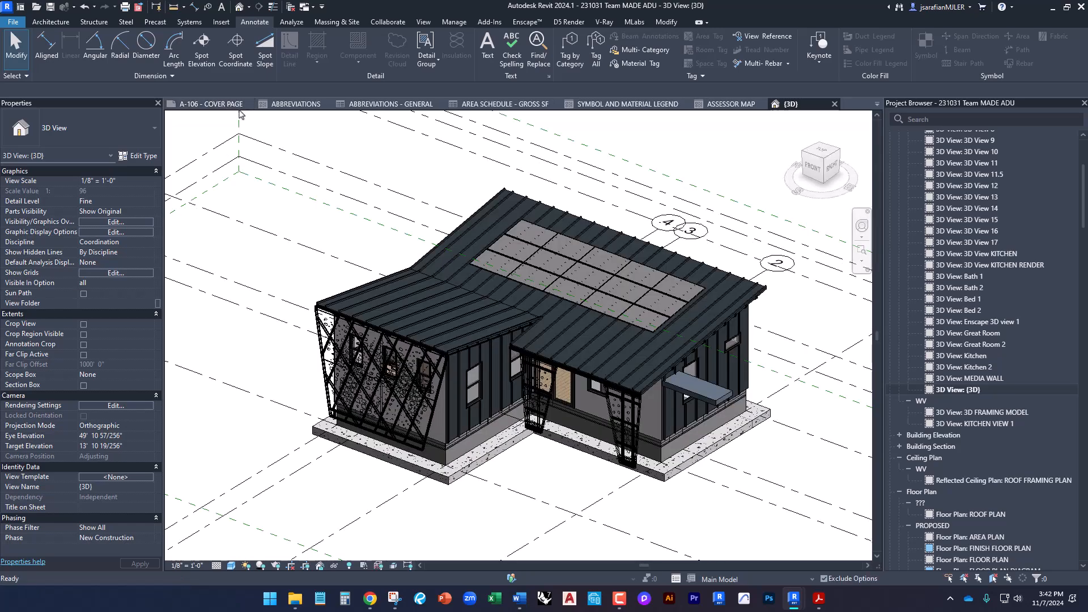
pyautogui.click(235, 105)
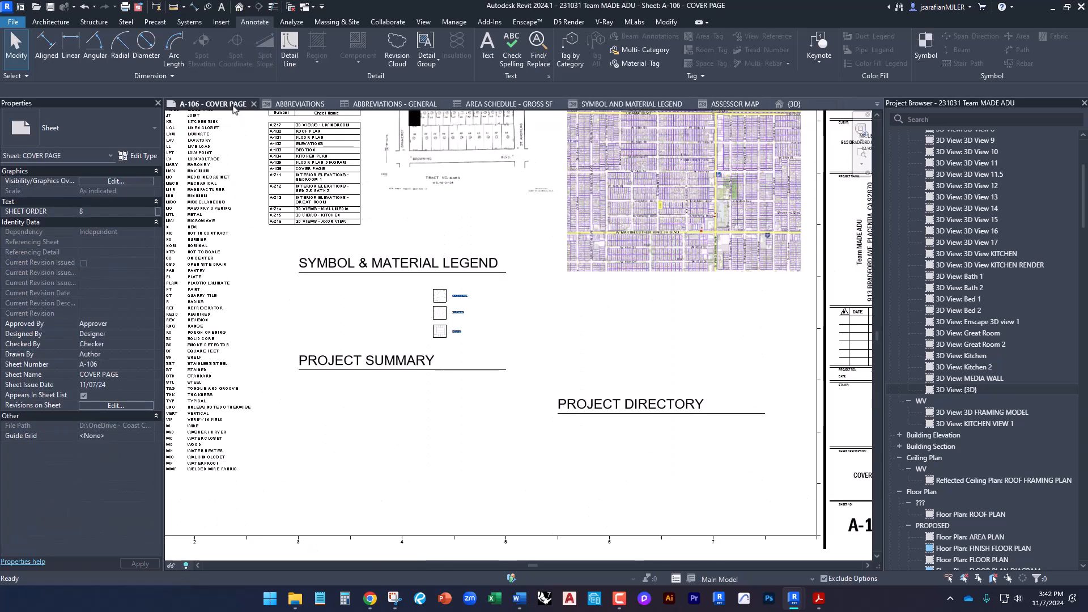
pyautogui.click(956, 390)
pyautogui.moveTo(713, 358); pyautogui.dragTo(688, 359)
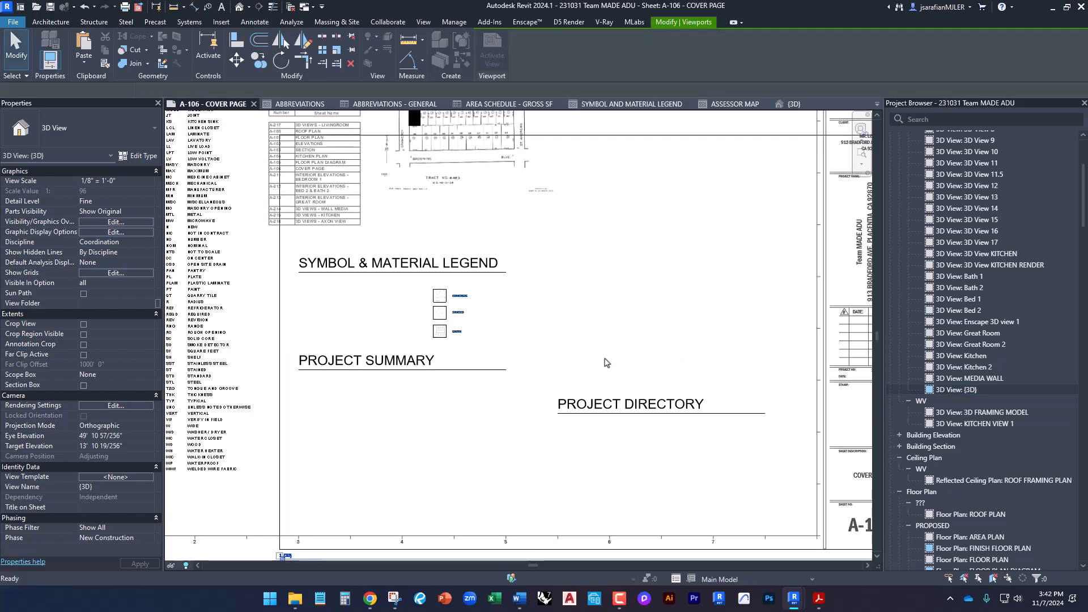
# Step: Place the {3D} viewport above the PROJECT DIRECTORY title and change its viewport type to NONE
pyautogui.click(605, 367)
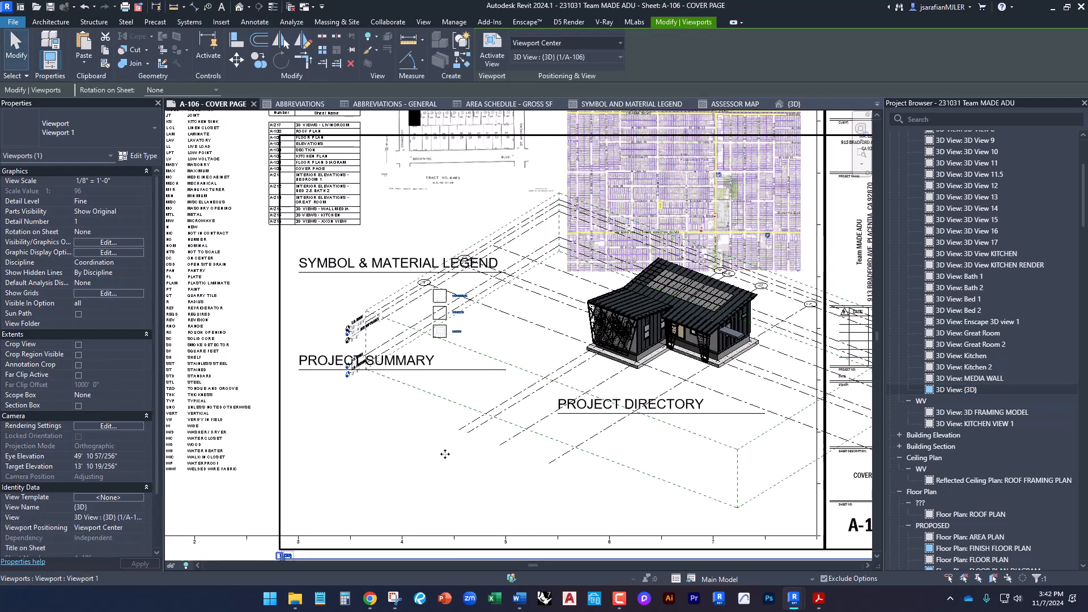
pyautogui.click(86, 139)
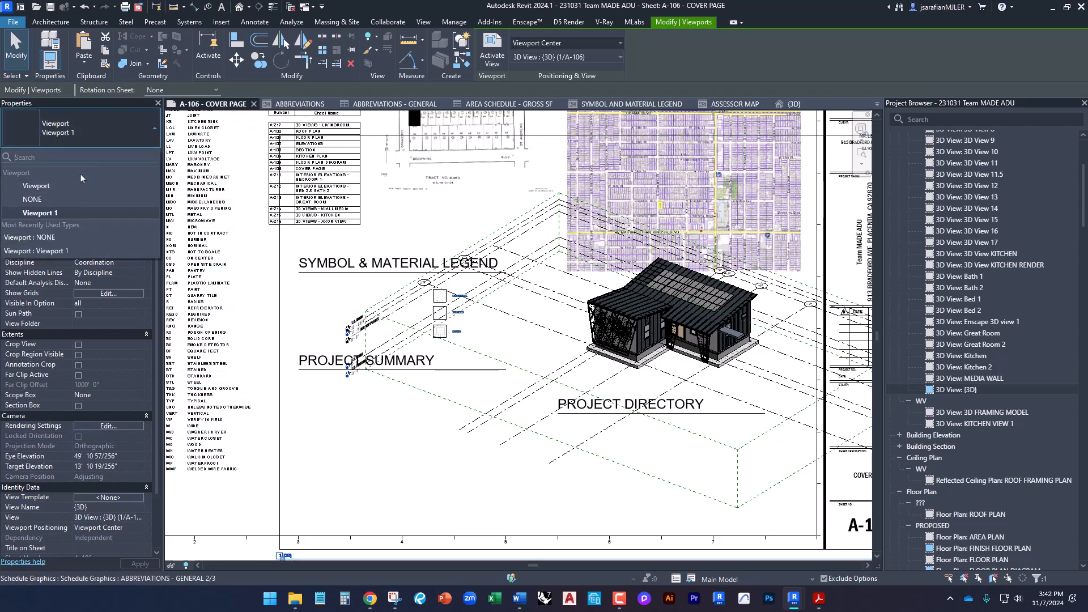
pyautogui.click(32, 199)
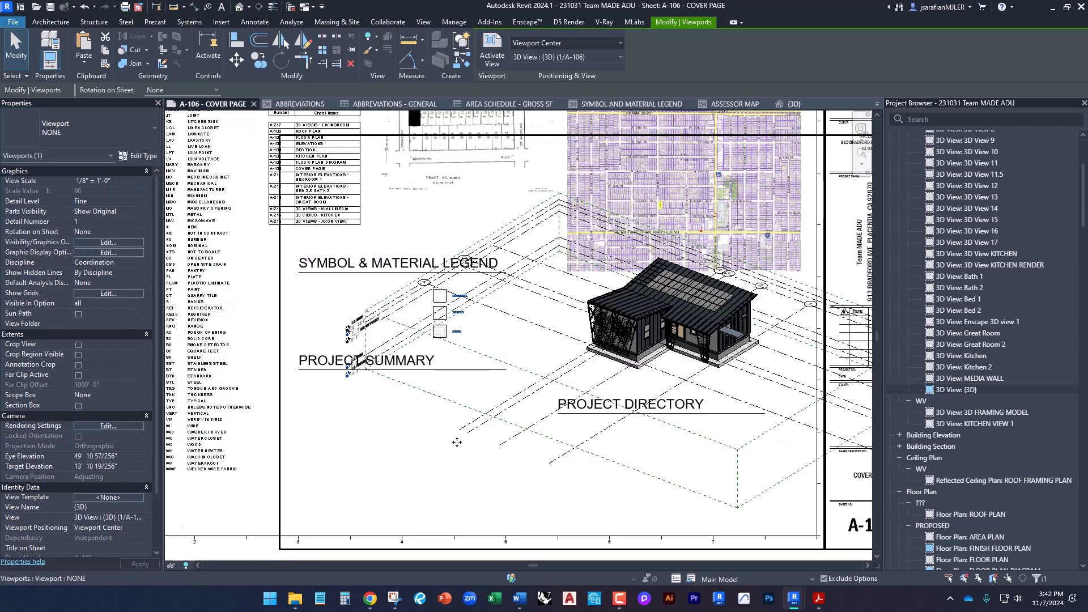
# Step: Activate the {3D} viewport on the sheet and hide the whole grid category in that view
pyautogui.scroll(-1, 457, 442)
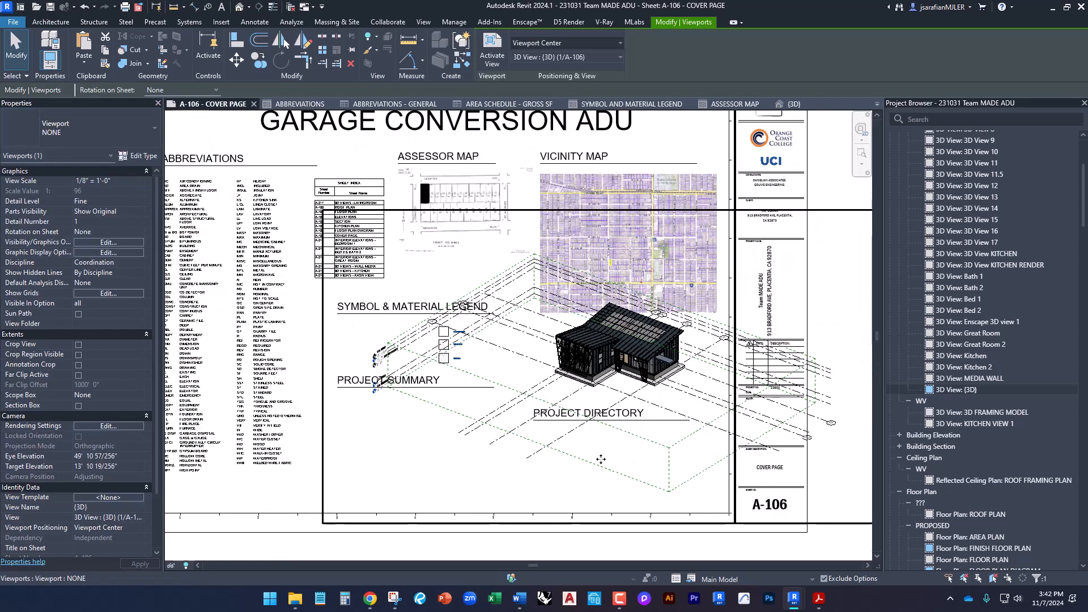
pyautogui.doubleClick(643, 449)
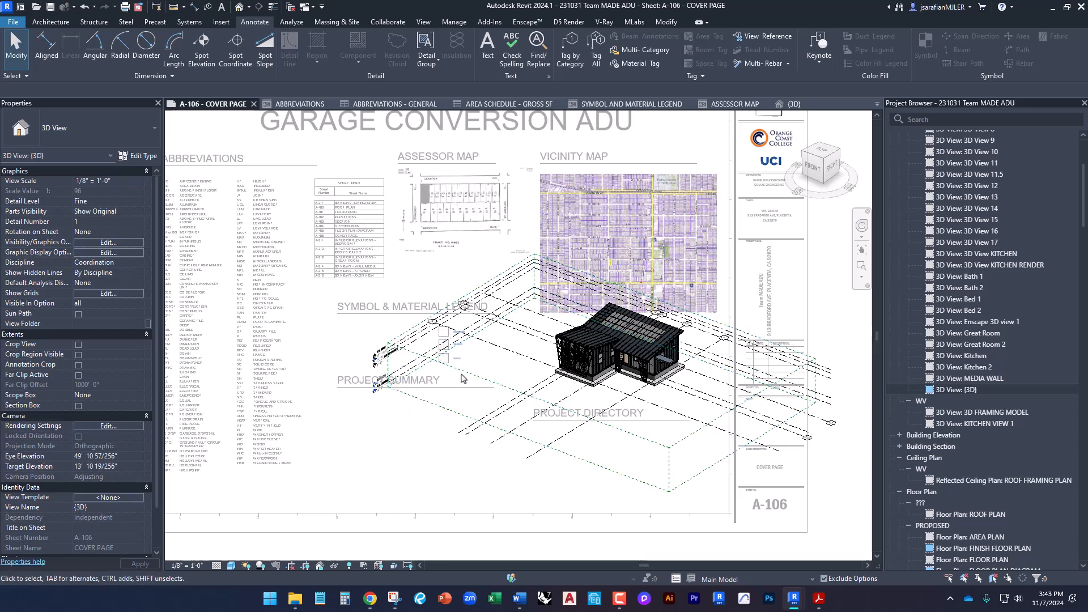
pyautogui.click(526, 360)
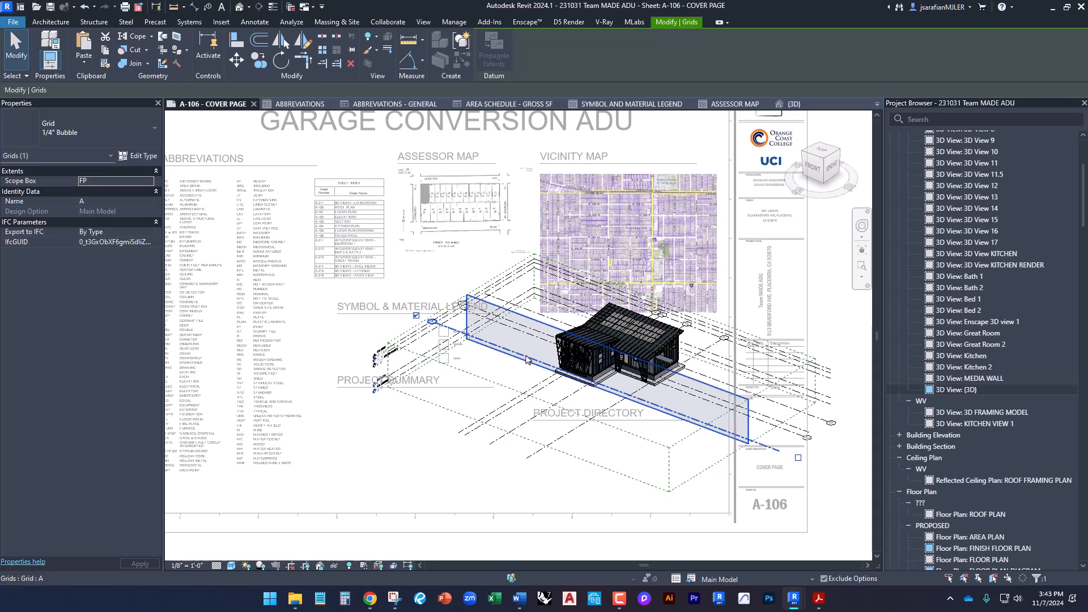
pyautogui.rightClick(526, 360)
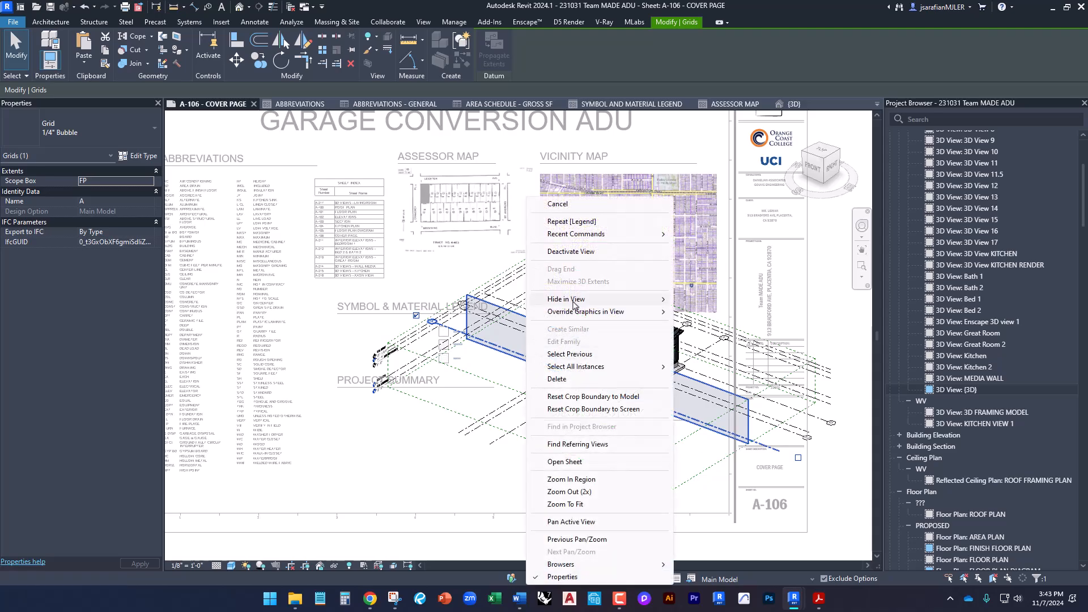
pyautogui.moveTo(570, 299)
pyautogui.click(689, 314)
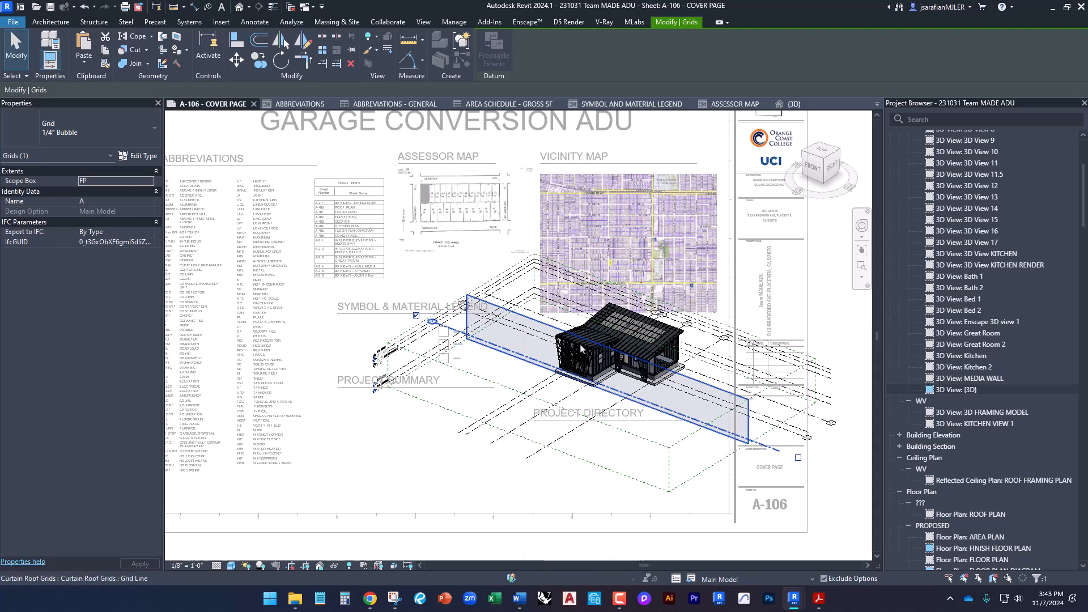
# Step: Hide the whole level category in the activated {3D} view, using one of its level lines
pyautogui.click(412, 343)
pyautogui.rightClick(410, 342)
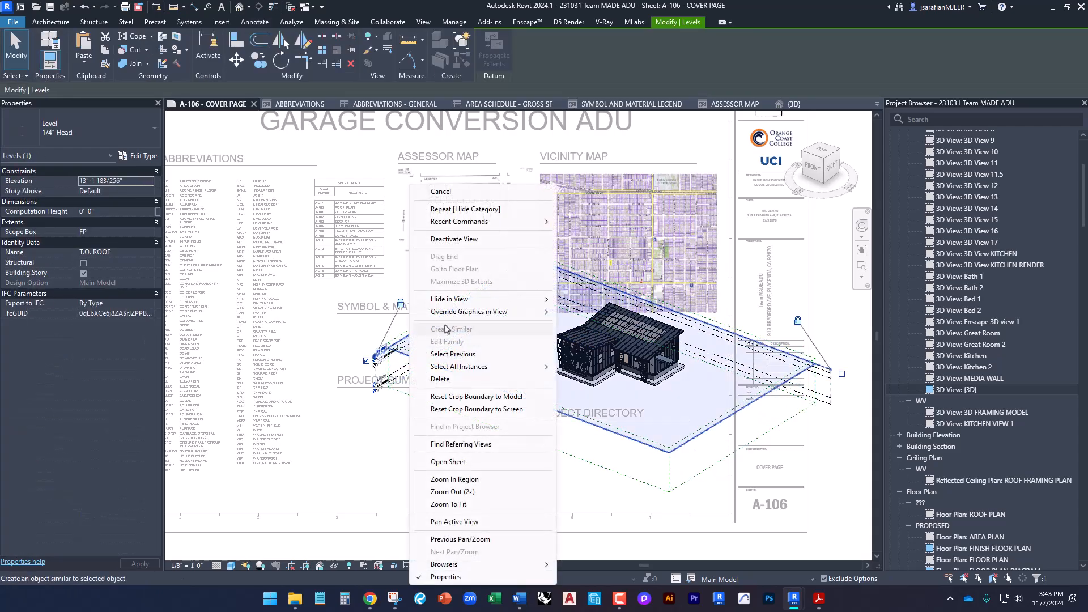
pyautogui.moveTo(462, 300)
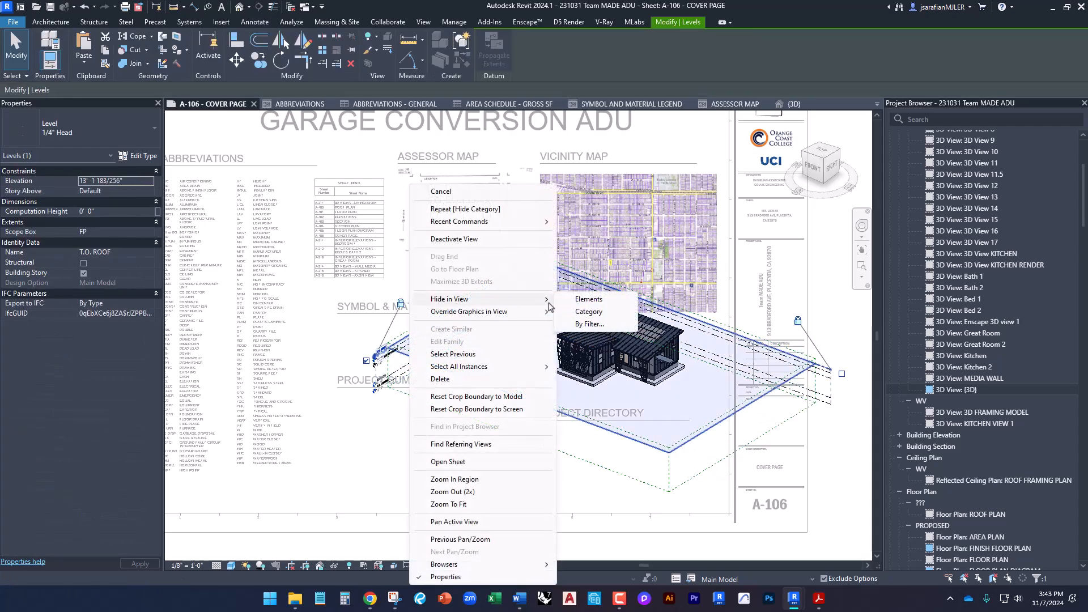
pyautogui.click(584, 312)
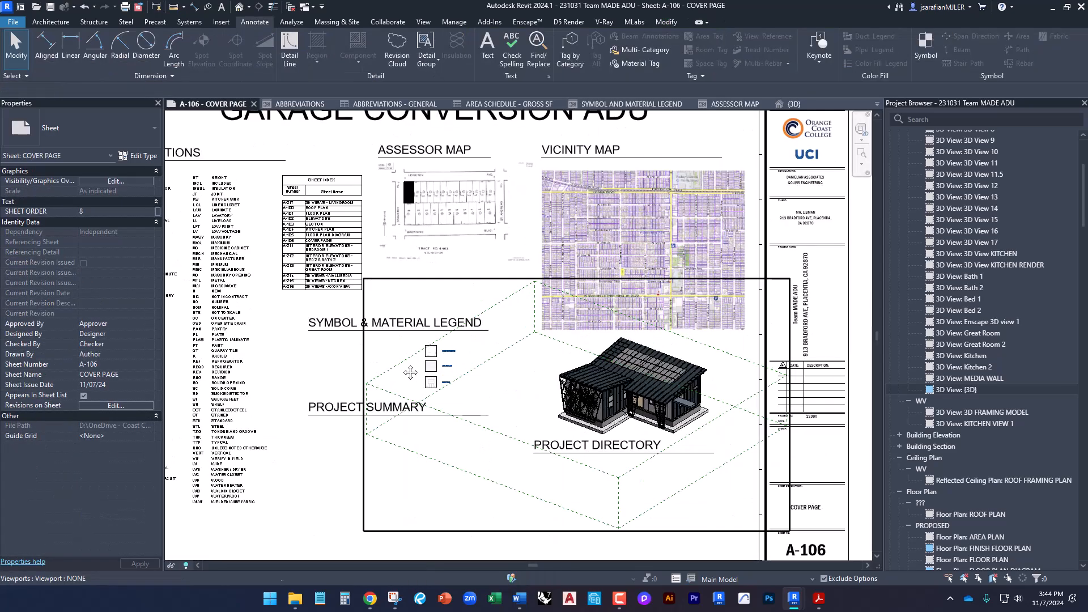
pyautogui.moveTo(397, 365); pyautogui.dragTo(511, 364, button='middle')
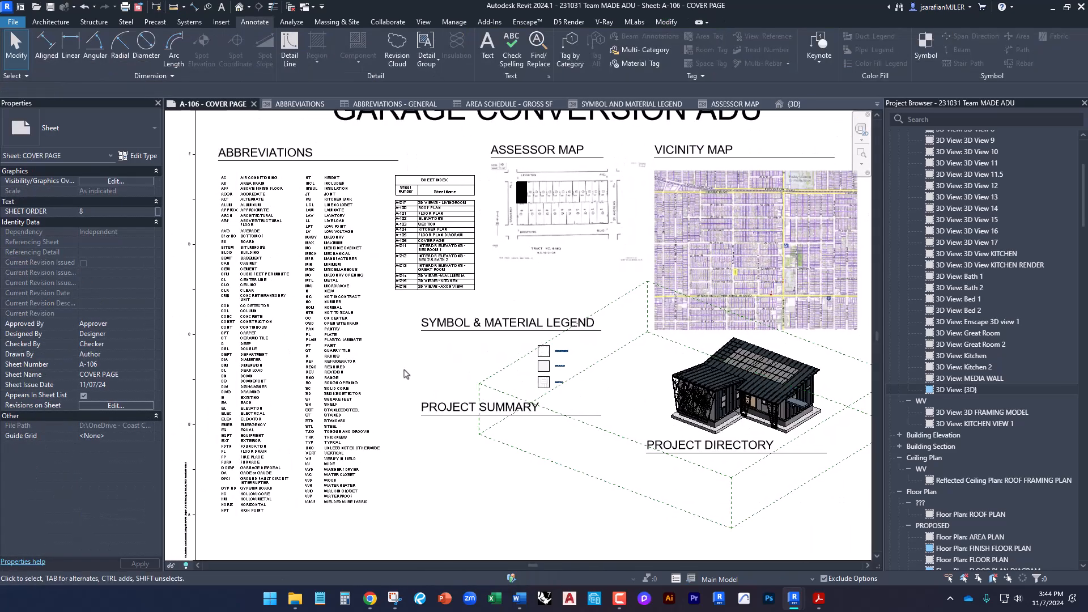
pyautogui.scroll(-1, 404, 373)
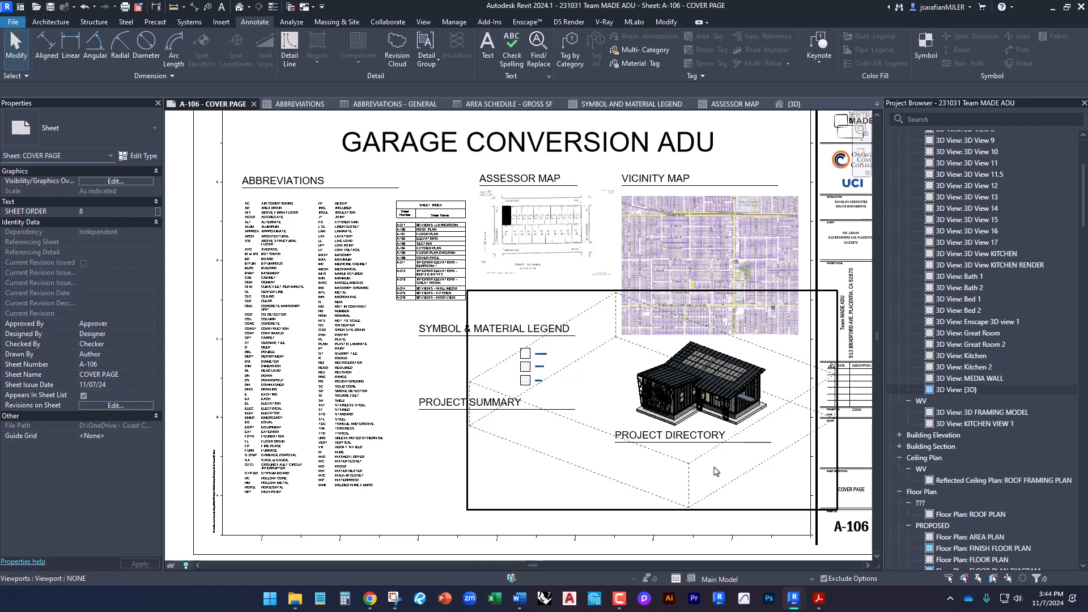
pyautogui.moveTo(697, 467); pyautogui.dragTo(659, 477, button='middle')
pyautogui.click(811, 547)
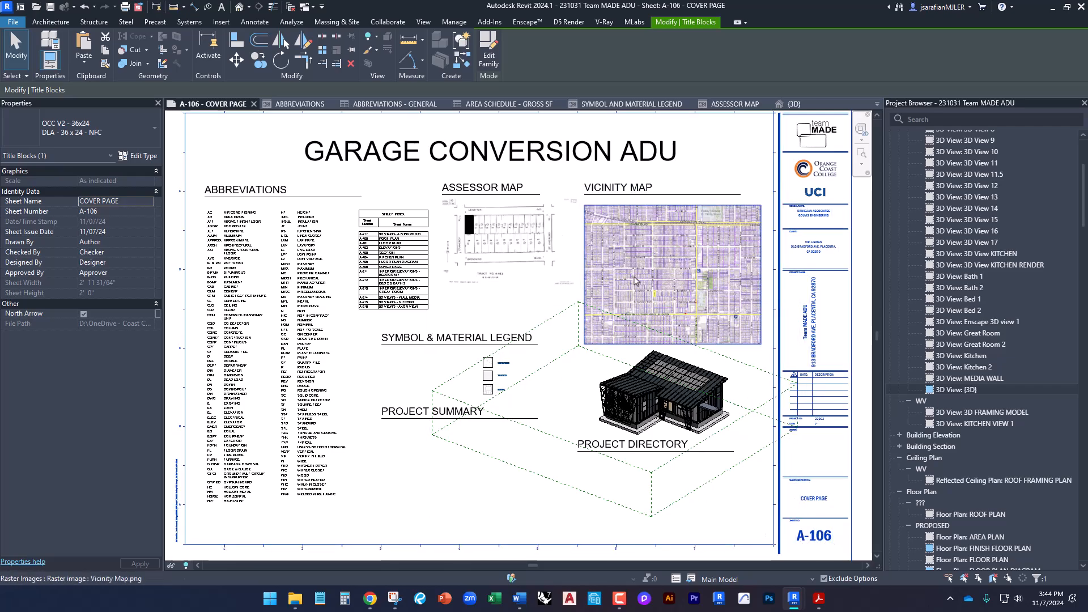
pyautogui.moveTo(481, 353); pyautogui.dragTo(480, 380, button='middle')
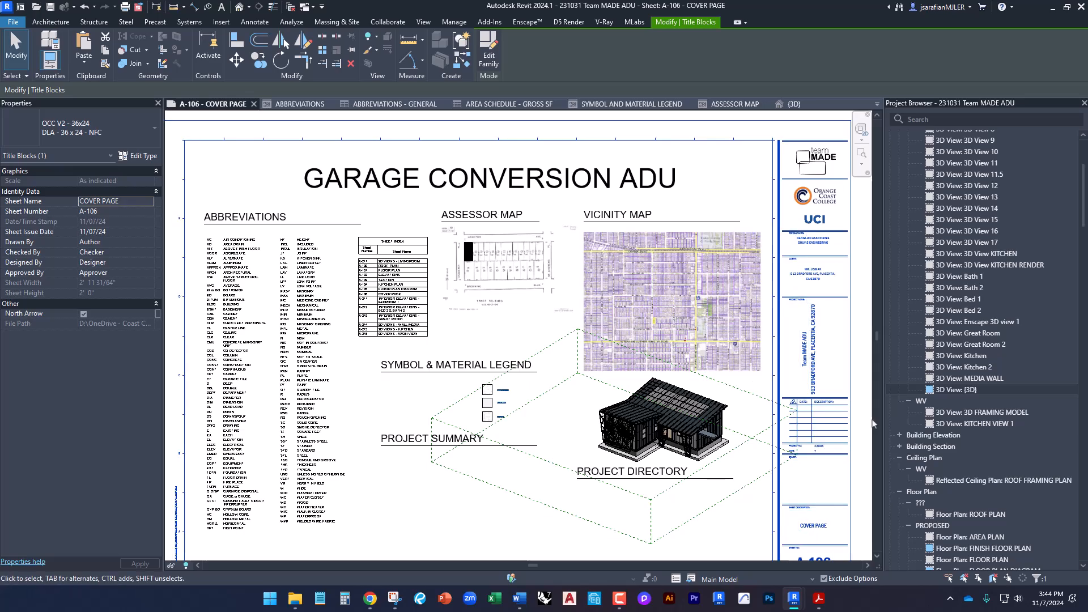